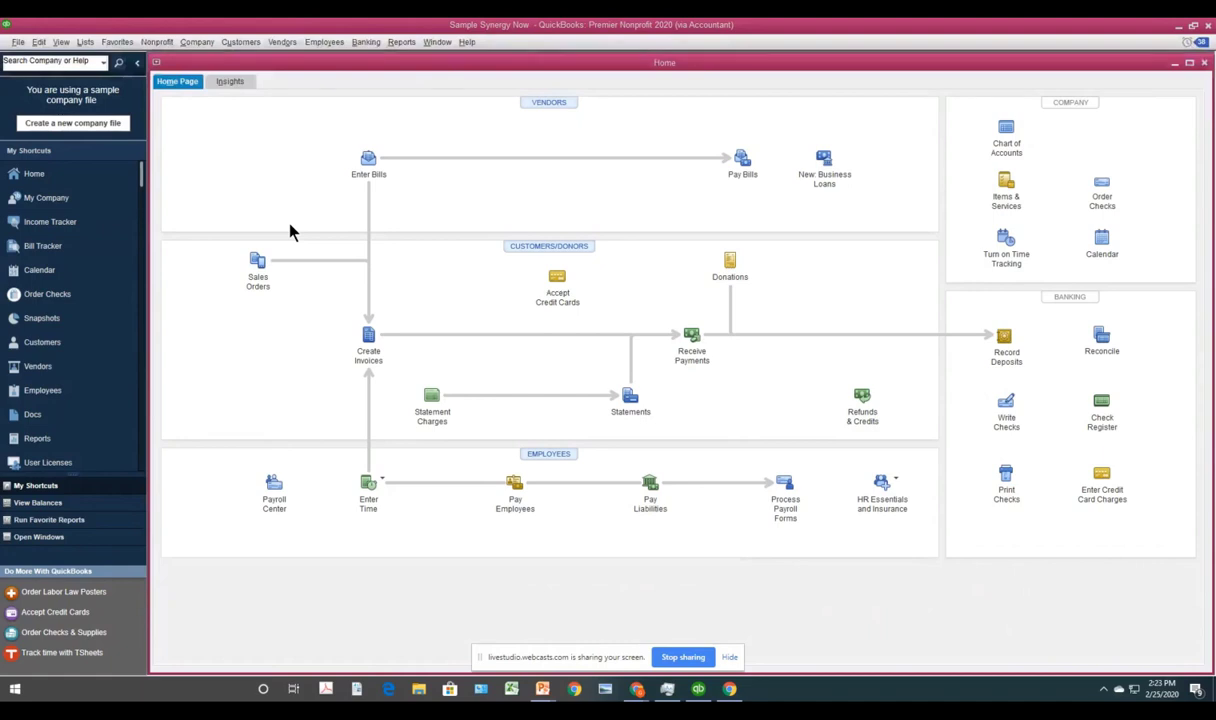
- Review the list of previously opened company files without opening one
{"action": "left_click", "coordinate": [17, 58]}
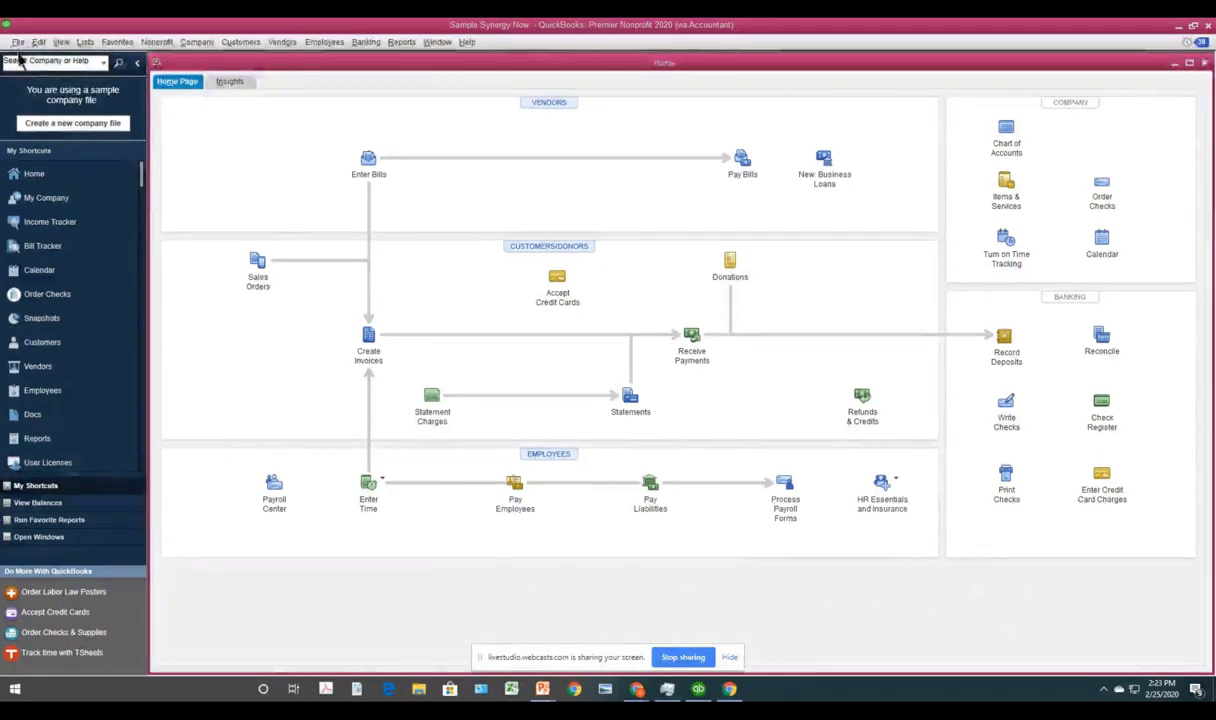
{"action": "left_click", "coordinate": [18, 42]}
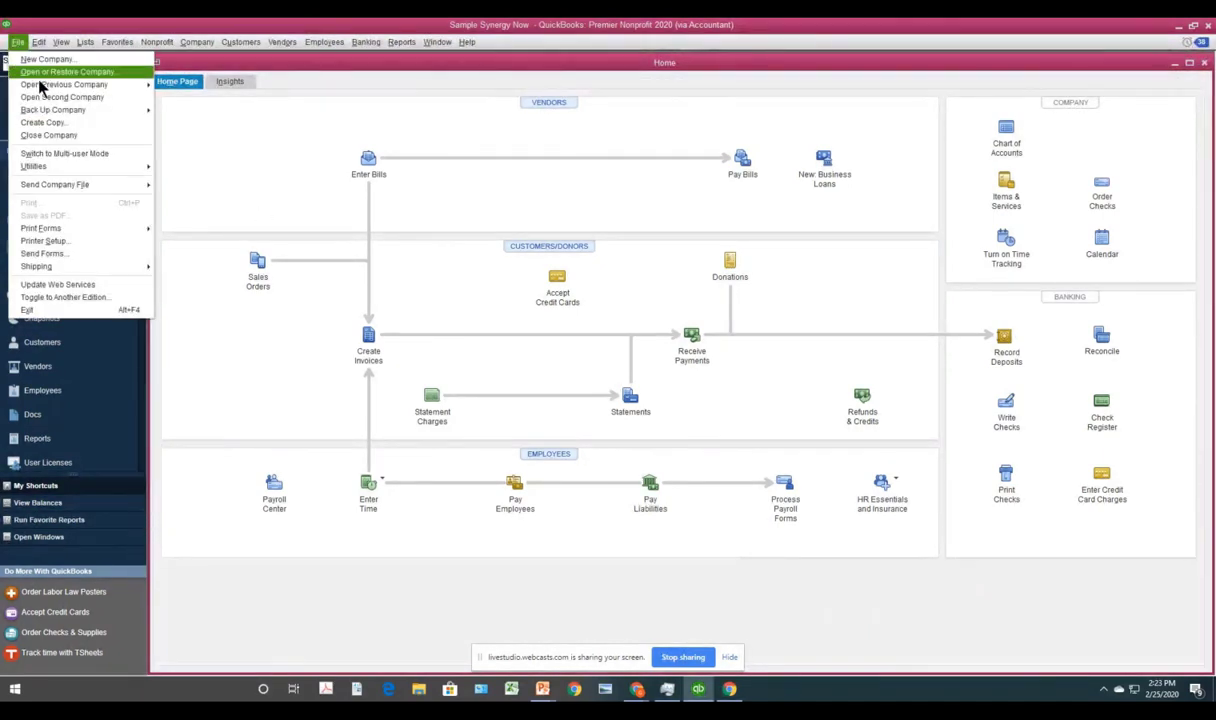
{"action": "mouse_move", "coordinate": [60, 85]}
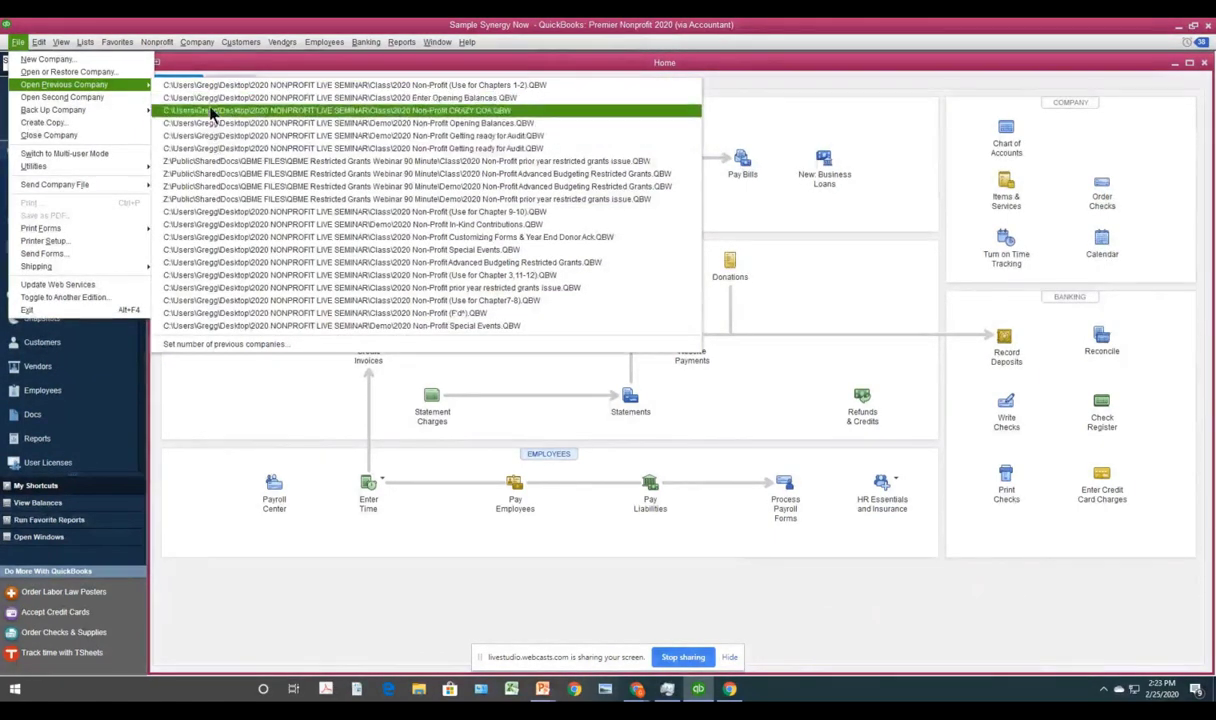
{"action": "left_click", "coordinate": [735, 200]}
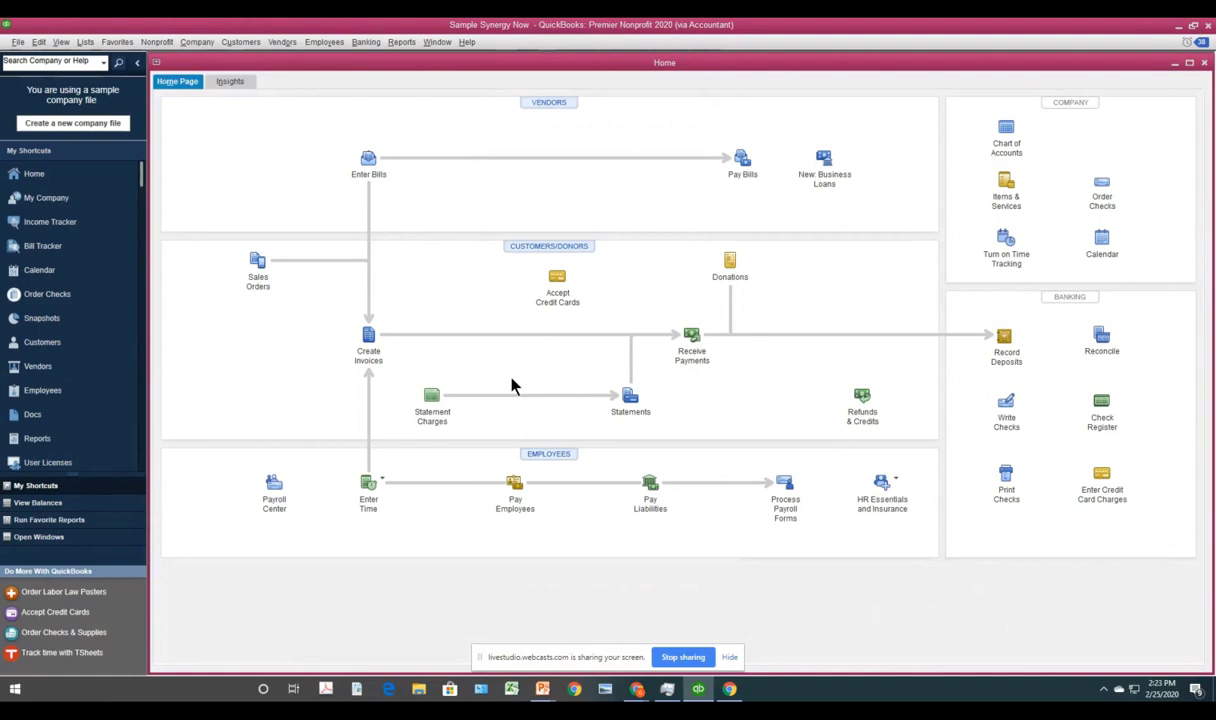
- Open the Write Checks form from the home page's Banking section, clear it and close it
{"action": "left_click", "coordinate": [1006, 402]}
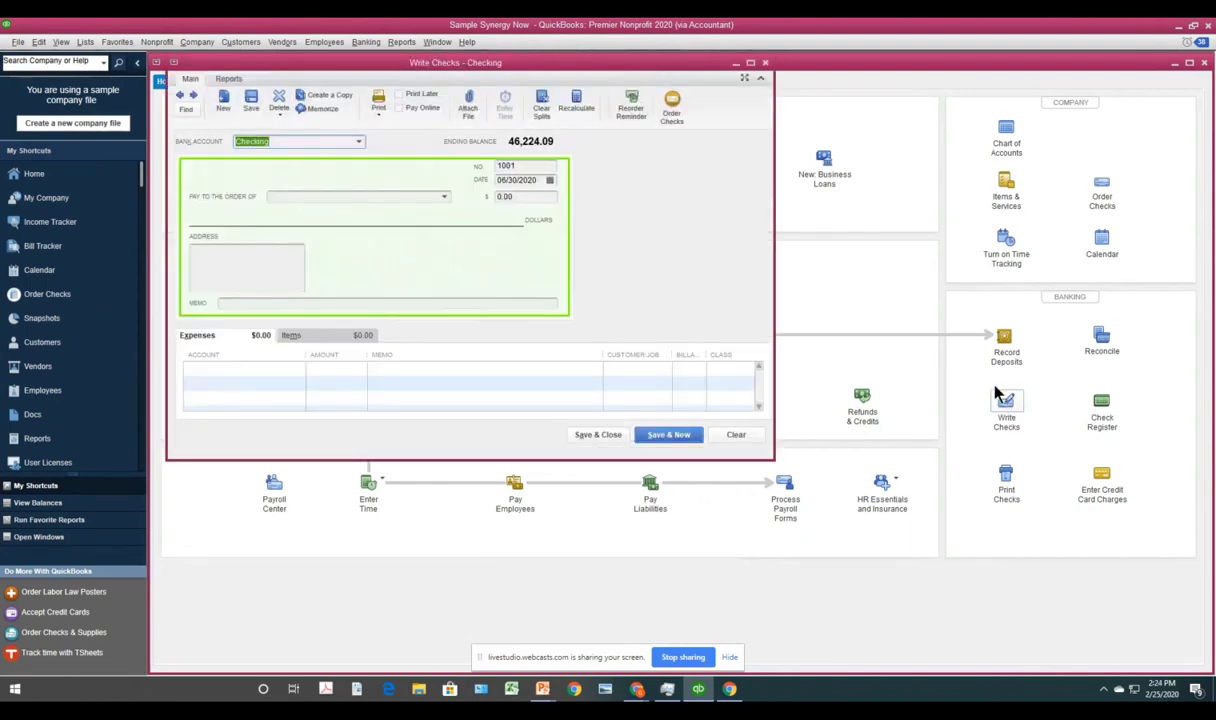
{"action": "left_click", "coordinate": [514, 165]}
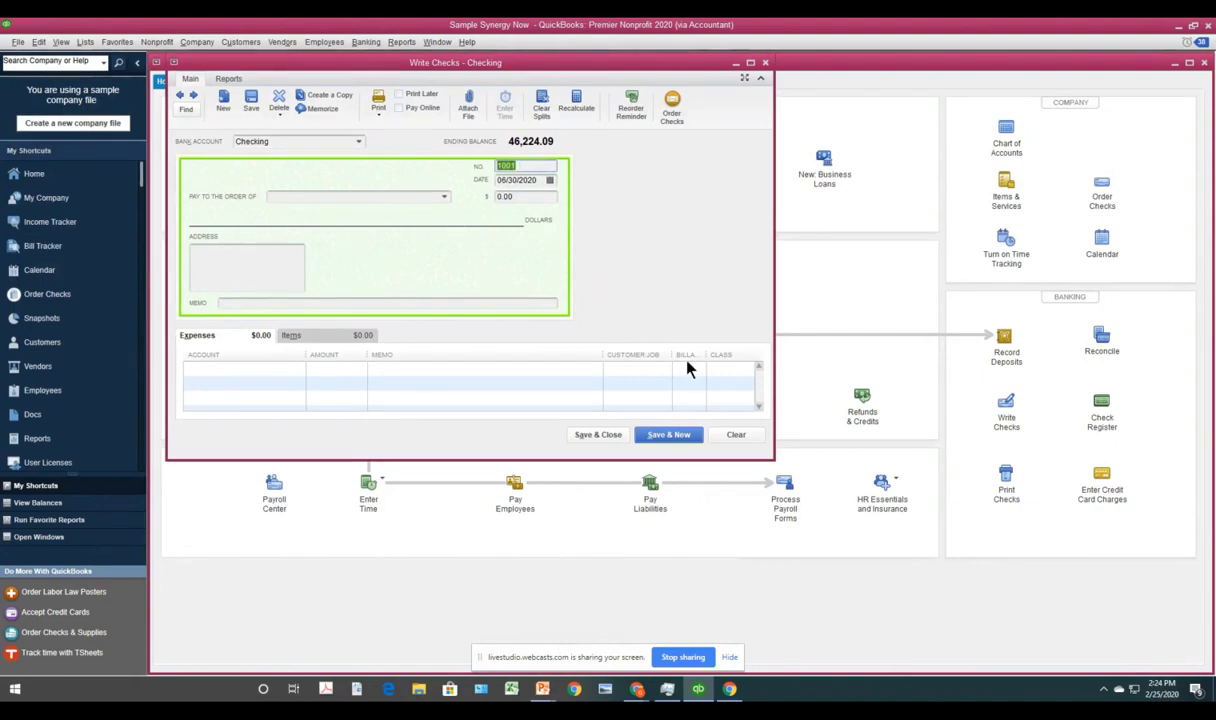
{"action": "left_click", "coordinate": [751, 440]}
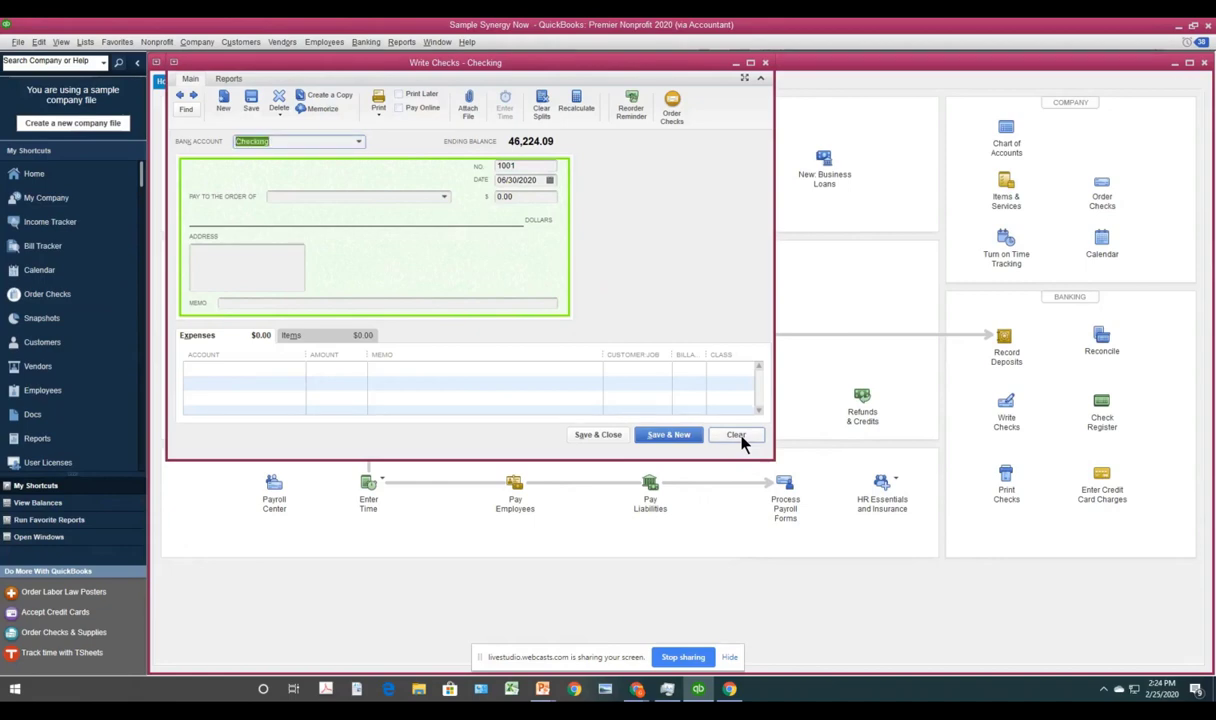
{"action": "left_click", "coordinate": [765, 62]}
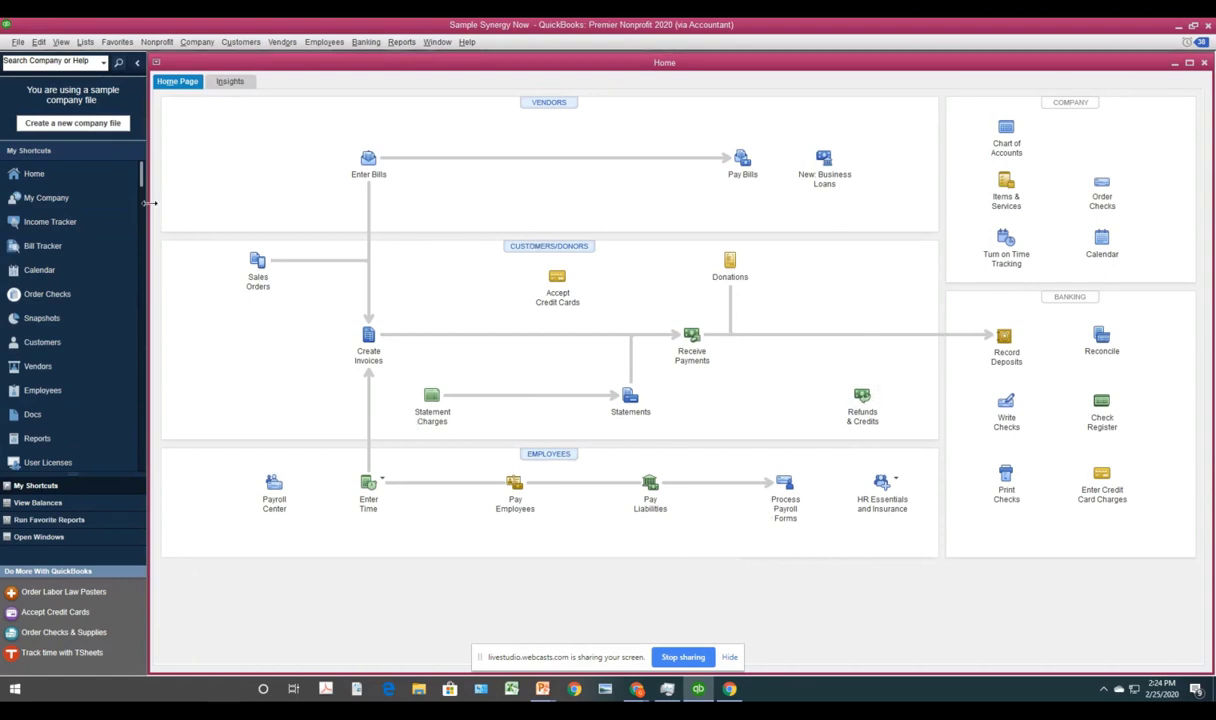
- Open the check form from the Check shortcut in My Shortcuts and close it without an entry
{"action": "left_click_drag", "start_coordinate": [142, 177], "coordinate": [142, 420]}
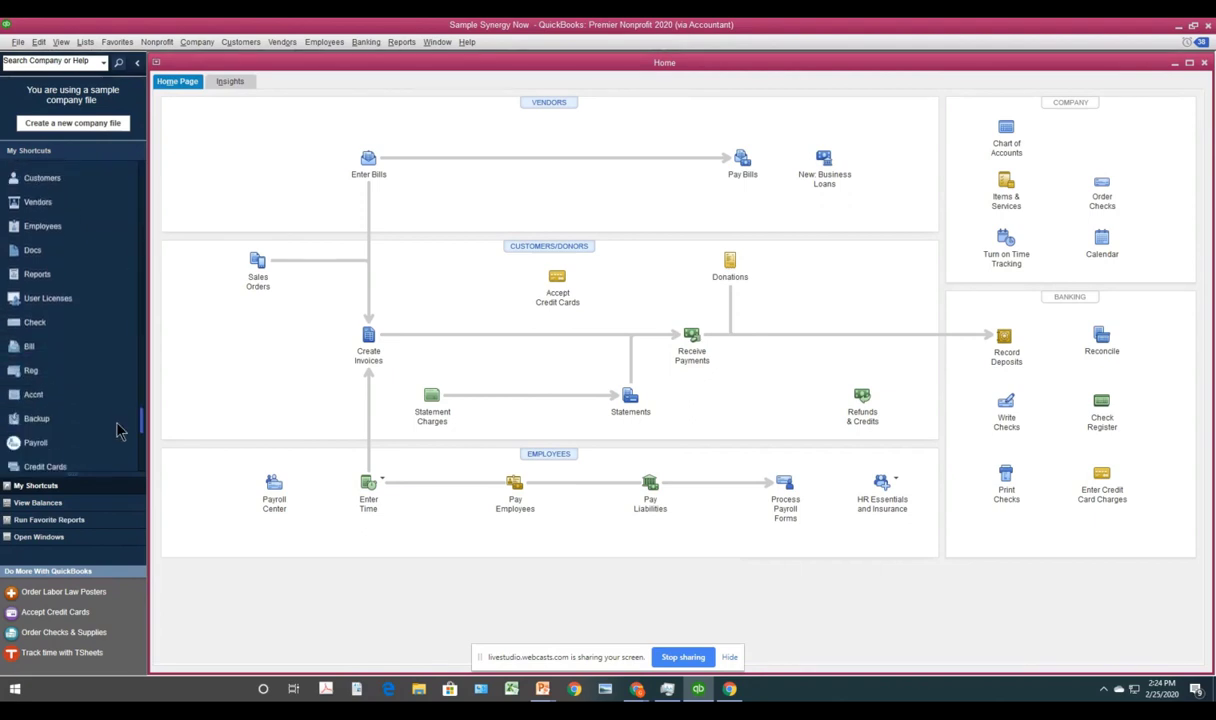
{"action": "left_click", "coordinate": [76, 326]}
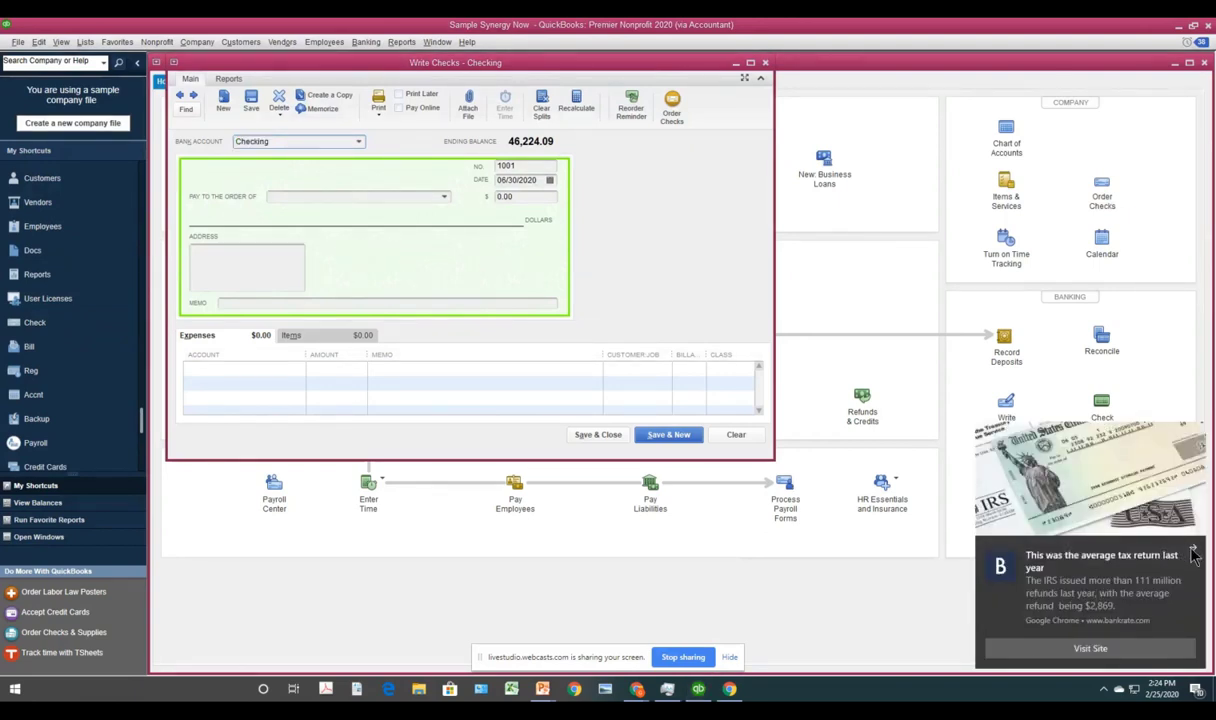
{"action": "left_click", "coordinate": [503, 165]}
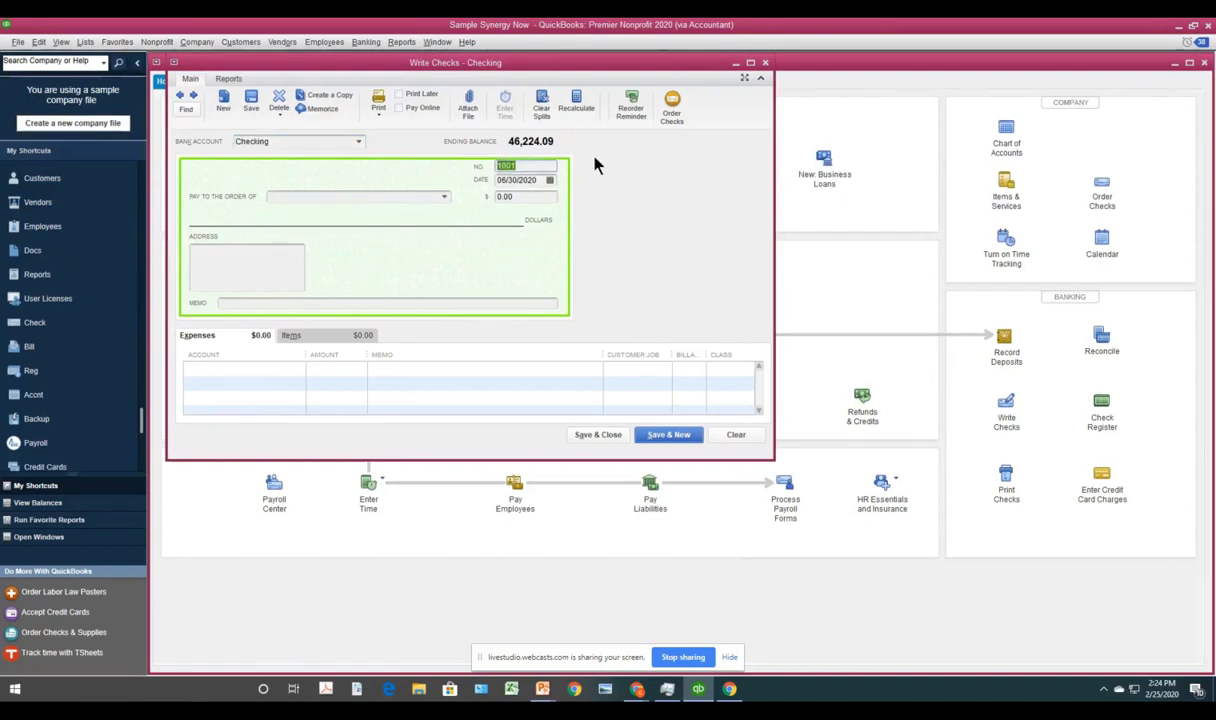
{"action": "left_click", "coordinate": [765, 76]}
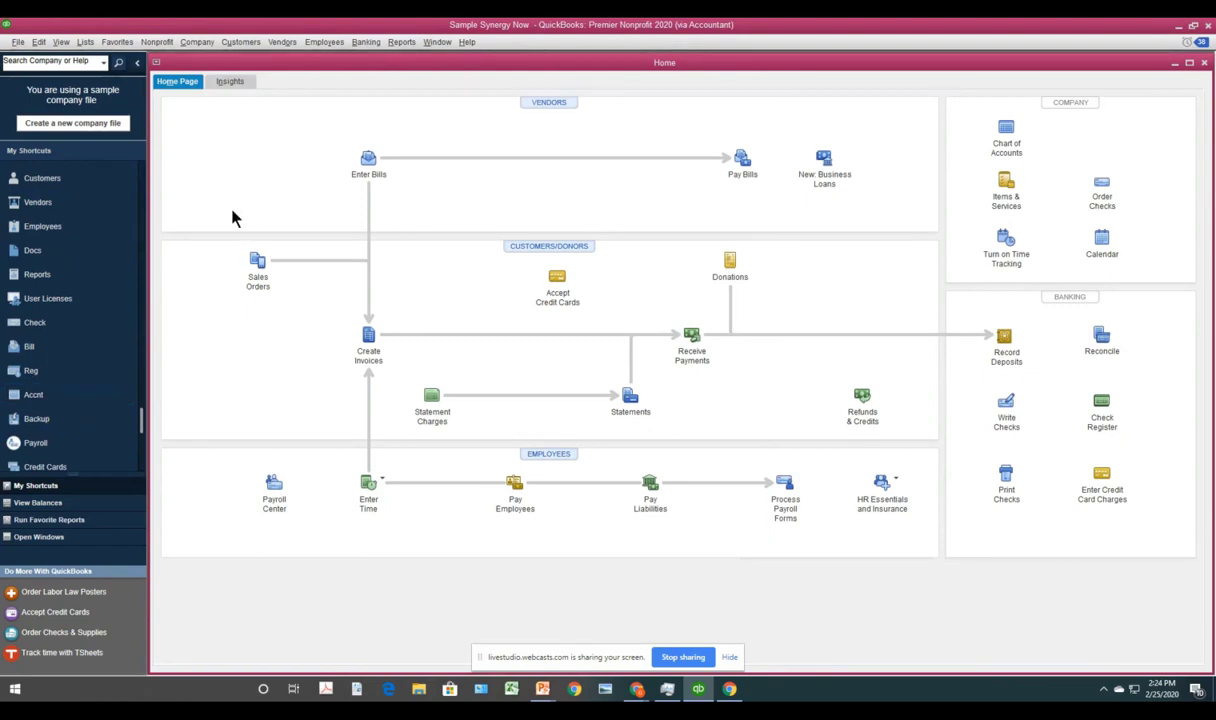
- Collapse the My Shortcuts icon bar and expand it again
{"action": "left_click", "coordinate": [138, 67]}
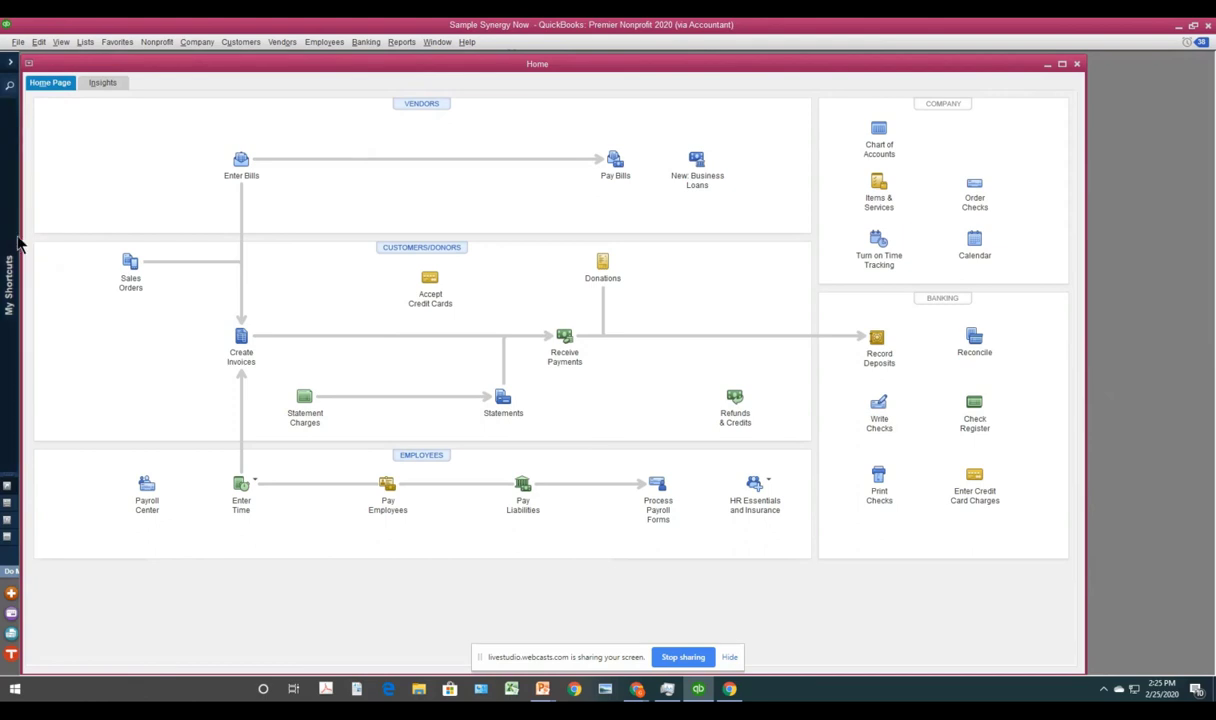
{"action": "left_click", "coordinate": [12, 63]}
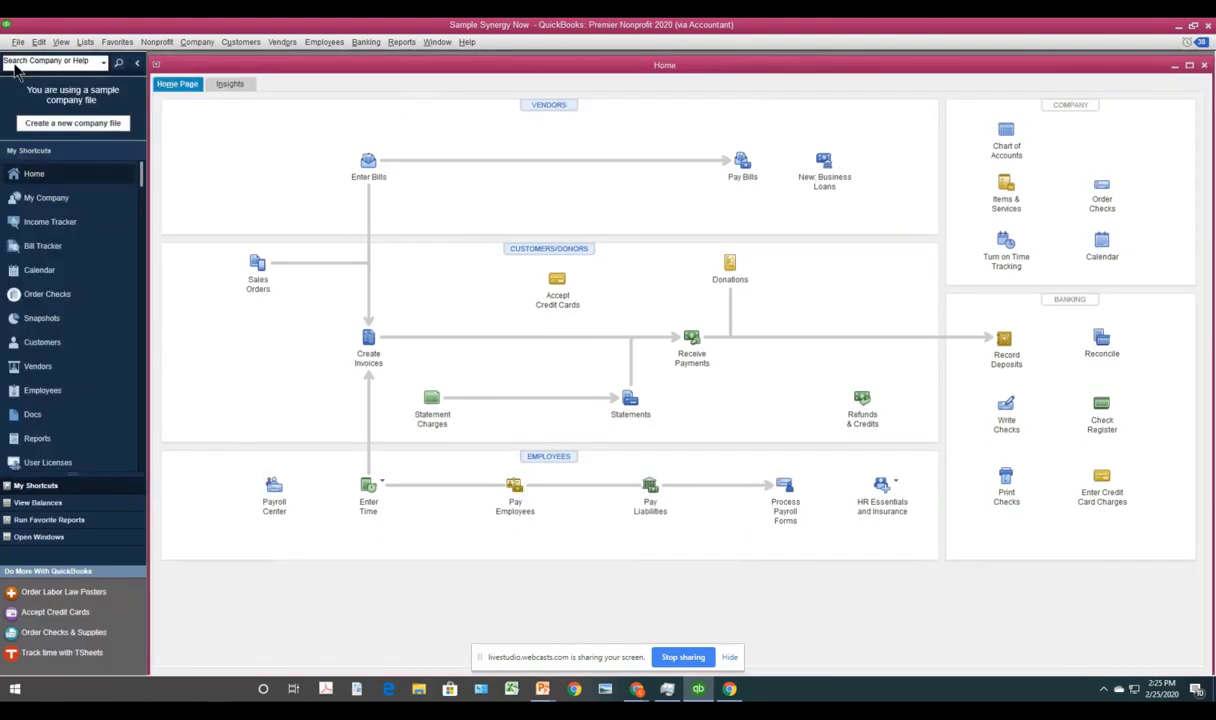
- Switch the layout to the Top Icon Bar, and open the check form from it and close it
{"action": "left_click", "coordinate": [62, 43]}
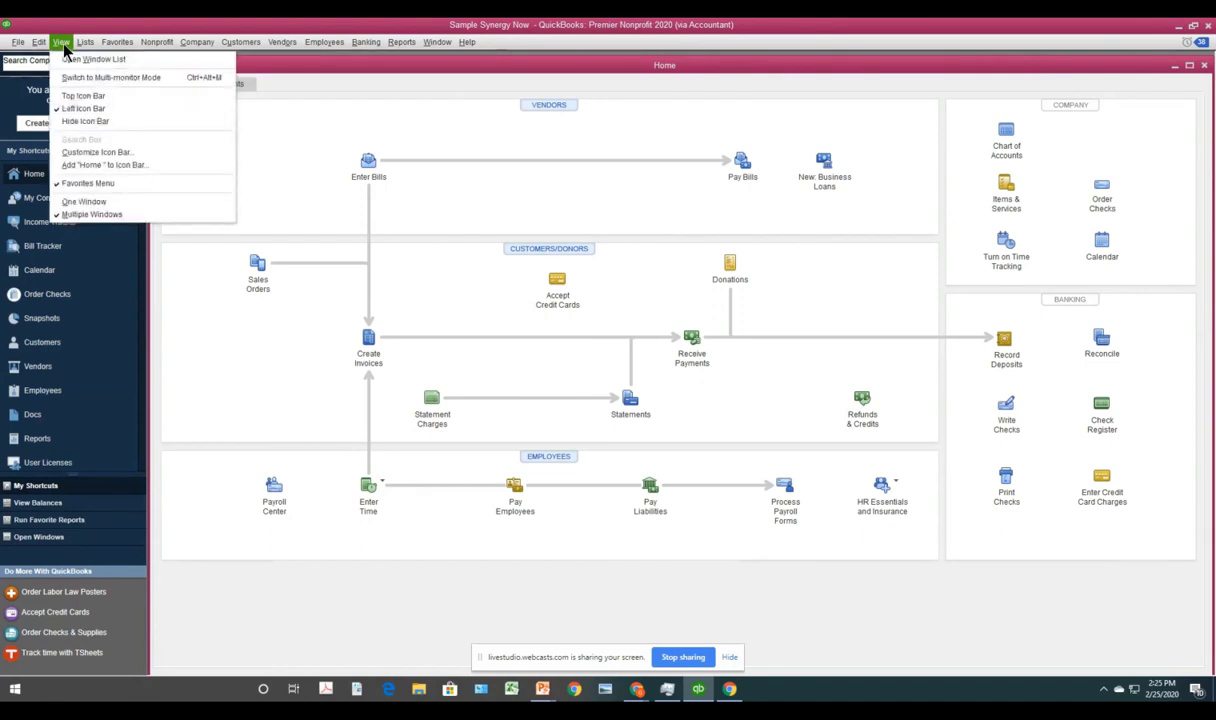
{"action": "left_click", "coordinate": [84, 97]}
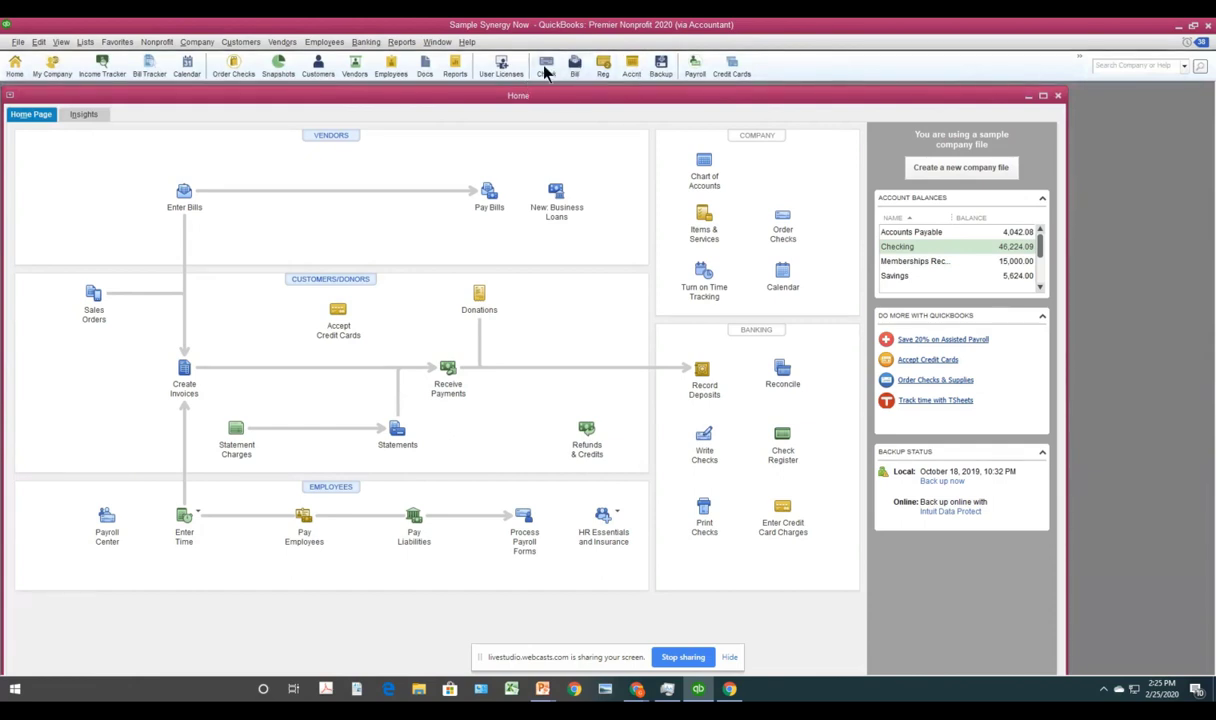
{"action": "left_click", "coordinate": [546, 68]}
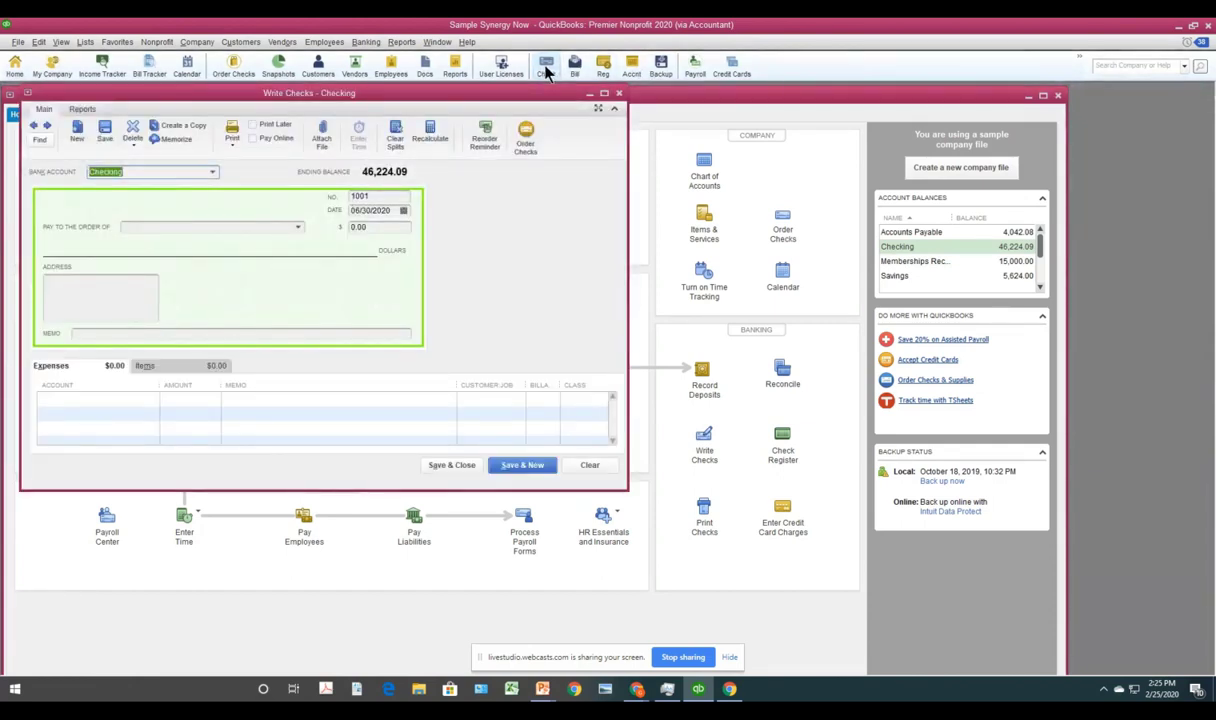
{"action": "left_click", "coordinate": [619, 94]}
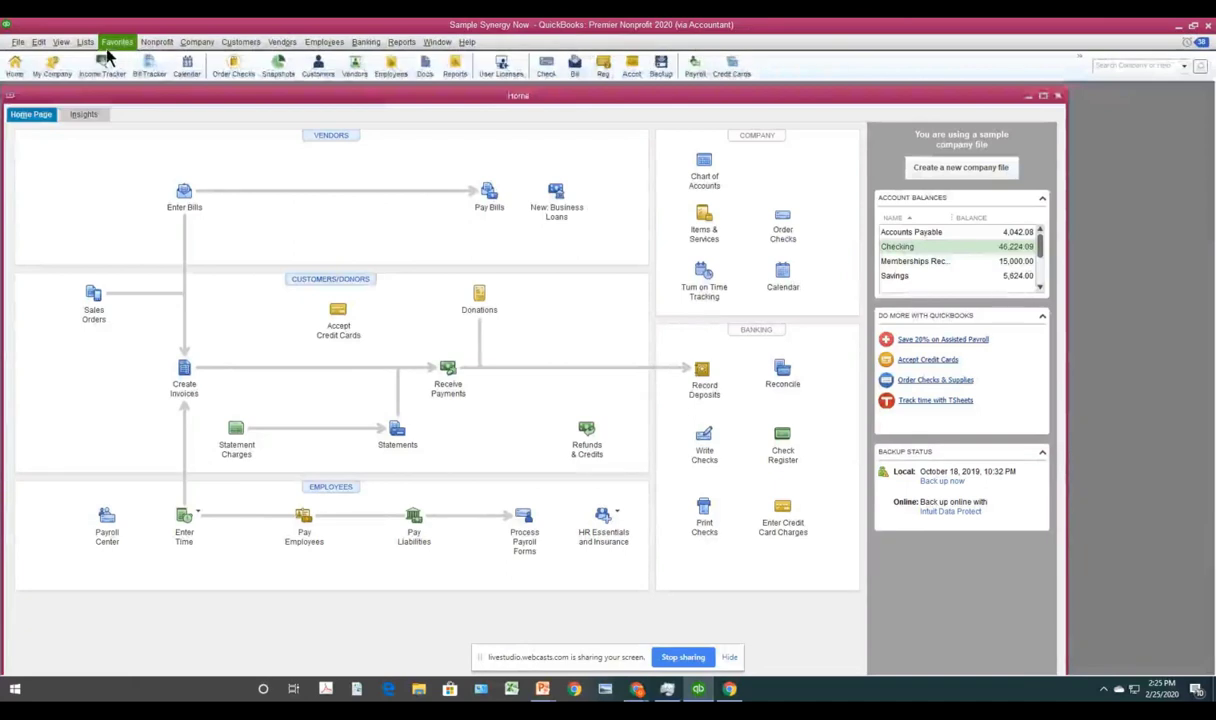
- Switch the layout to the Left Icon Bar and back to the Top Icon Bar
{"action": "left_click", "coordinate": [58, 44]}
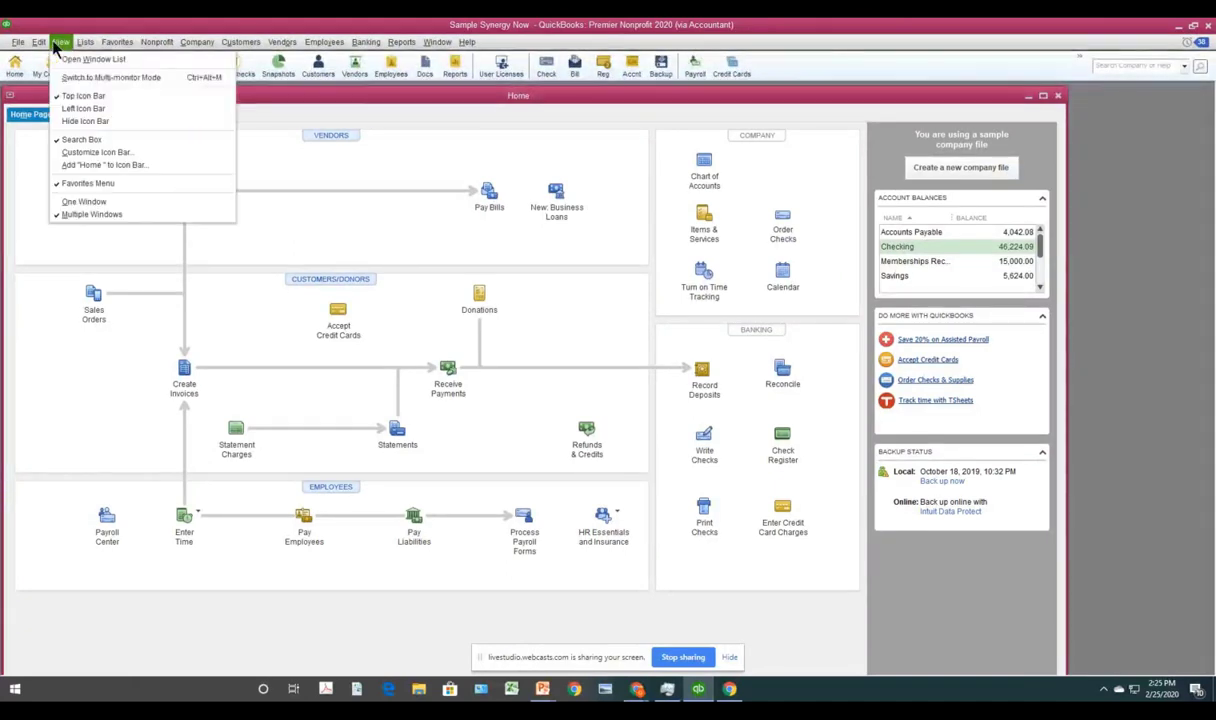
{"action": "left_click", "coordinate": [80, 108]}
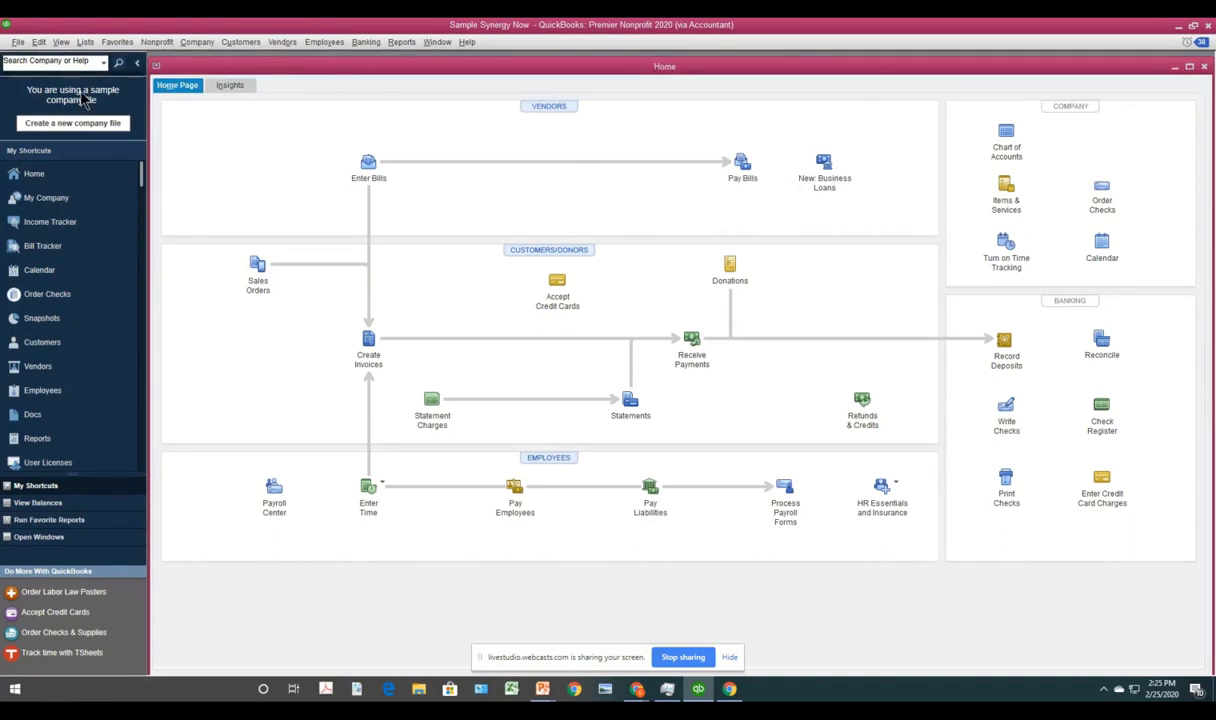
{"action": "left_click", "coordinate": [64, 45]}
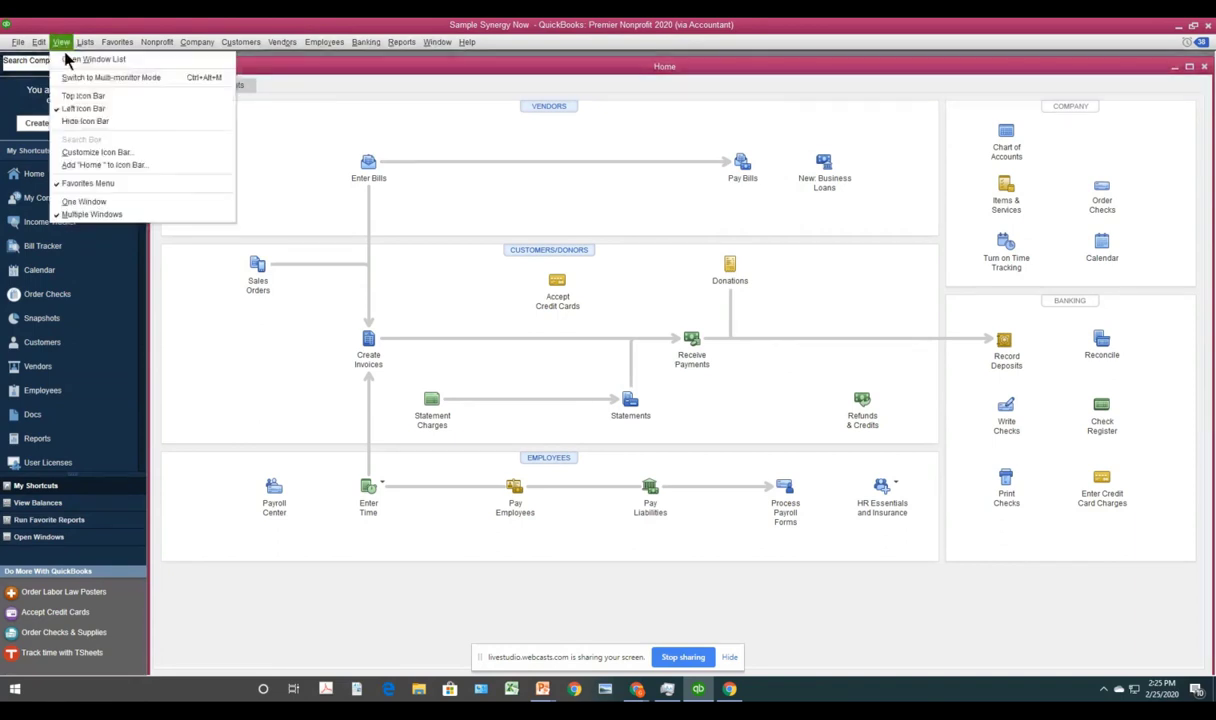
{"action": "left_click", "coordinate": [80, 97]}
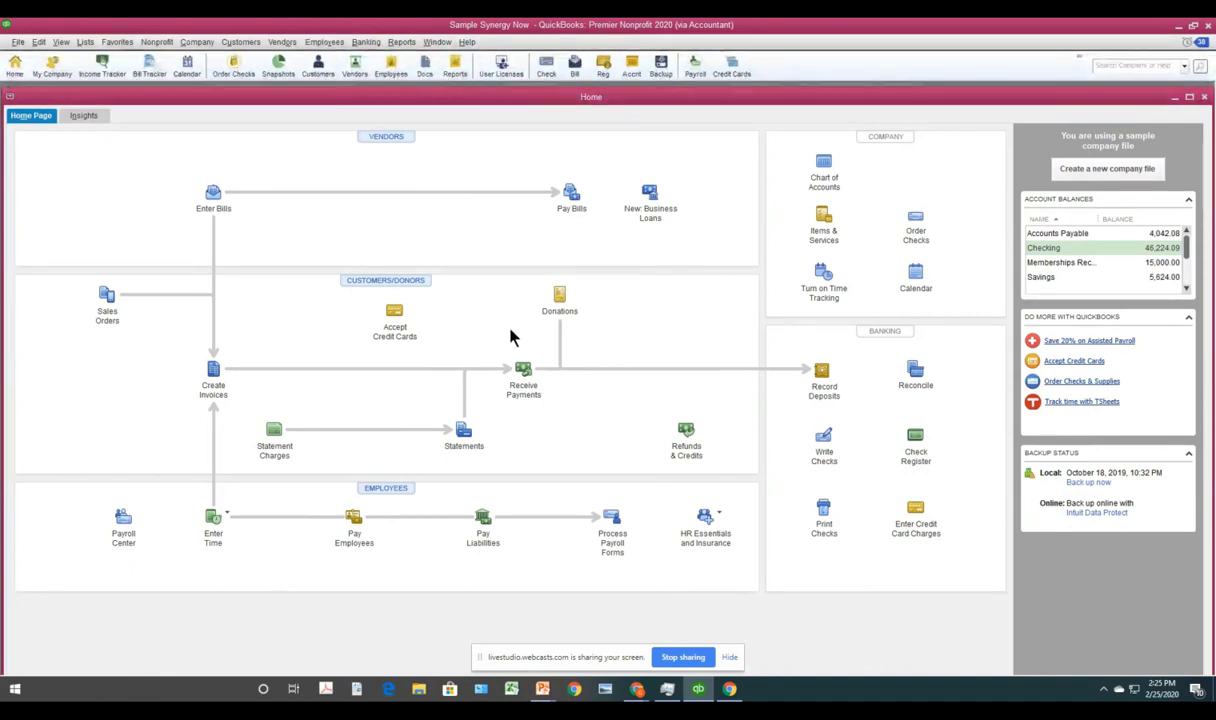
- Browse the report, vendor, company and banking commands, and open Write Checks from the banking commands and close the form
{"action": "left_click", "coordinate": [325, 42]}
{"action": "left_click", "coordinate": [401, 42]}
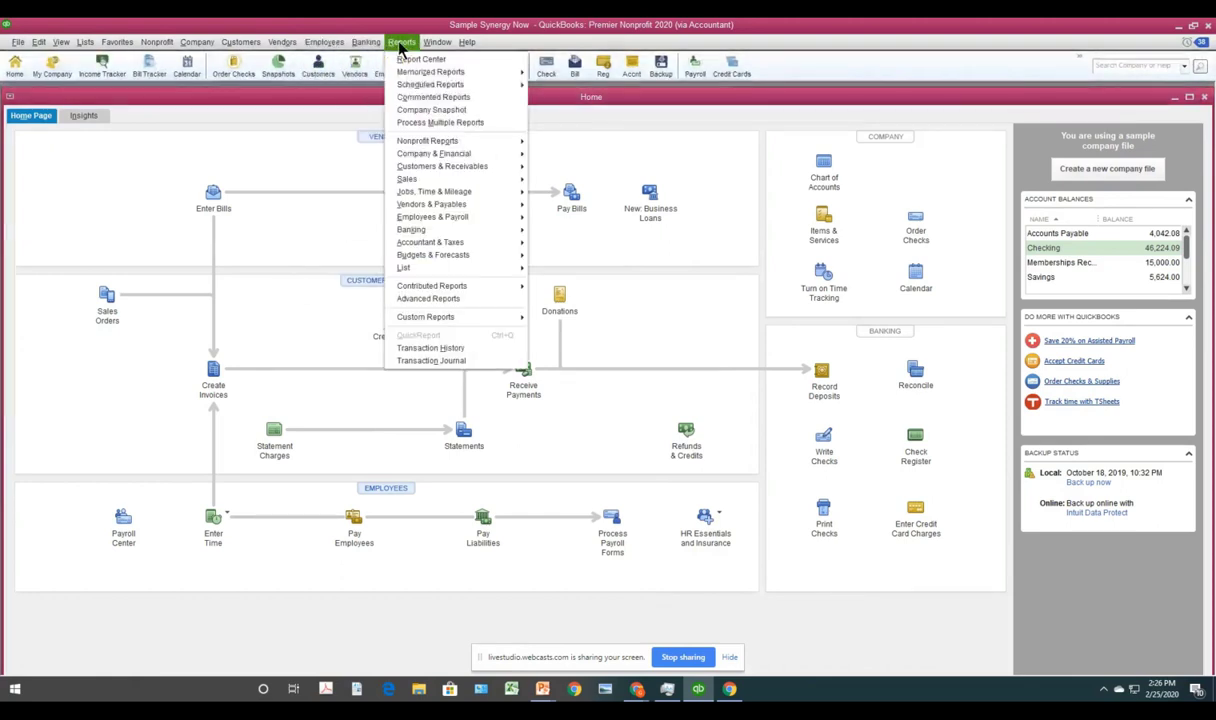
{"action": "mouse_move", "coordinate": [284, 44]}
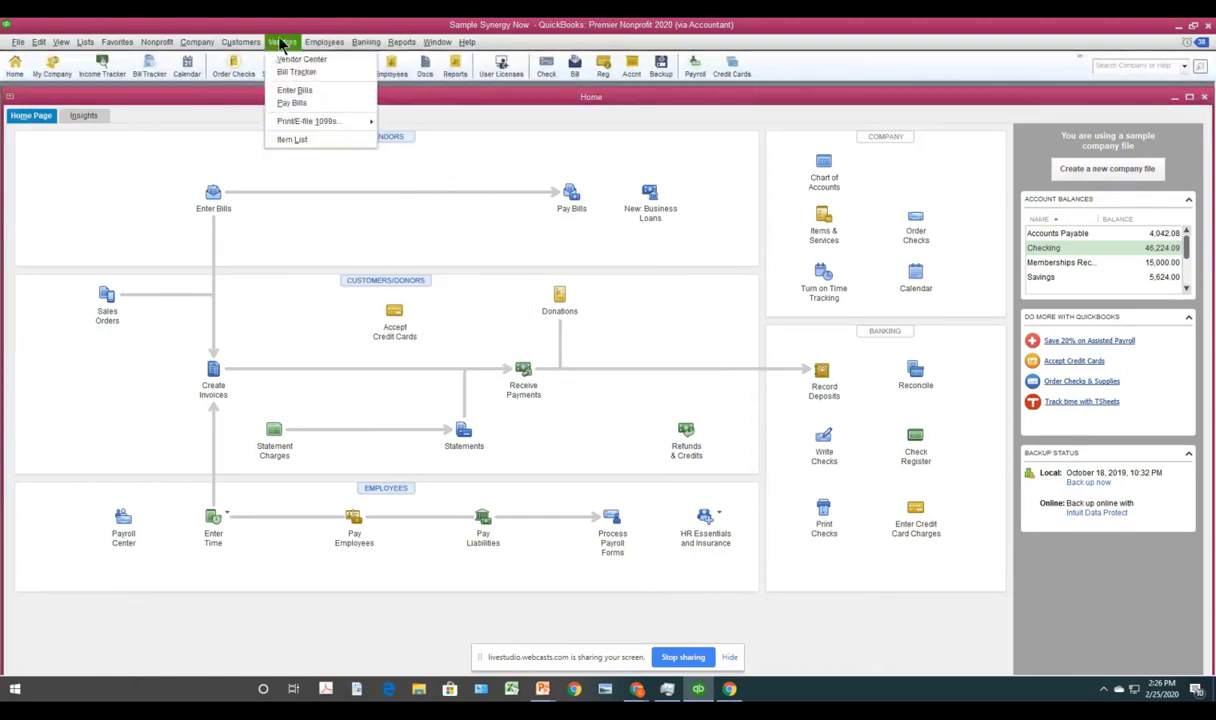
{"action": "mouse_move", "coordinate": [213, 47]}
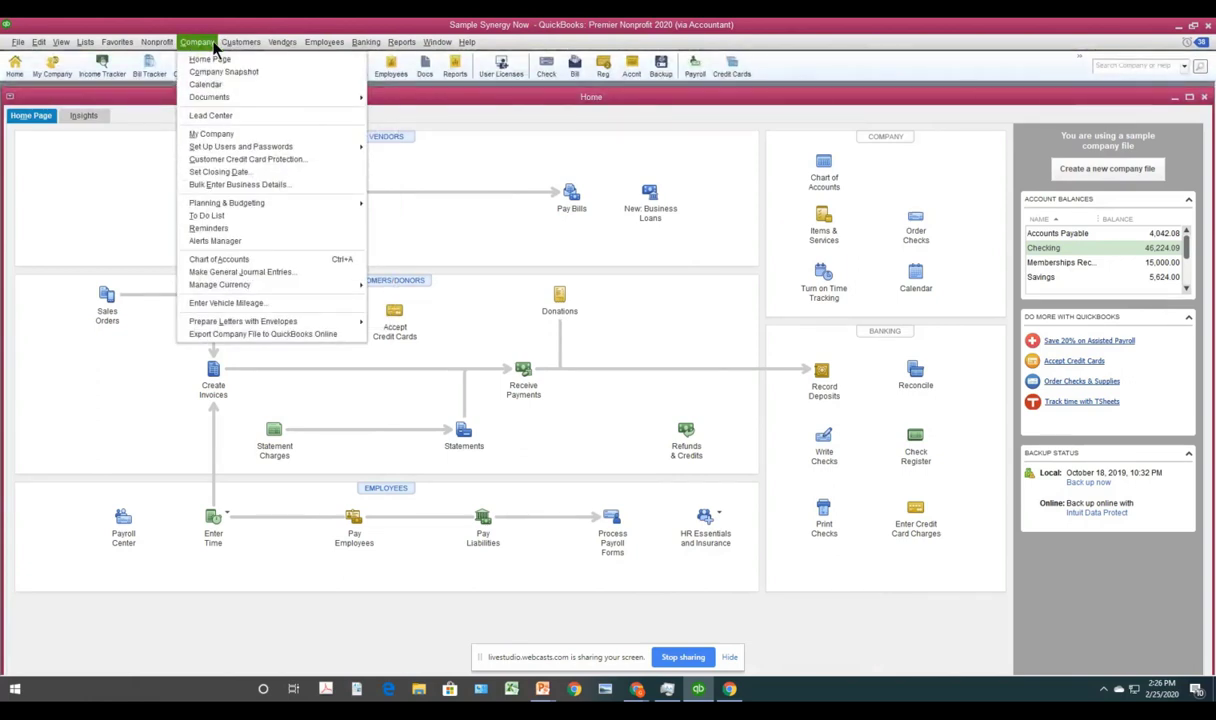
{"action": "mouse_move", "coordinate": [368, 50]}
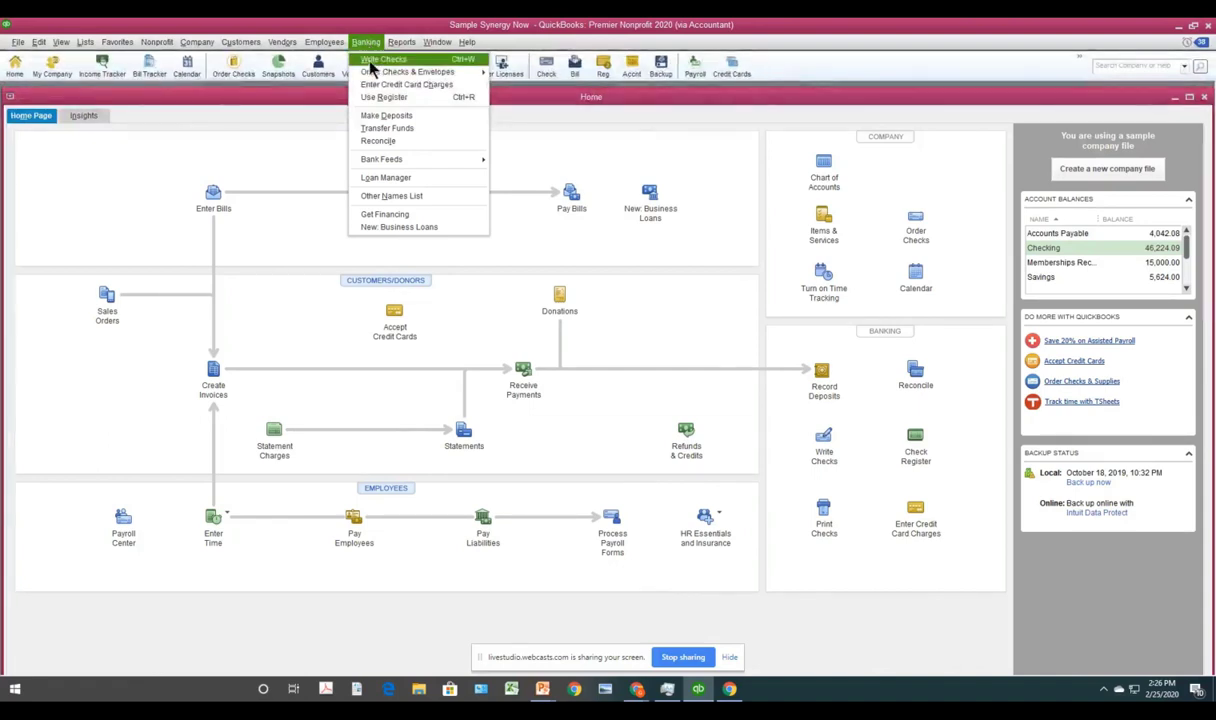
{"action": "left_click", "coordinate": [378, 60]}
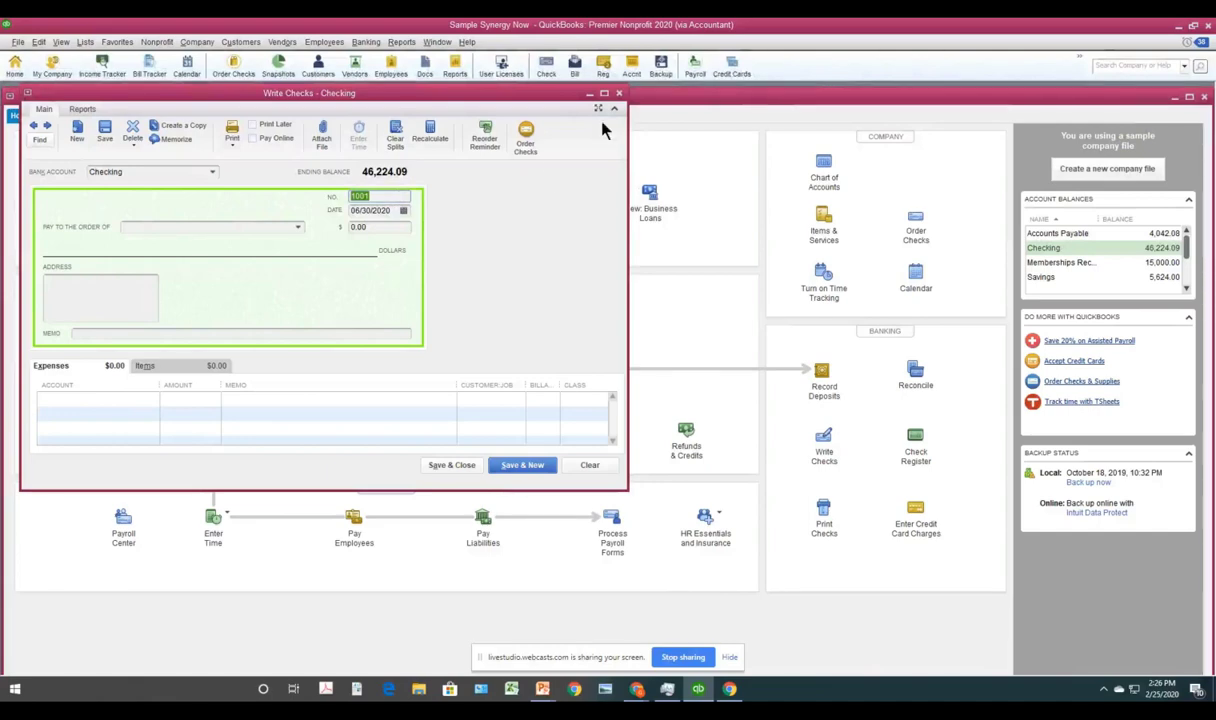
{"action": "left_click", "coordinate": [618, 93]}
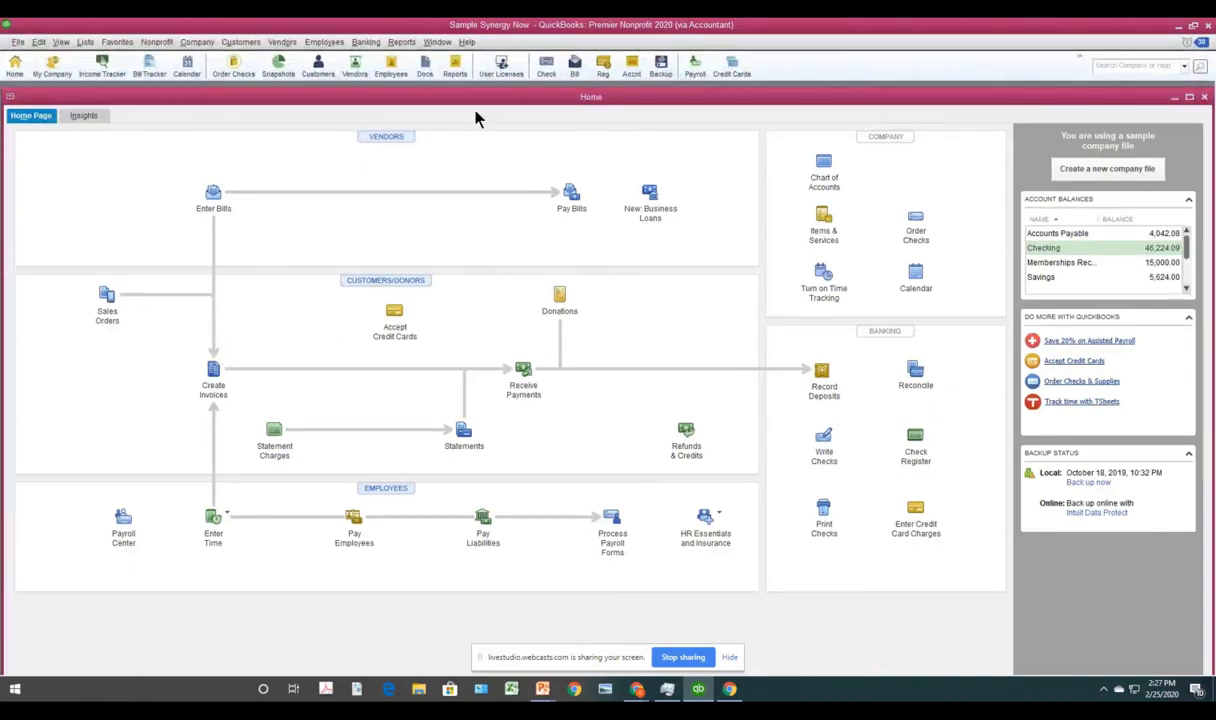
- Move the Home window within the workspace and close it
{"action": "left_click_drag", "start_coordinate": [477, 103], "coordinate": [477, 98]}
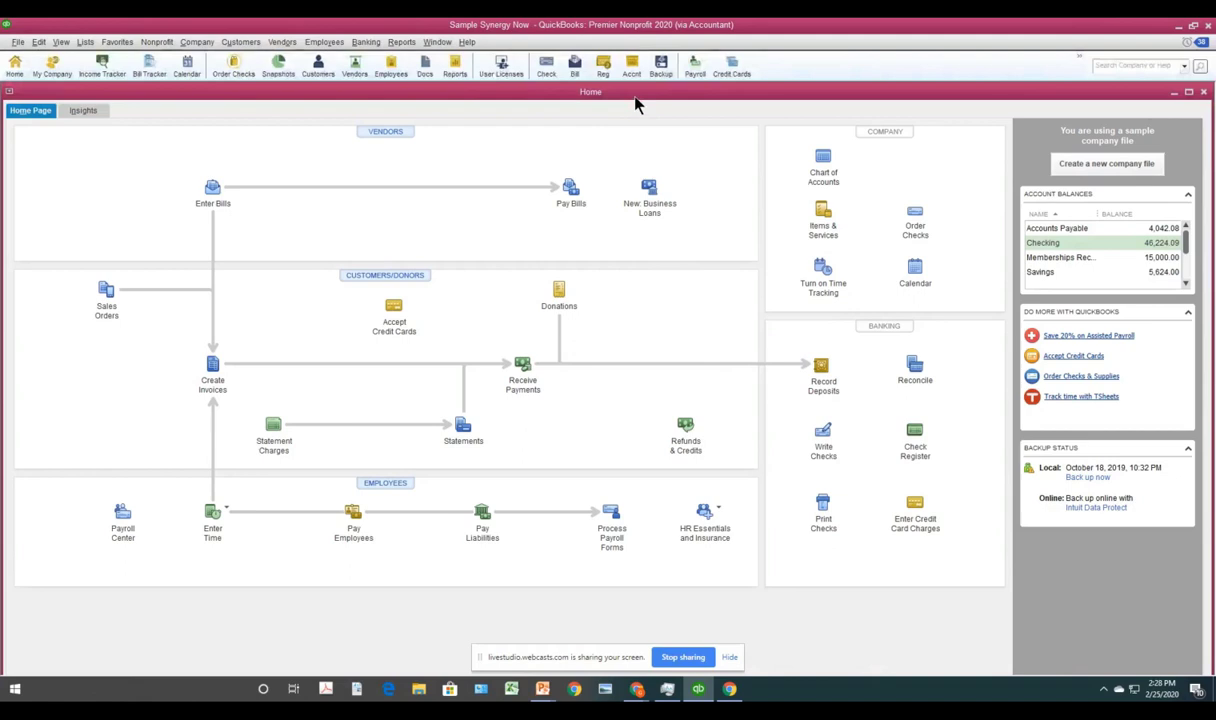
{"action": "left_click_drag", "start_coordinate": [635, 97], "coordinate": [636, 98]}
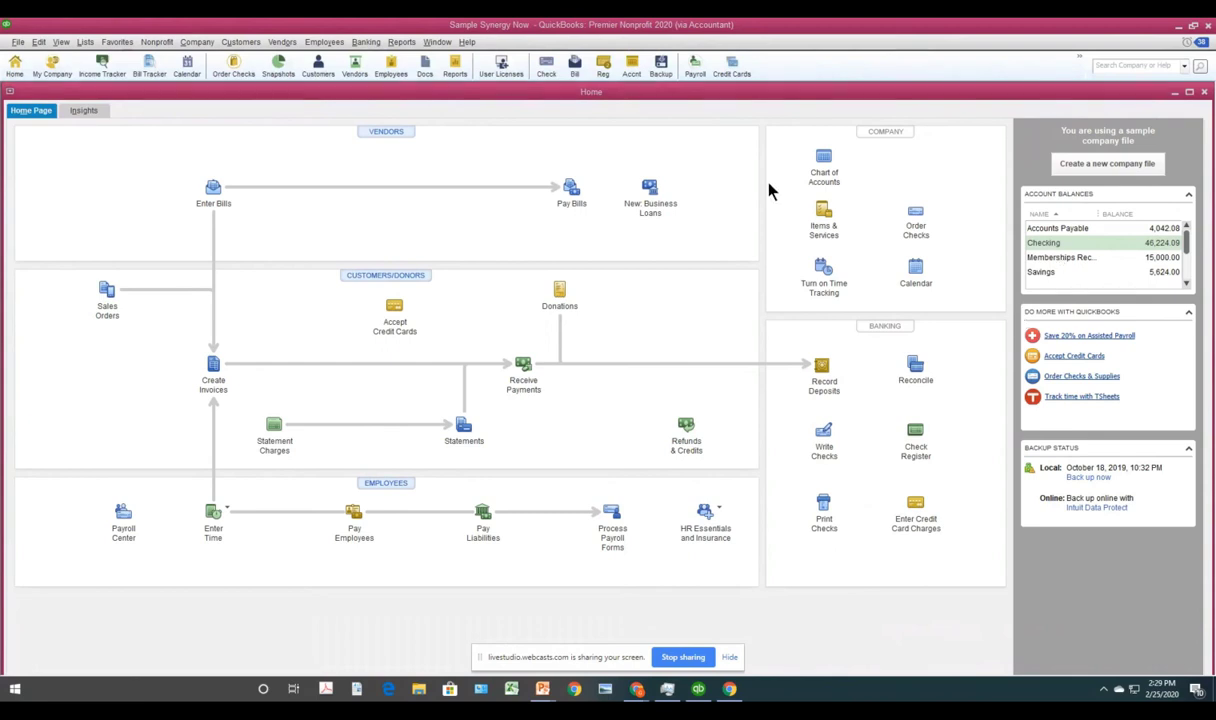
{"action": "left_click_drag", "start_coordinate": [770, 97], "coordinate": [705, 123]}
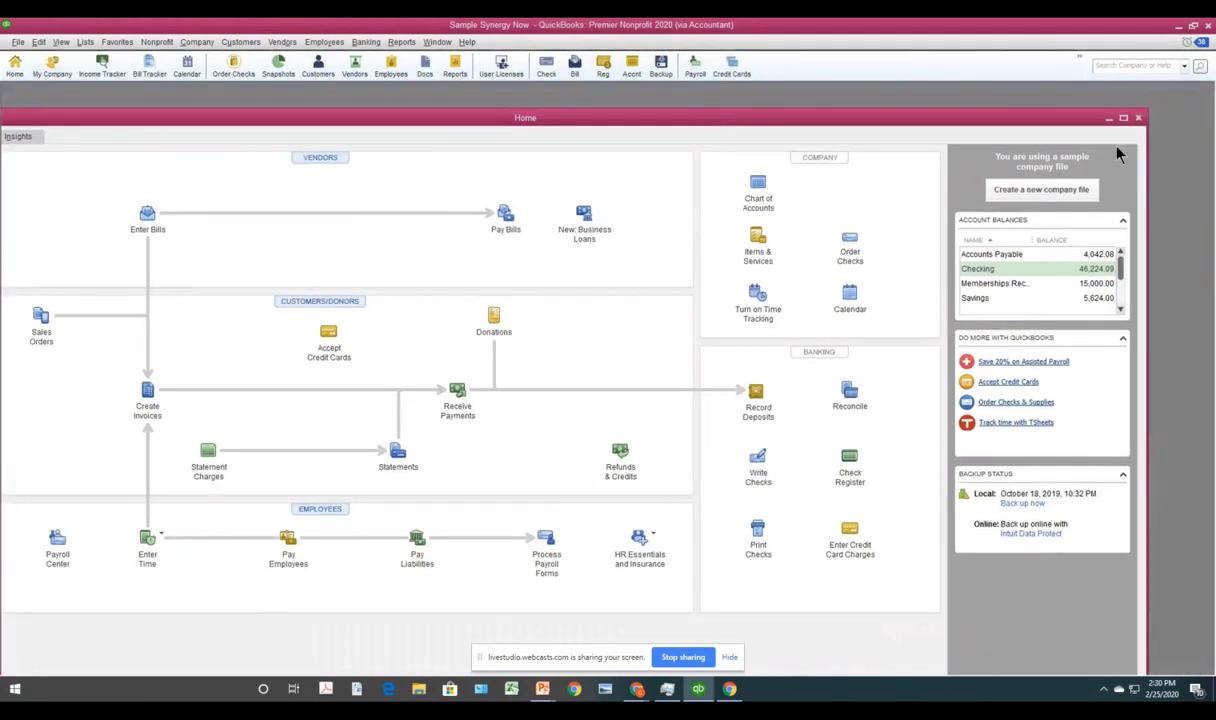
{"action": "left_click", "coordinate": [1138, 118]}
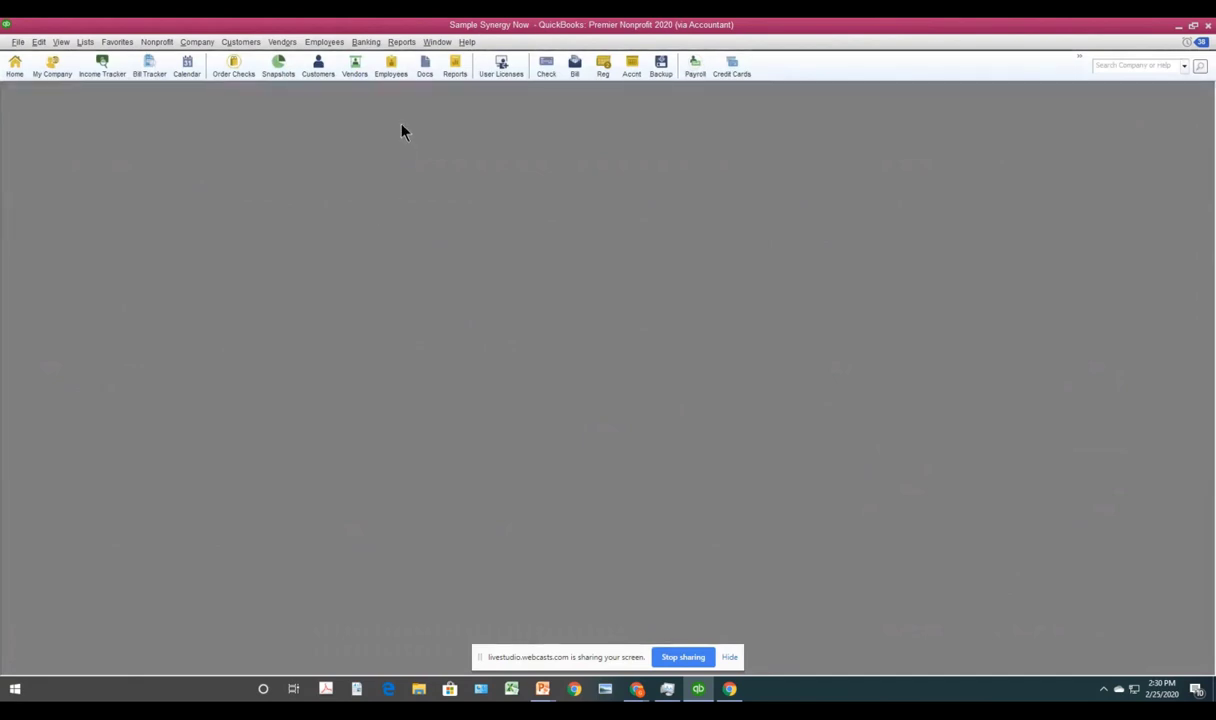
- Open the Report Center
{"action": "left_click", "coordinate": [401, 44]}
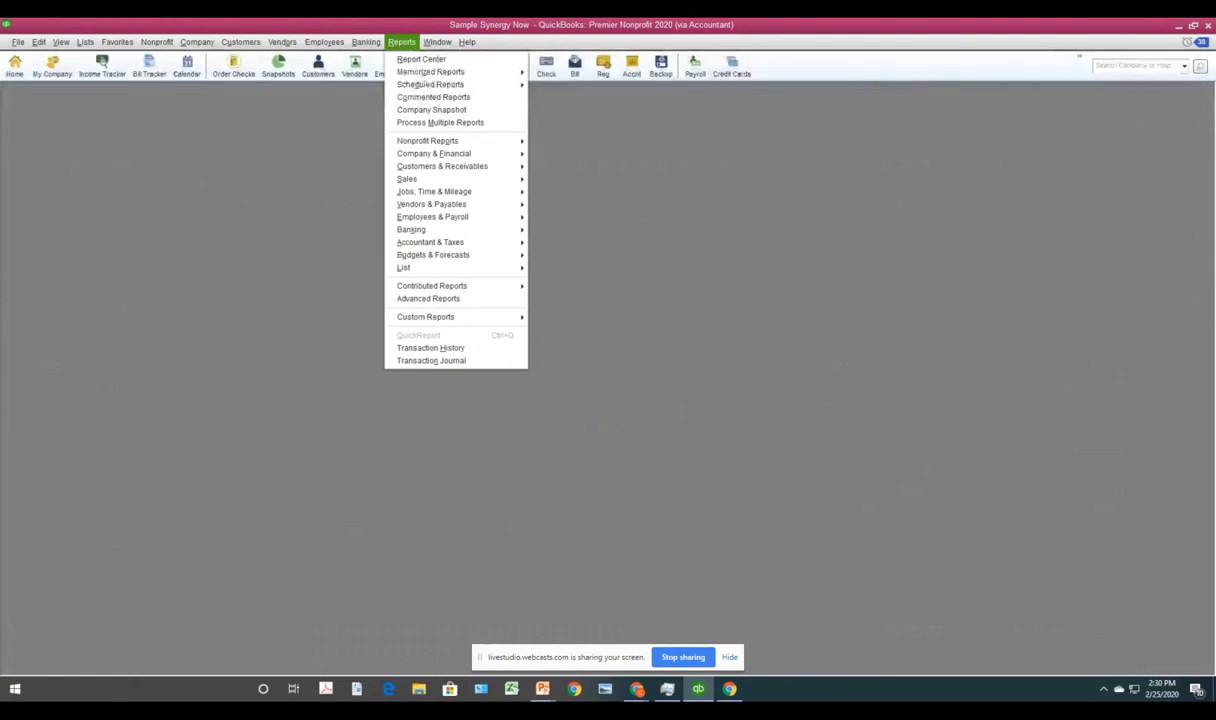
{"action": "left_click", "coordinate": [421, 59]}
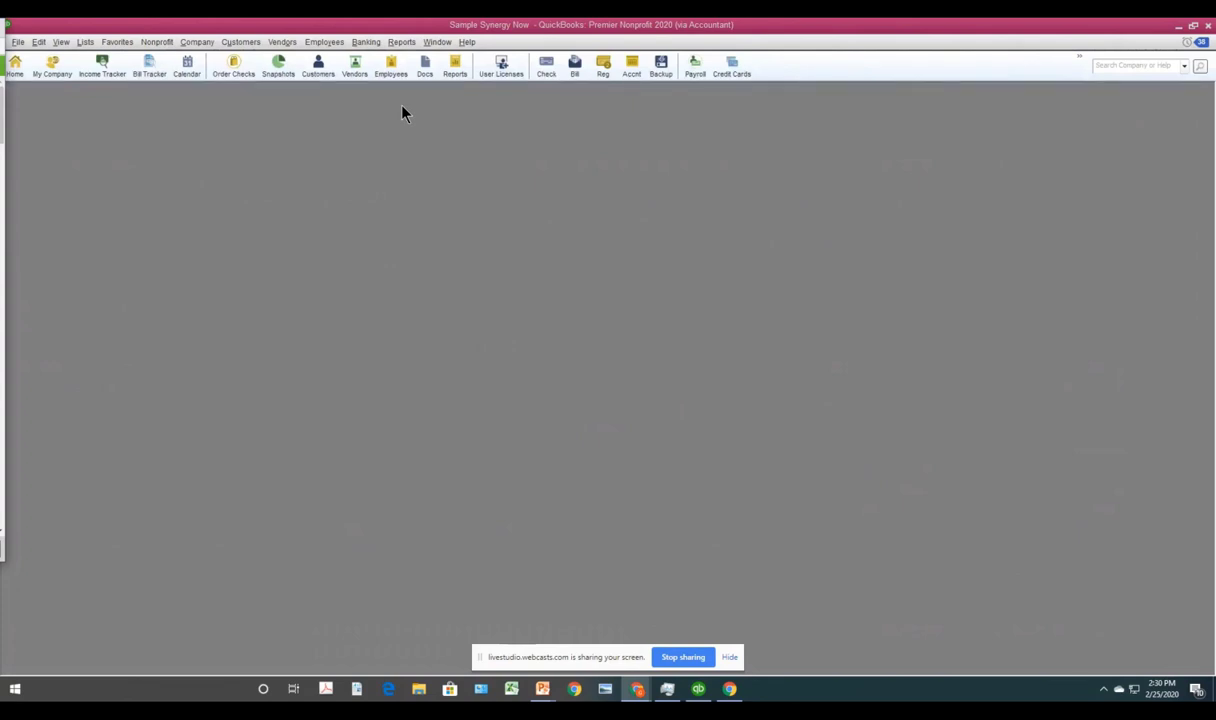
- Open the Profit & Loss Standard report and move its window across the workspace
{"action": "left_click", "coordinate": [403, 45]}
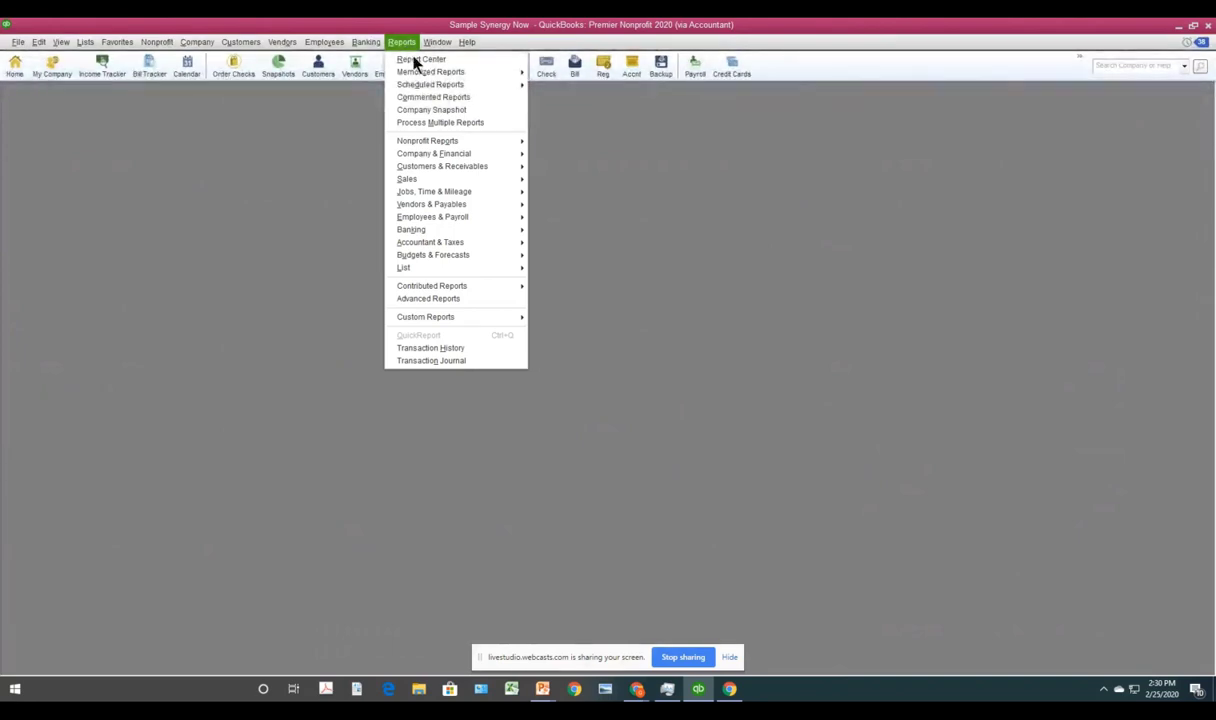
{"action": "mouse_move", "coordinate": [425, 163]}
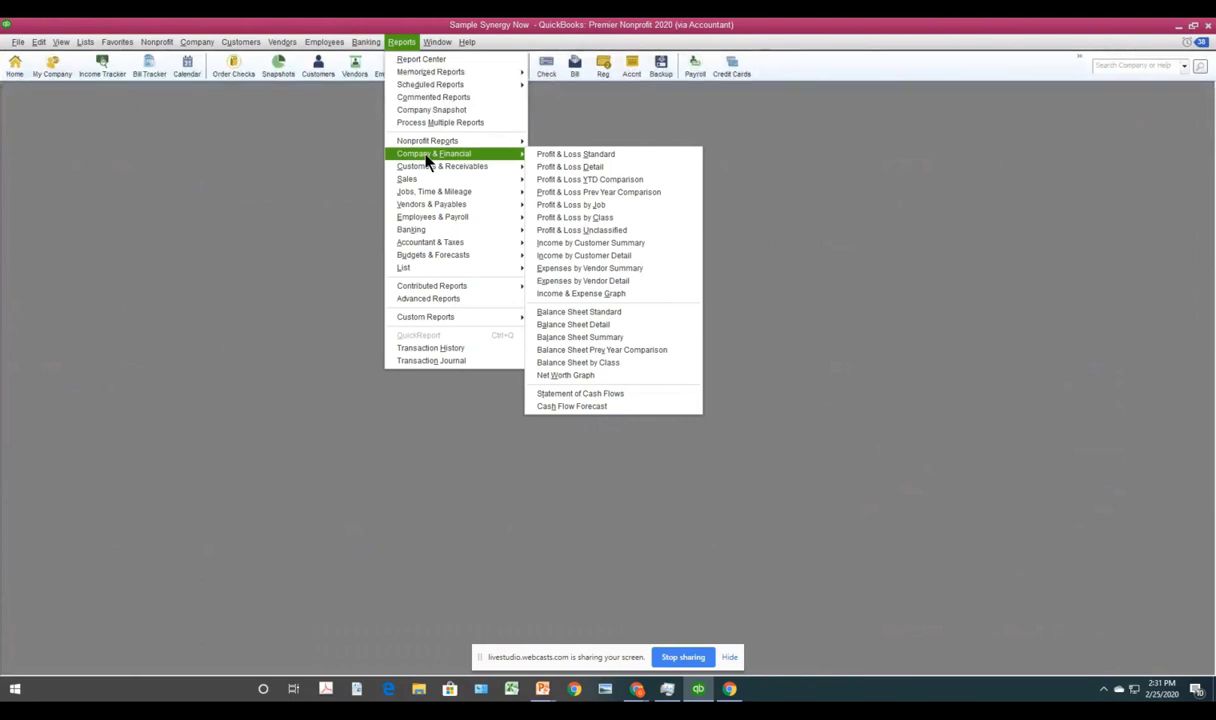
{"action": "left_click", "coordinate": [571, 157]}
{"action": "left_click_drag", "start_coordinate": [475, 99], "coordinate": [874, 95]}
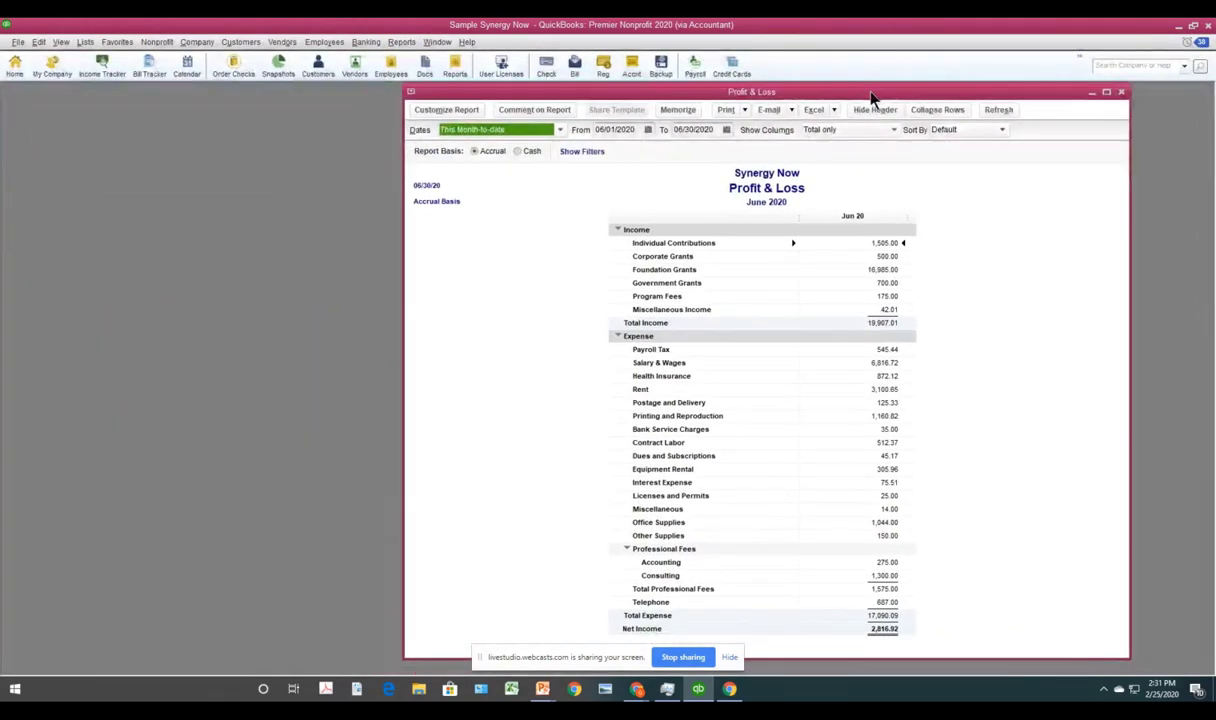
- Open the Balance Sheet Standard report and tile the two report windows vertically
{"action": "left_click", "coordinate": [401, 43]}
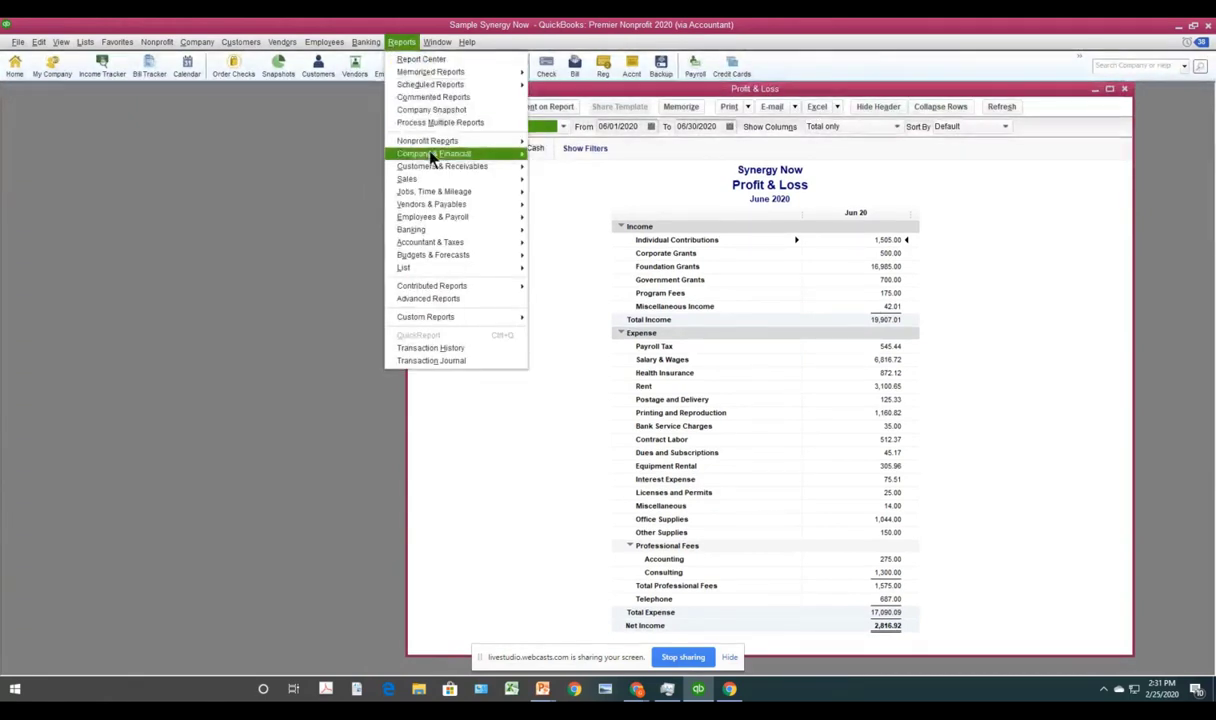
{"action": "mouse_move", "coordinate": [440, 156]}
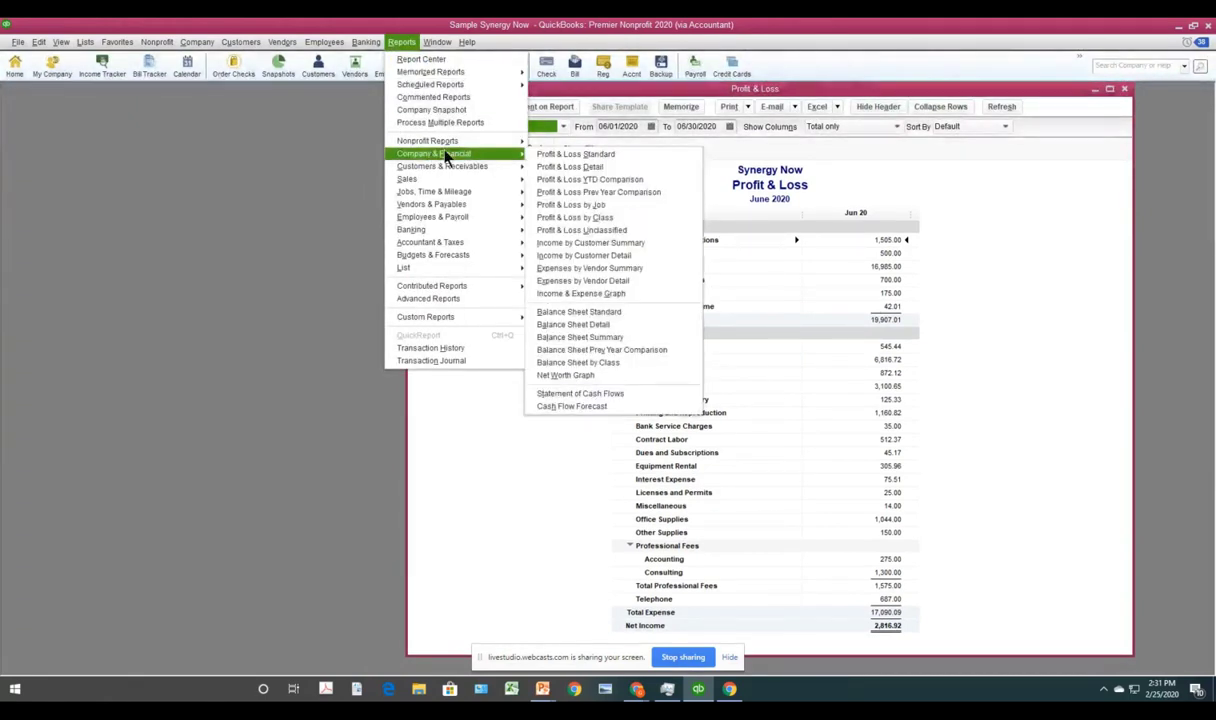
{"action": "left_click", "coordinate": [578, 318]}
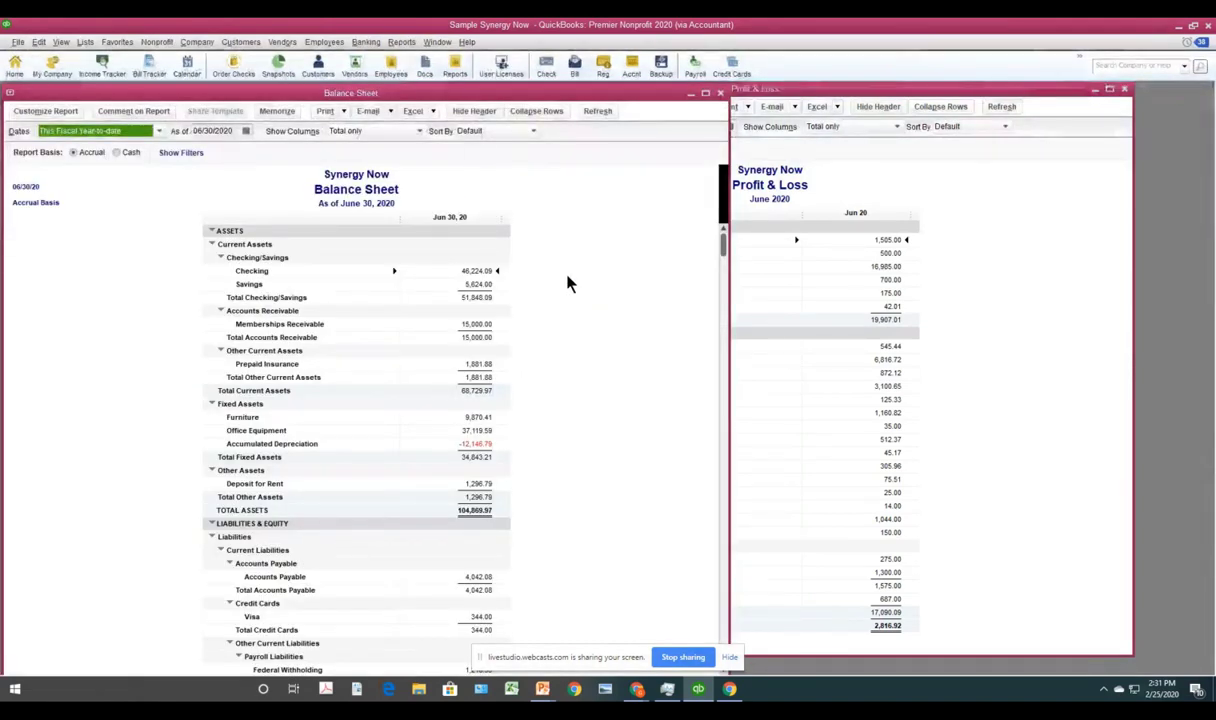
{"action": "left_click", "coordinate": [437, 43]}
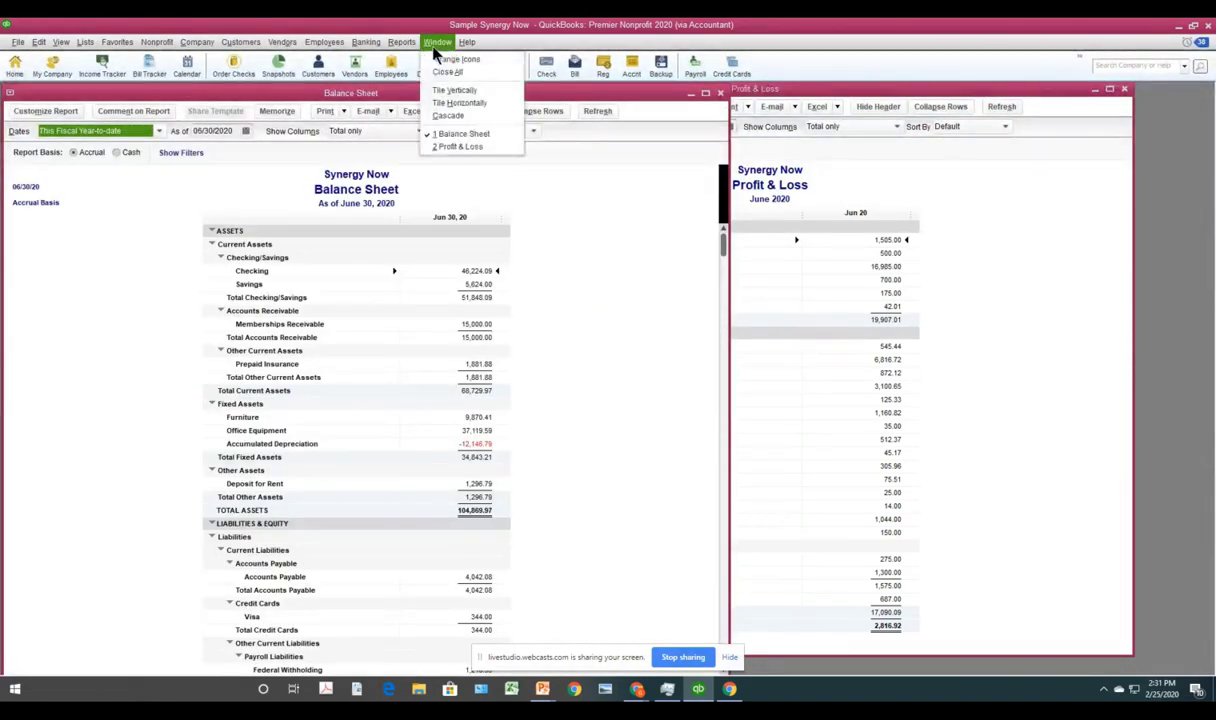
{"action": "left_click", "coordinate": [452, 92]}
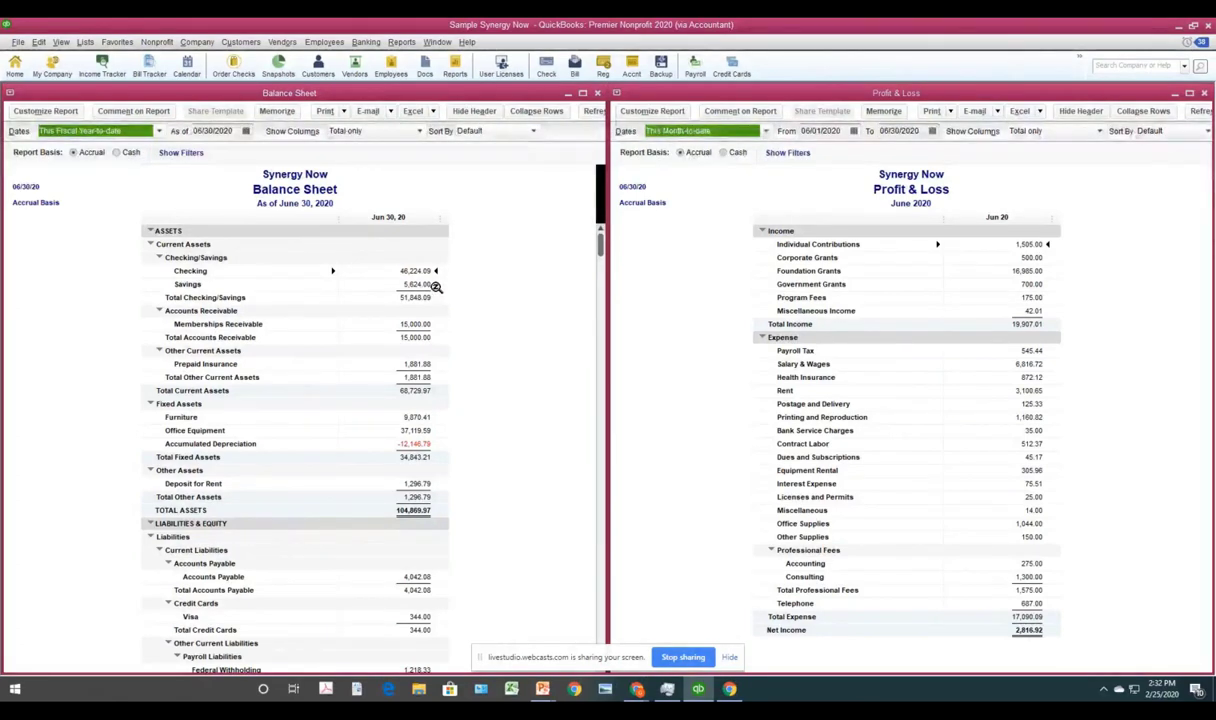
- Review the Balance Sheet down to its liabilities and equity section and return to the assets
{"action": "scroll", "coordinate": [436, 287], "scroll_direction": "down", "scroll_amount": 4}
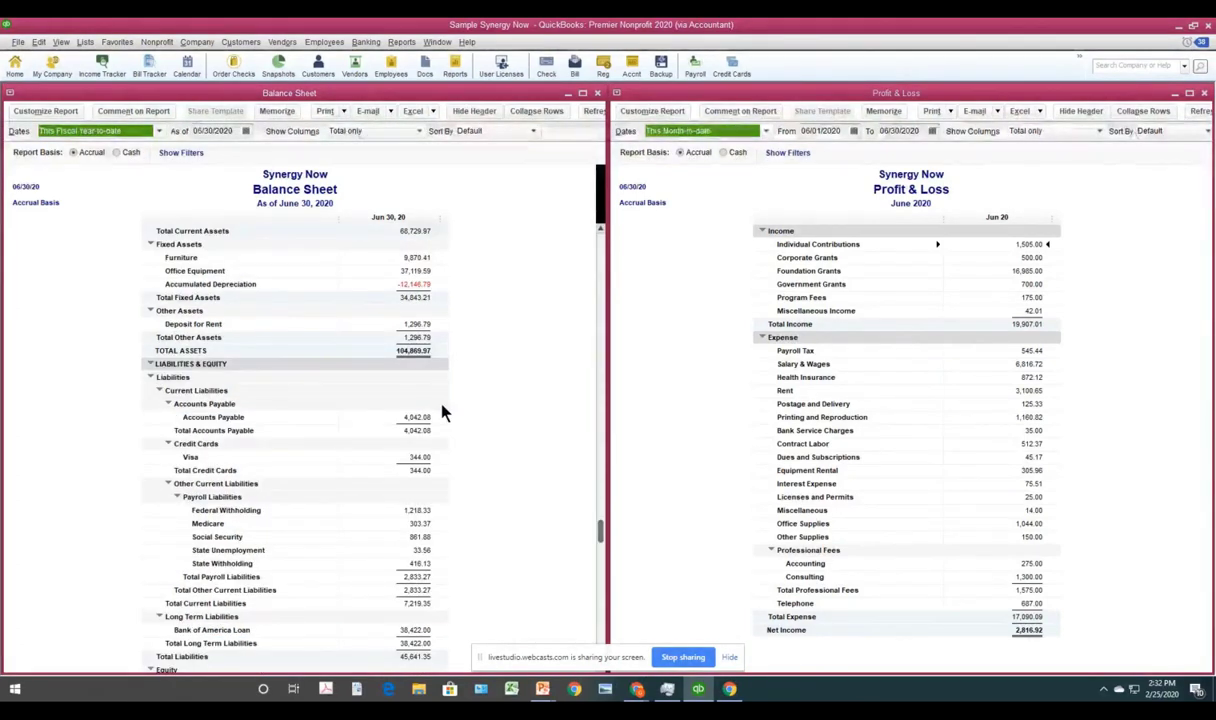
{"action": "scroll", "coordinate": [444, 413], "scroll_direction": "down", "scroll_amount": 2}
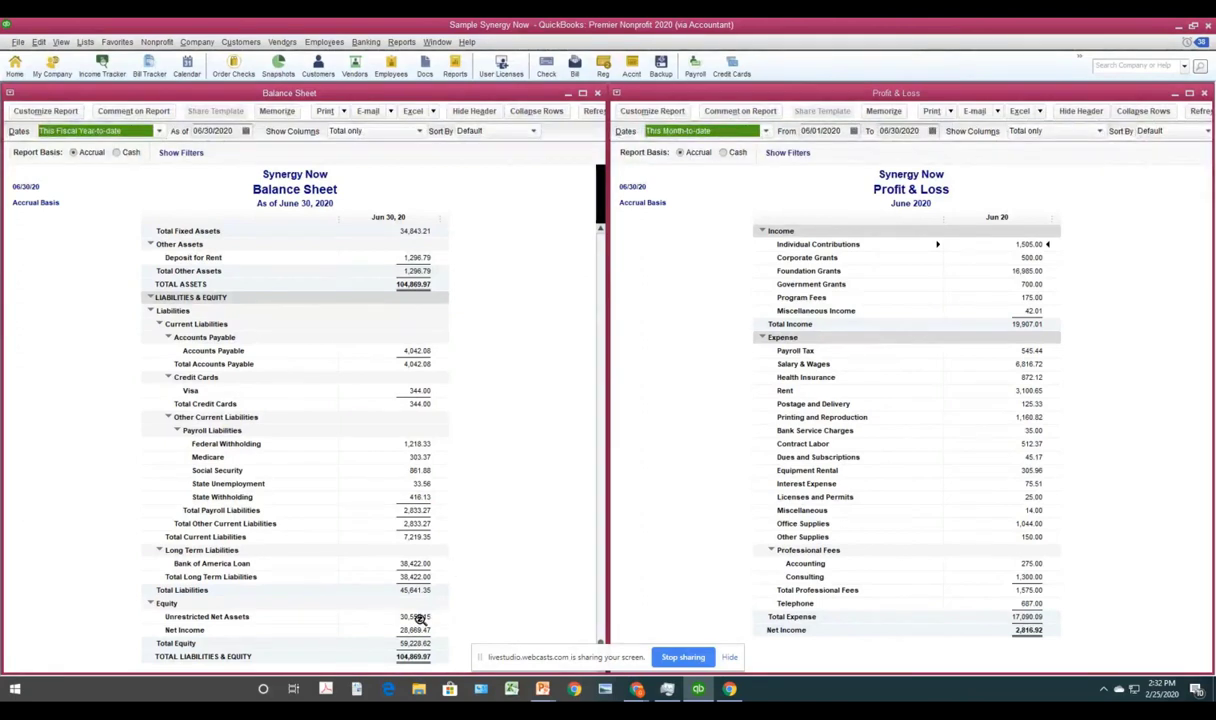
{"action": "scroll", "coordinate": [421, 617], "scroll_direction": "up", "scroll_amount": 6}
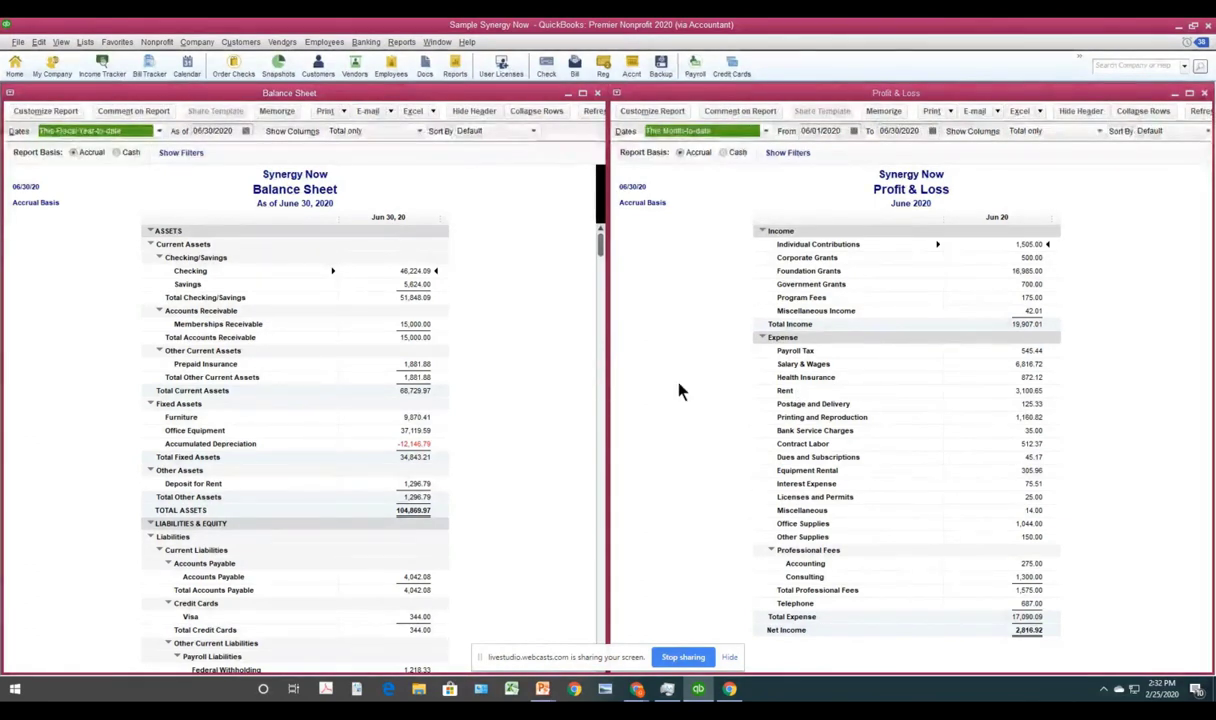
- Open the Chart of Accounts and make its window taller to show more accounts
{"action": "left_click", "coordinate": [84, 42]}
{"action": "left_click", "coordinate": [85, 42]}
{"action": "left_click", "coordinate": [86, 44]}
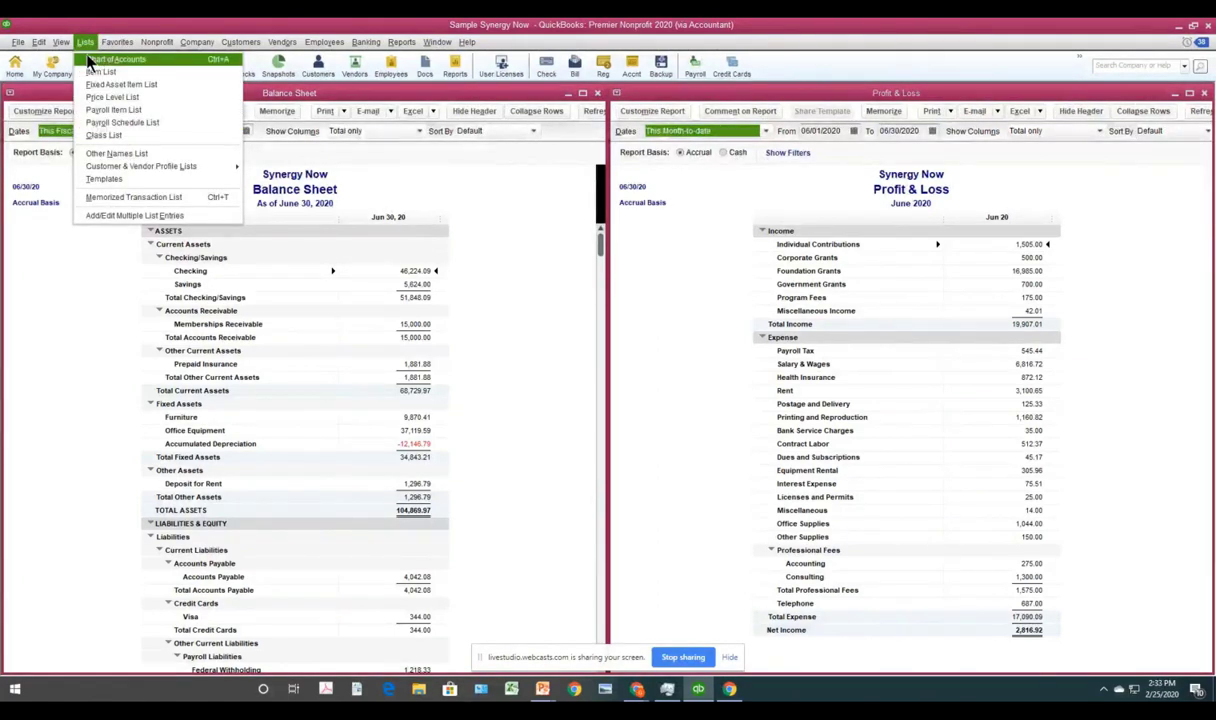
{"action": "left_click", "coordinate": [100, 59]}
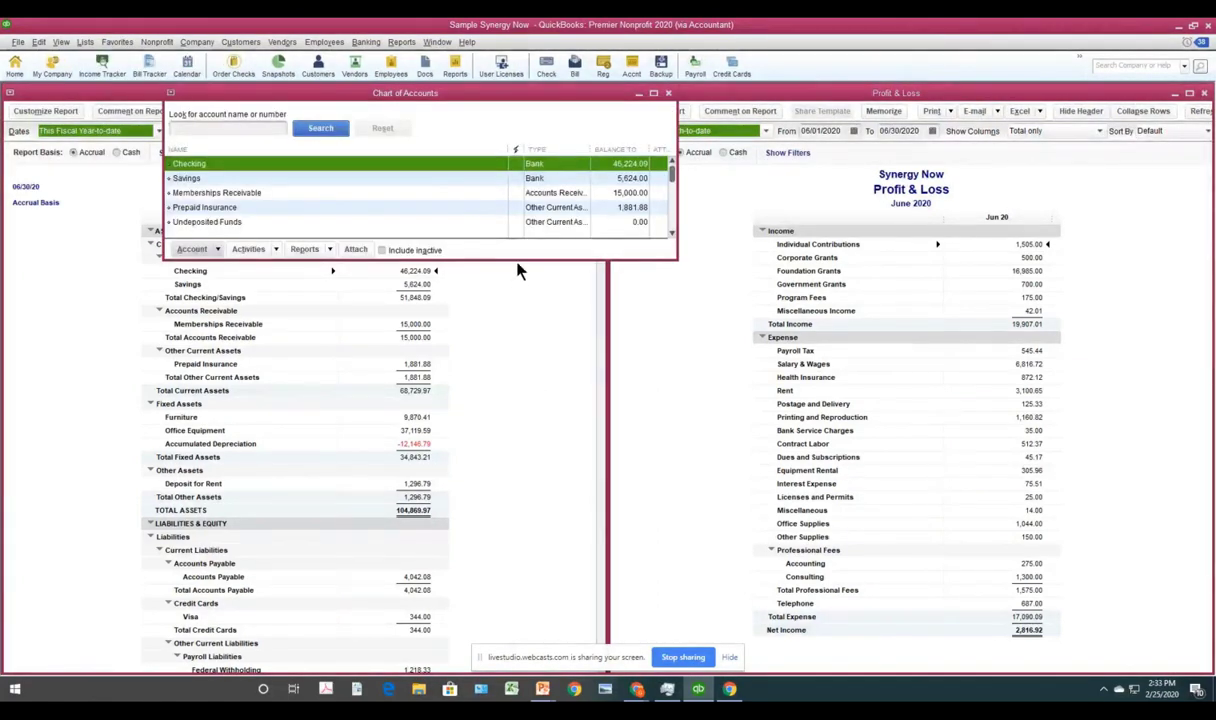
{"action": "left_click_drag", "start_coordinate": [518, 261], "coordinate": [555, 607]}
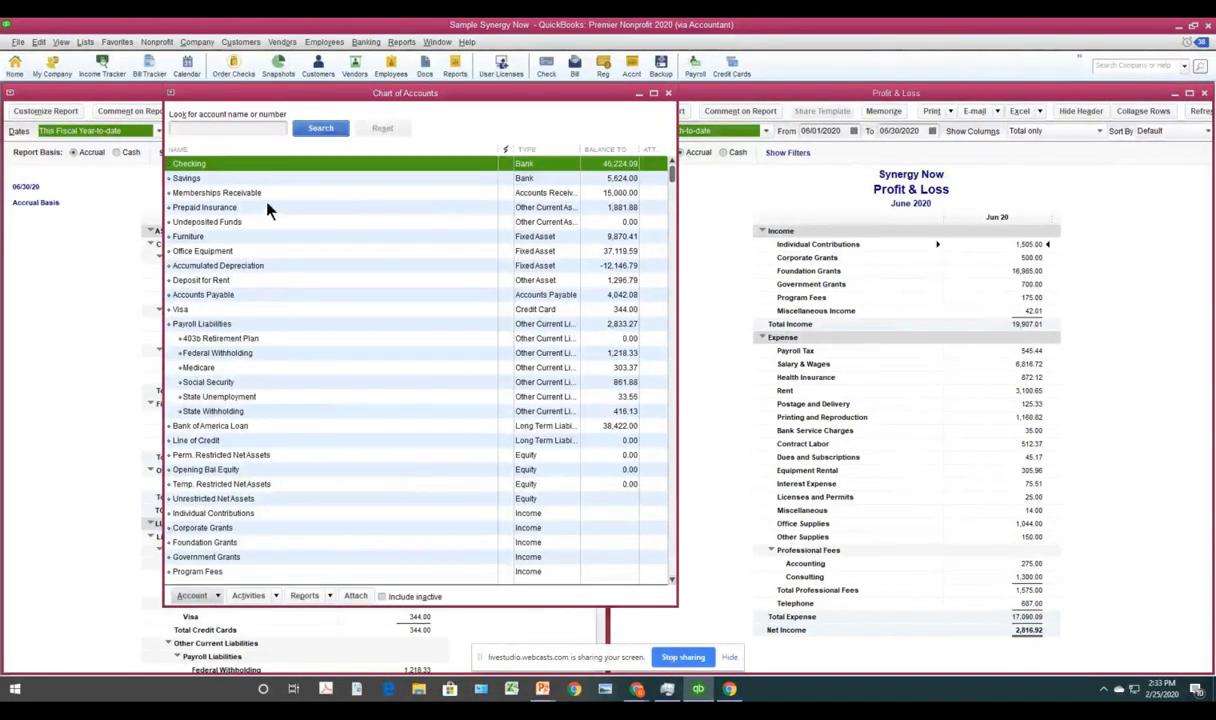
- Browse the Chart of Accounts through the income and expense accounts and return to the start of the list
{"action": "scroll", "coordinate": [310, 372], "scroll_direction": "down", "scroll_amount": 1}
{"action": "scroll", "coordinate": [310, 372], "scroll_direction": "down", "scroll_amount": 5}
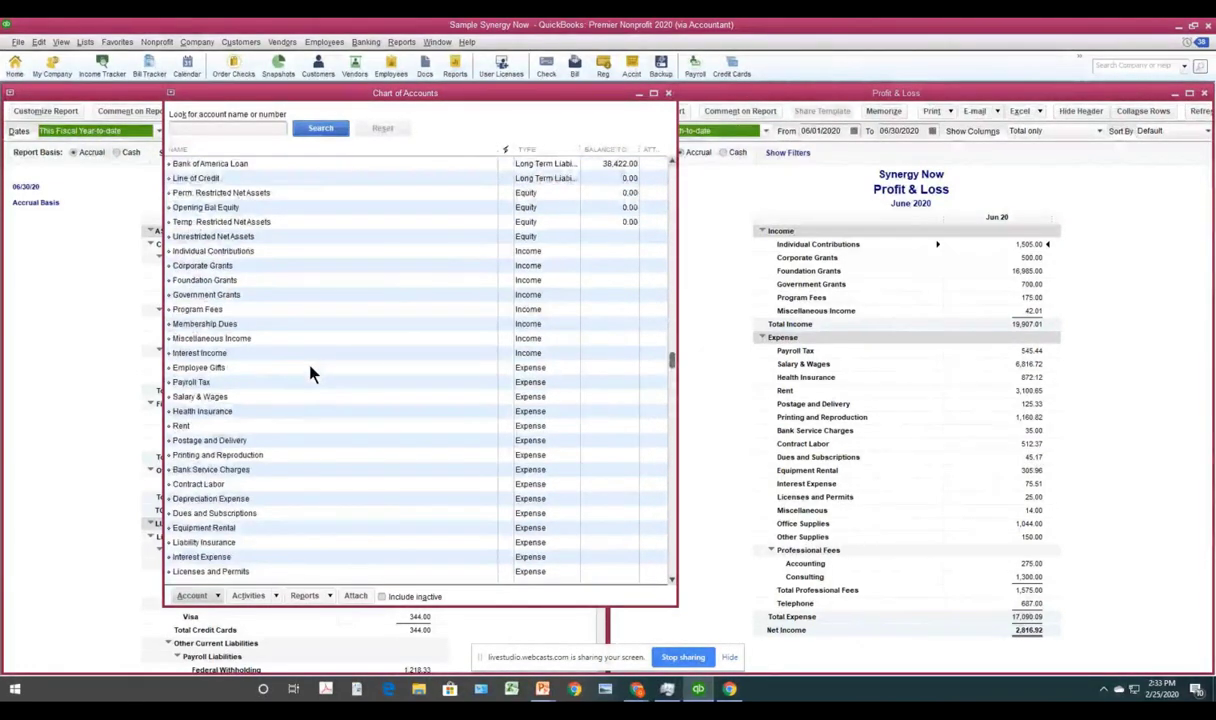
{"action": "scroll", "coordinate": [310, 373], "scroll_direction": "down", "scroll_amount": 6}
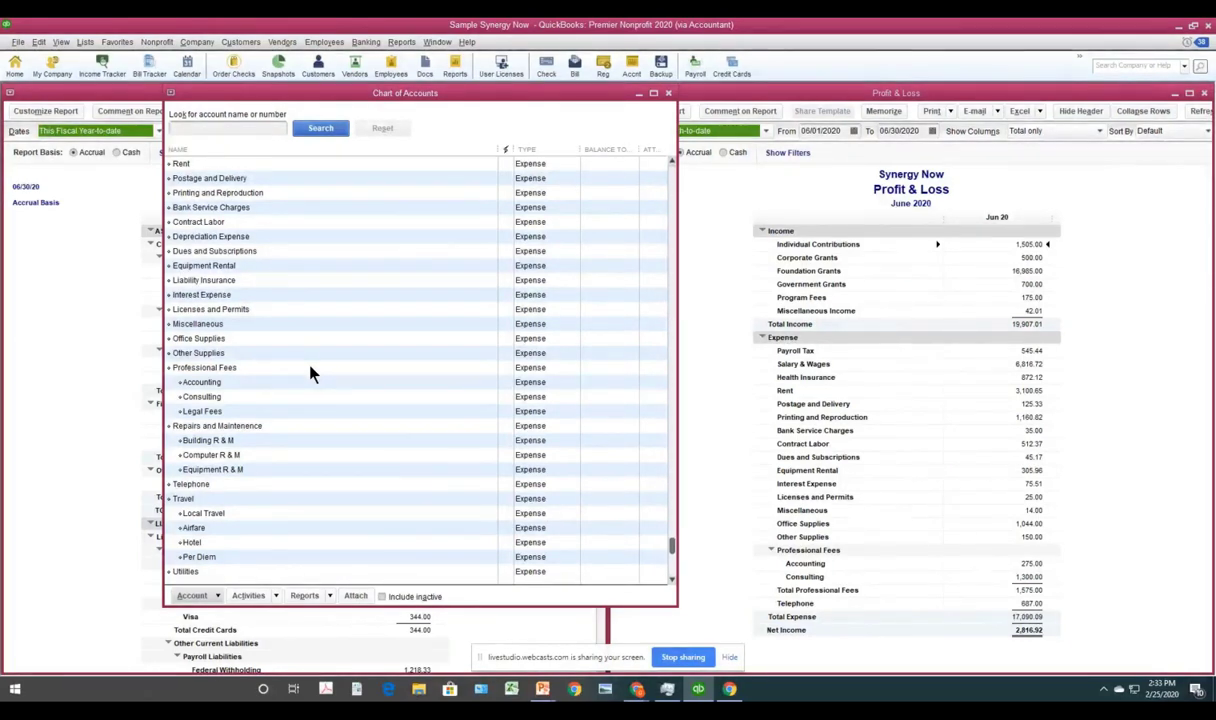
{"action": "scroll", "coordinate": [310, 373], "scroll_direction": "up", "scroll_amount": 10}
{"action": "scroll", "coordinate": [310, 373], "scroll_direction": "up", "scroll_amount": 3}
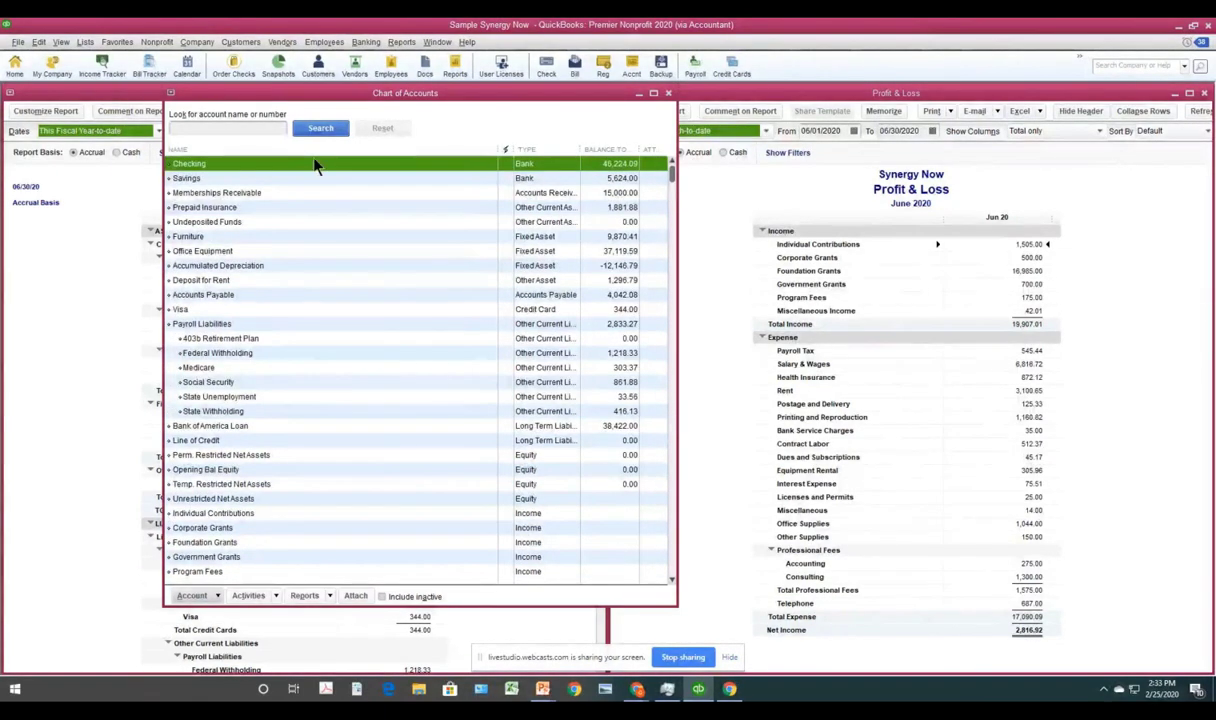
- Compare the asset accounts in the Chart of Accounts with the Balance Sheet, moving the list window to expose the report
{"action": "left_click_drag", "start_coordinate": [345, 100], "coordinate": [428, 200]}
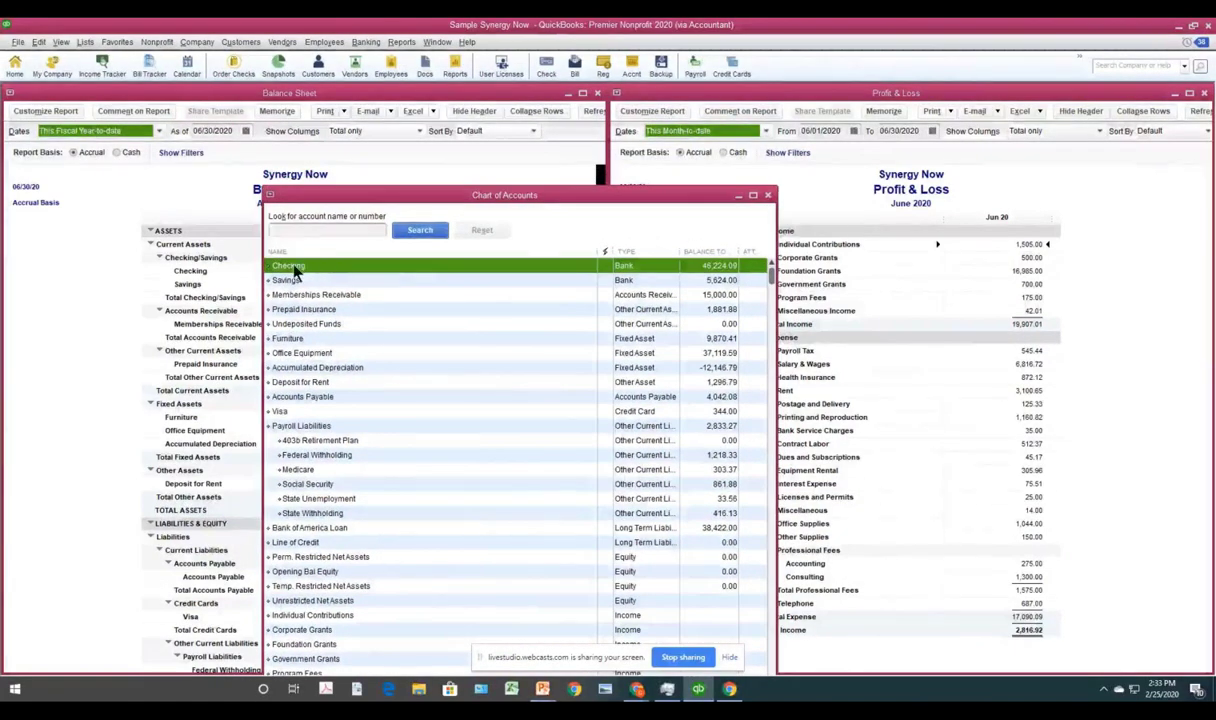
{"action": "key", "text": "Down"}
{"action": "key", "text": "Down"}
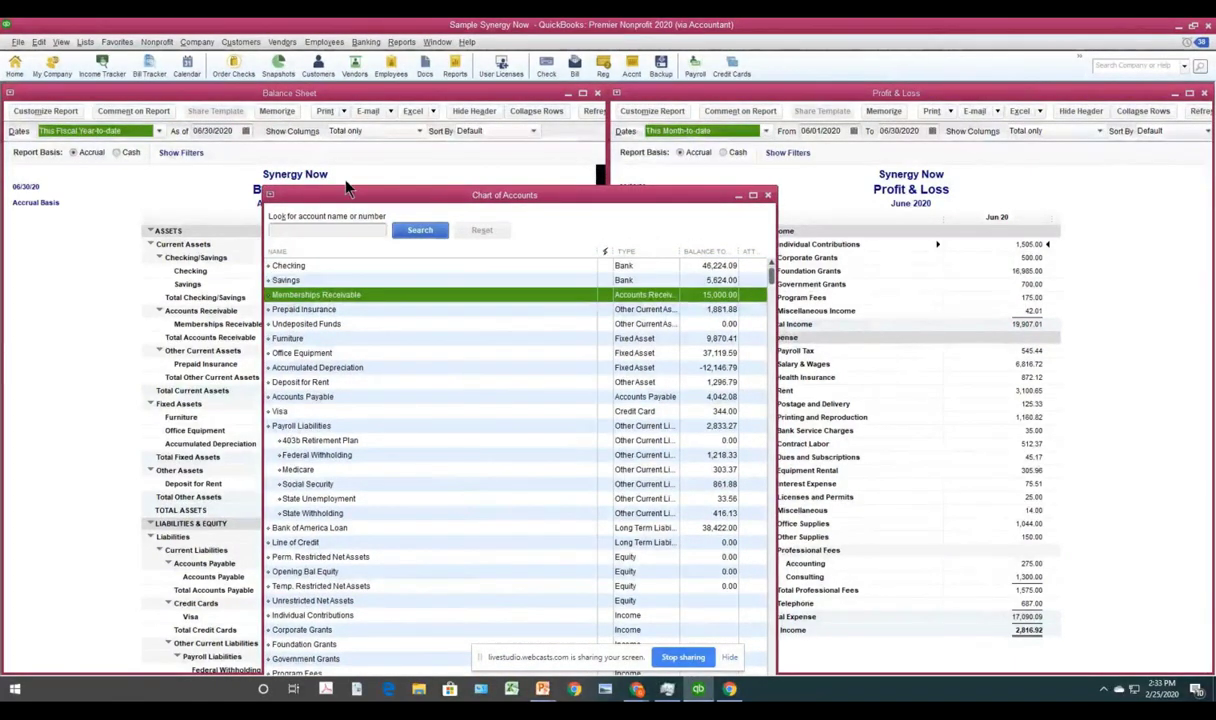
{"action": "left_click_drag", "start_coordinate": [345, 196], "coordinate": [541, 221]}
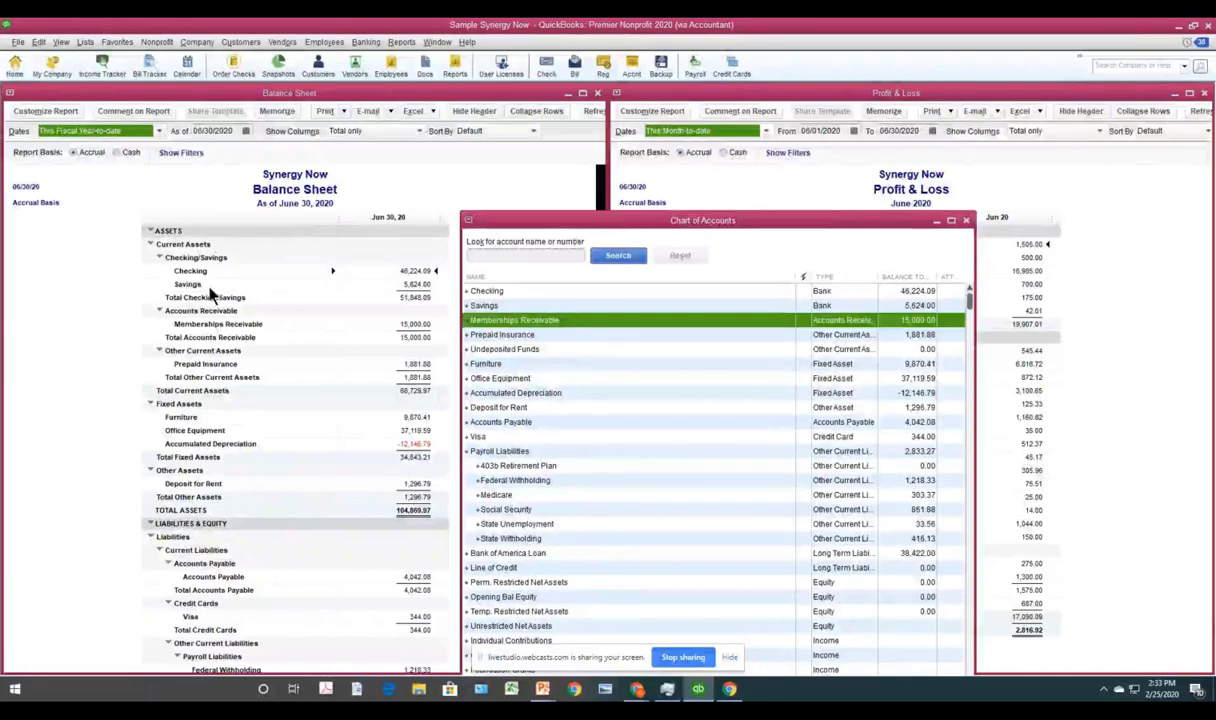
{"action": "left_click_drag", "start_coordinate": [545, 230], "coordinate": [295, 98]}
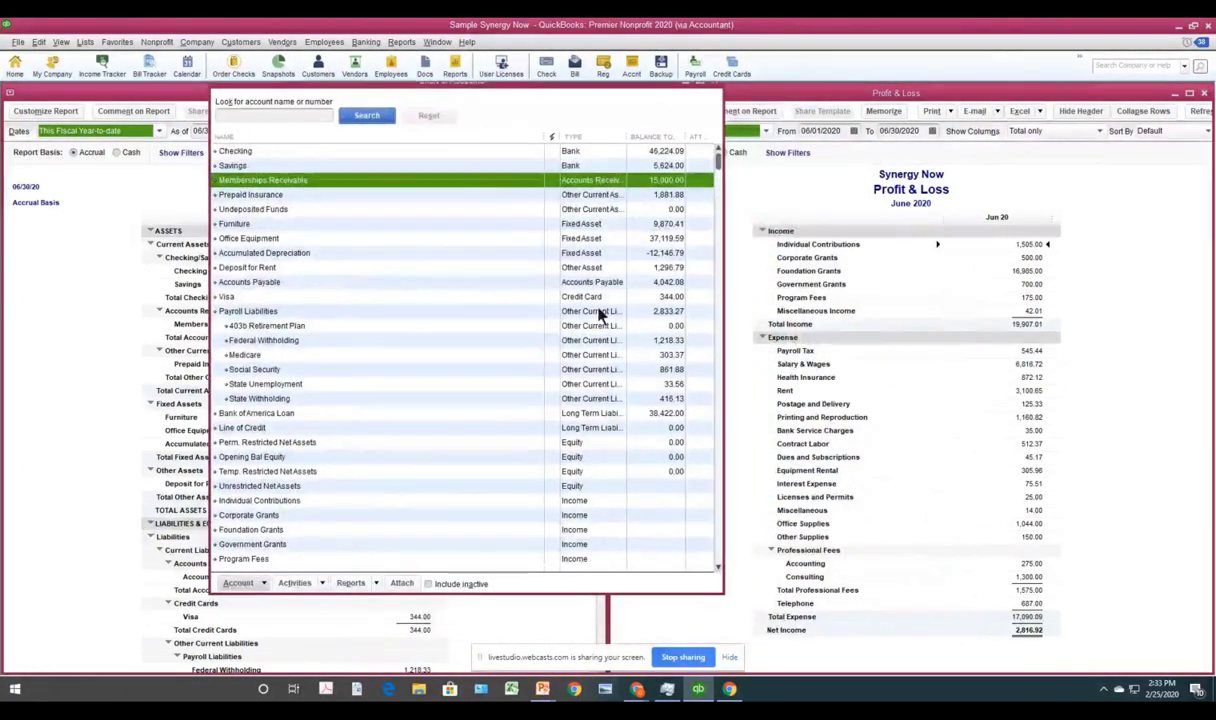
- Compare the Individual Contributions, Corporate Grants and Foundation Grants accounts with the Profit & Loss report, and close the Chart of Accounts
{"action": "left_click", "coordinate": [273, 500]}
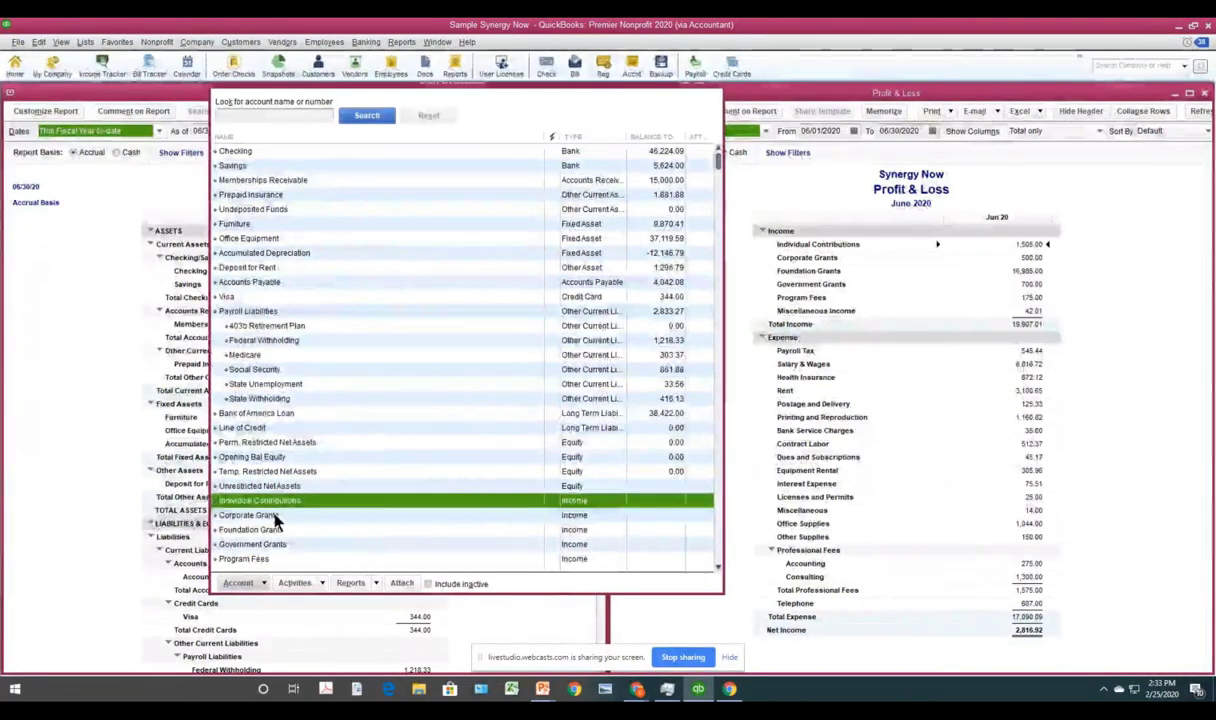
{"action": "left_click", "coordinate": [275, 517]}
{"action": "left_click", "coordinate": [271, 531]}
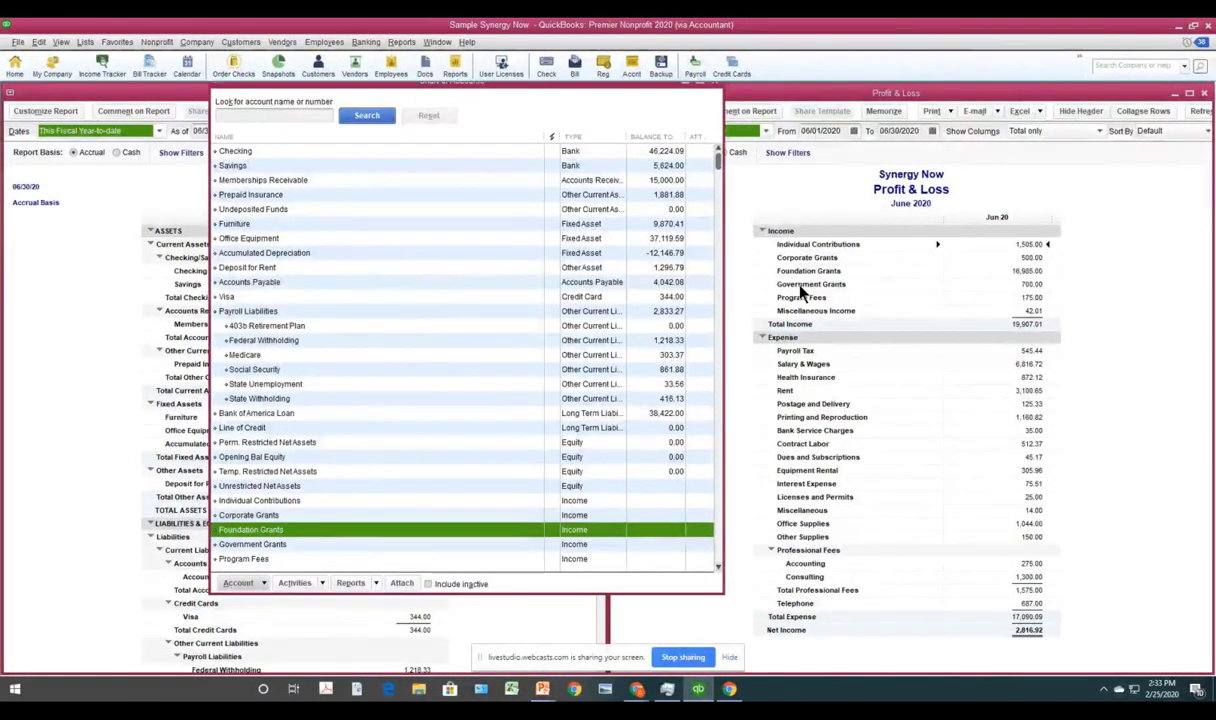
{"action": "left_click_drag", "start_coordinate": [493, 93], "coordinate": [553, 124]}
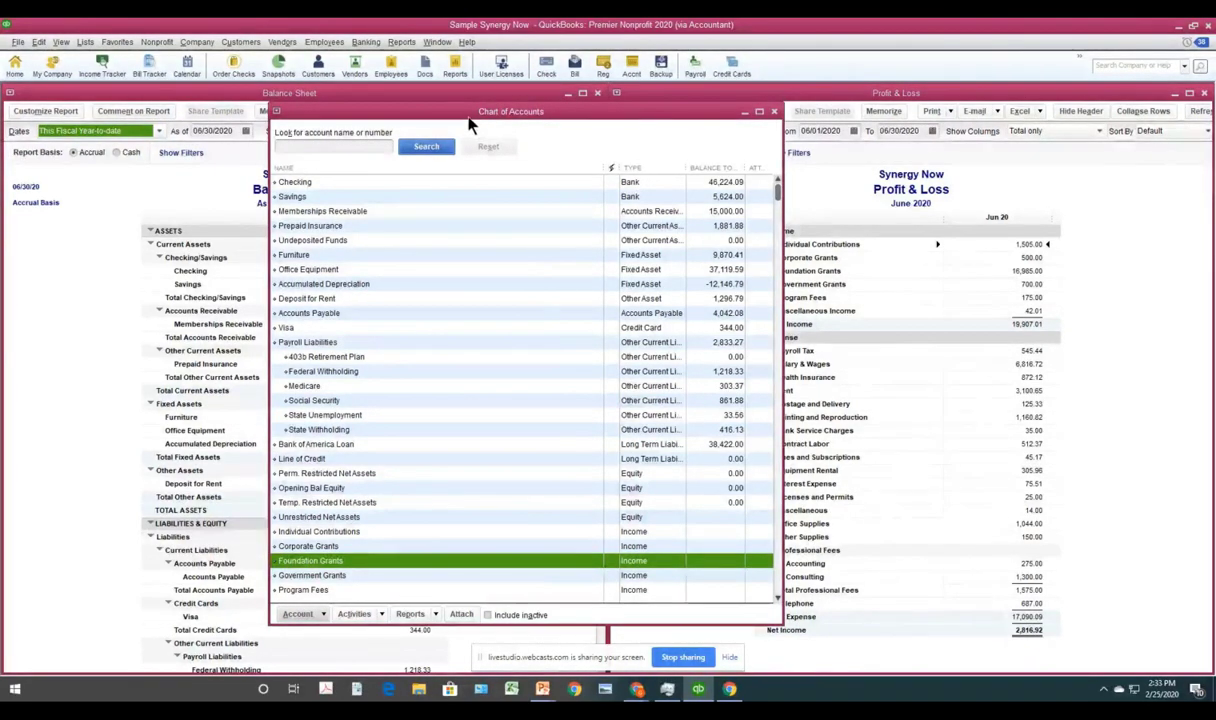
{"action": "left_click_drag", "start_coordinate": [470, 119], "coordinate": [475, 95]}
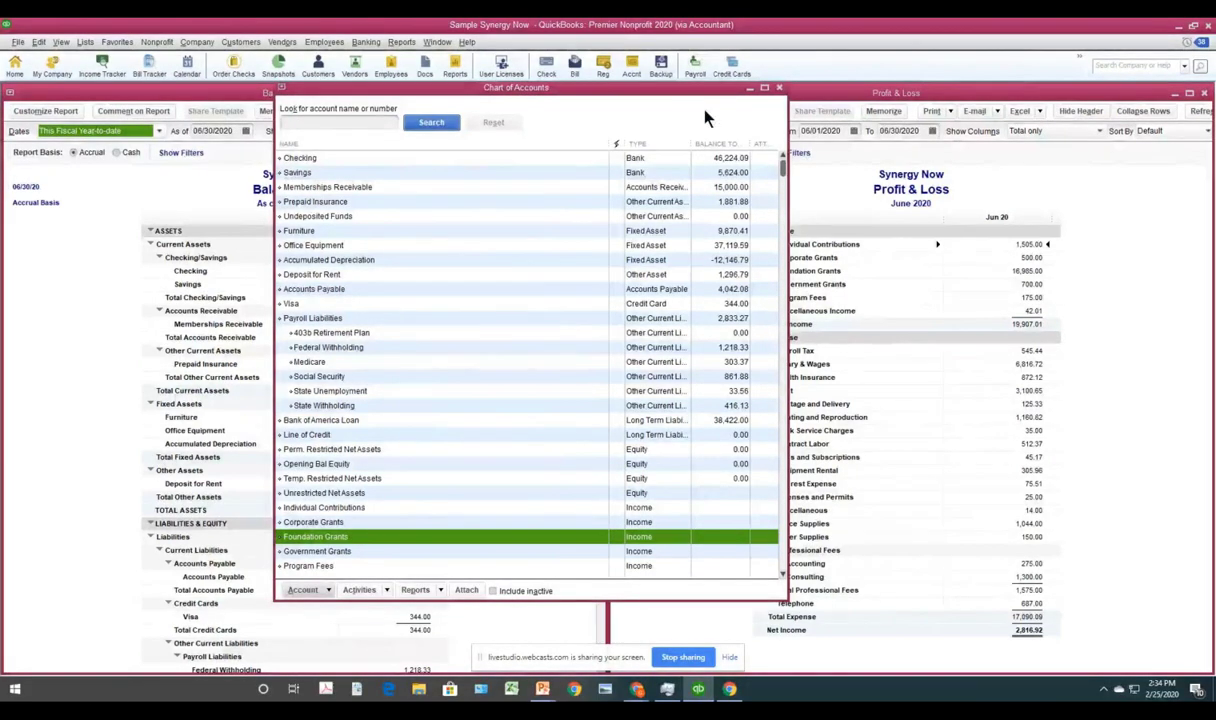
{"action": "left_click", "coordinate": [780, 89]}
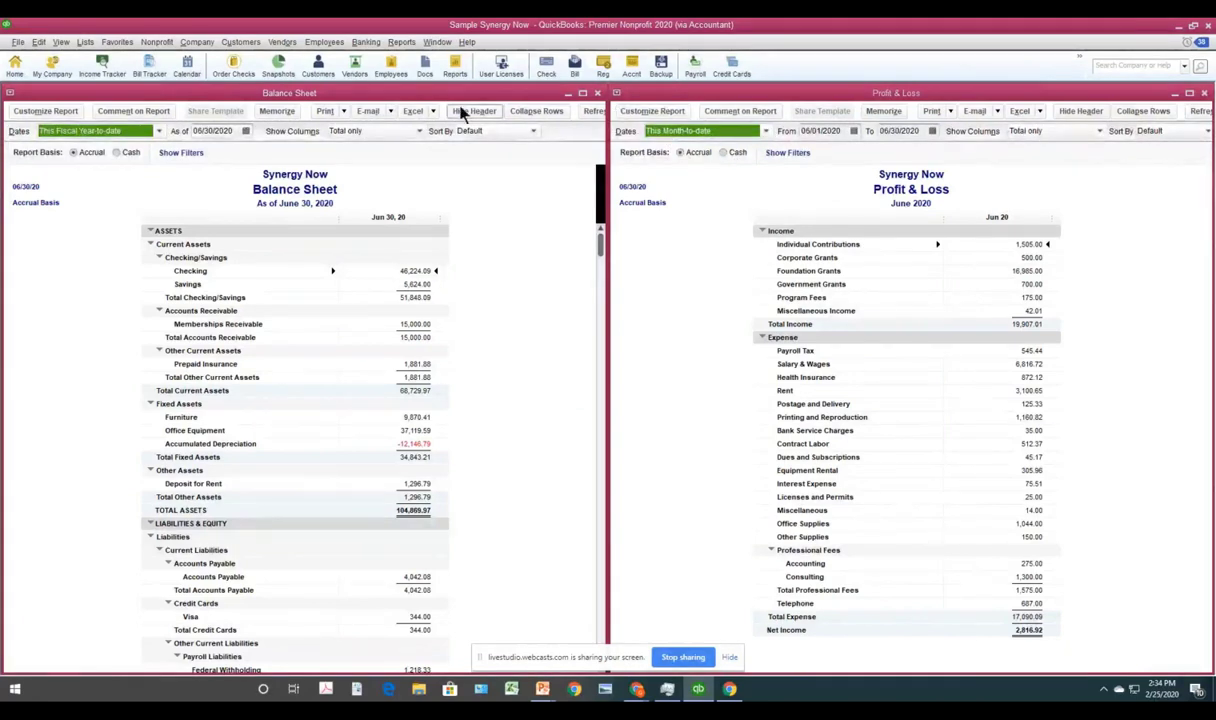
- Reopen the Chart of Accounts and reposition its window over the two reports
{"action": "left_click", "coordinate": [86, 43]}
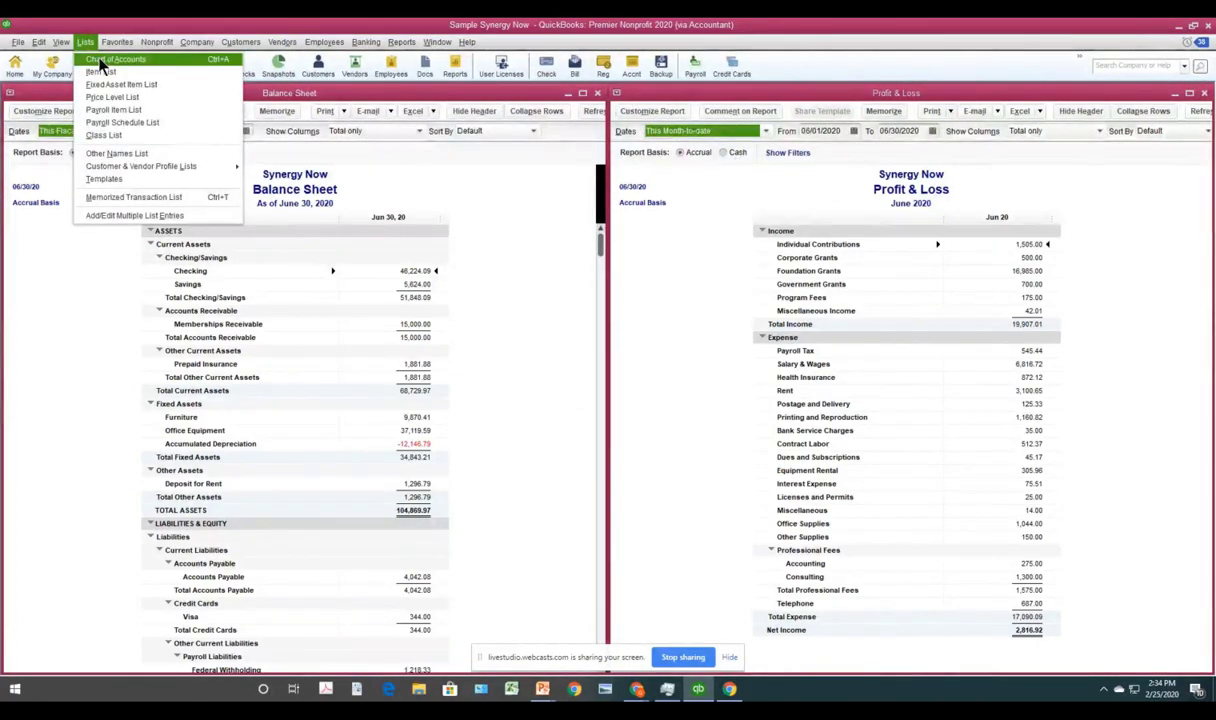
{"action": "left_click", "coordinate": [108, 60]}
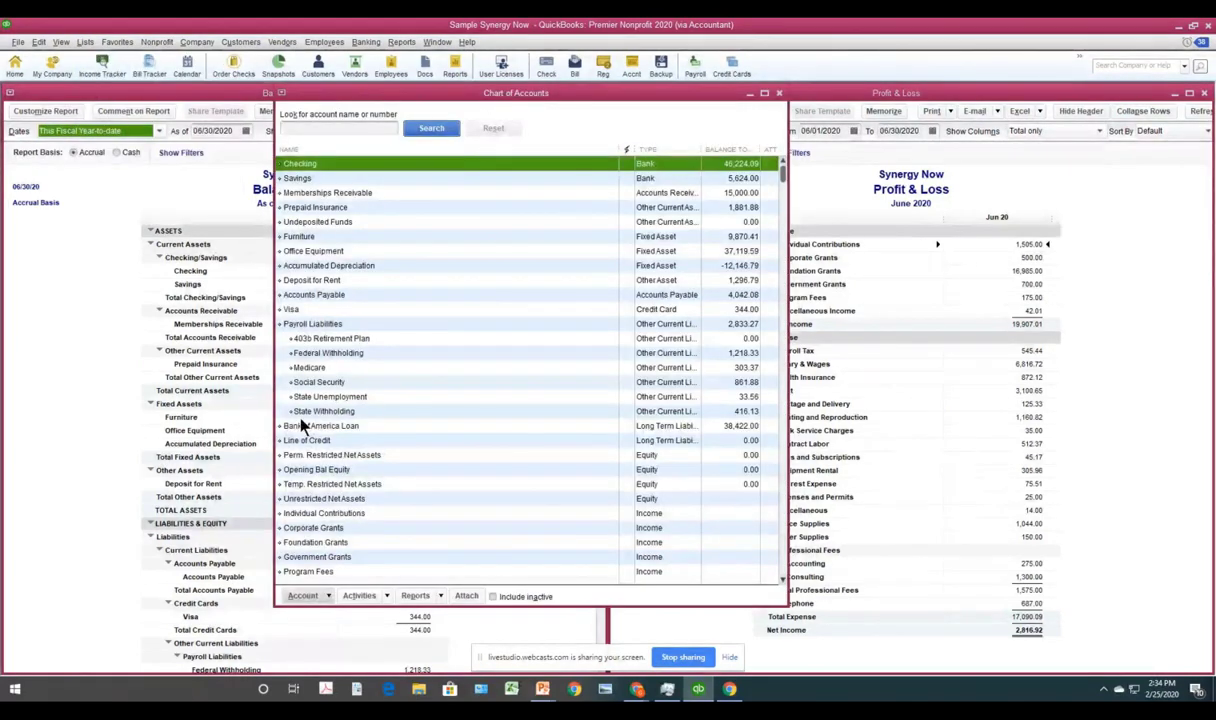
{"action": "left_click_drag", "start_coordinate": [548, 99], "coordinate": [563, 93]}
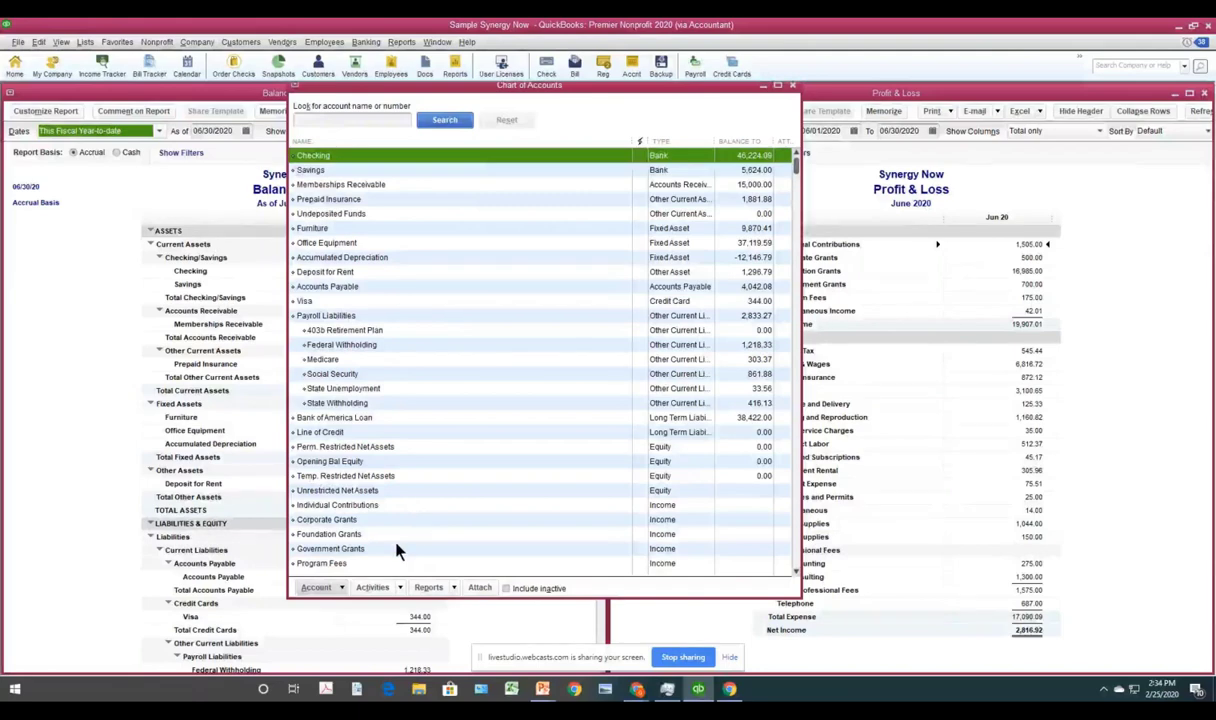
{"action": "left_click", "coordinate": [336, 589]}
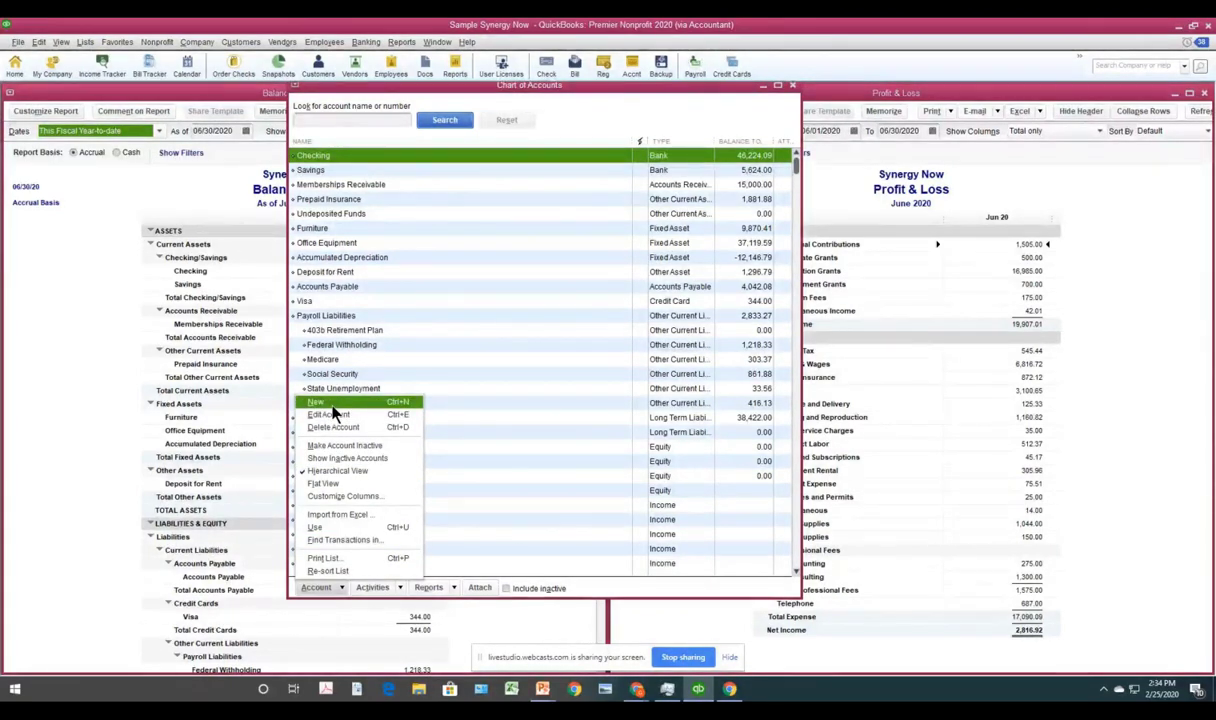
{"action": "left_click", "coordinate": [380, 288]}
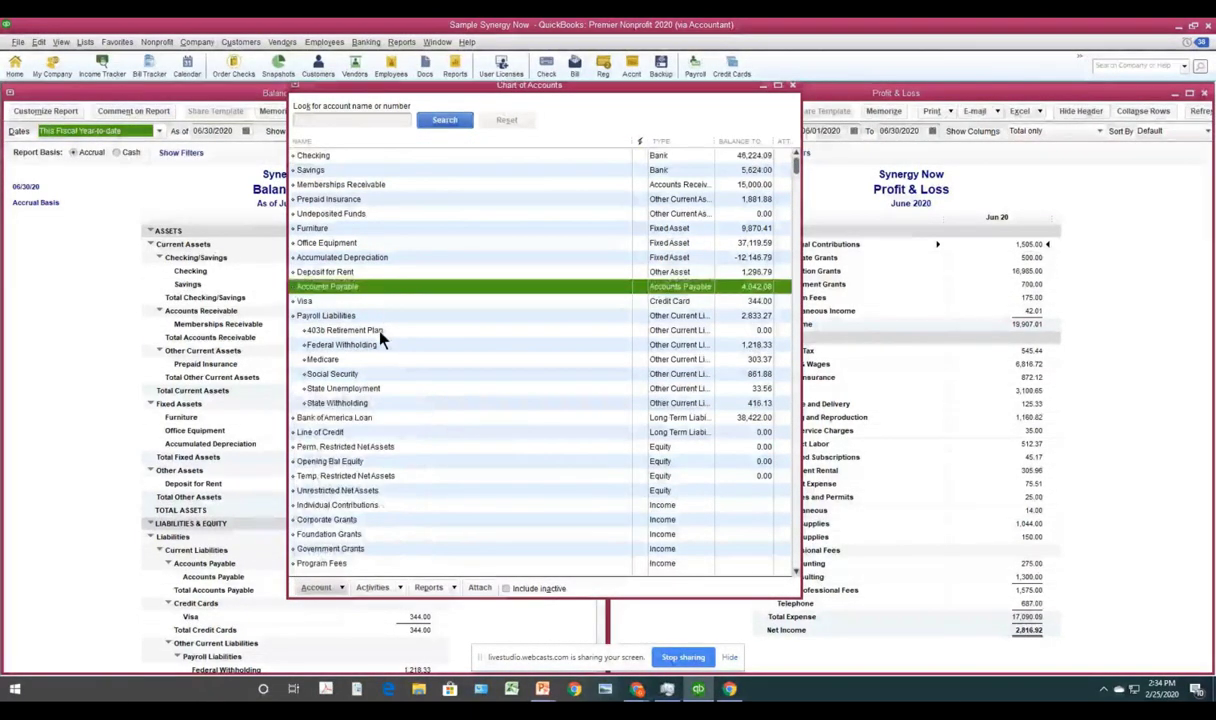
{"action": "left_click", "coordinate": [380, 332]}
{"action": "left_click", "coordinate": [341, 589]}
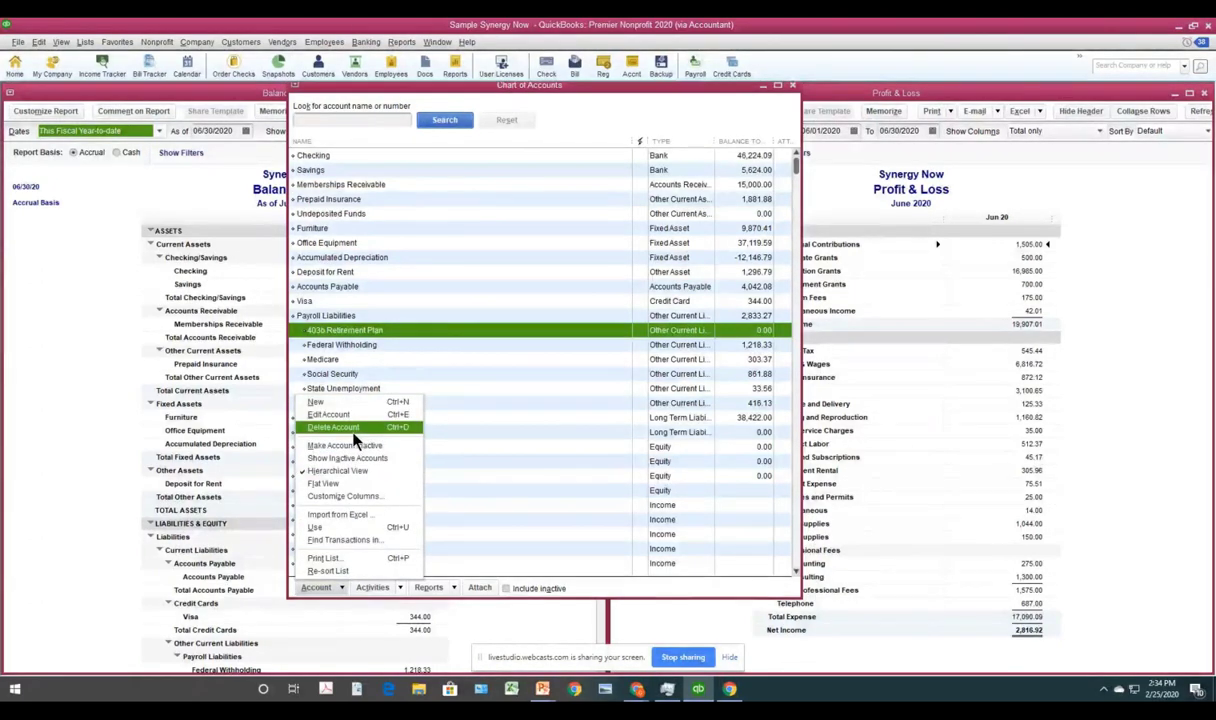
{"action": "left_click", "coordinate": [328, 405]}
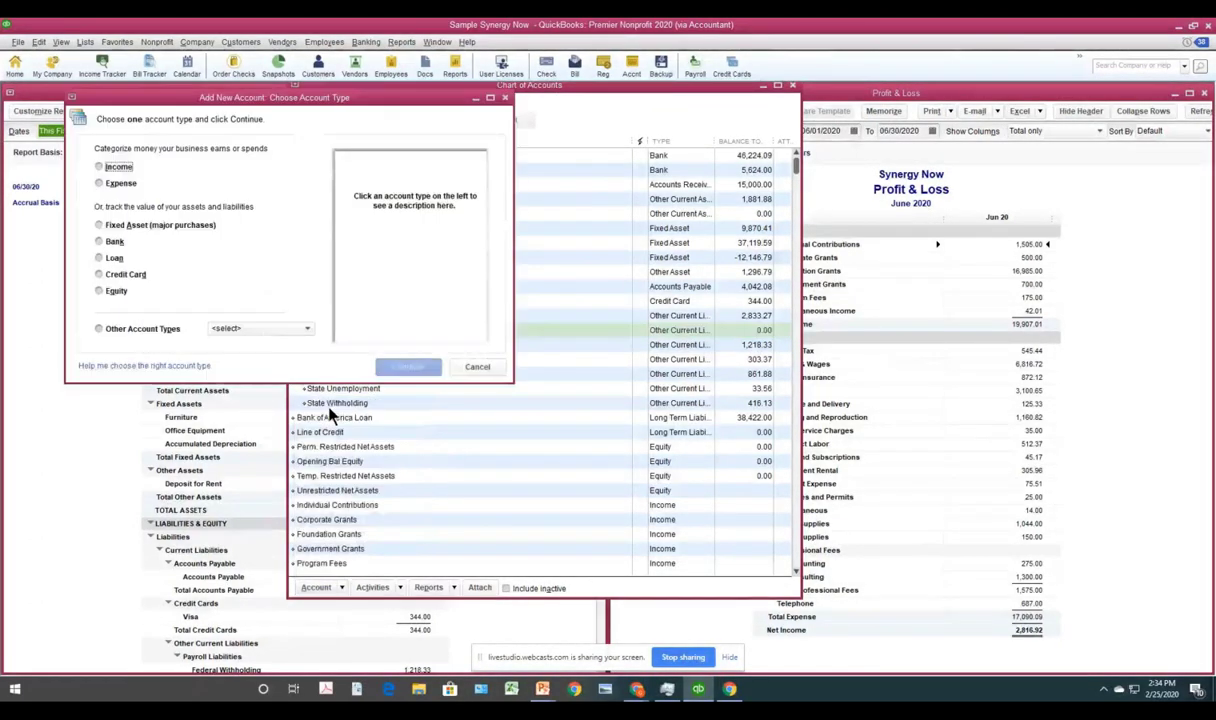
{"action": "left_click", "coordinate": [470, 367]}
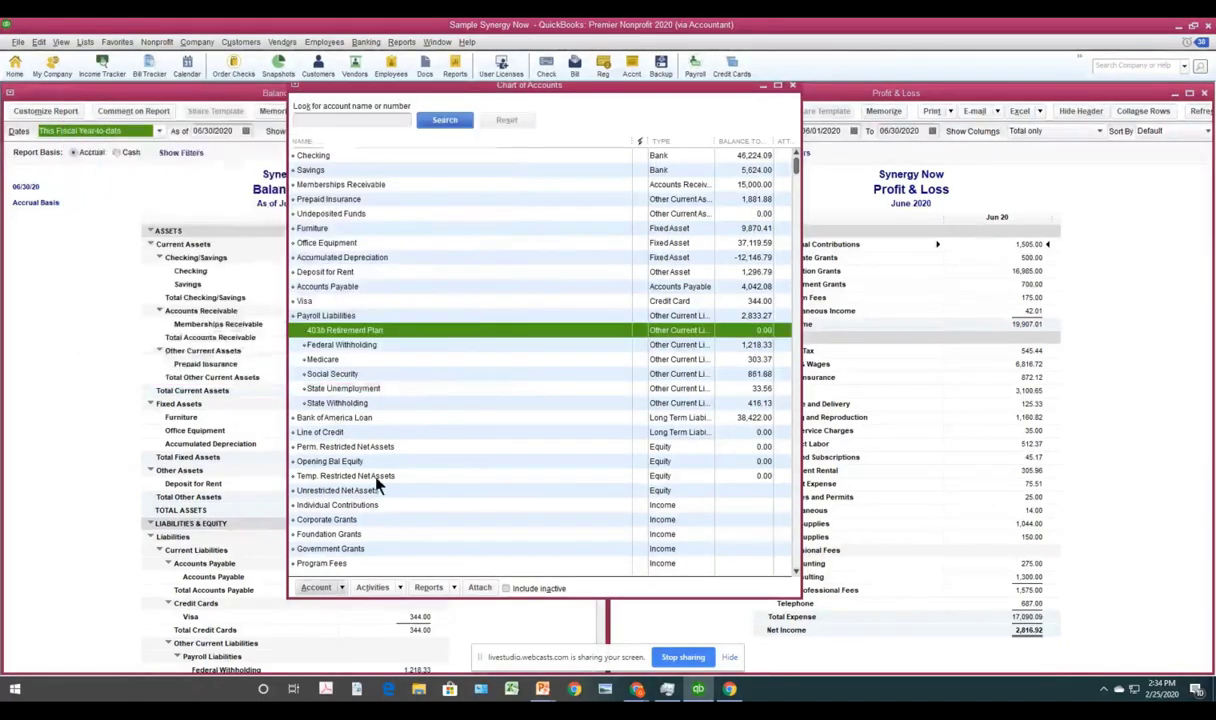
- Start a new account, review the descriptions of the account types, and choose Fixed Asset as its type
{"action": "left_click", "coordinate": [316, 588]}
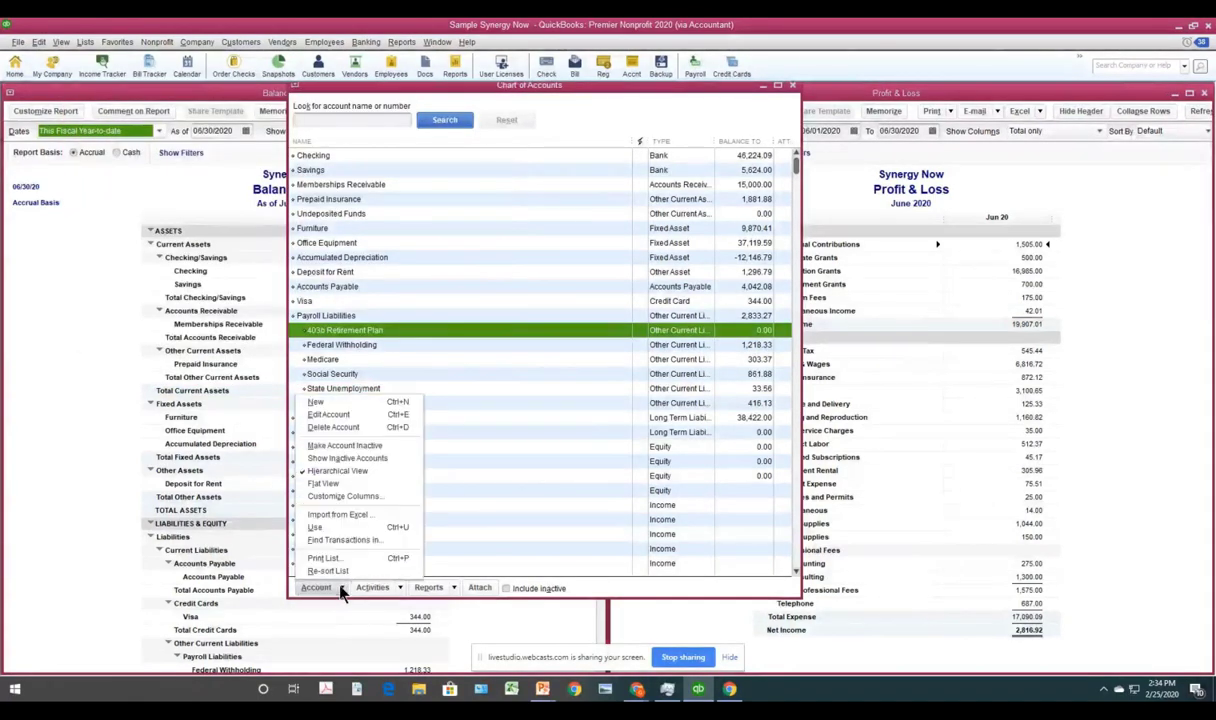
{"action": "left_click", "coordinate": [316, 401]}
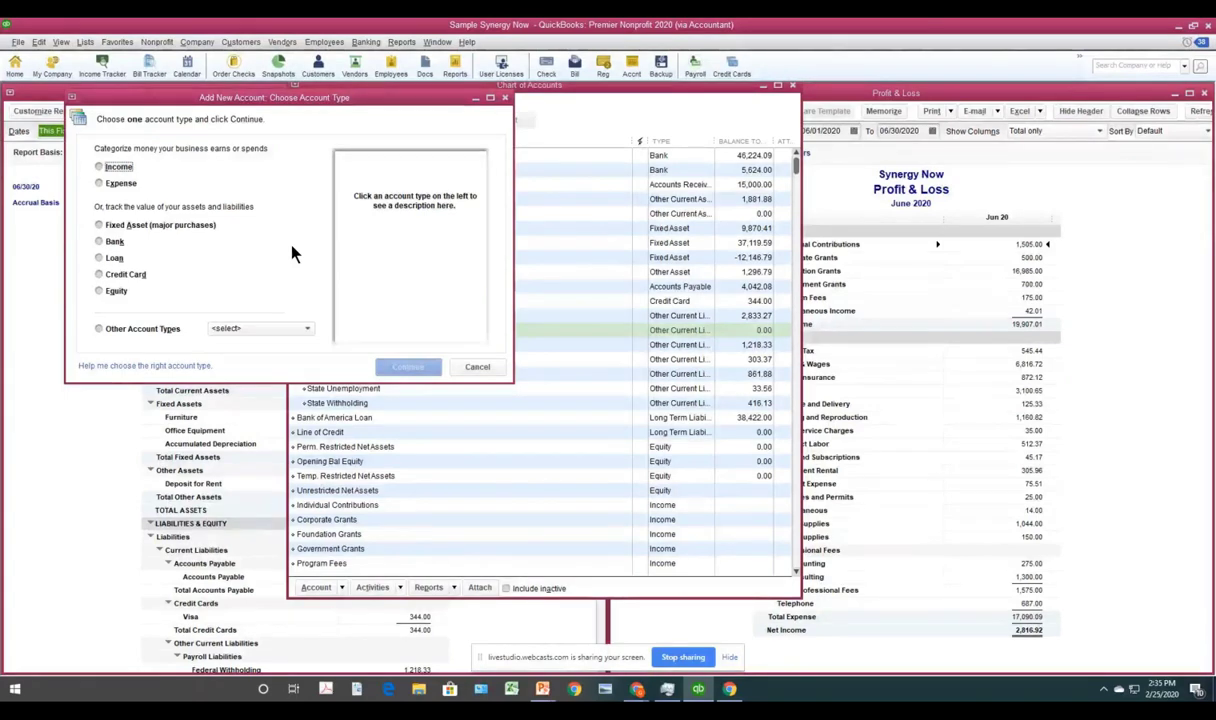
{"action": "left_click", "coordinate": [307, 330]}
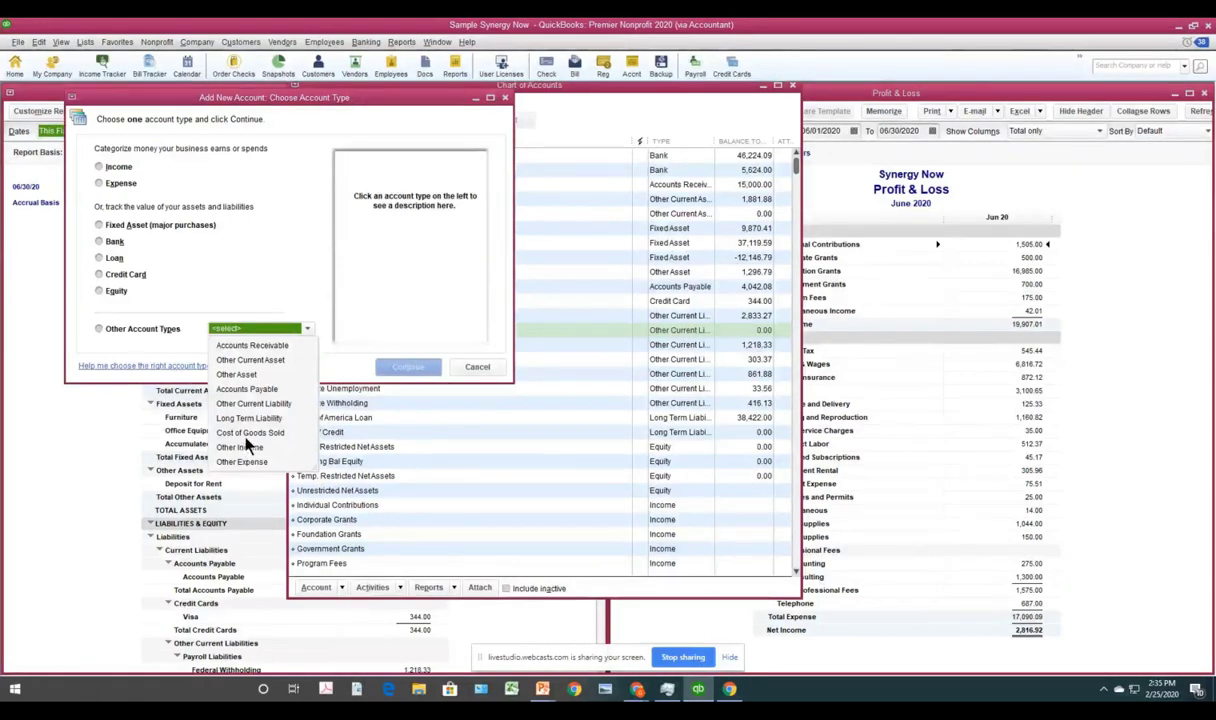
{"action": "left_click", "coordinate": [99, 167]}
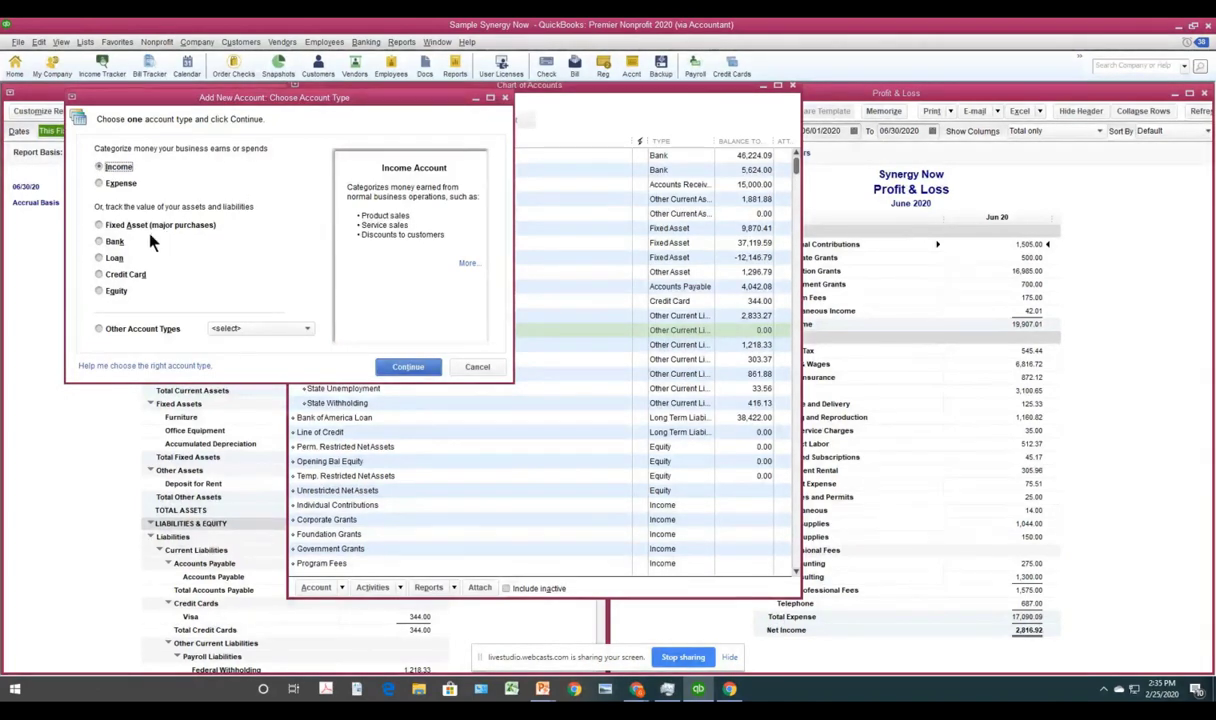
{"action": "left_click", "coordinate": [101, 242]}
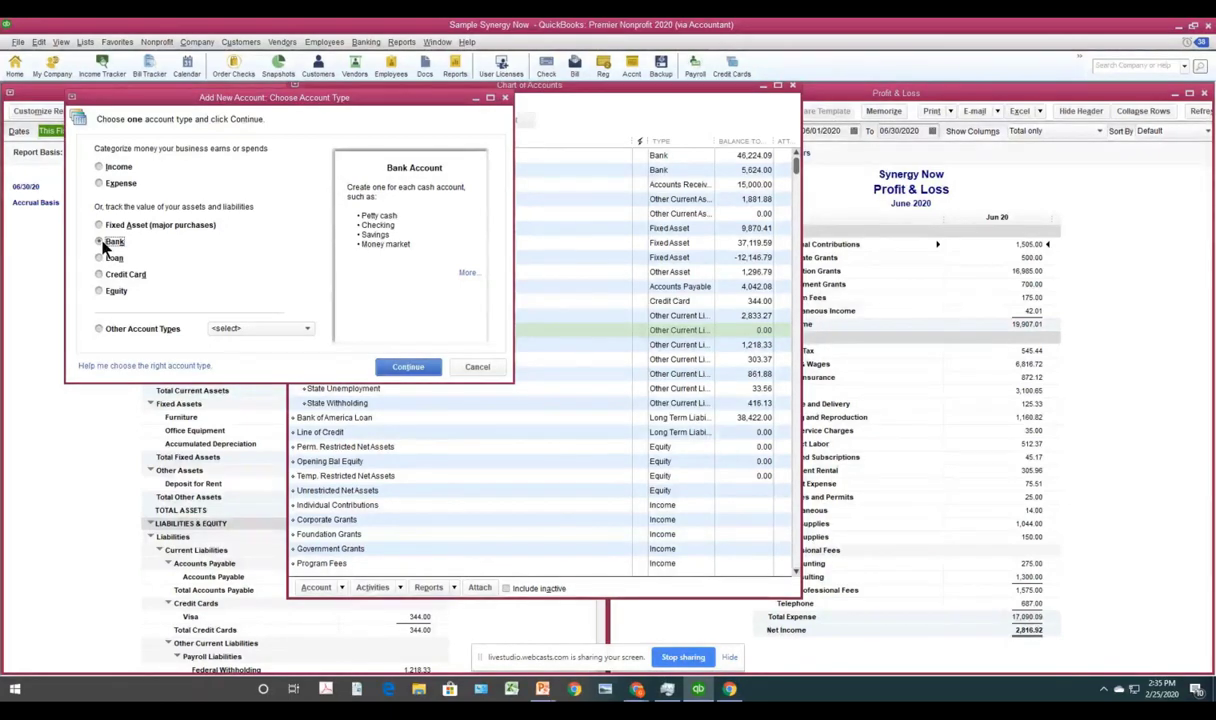
{"action": "left_click", "coordinate": [98, 166]}
{"action": "left_click", "coordinate": [99, 183]}
{"action": "left_click", "coordinate": [98, 225]}
{"action": "left_click", "coordinate": [98, 241]}
{"action": "left_click", "coordinate": [100, 259]}
{"action": "left_click", "coordinate": [99, 275]}
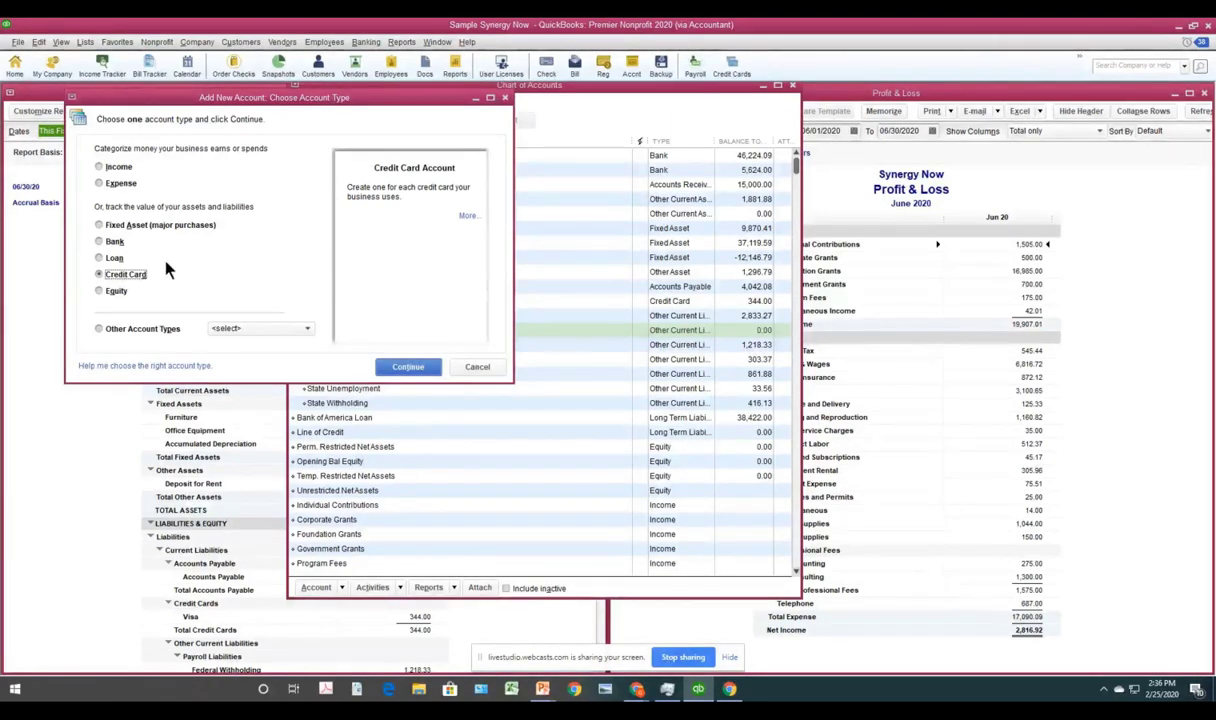
{"action": "left_click", "coordinate": [104, 228]}
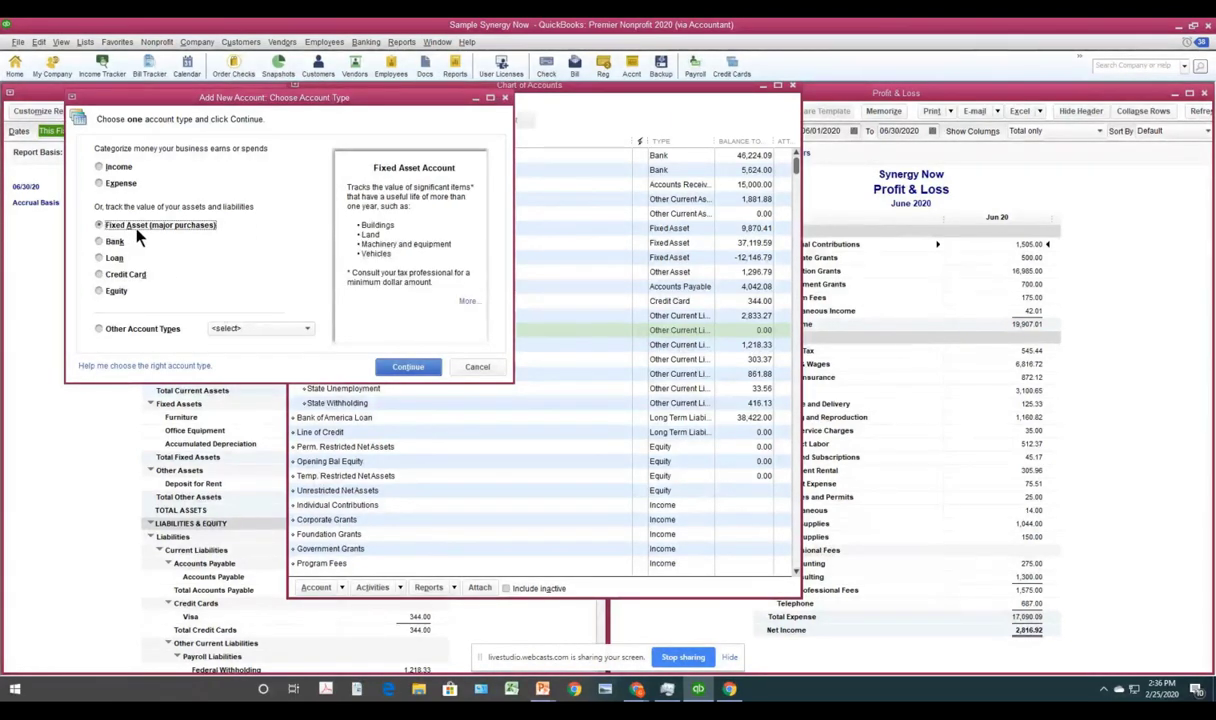
{"action": "left_click", "coordinate": [410, 368]}
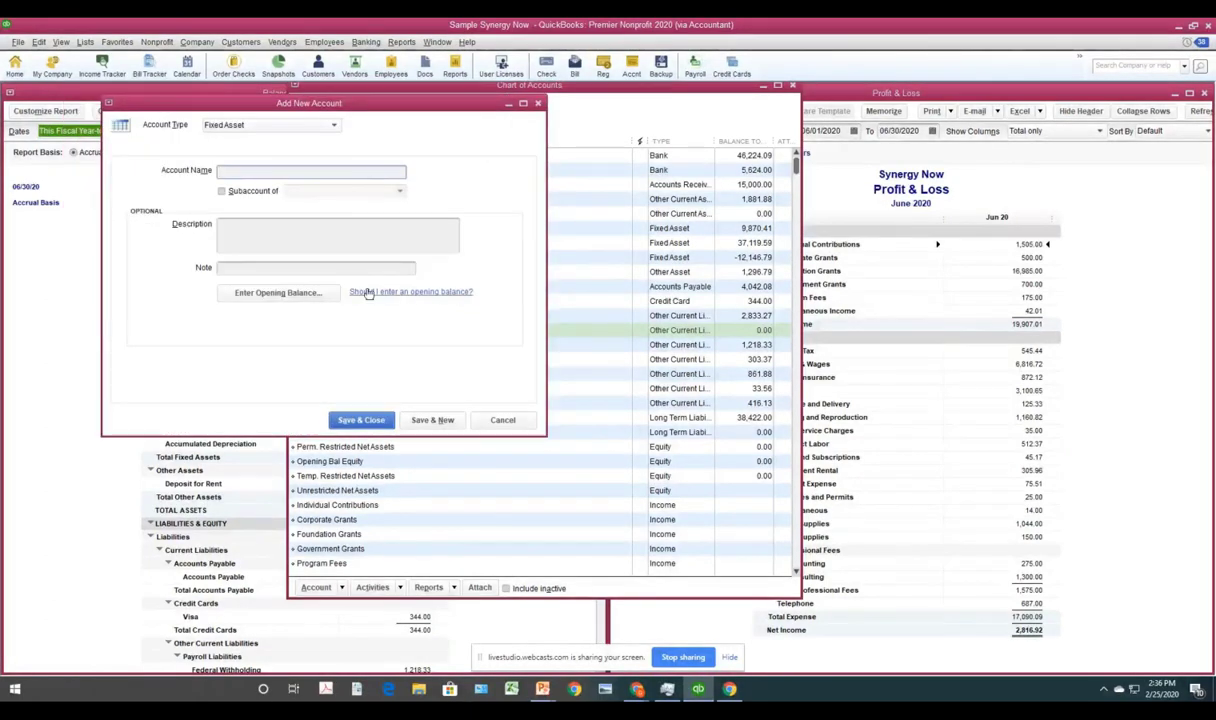
{"action": "type", "text": "cOMPUTER "}
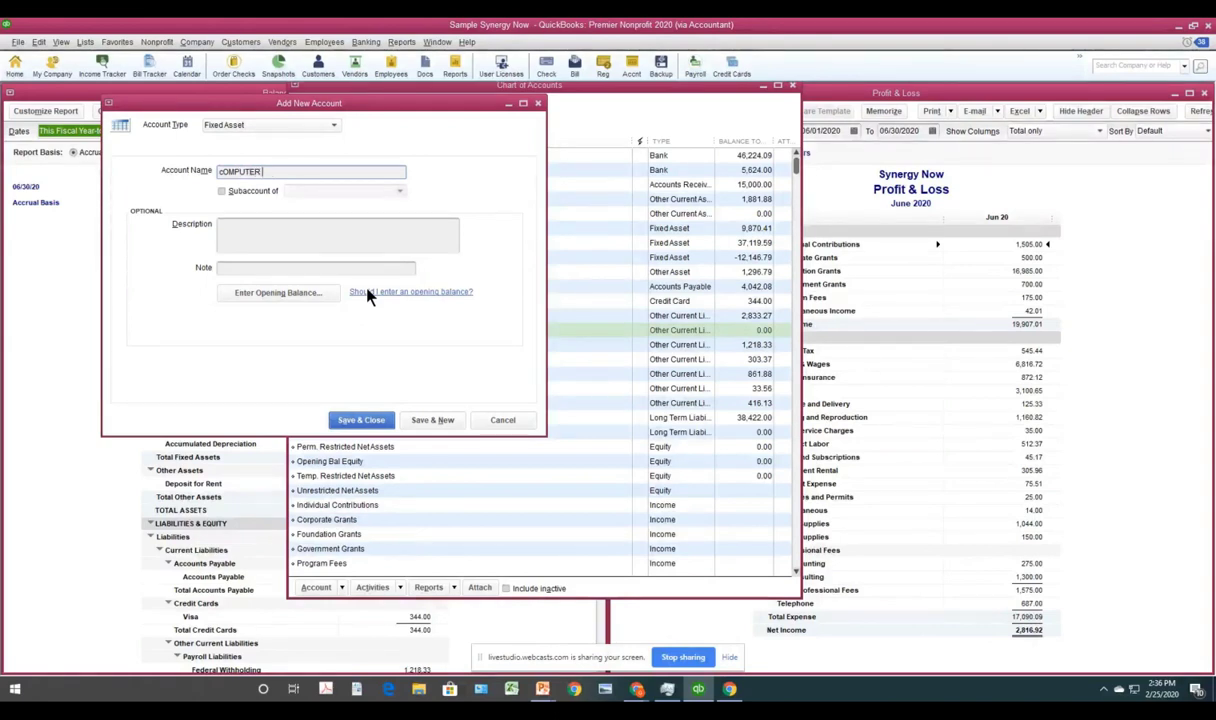
{"action": "type", "text": "eQUIPMENT"}
{"action": "key", "text": "BackSpace"}
{"action": "key", "text": "BackSpace"}
{"action": "key", "text": "BackSpace"}
{"action": "key", "text": "BackSpace"}
{"action": "key", "text": "BackSpace"}
{"action": "key", "text": "BackSpace"}
{"action": "key", "text": "BackSpace"}
{"action": "key", "text": "BackSpace"}
{"action": "key", "text": "BackSpace"}
{"action": "key", "text": "BackSpace"}
{"action": "key", "text": "BackSpace"}
{"action": "key", "text": "BackSpace"}
{"action": "key", "text": "BackSpace"}
{"action": "key", "text": "BackSpace"}
{"action": "key", "text": "BackSpace"}
{"action": "key", "text": "BackSpace"}
{"action": "key", "text": "BackSpace"}
{"action": "key", "text": "BackSpace"}
- Name the new account Computer Equipment, keep its type as Fixed Asset, and save it
{"action": "type", "text": "Computer Equipment"}
{"action": "left_click_drag", "start_coordinate": [302, 171], "coordinate": [214, 172]}
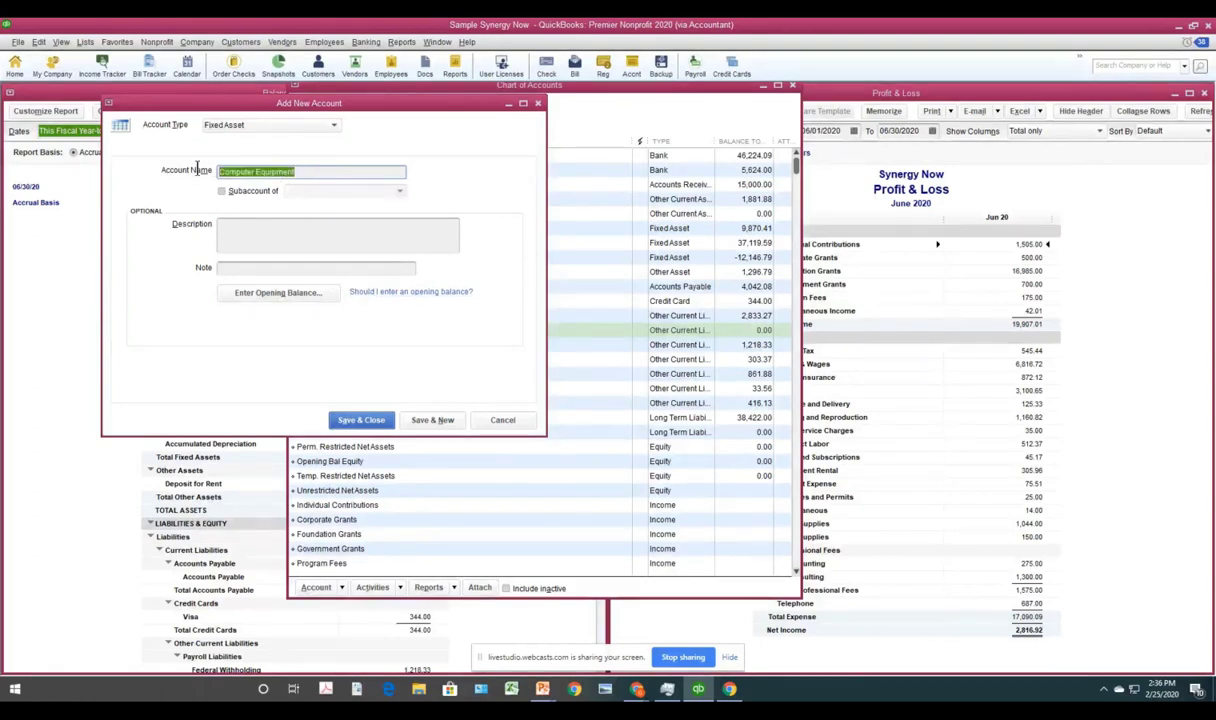
{"action": "left_click", "coordinate": [257, 133]}
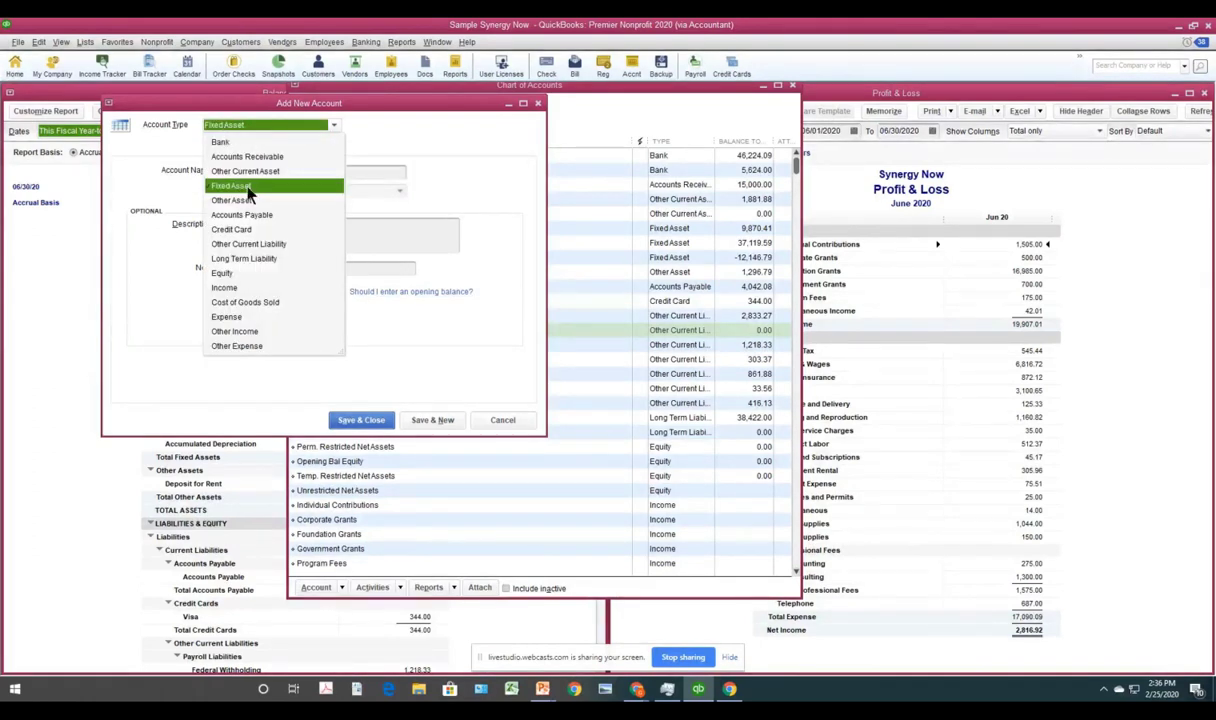
{"action": "left_click", "coordinate": [236, 181]}
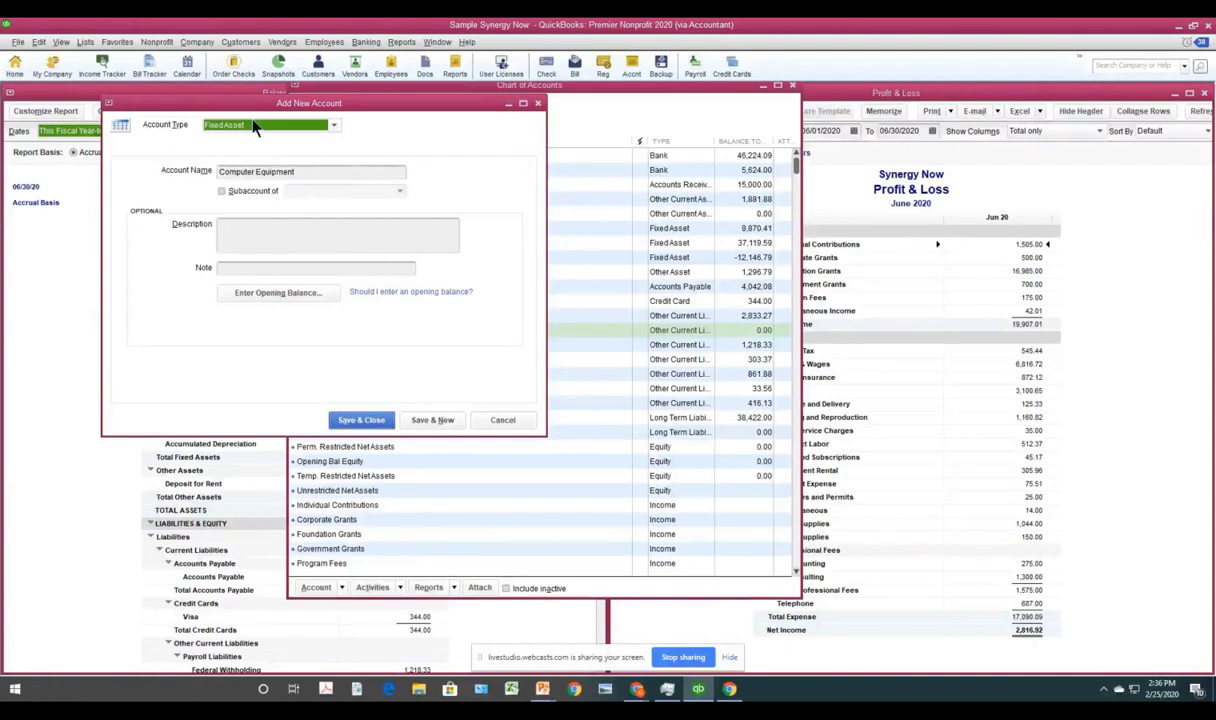
{"action": "left_click_drag", "start_coordinate": [295, 170], "coordinate": [192, 150]}
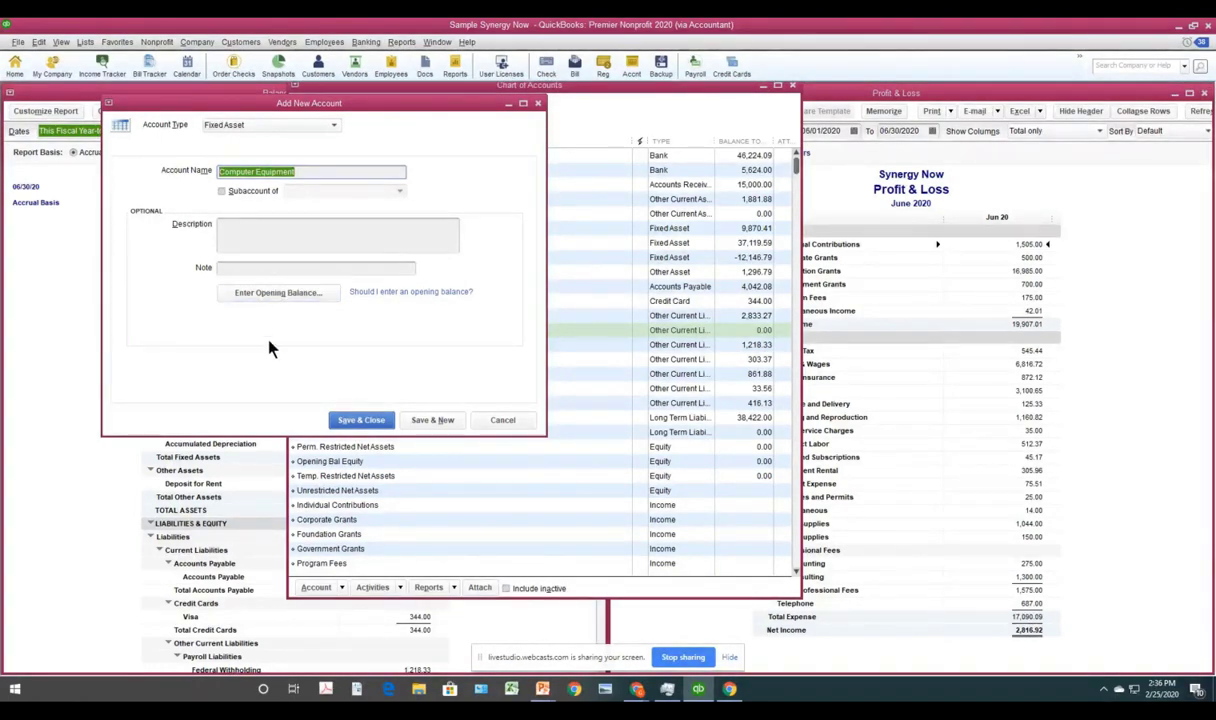
{"action": "left_click", "coordinate": [360, 421]}
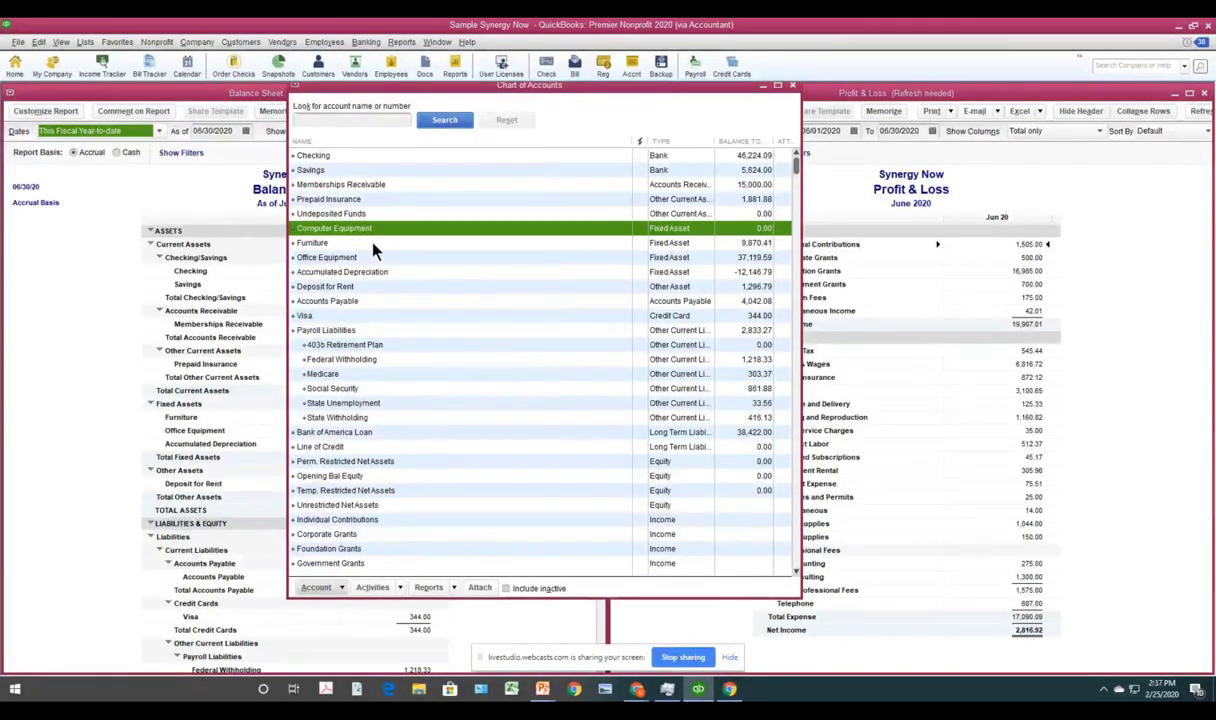
- Enter Computer Equipment as the expense account on a new check from Checking, clear the entry and close the check window
{"action": "left_click", "coordinate": [366, 45]}
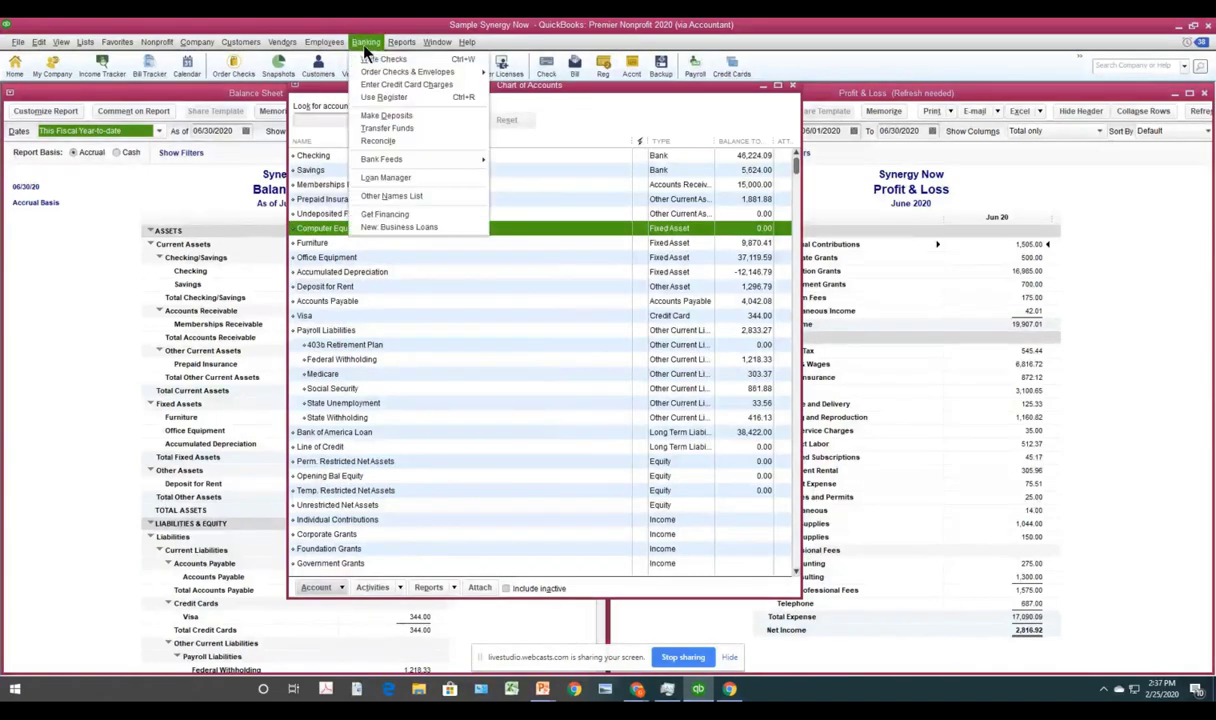
{"action": "left_click", "coordinate": [372, 62]}
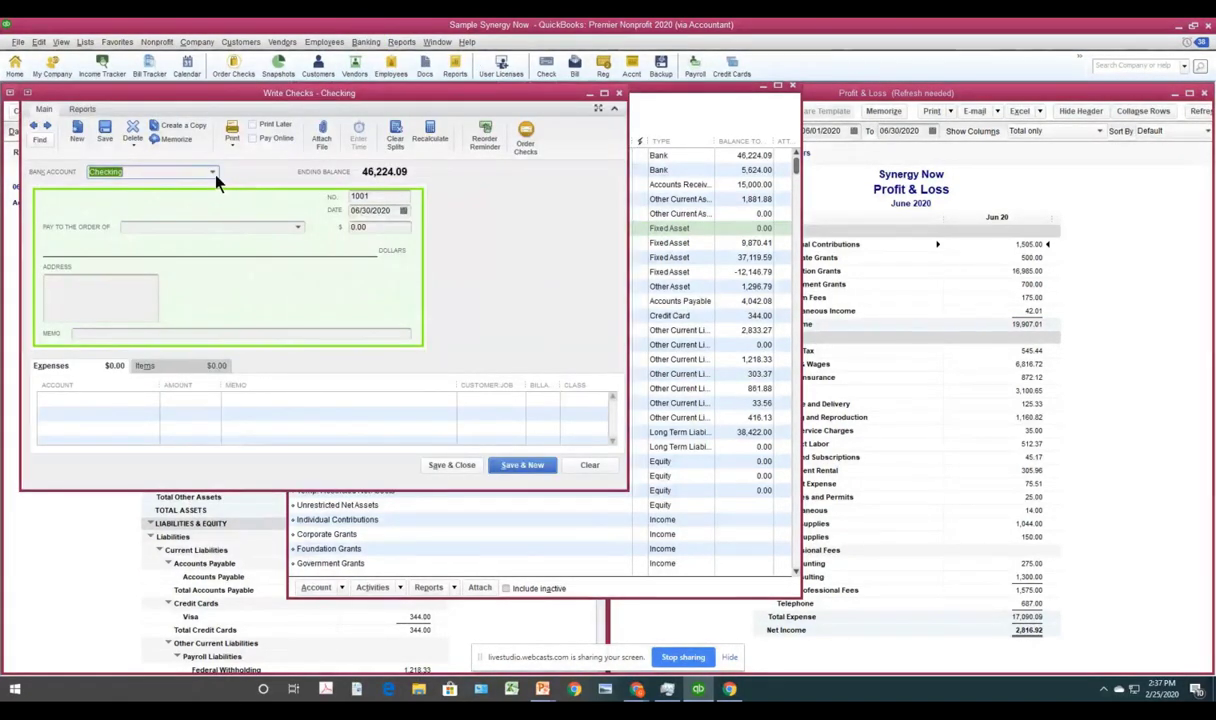
{"action": "left_click", "coordinate": [212, 173]}
{"action": "left_click", "coordinate": [200, 218]}
{"action": "left_click", "coordinate": [144, 400]}
{"action": "type", "text": "comp"}
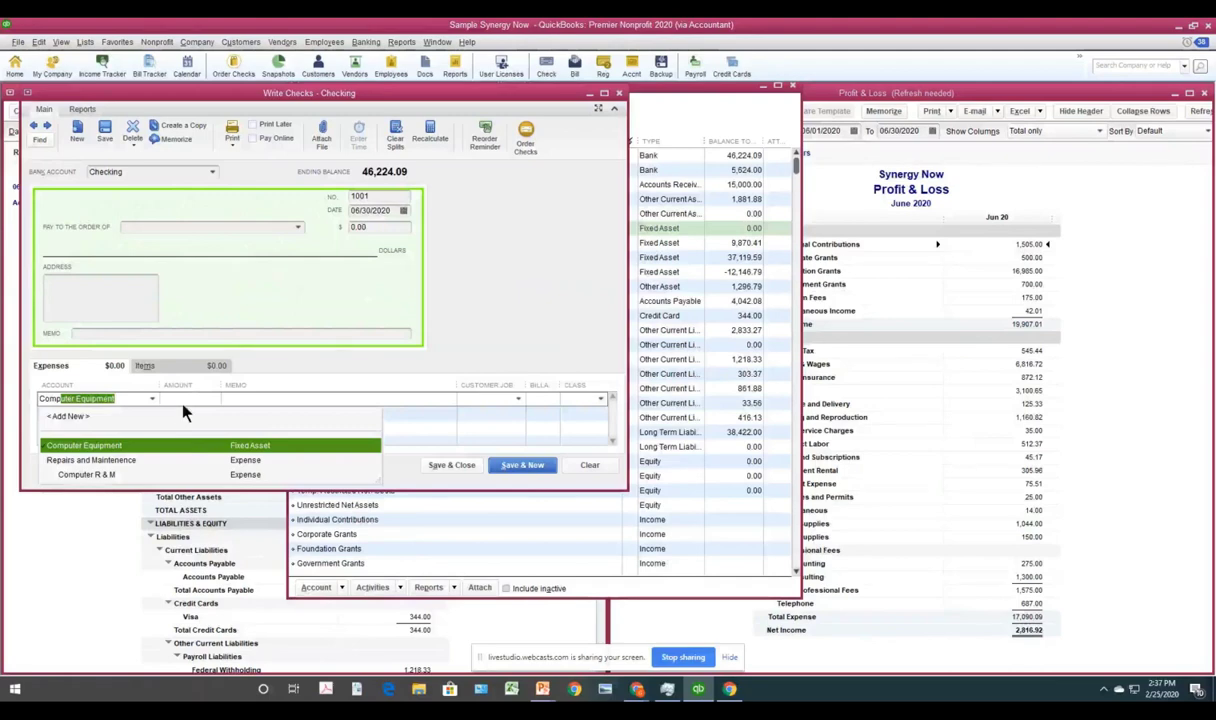
{"action": "left_click", "coordinate": [179, 448]}
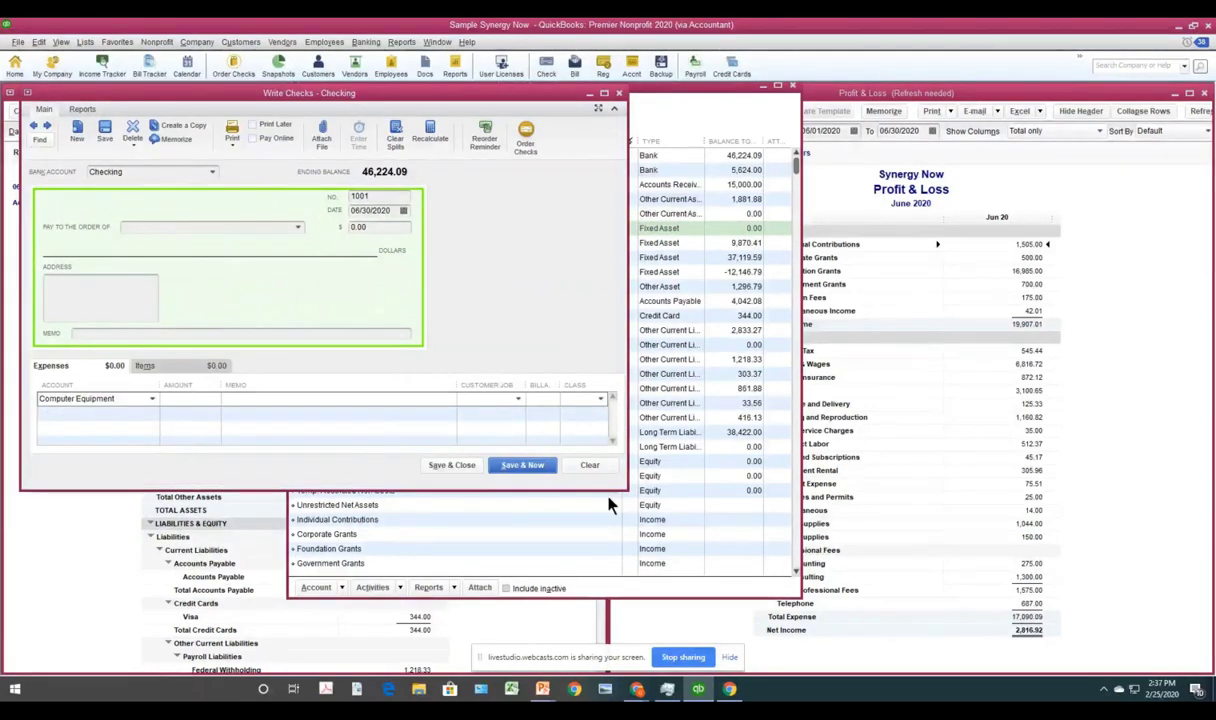
{"action": "left_click", "coordinate": [588, 465]}
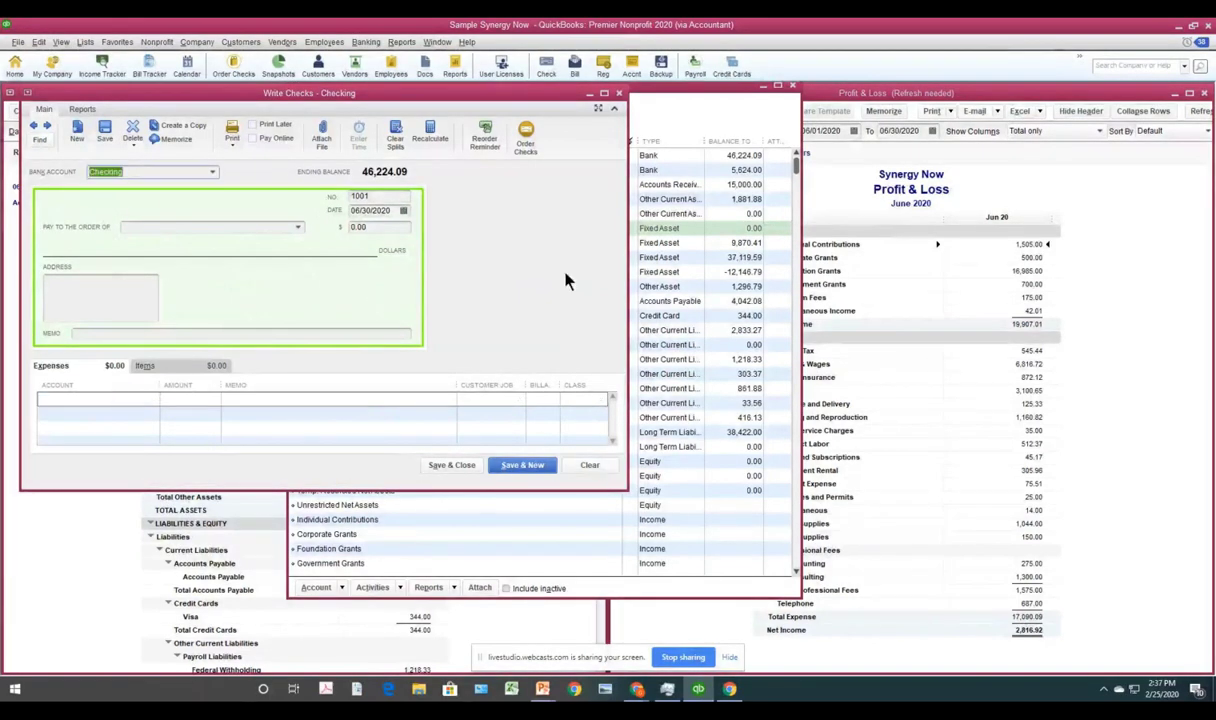
{"action": "left_click", "coordinate": [618, 93]}
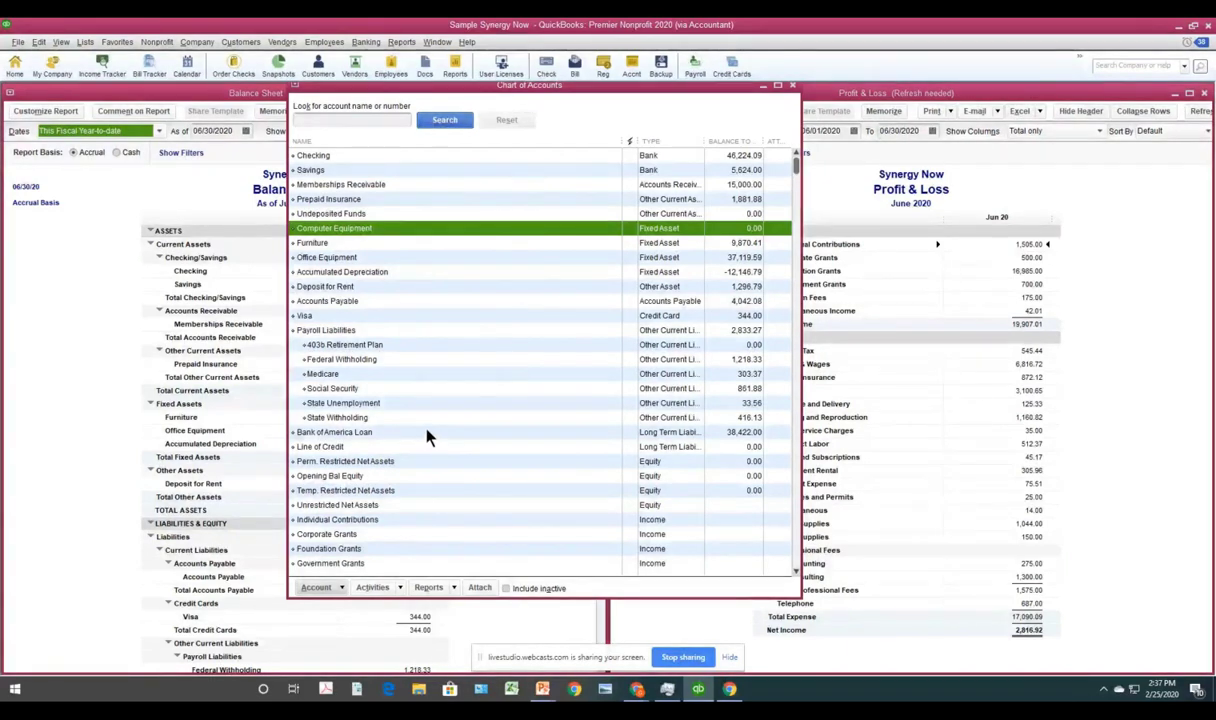
- Open the 403b Retirement Plan account for editing to review its type, name and parent account
{"action": "left_click", "coordinate": [398, 345]}
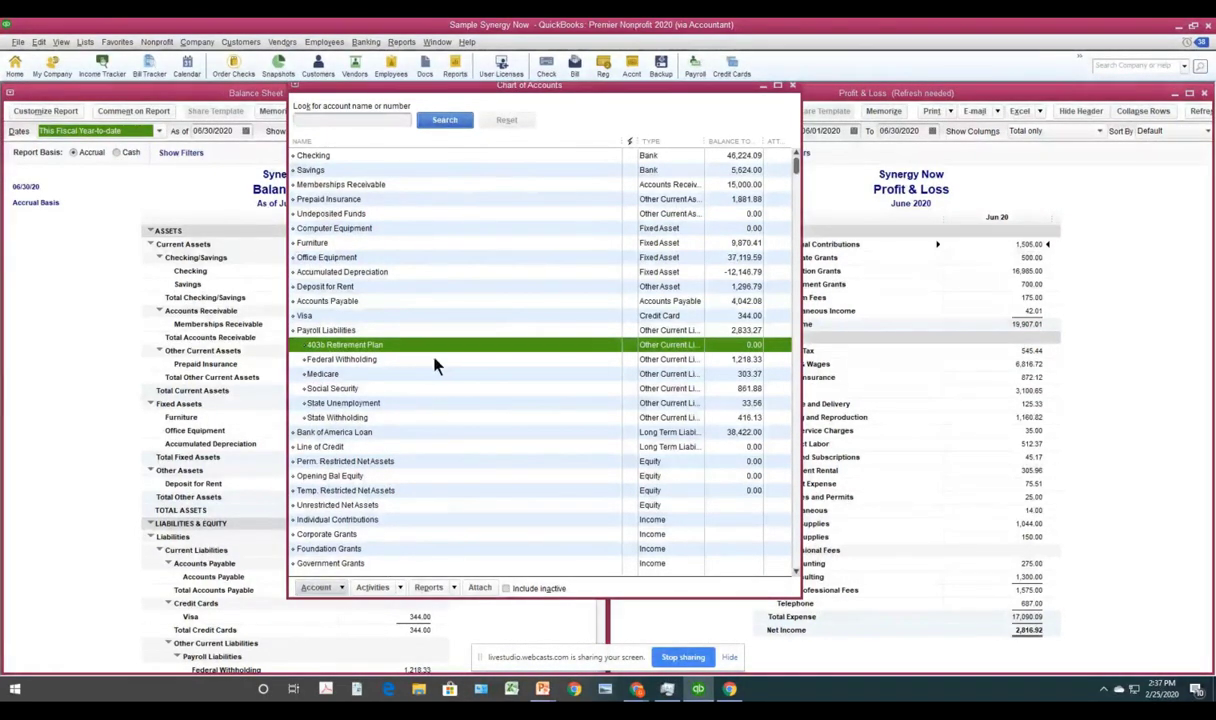
{"action": "left_click", "coordinate": [316, 588]}
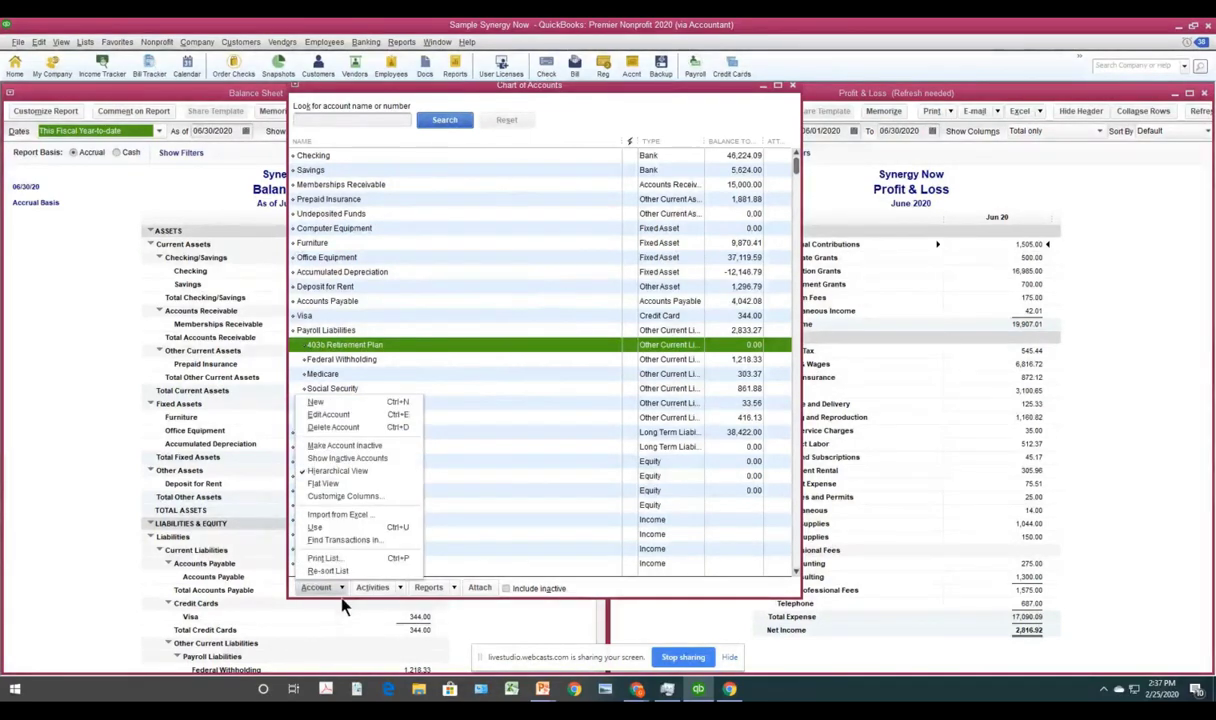
{"action": "left_click", "coordinate": [325, 420]}
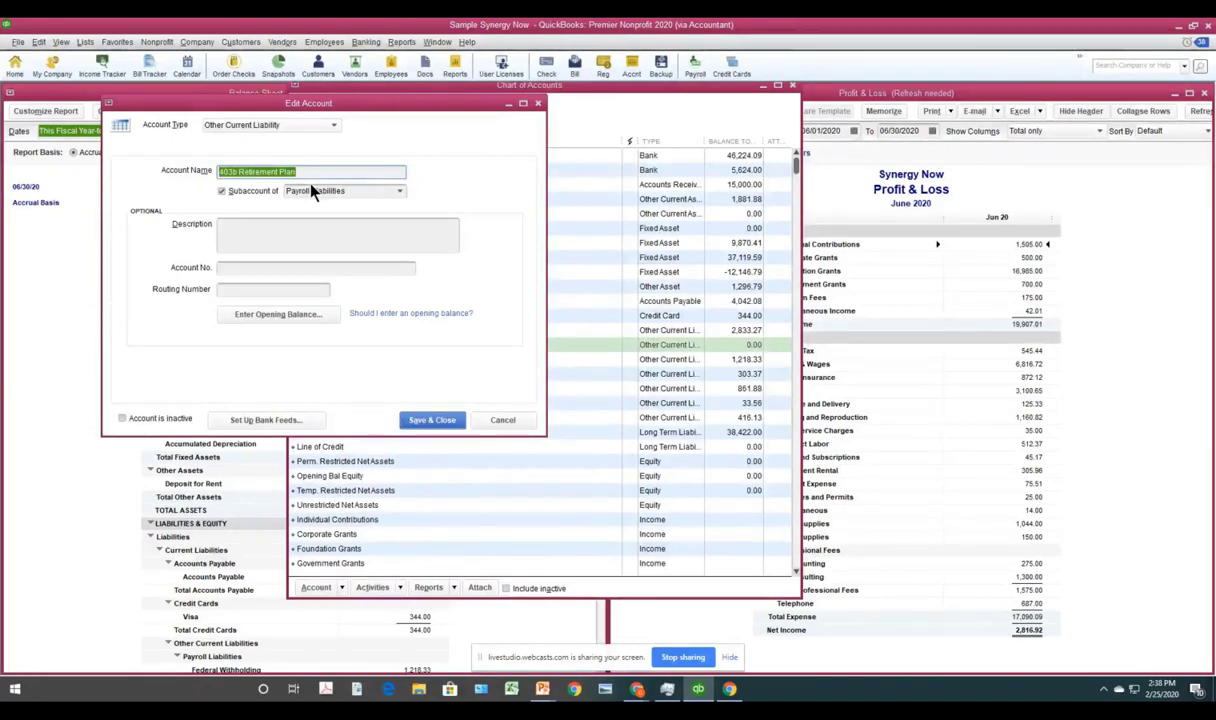
- Delete the 403b Retirement Plan account from the Chart of Accounts
{"action": "left_click", "coordinate": [318, 587]}
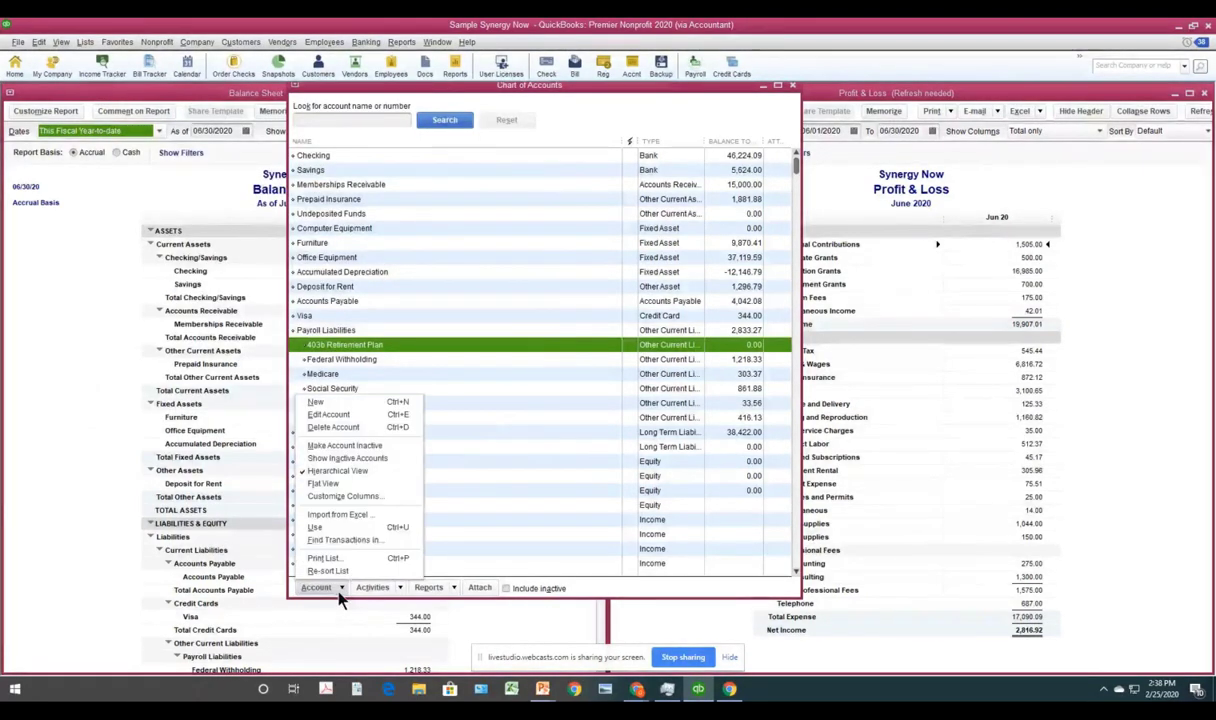
{"action": "left_click", "coordinate": [351, 428]}
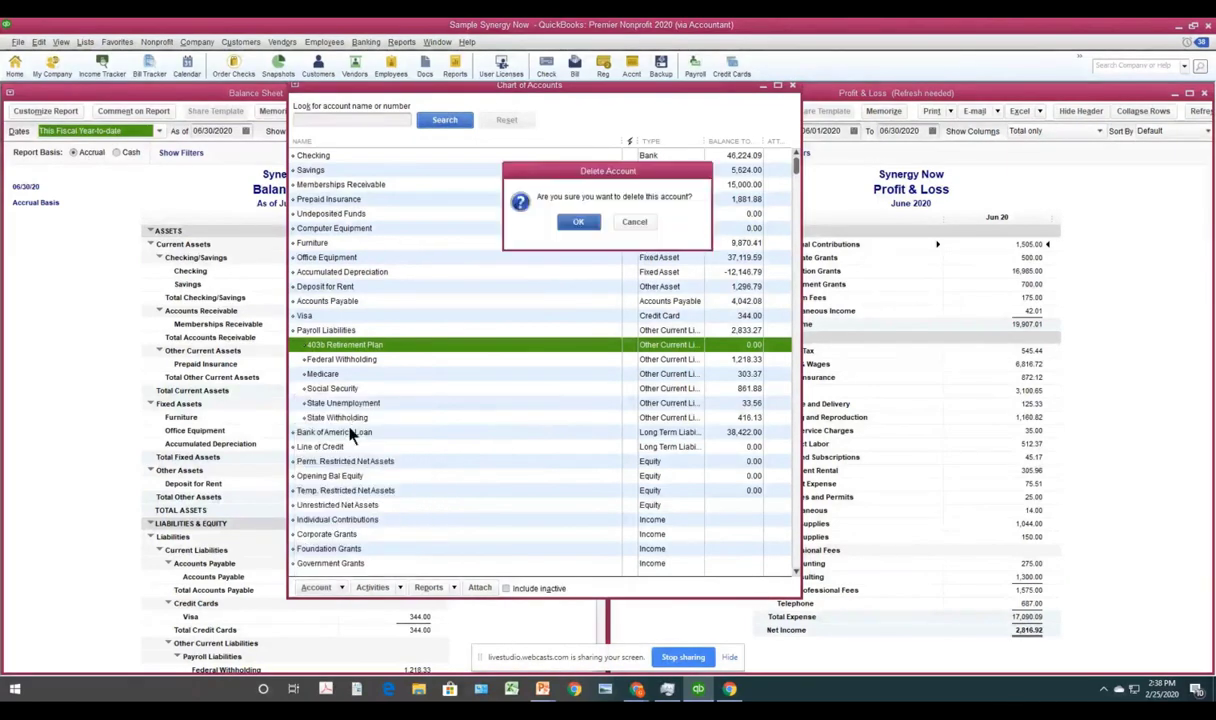
{"action": "left_click", "coordinate": [585, 225]}
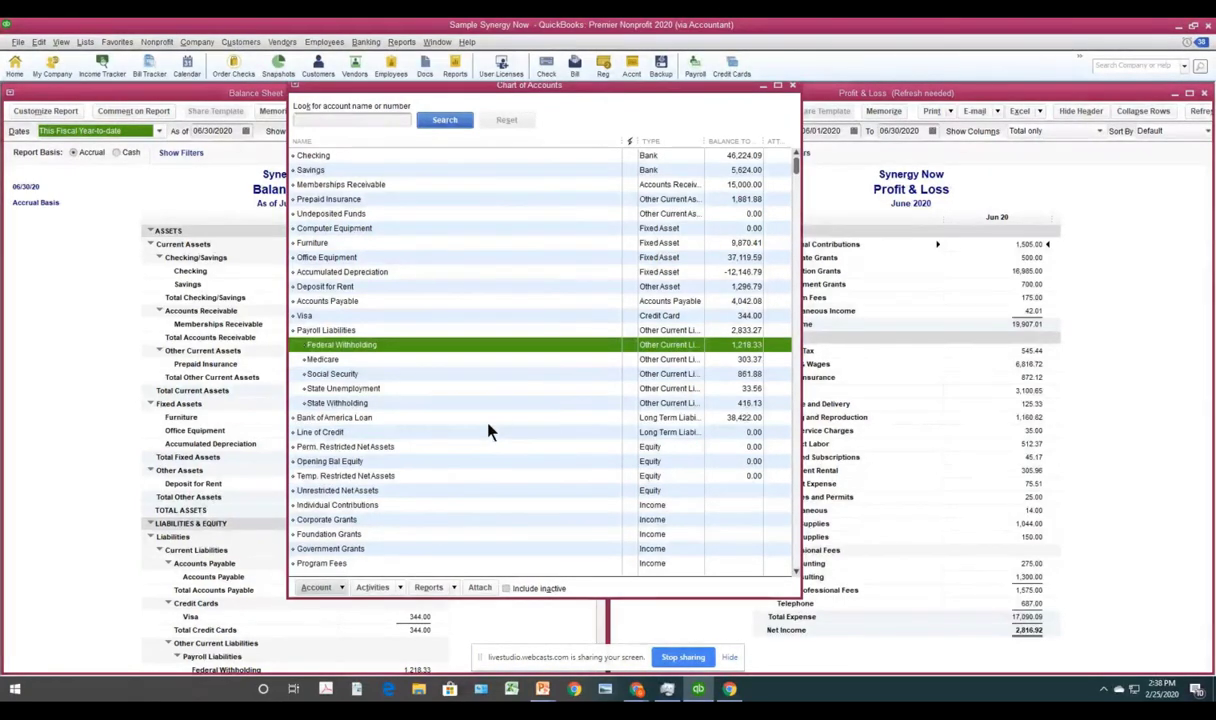
- Try to delete the Other Supplies expense account from the Chart of Accounts and make it inactive instead
{"action": "left_click_drag", "start_coordinate": [797, 168], "coordinate": [792, 396]}
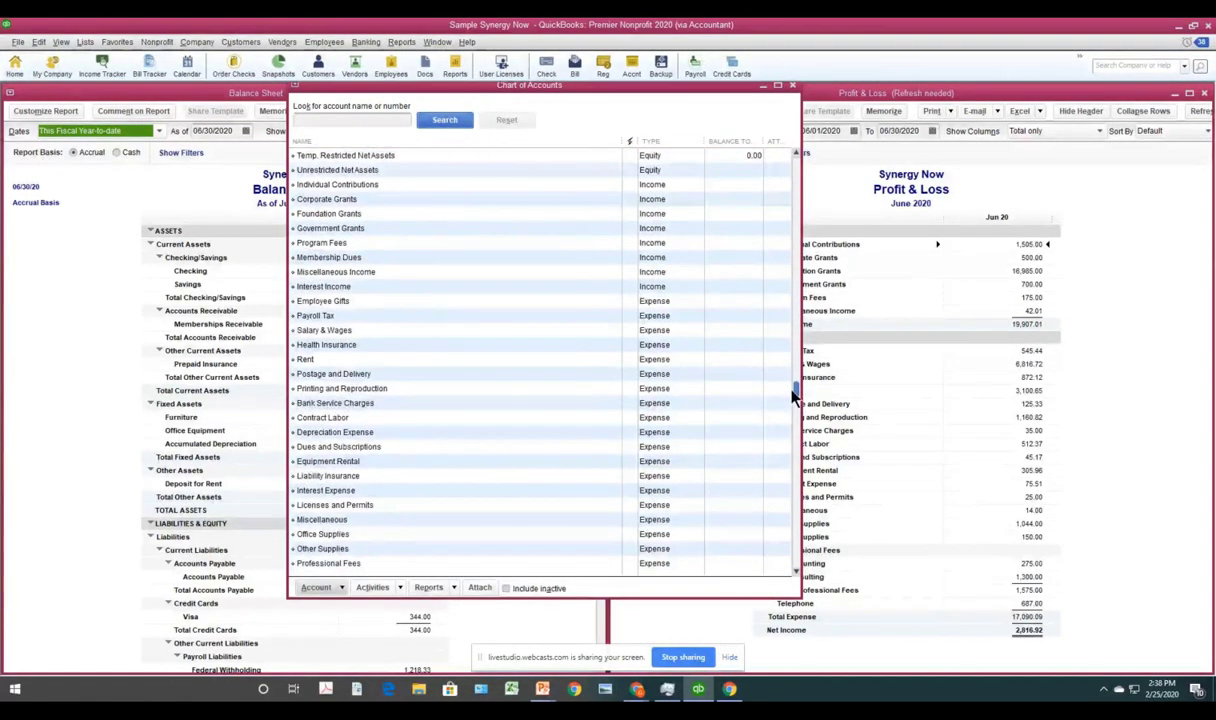
{"action": "left_click_drag", "start_coordinate": [793, 396], "coordinate": [793, 464]}
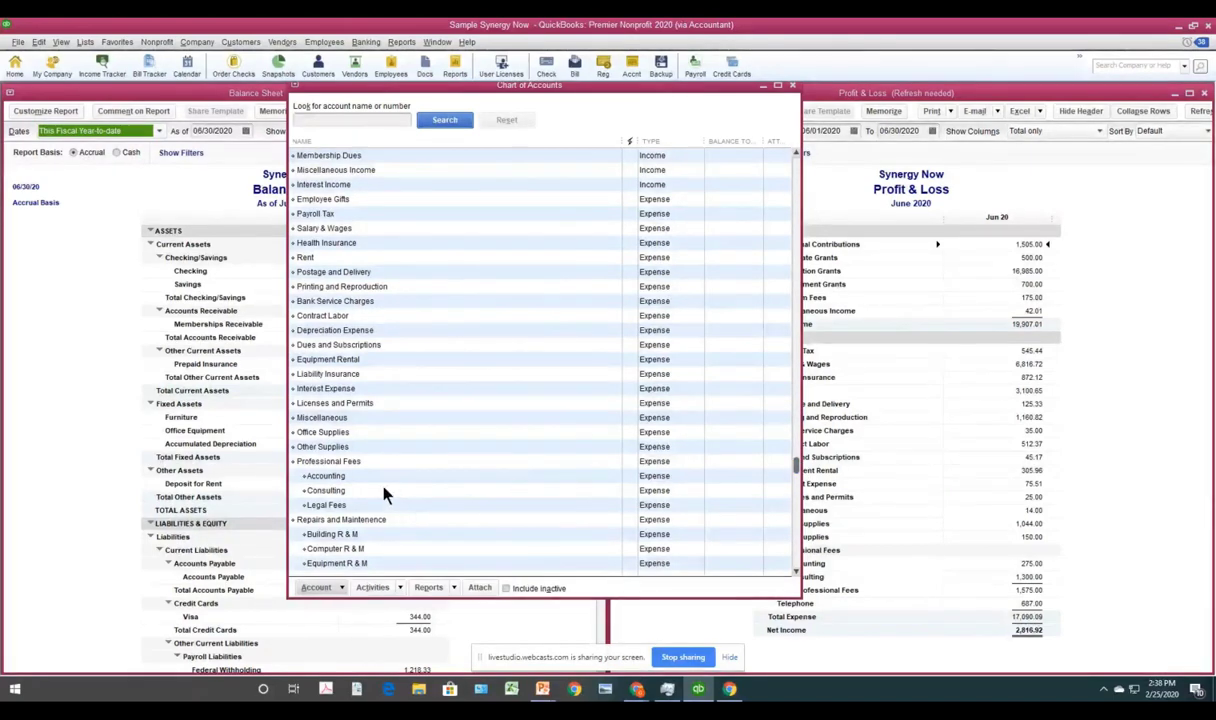
{"action": "left_click", "coordinate": [350, 450]}
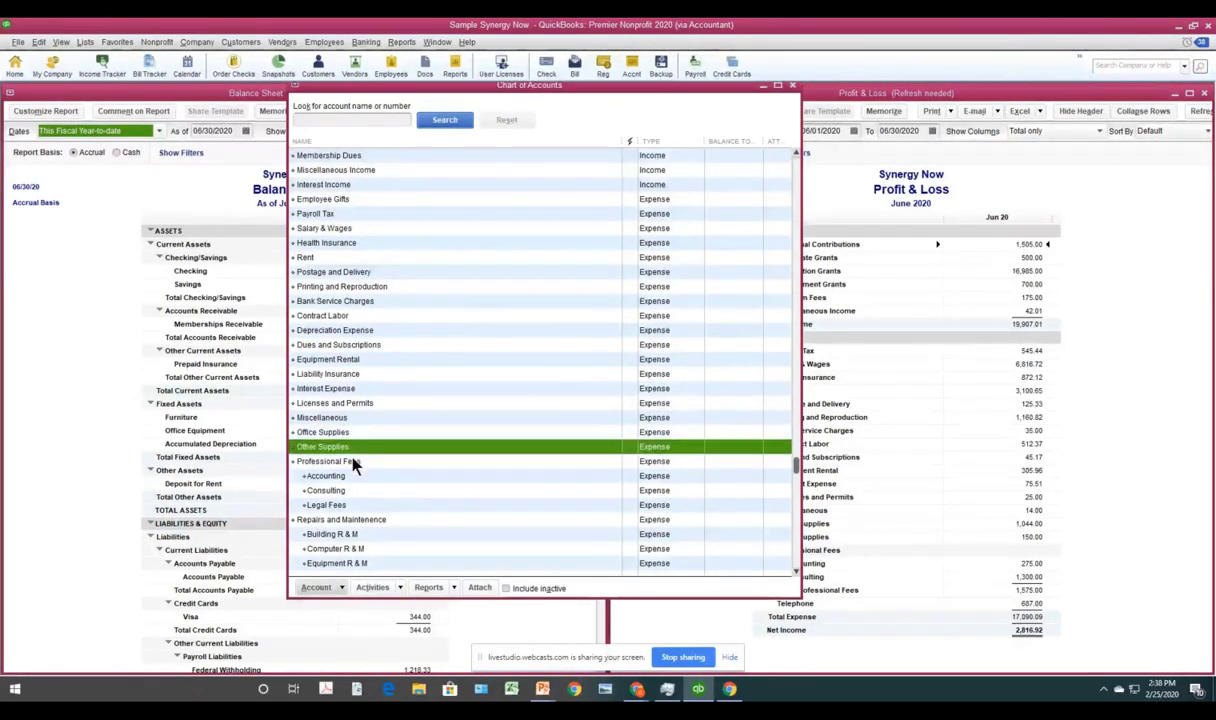
{"action": "left_click", "coordinate": [341, 590]}
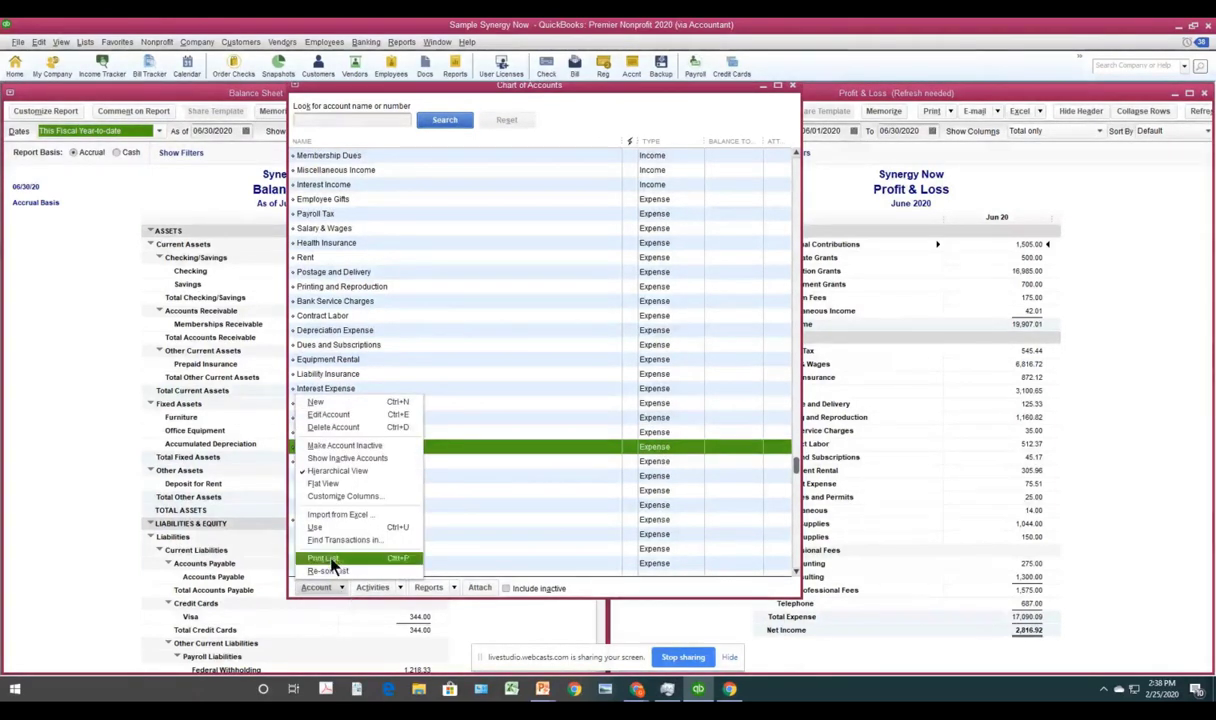
{"action": "left_click", "coordinate": [335, 428]}
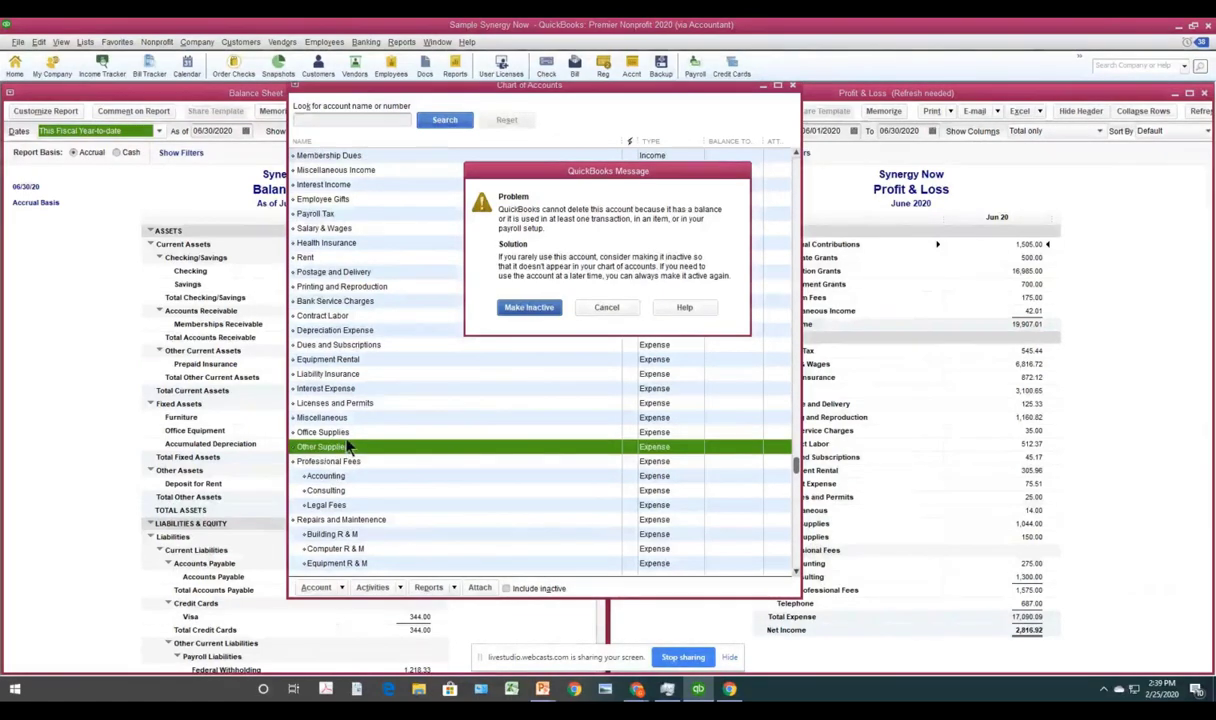
{"action": "left_click", "coordinate": [528, 308]}
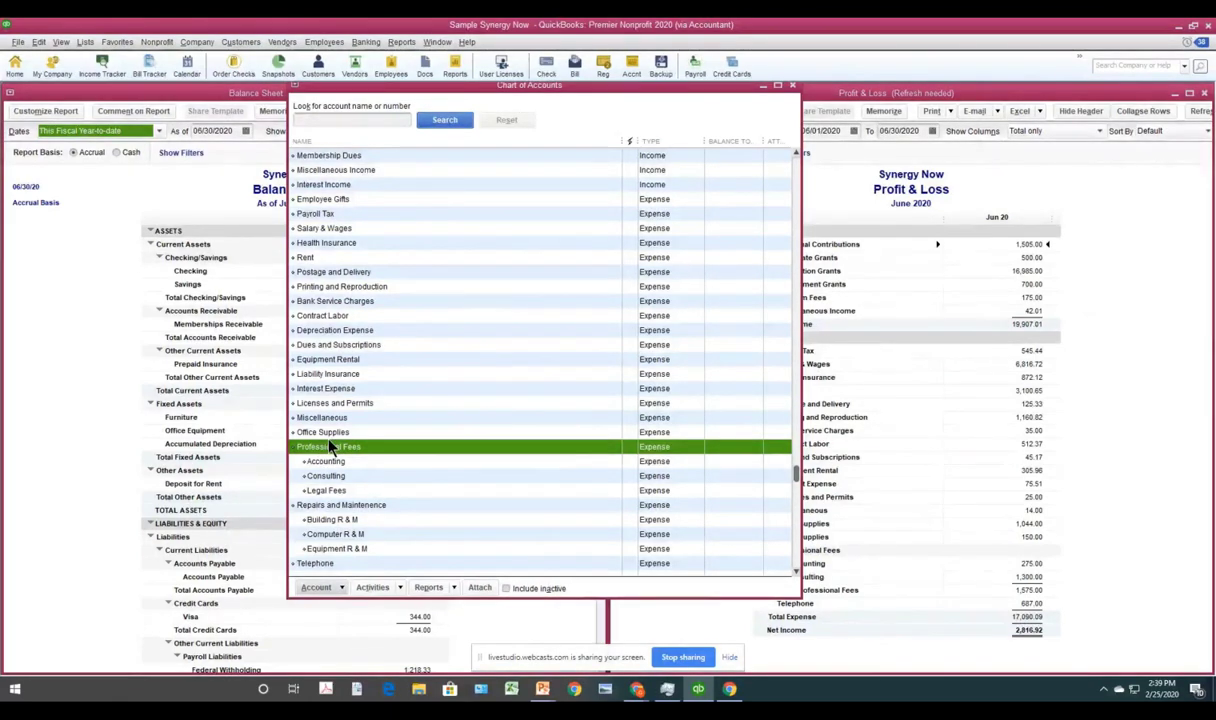
- Refresh the June 2020 Profit & Loss report with the latest account changes
{"action": "left_click", "coordinate": [1081, 439]}
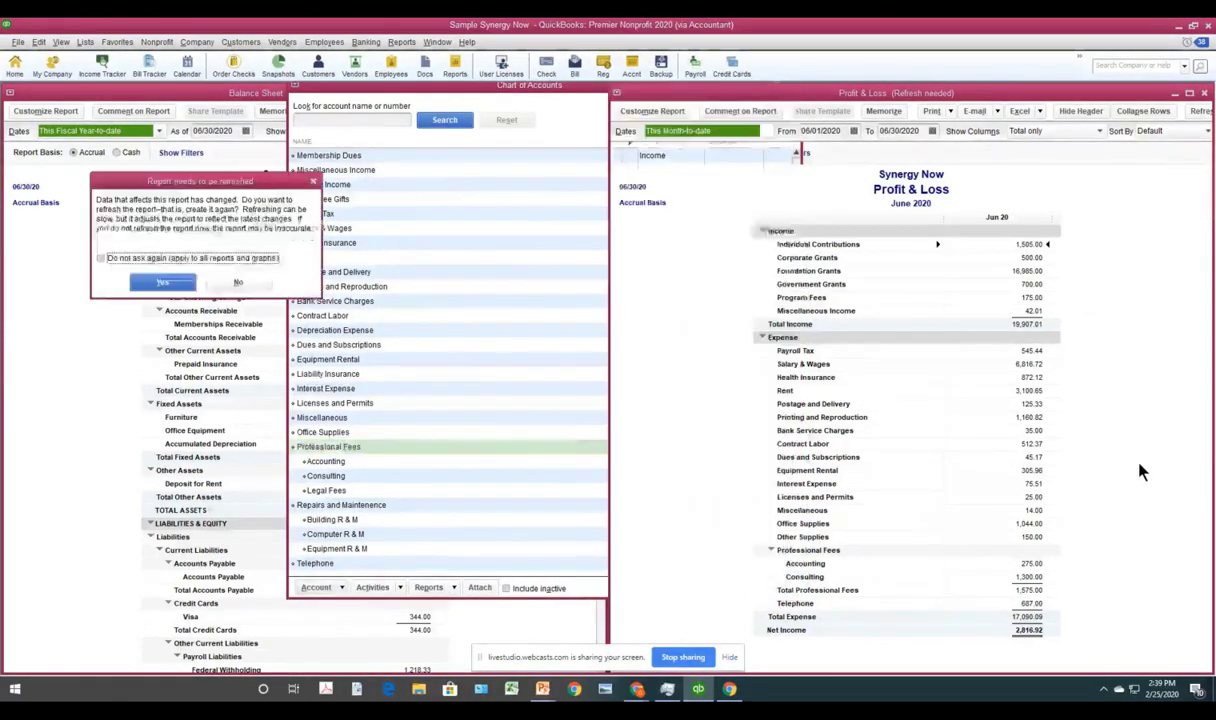
{"action": "left_click", "coordinate": [165, 284]}
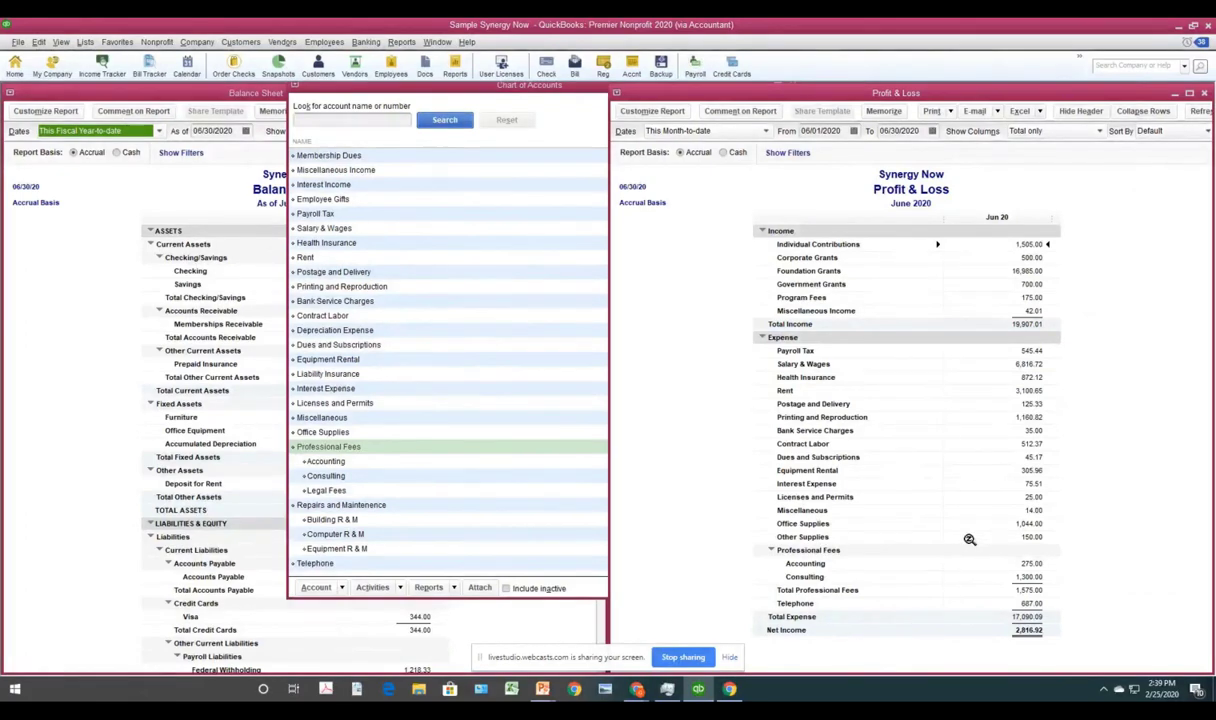
- Look through the expense accounts available on a new check for Other Supplies and close the check without entering anything
{"action": "left_click", "coordinate": [365, 42]}
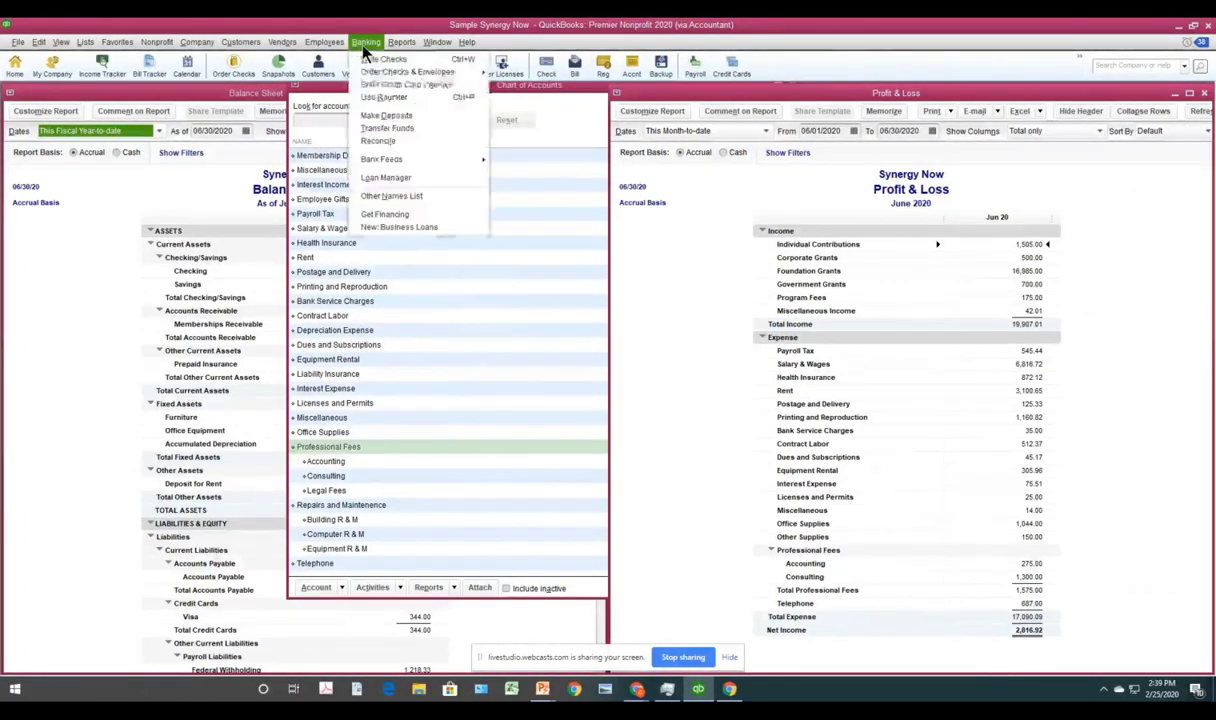
{"action": "left_click", "coordinate": [370, 60]}
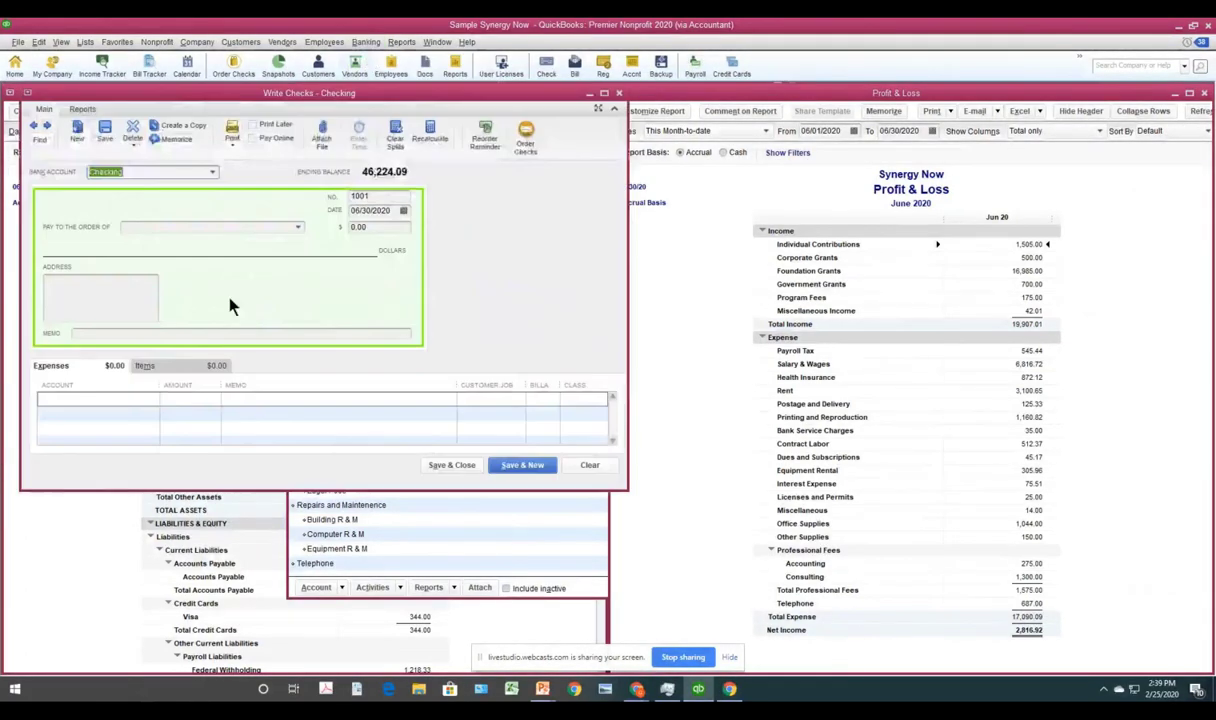
{"action": "left_click", "coordinate": [153, 399]}
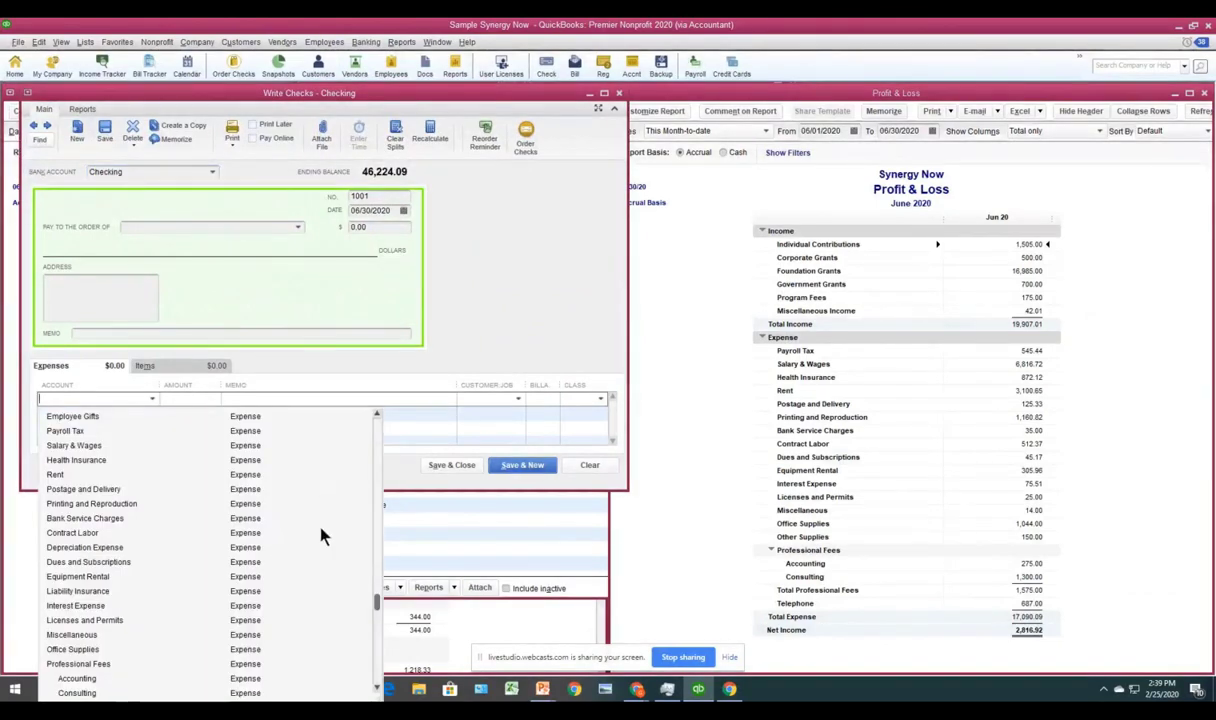
{"action": "scroll", "coordinate": [224, 578], "scroll_direction": "up", "scroll_amount": 4}
{"action": "scroll", "coordinate": [185, 588], "scroll_direction": "down", "scroll_amount": 2}
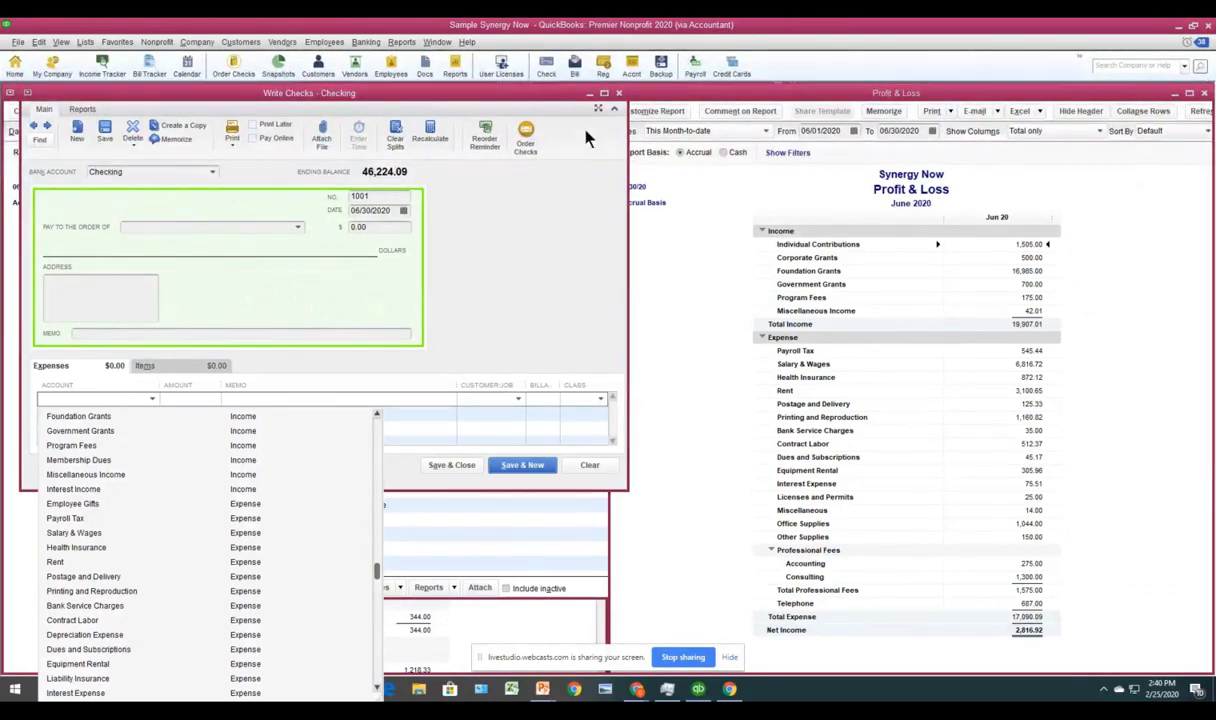
{"action": "left_click", "coordinate": [618, 95]}
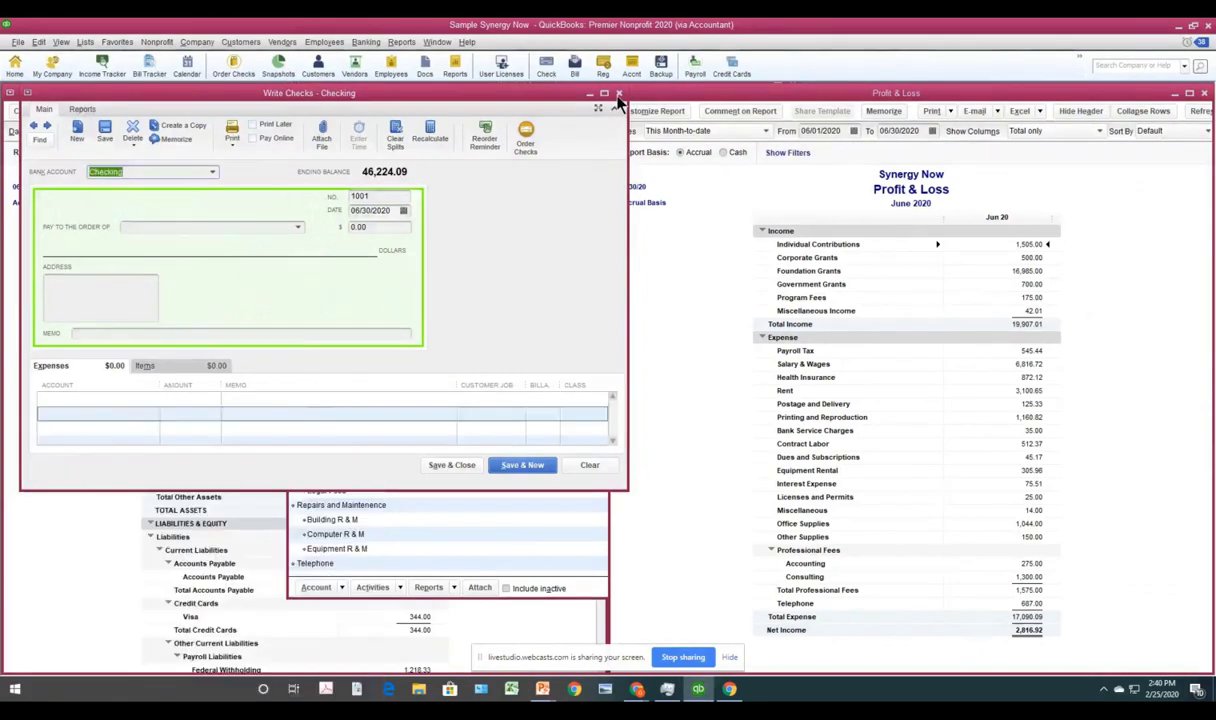
{"action": "left_click", "coordinate": [618, 95]}
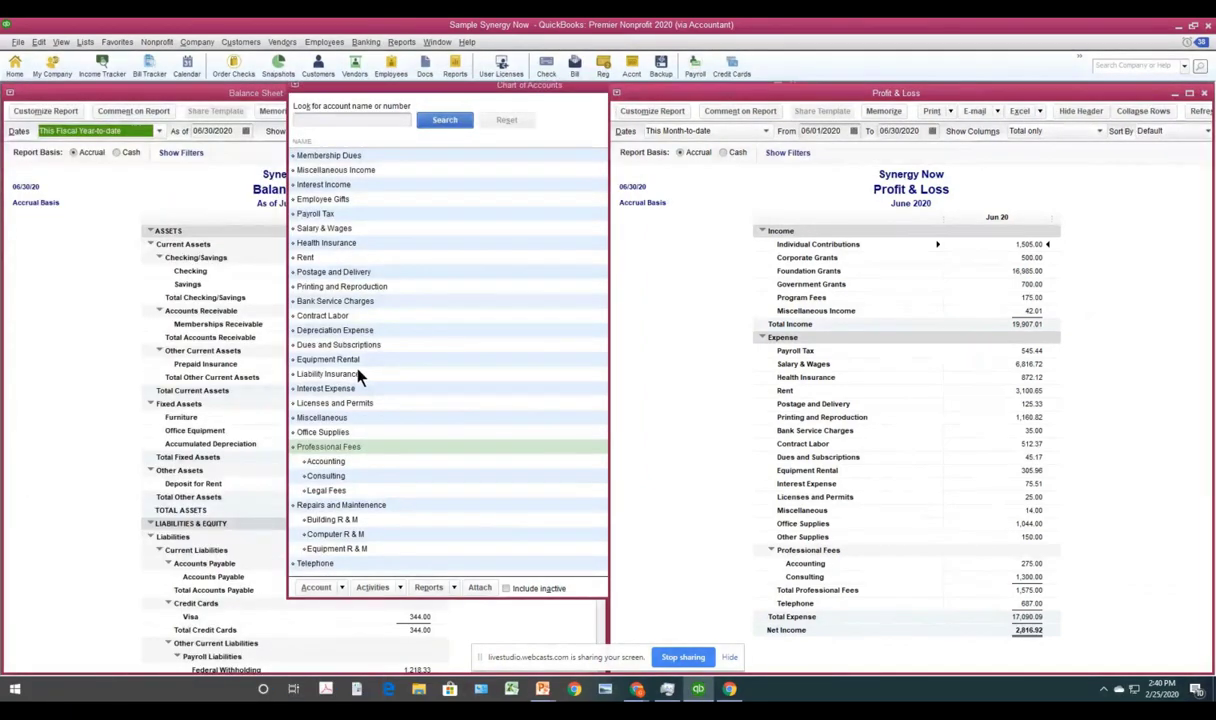
- Include inactive accounts in the Chart of Accounts list
{"action": "left_click", "coordinate": [441, 93]}
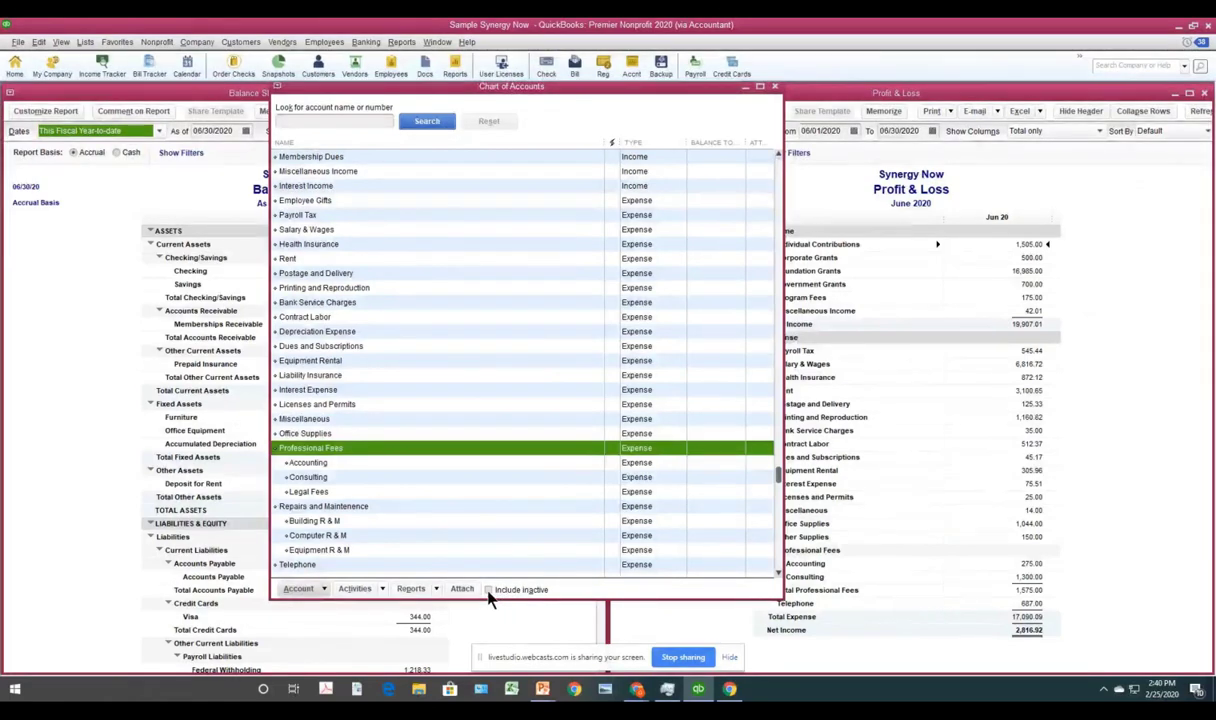
{"action": "left_click", "coordinate": [488, 590]}
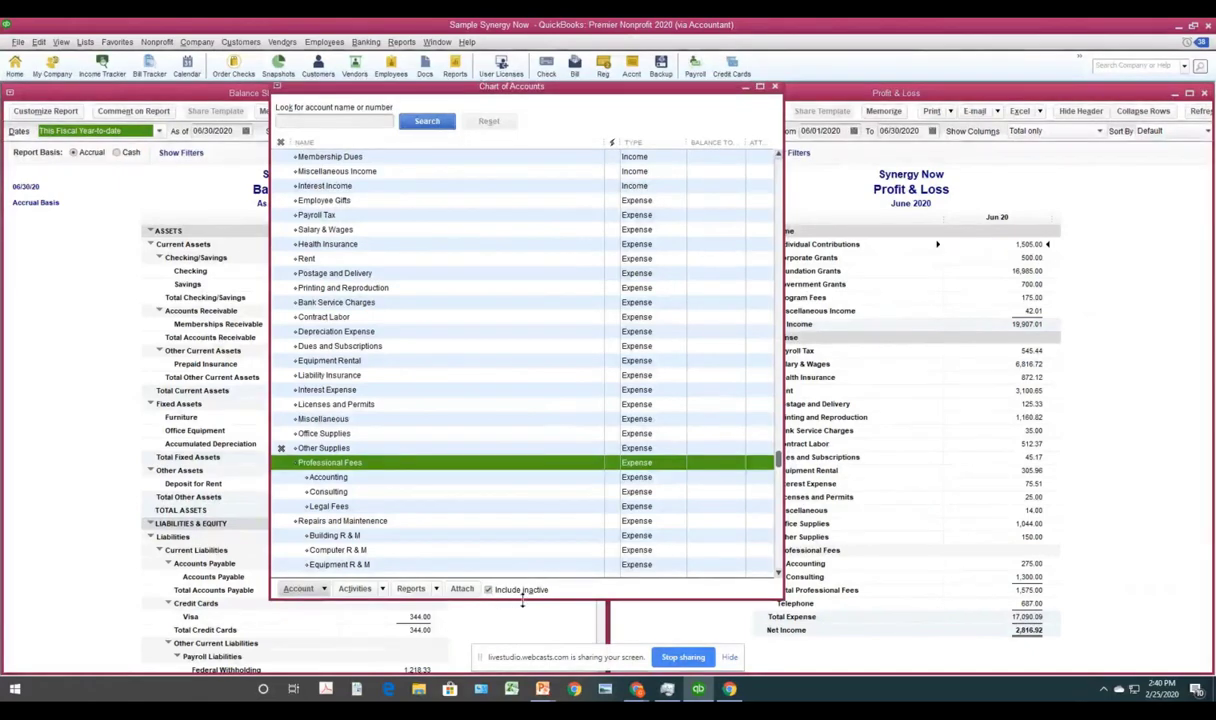
- Make the Miscellaneous, Licenses and Permits, Interest Expense, Liability Insurance and Equipment Rental accounts inactive
{"action": "left_click", "coordinate": [282, 418]}
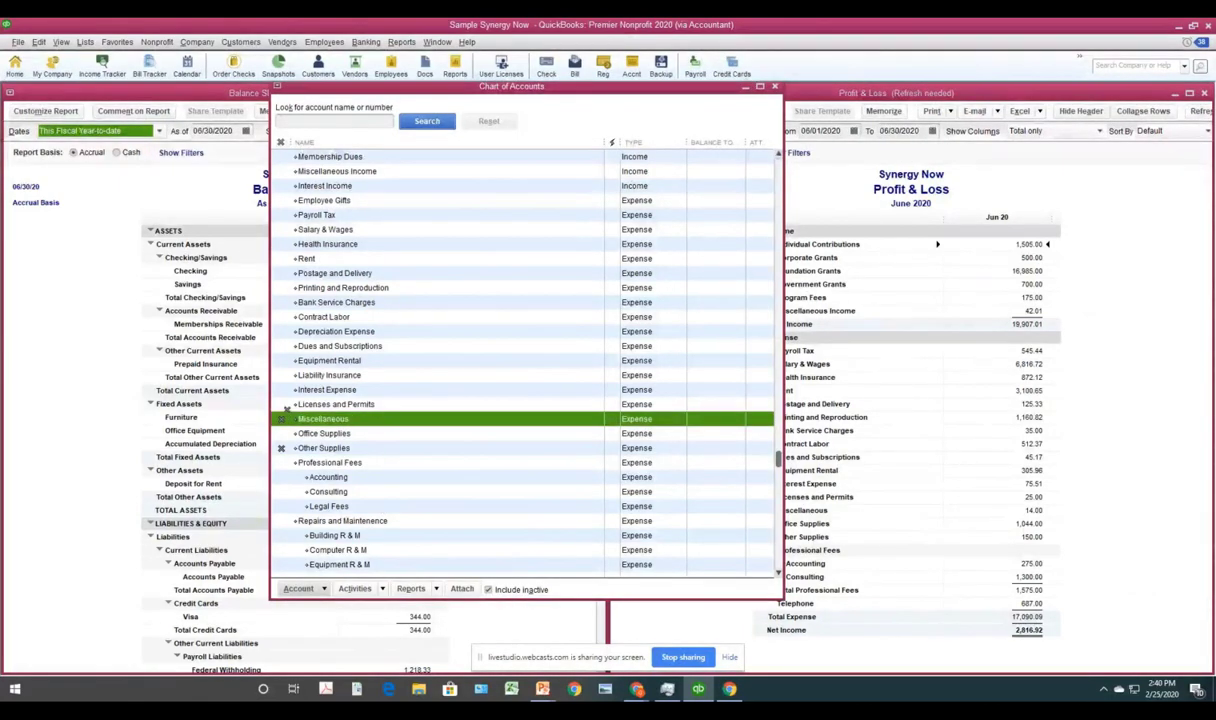
{"action": "left_click", "coordinate": [282, 404]}
{"action": "left_click", "coordinate": [282, 389]}
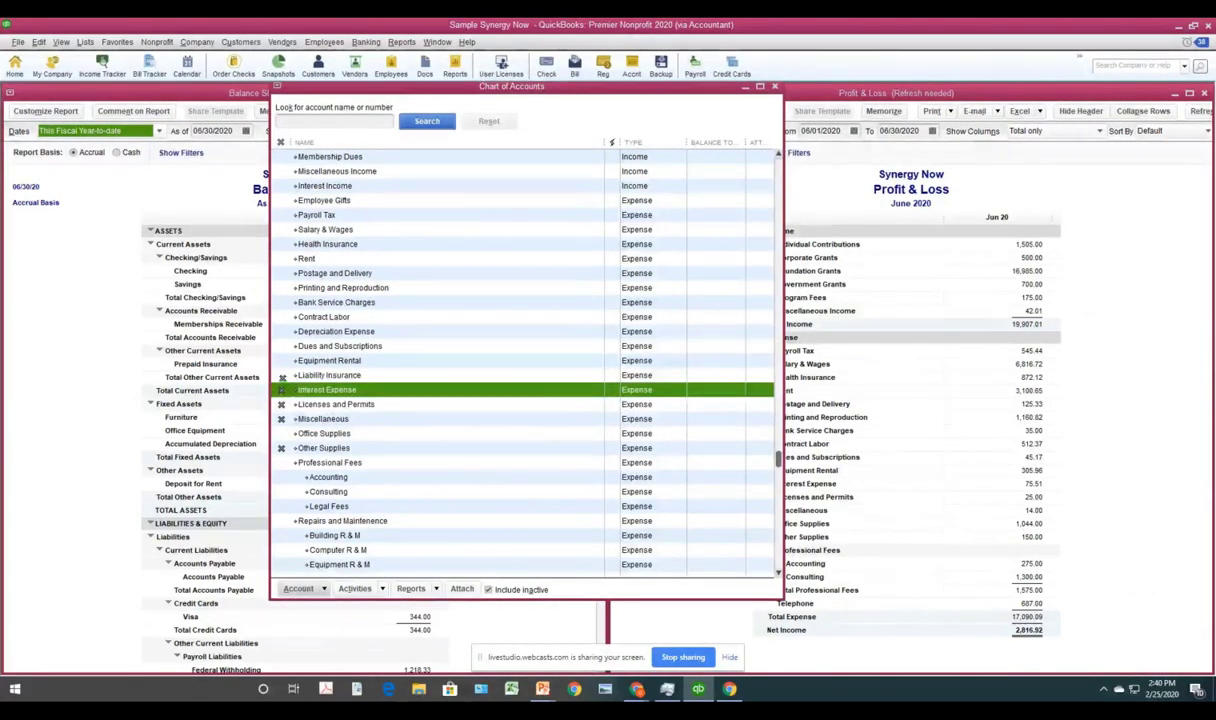
{"action": "left_click", "coordinate": [281, 375]}
{"action": "left_click", "coordinate": [281, 360]}
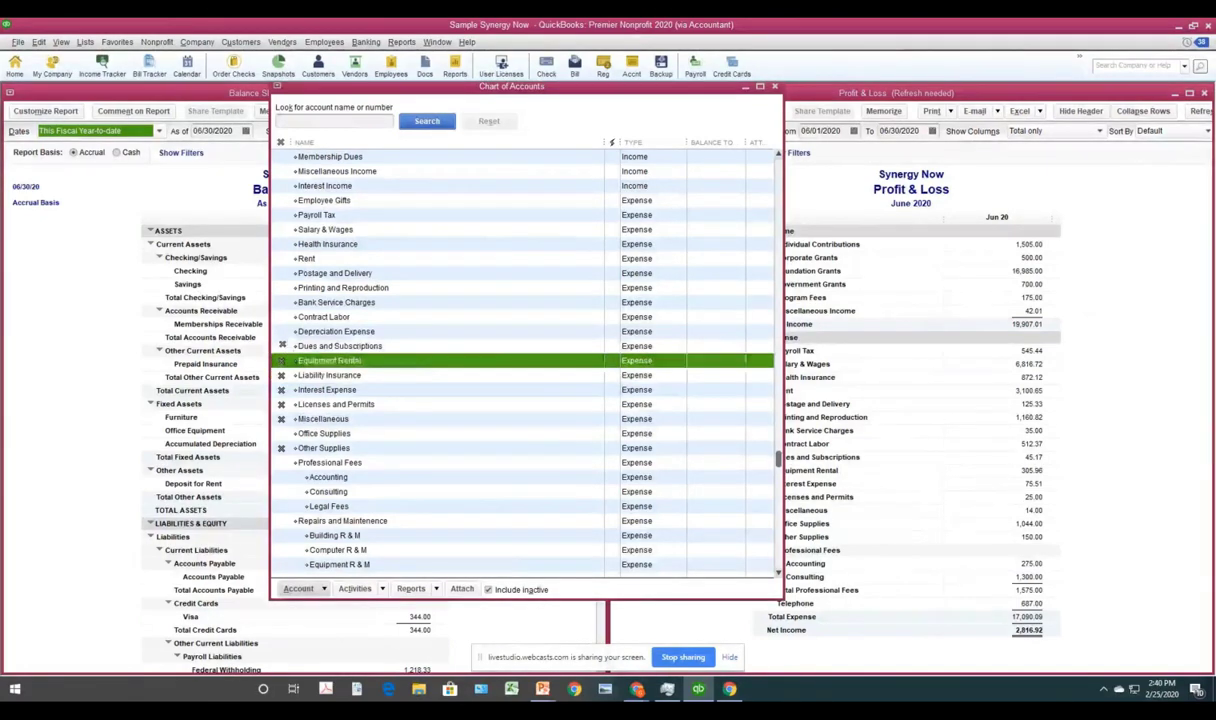
{"action": "left_click", "coordinate": [275, 346]}
- Reactivate the Equipment Rental, Liability Insurance, Interest Expense, Licenses and Permits, Miscellaneous and Other Supplies accounts
{"action": "left_click", "coordinate": [281, 360]}
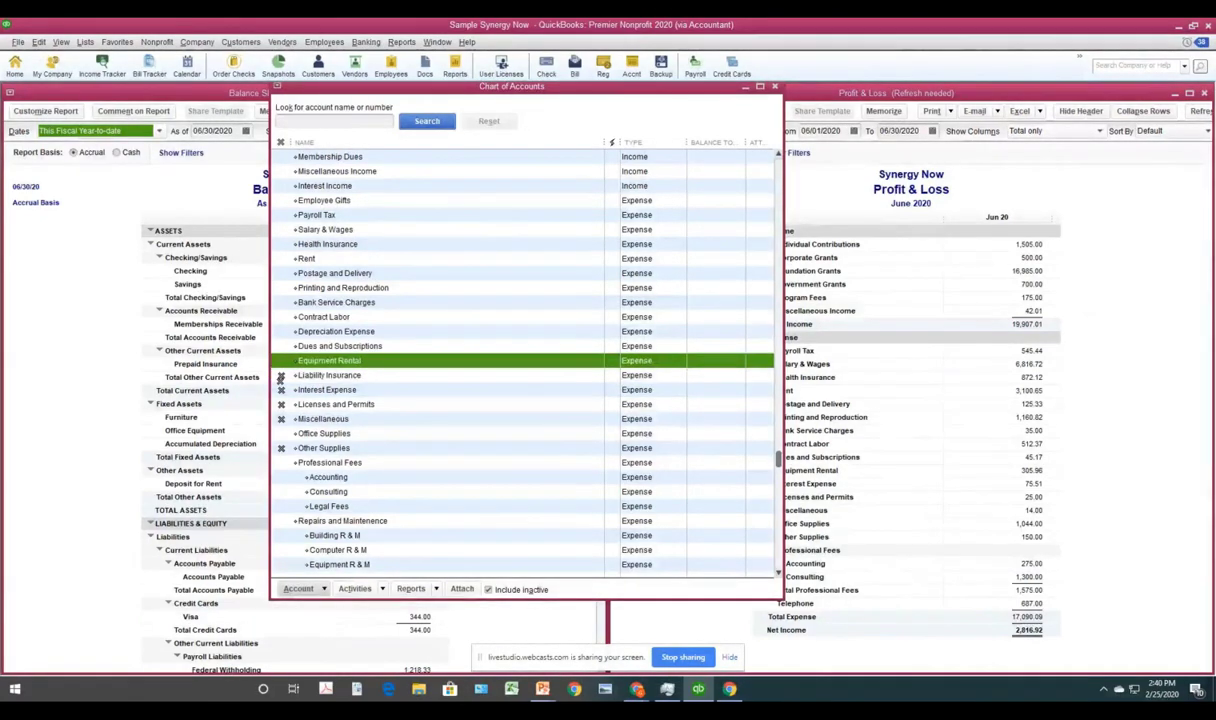
{"action": "left_click", "coordinate": [281, 375]}
{"action": "left_click", "coordinate": [281, 389]}
{"action": "left_click", "coordinate": [270, 404]}
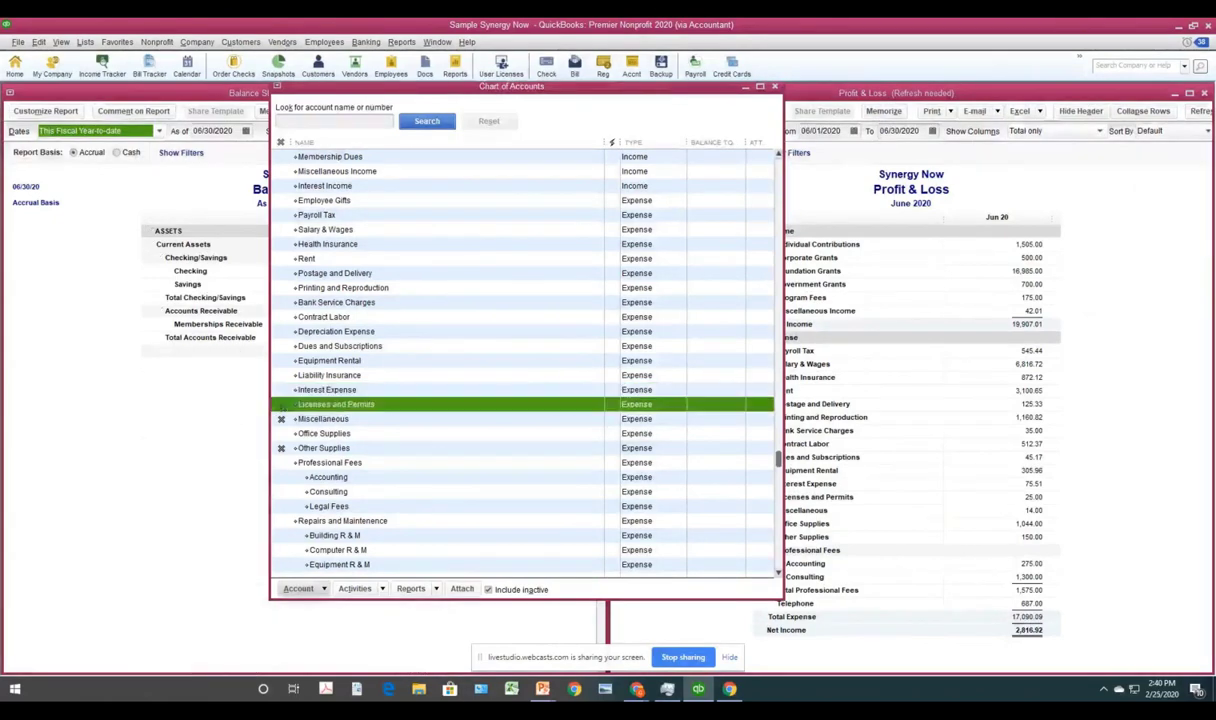
{"action": "left_click", "coordinate": [270, 419]}
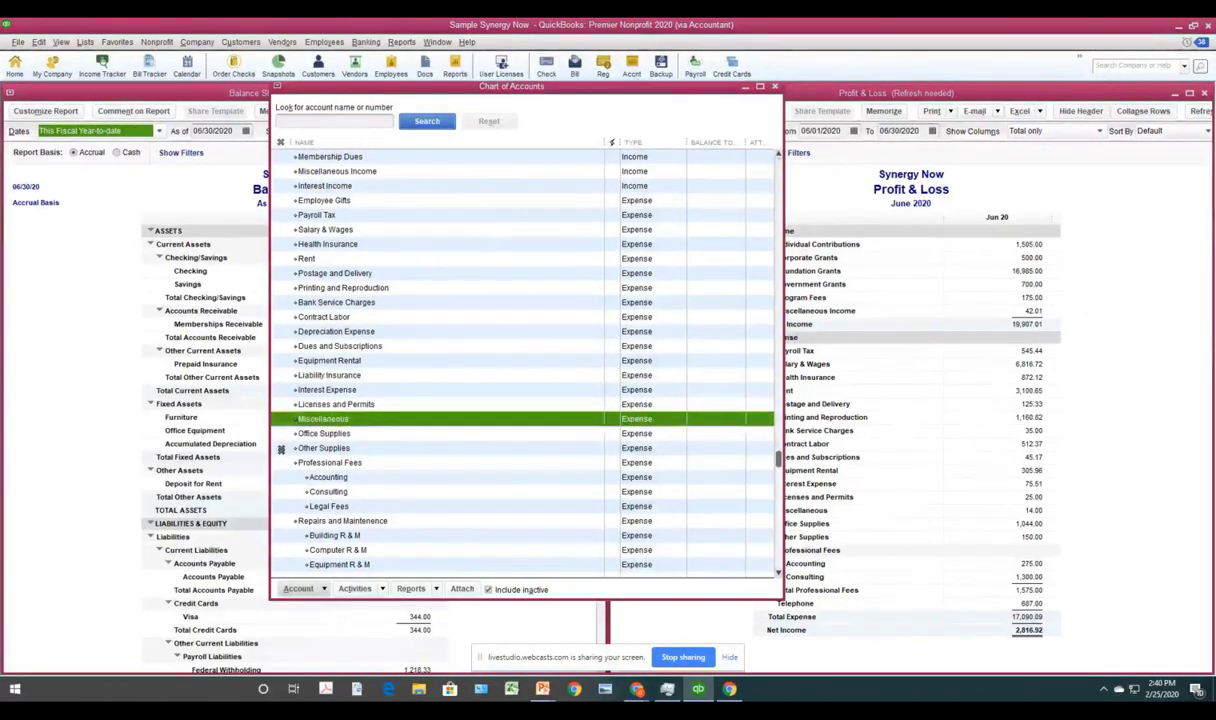
{"action": "left_click", "coordinate": [281, 448]}
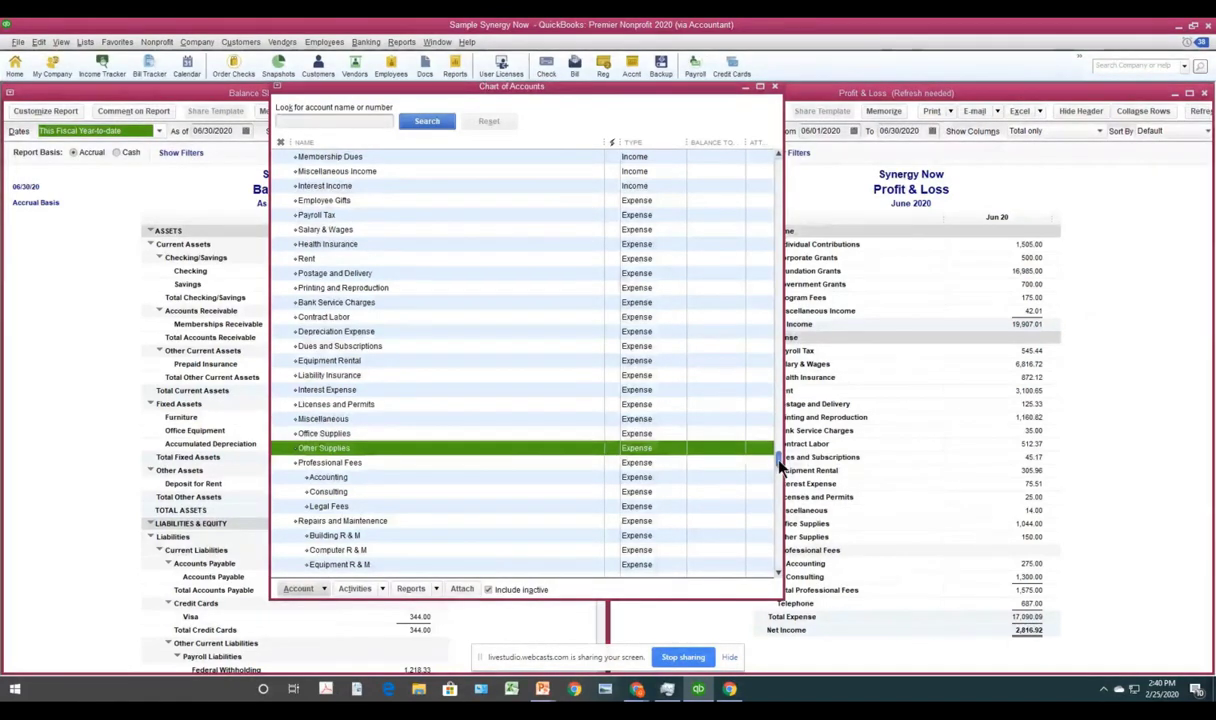
- Put the Chart of Accounts window away and refresh both the Profit & Loss and Balance Sheet reports
{"action": "left_click_drag", "start_coordinate": [778, 460], "coordinate": [778, 175]}
{"action": "left_click_drag", "start_coordinate": [685, 94], "coordinate": [670, 136]}
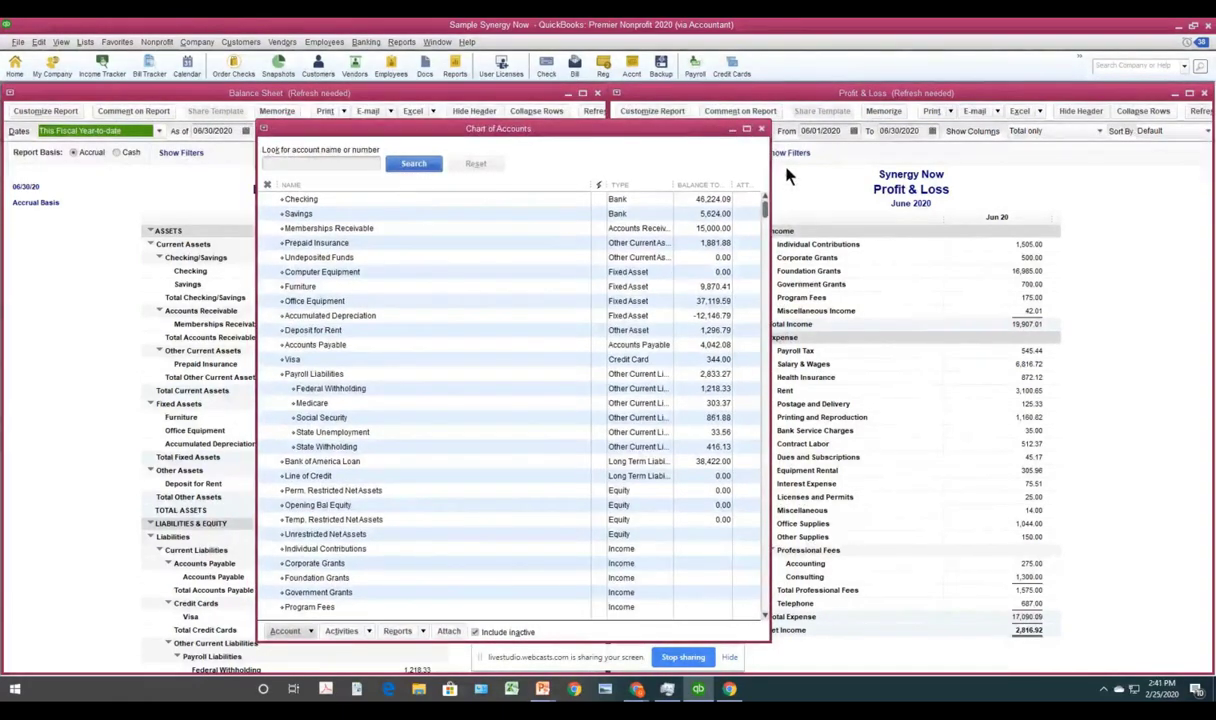
{"action": "left_click", "coordinate": [729, 128]}
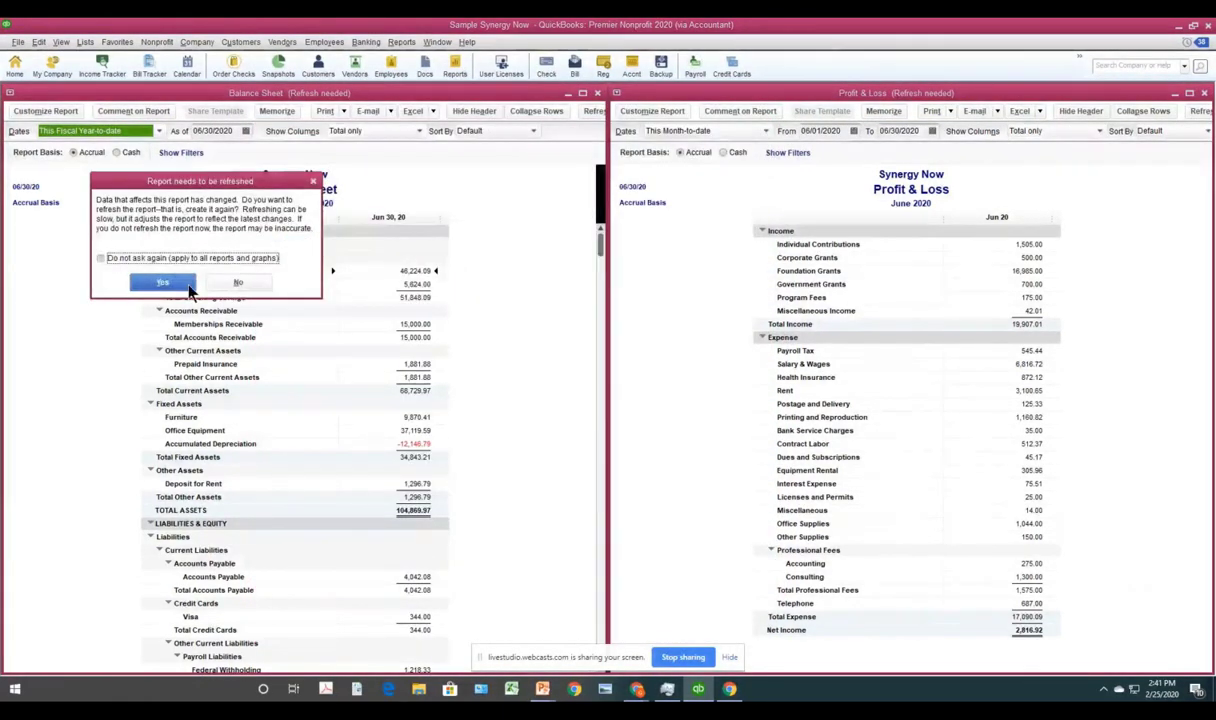
{"action": "key", "text": "Return"}
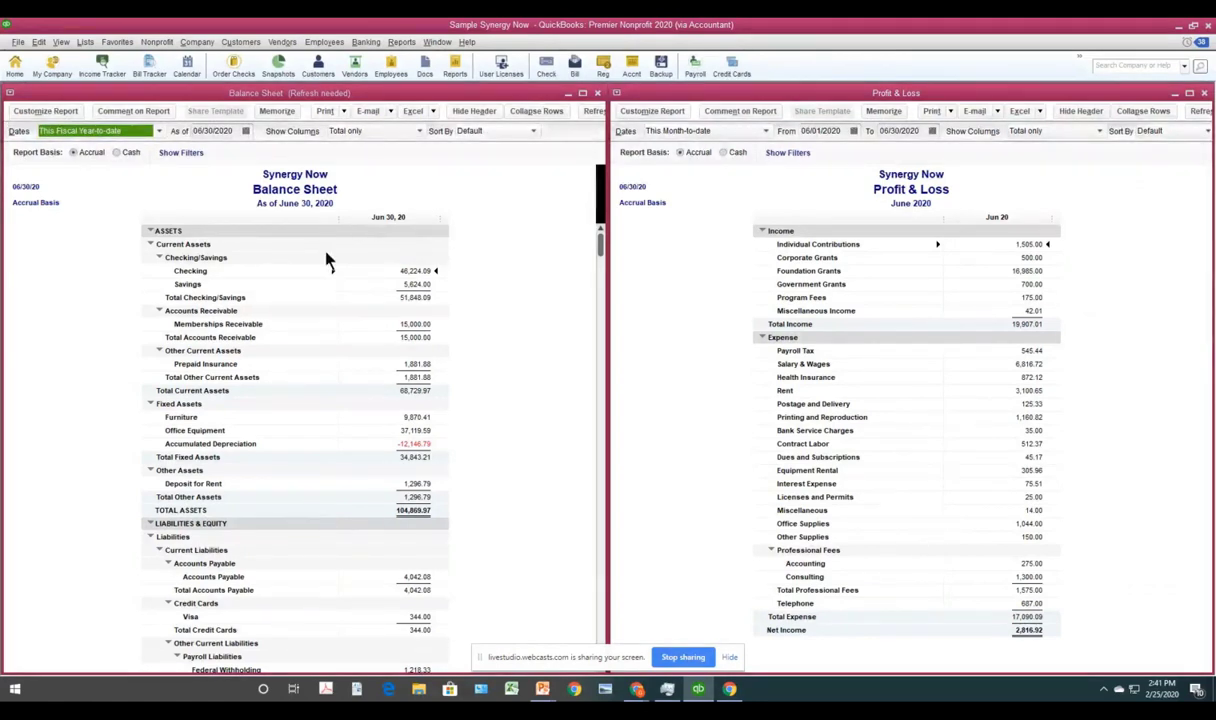
{"action": "left_click", "coordinate": [512, 94]}
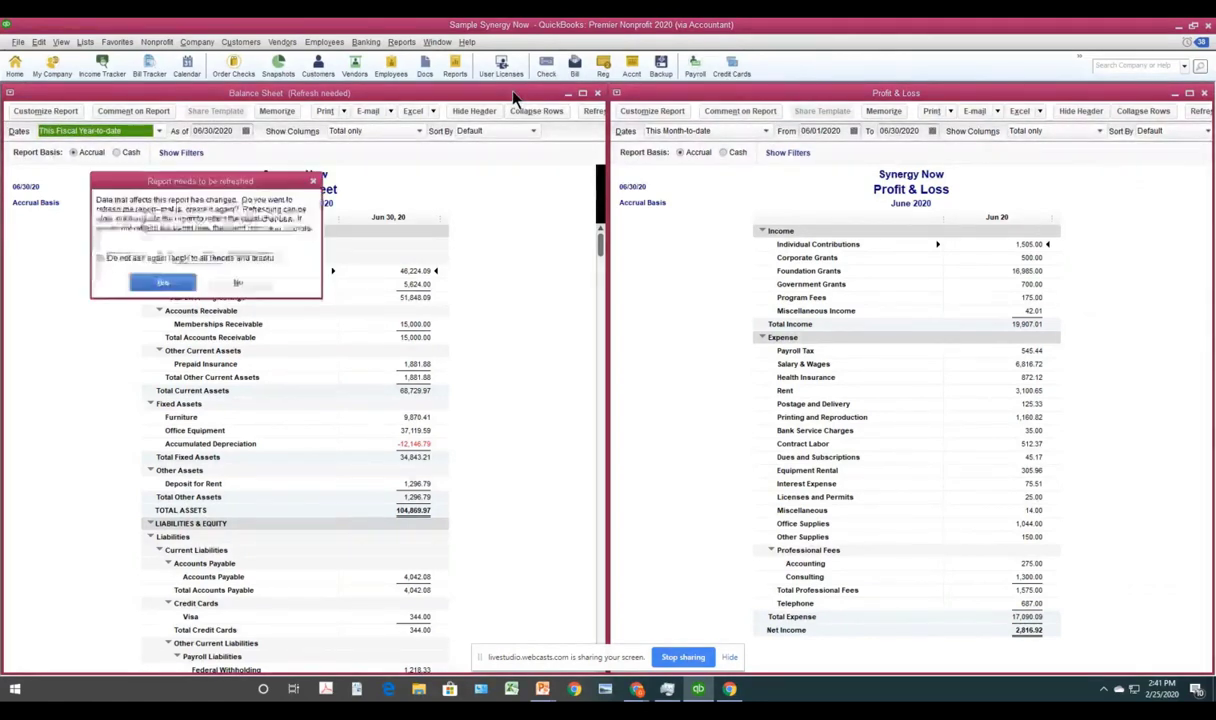
{"action": "left_click", "coordinate": [163, 283]}
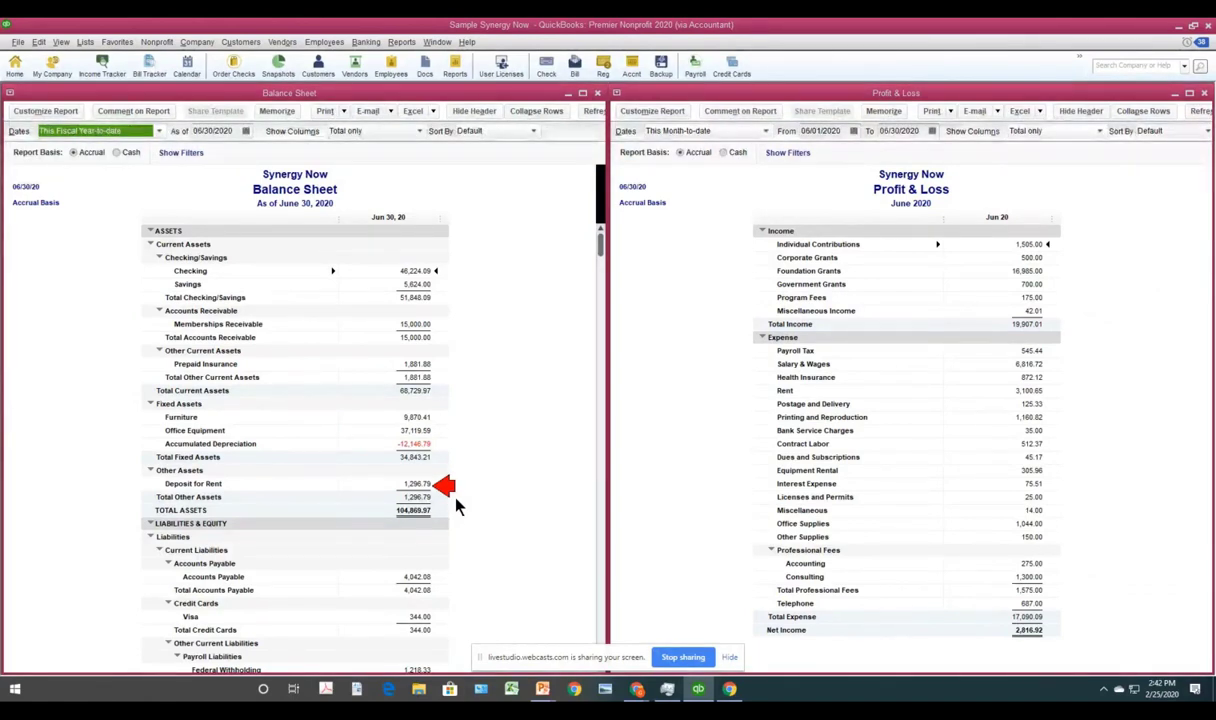
- Collapse the Payroll Liabilities subaccounts in the Balance Sheet and review its asset, liability and equity sections
{"action": "left_click_drag", "start_coordinate": [588, 270], "coordinate": [577, 517]}
{"action": "scroll", "coordinate": [555, 510], "scroll_direction": "down", "scroll_amount": 1}
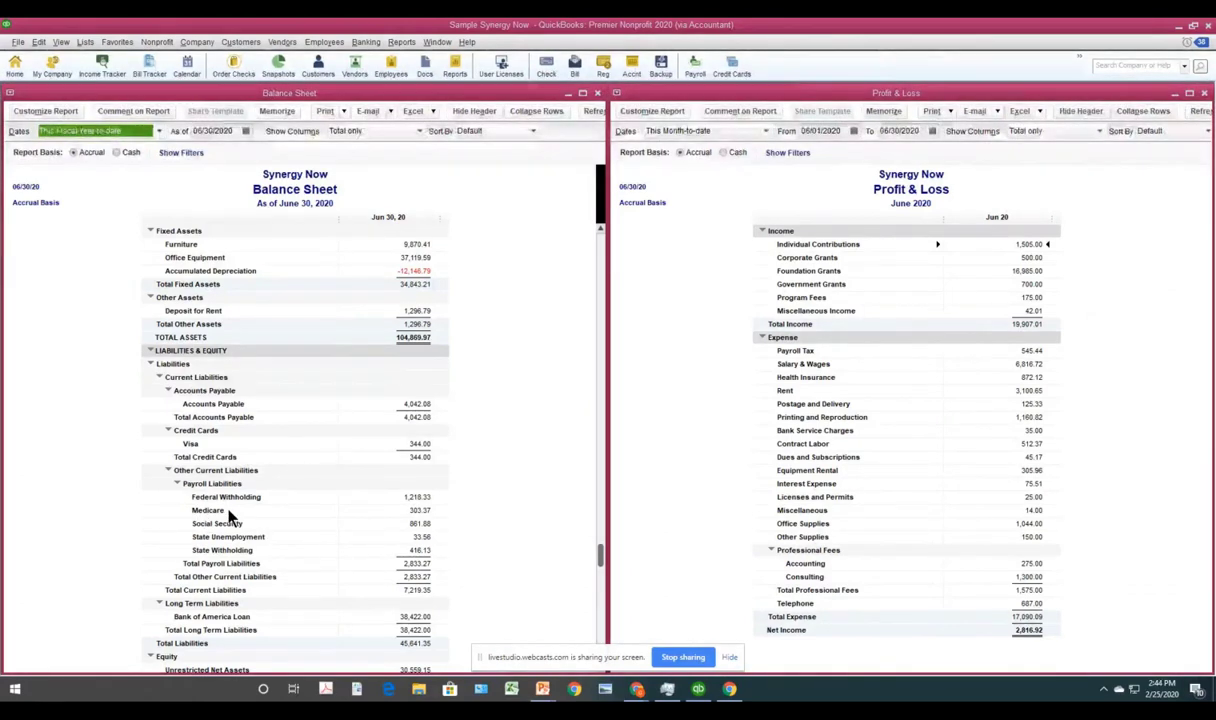
{"action": "left_click", "coordinate": [177, 483]}
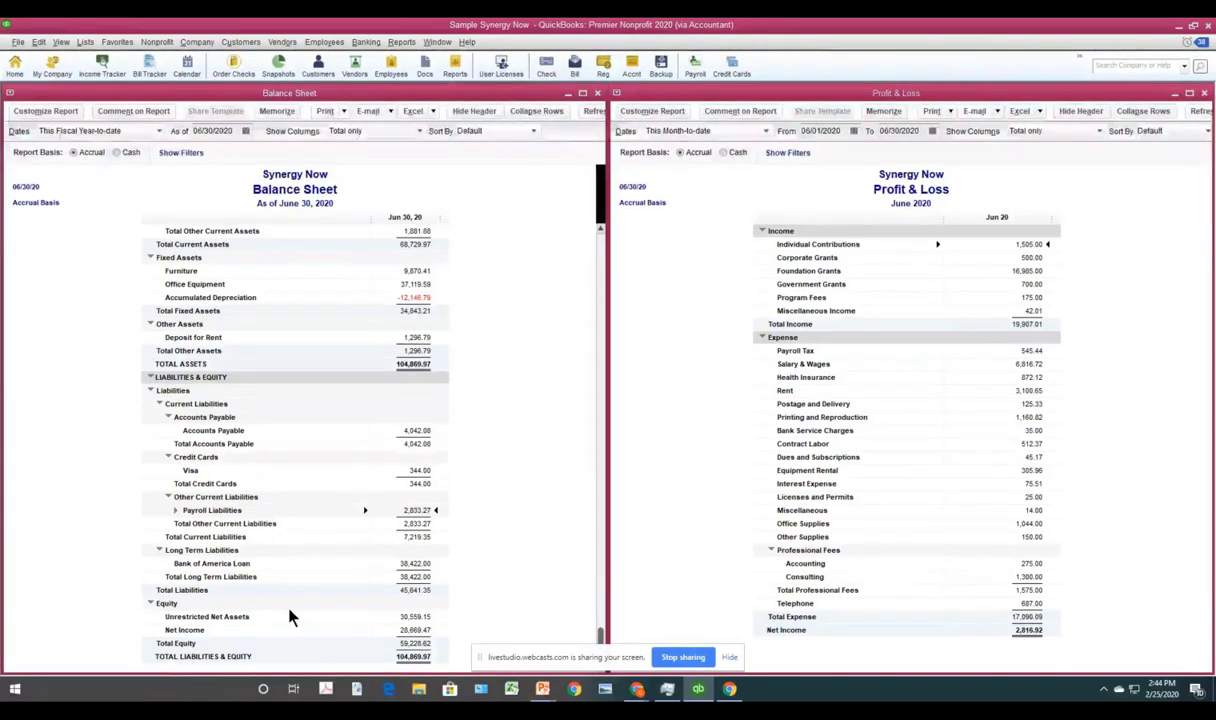
{"action": "scroll", "coordinate": [289, 617], "scroll_direction": "up", "scroll_amount": 2}
{"action": "scroll", "coordinate": [289, 611], "scroll_direction": "up", "scroll_amount": 2}
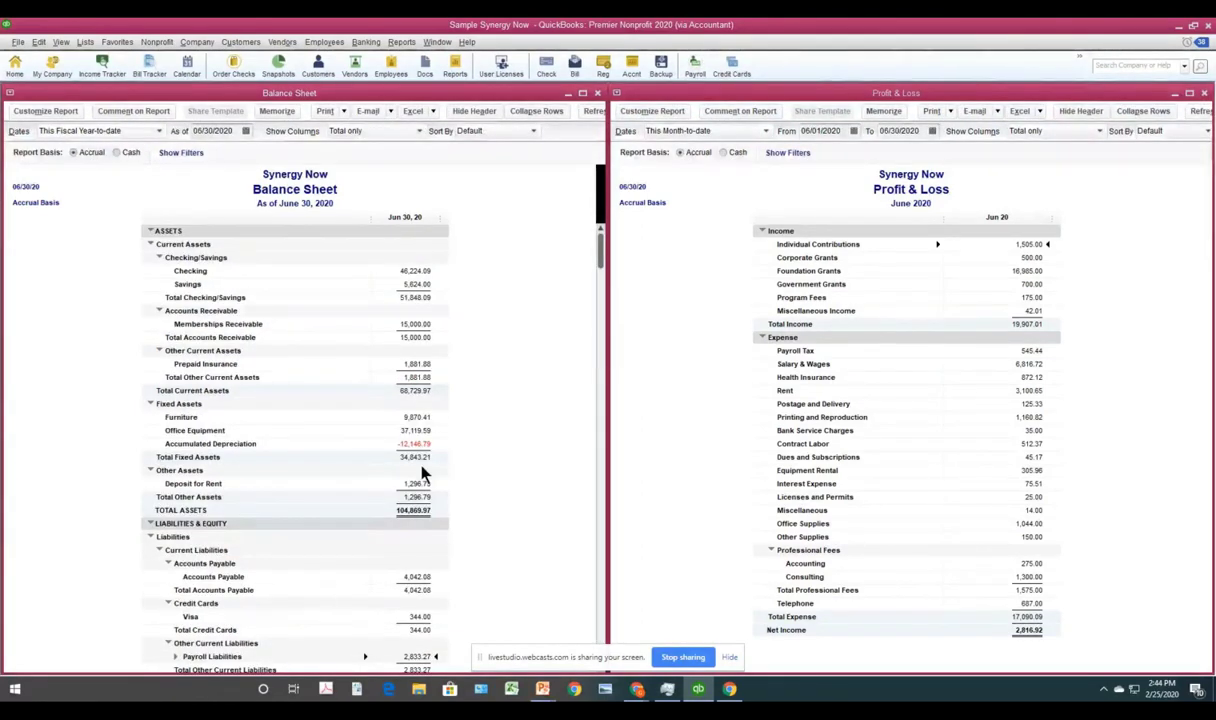
{"action": "scroll", "coordinate": [426, 320], "scroll_direction": "down", "scroll_amount": 4}
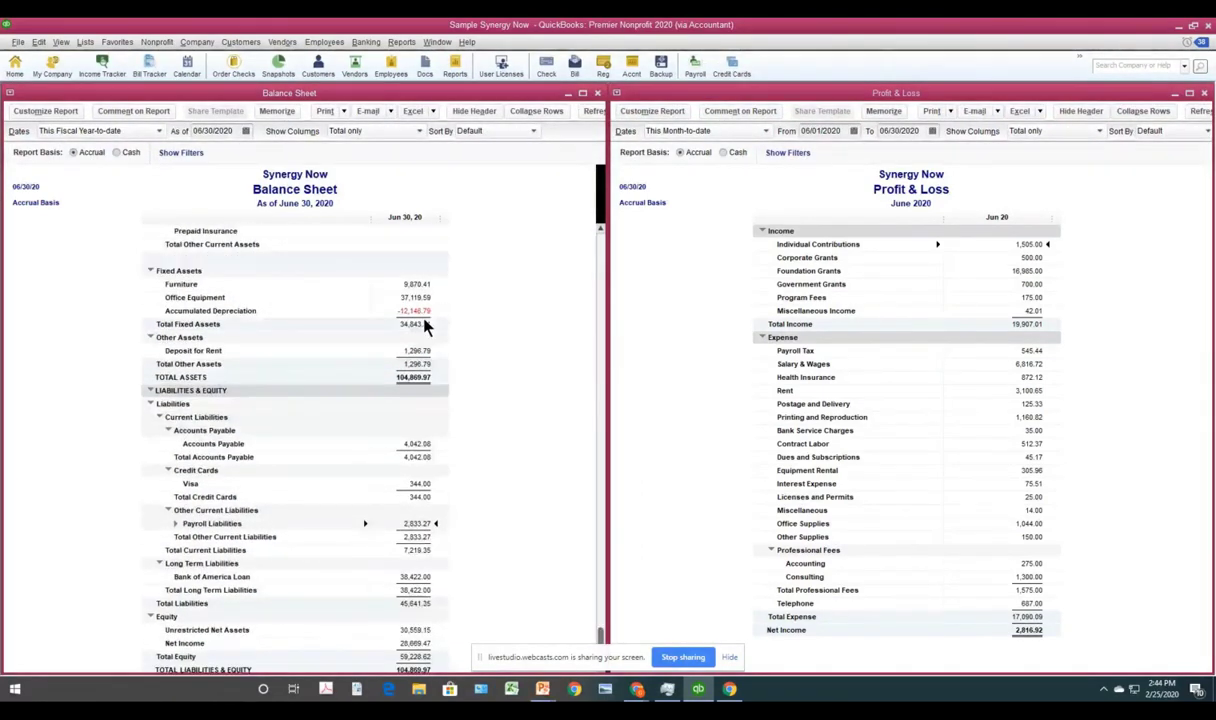
{"action": "scroll", "coordinate": [426, 320], "scroll_direction": "up", "scroll_amount": 4}
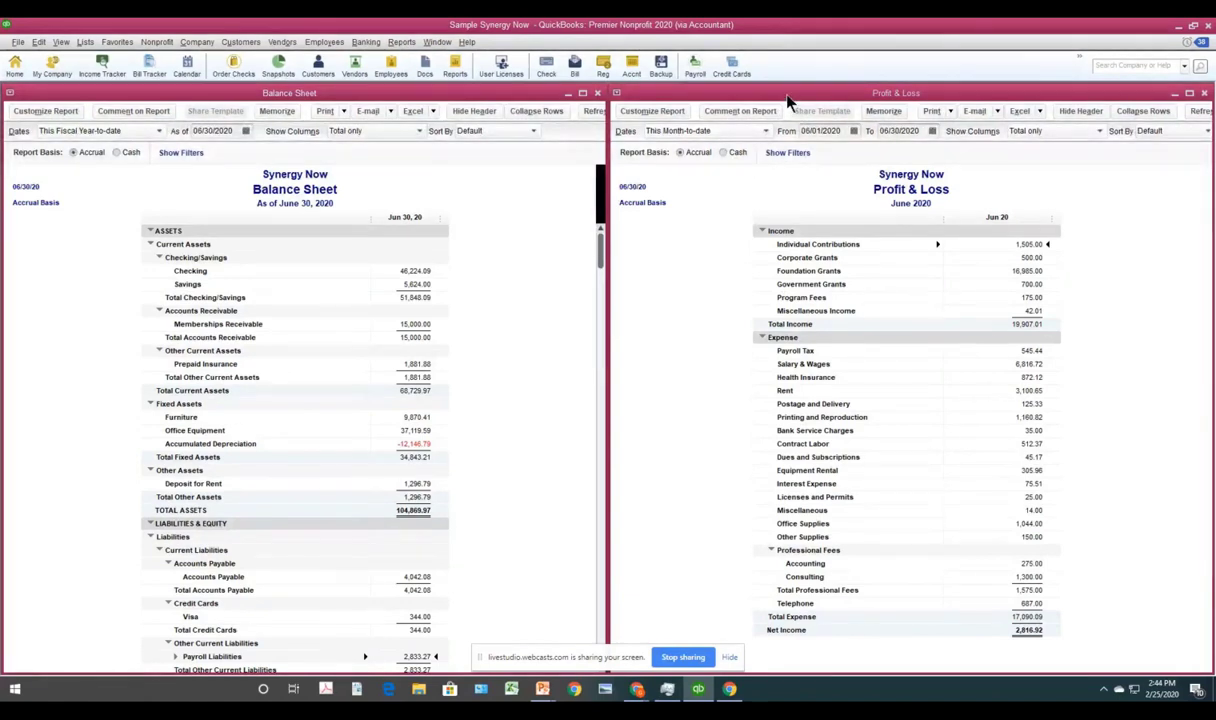
- Shift the Profit & Loss report over the Balance Sheet and open the previous company file 2020 Non-Profit CRAZY COA.QBW, accepting the sample-file notice
{"action": "left_click_drag", "start_coordinate": [787, 100], "coordinate": [557, 97]}
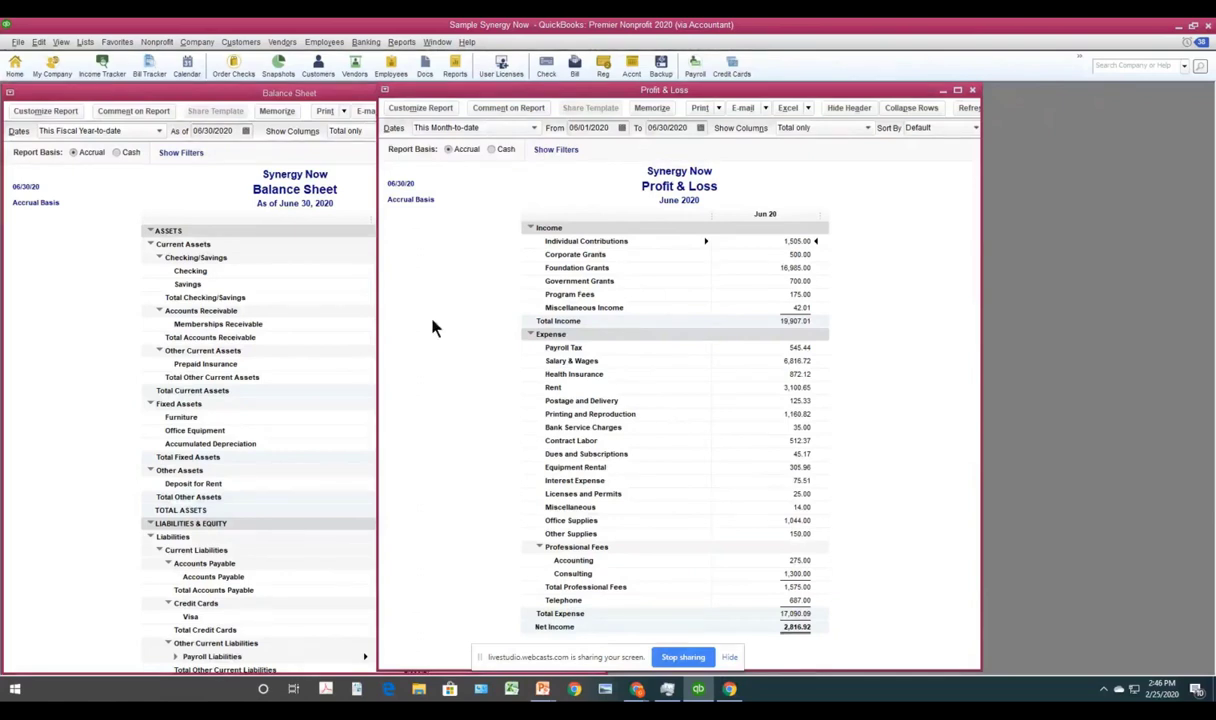
{"action": "left_click", "coordinate": [18, 42]}
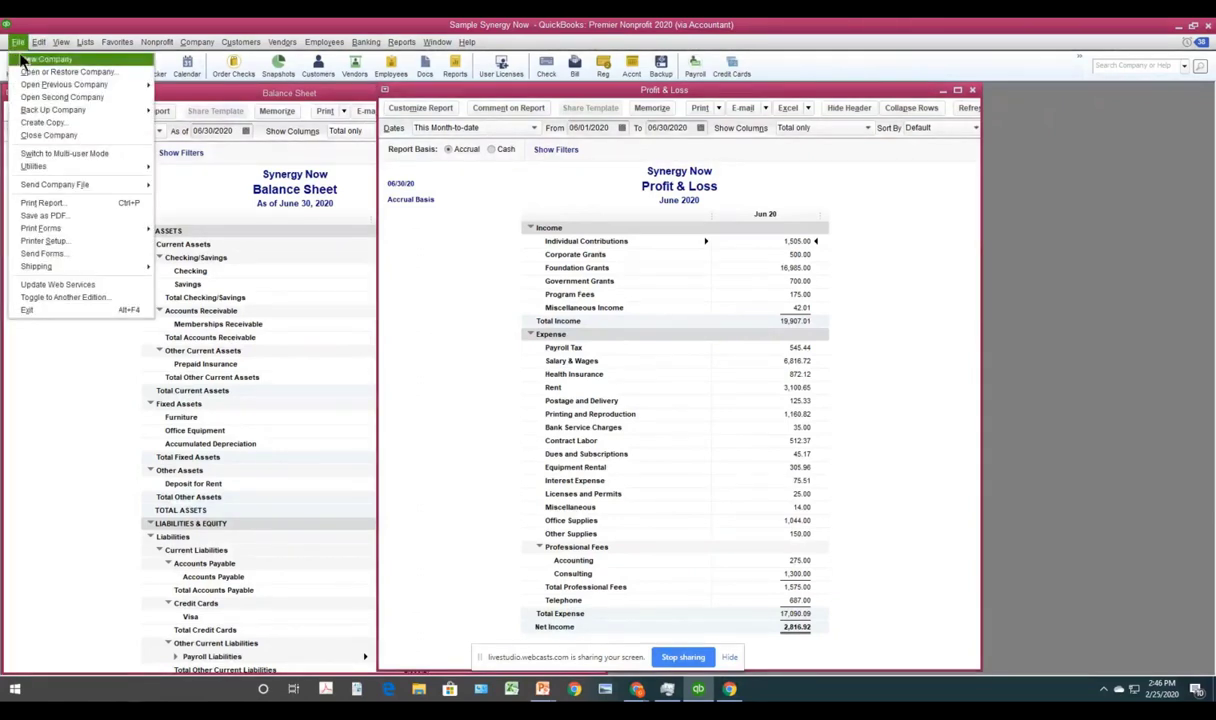
{"action": "mouse_move", "coordinate": [68, 88]}
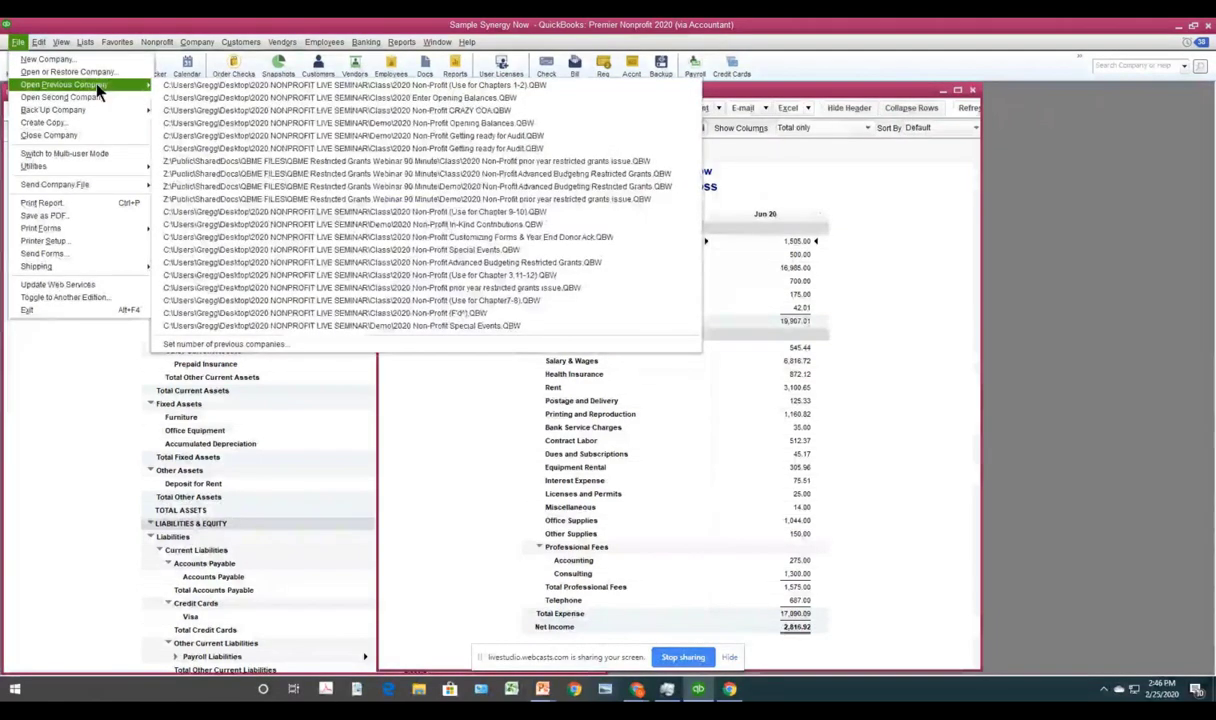
{"action": "left_click", "coordinate": [297, 113]}
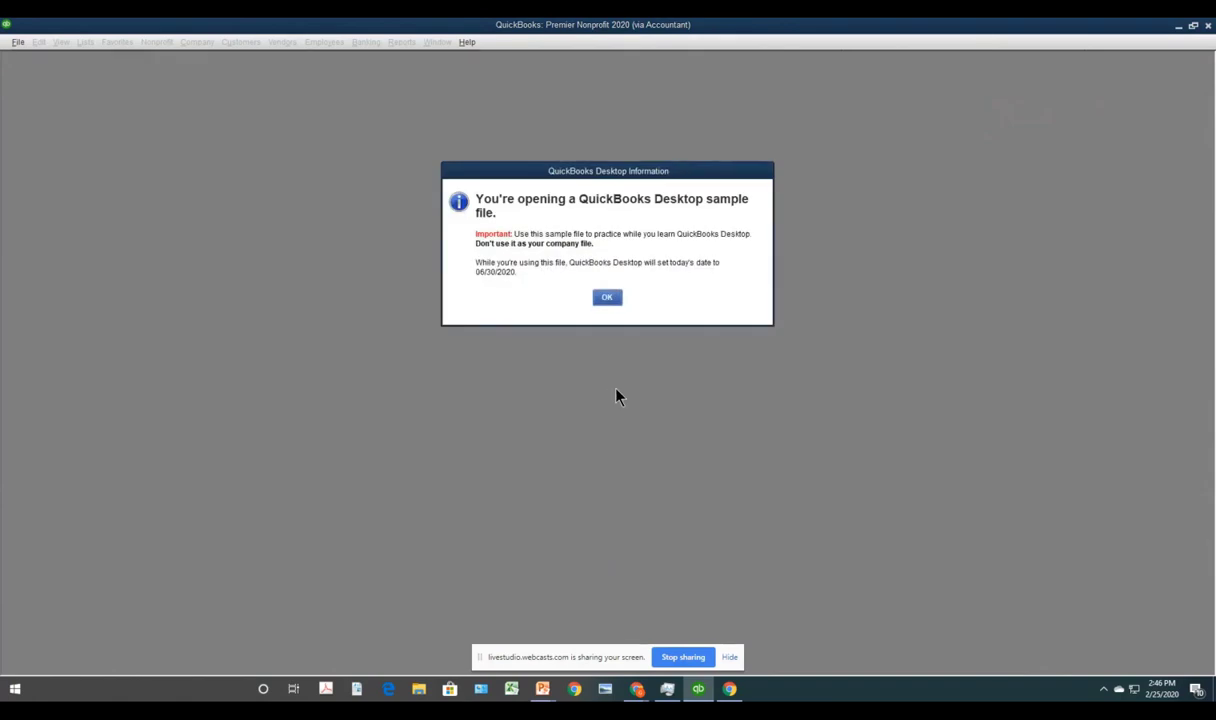
{"action": "left_click", "coordinate": [609, 299]}
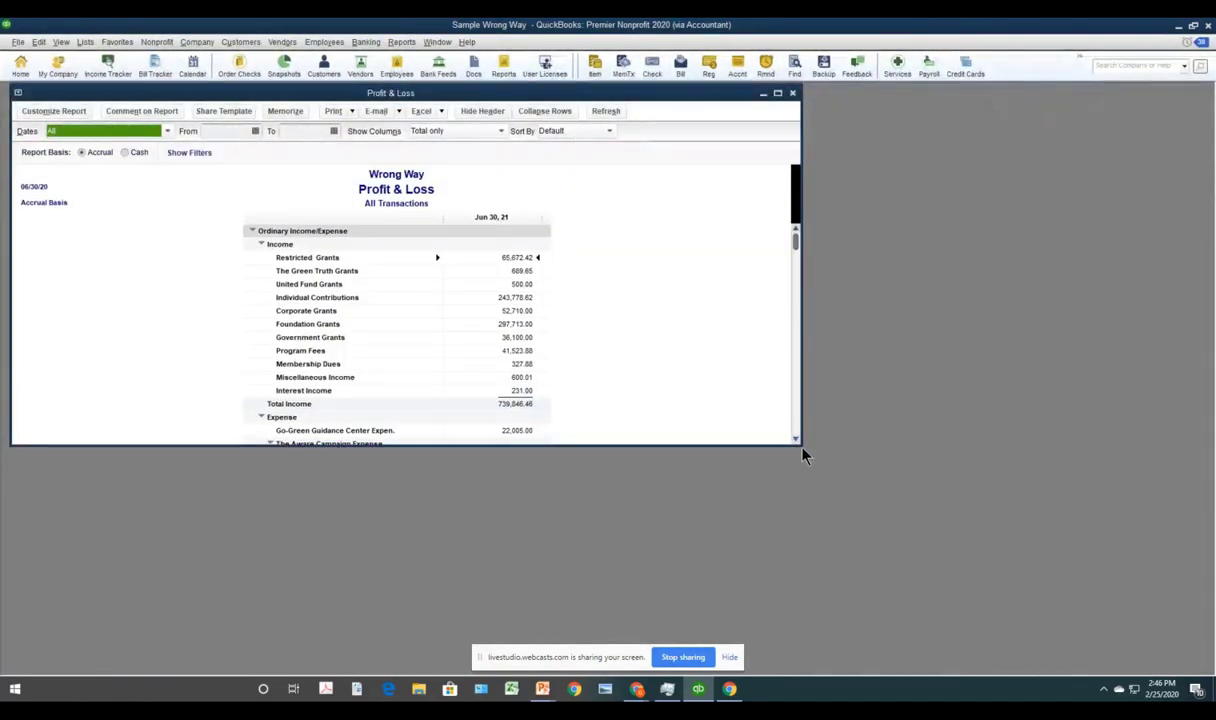
- Enlarge the Profit & Loss report window and review its income accounts and the program and Admin expense groups
{"action": "left_click_drag", "start_coordinate": [803, 450], "coordinate": [1146, 666]}
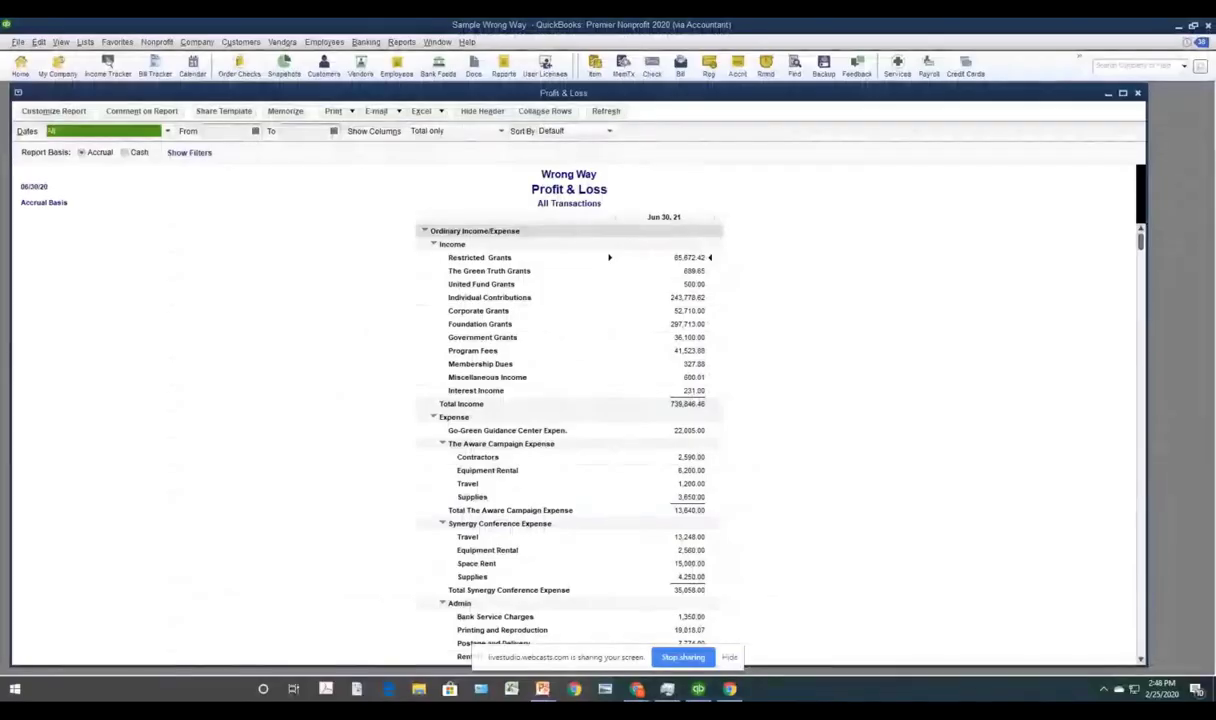
{"action": "left_click_drag", "start_coordinate": [1140, 240], "coordinate": [1141, 298]}
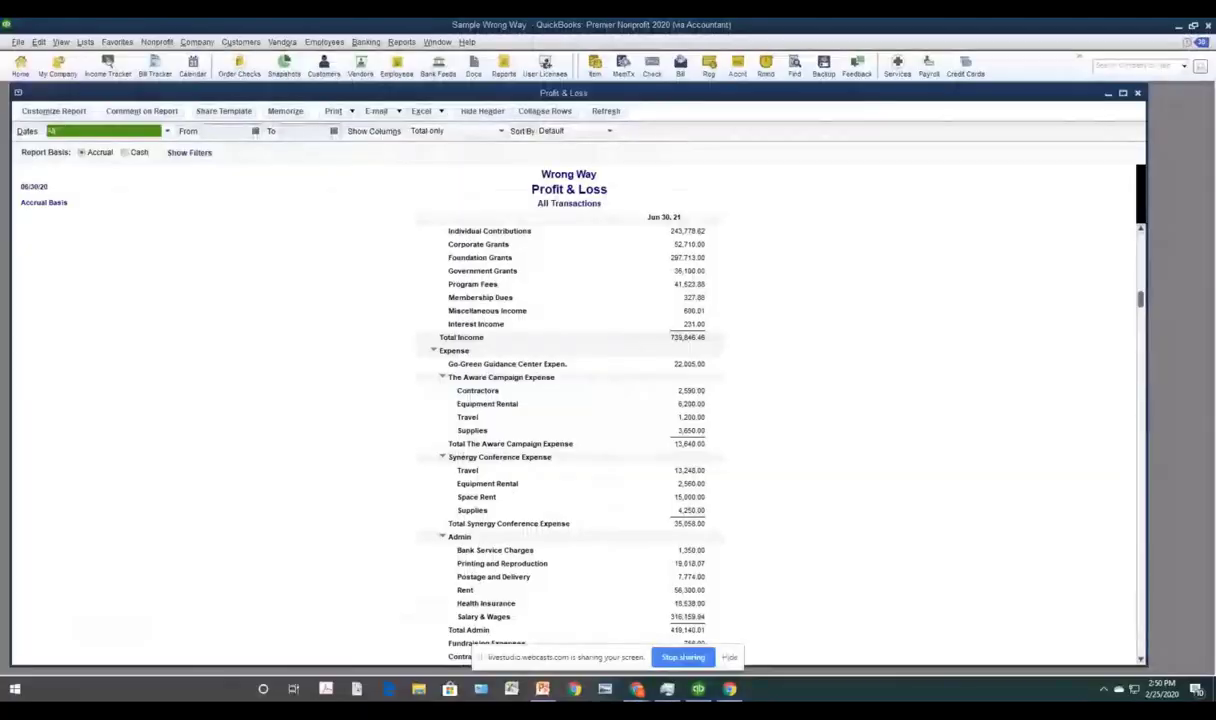
{"action": "mouse_move", "coordinate": [1136, 304]}
{"action": "left_mouse_down"}
{"action": "mouse_move", "coordinate": [1128, 397]}
{"action": "mouse_move", "coordinate": [1134, 304]}
{"action": "left_mouse_up"}
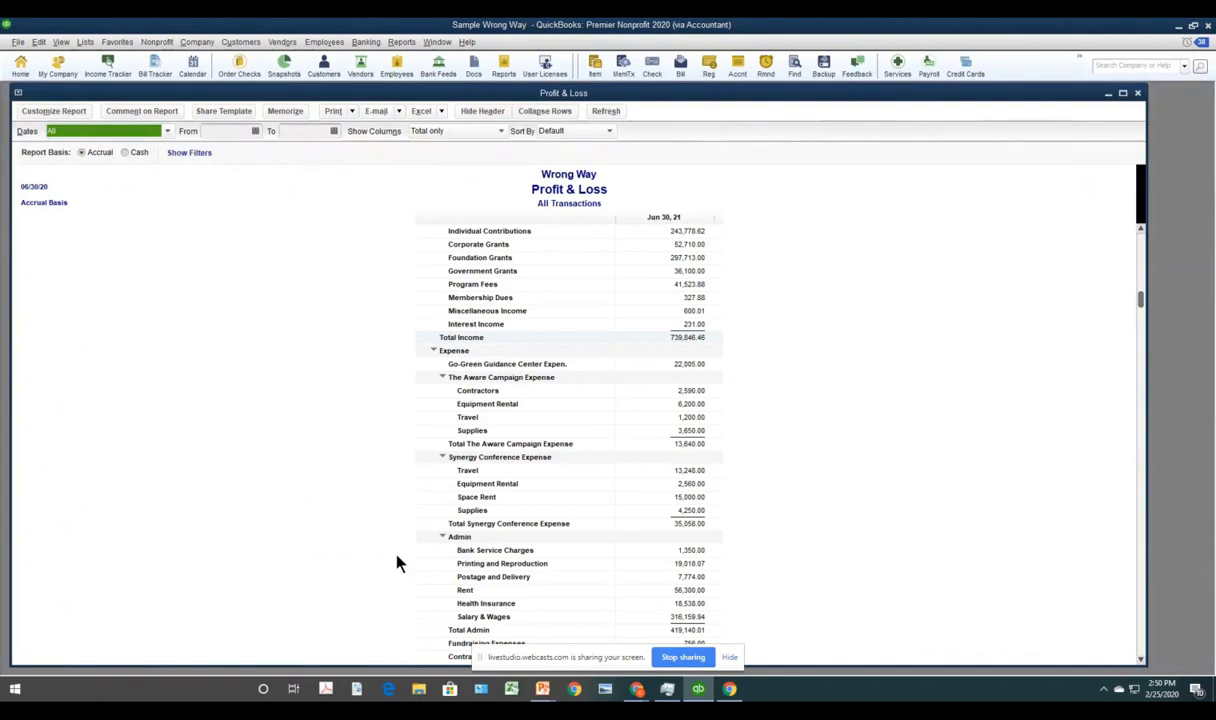
- Switch to a blank Microsoft Word document and enter the centered heading EXPENSES at font size 20
{"action": "left_click", "coordinate": [15, 691]}
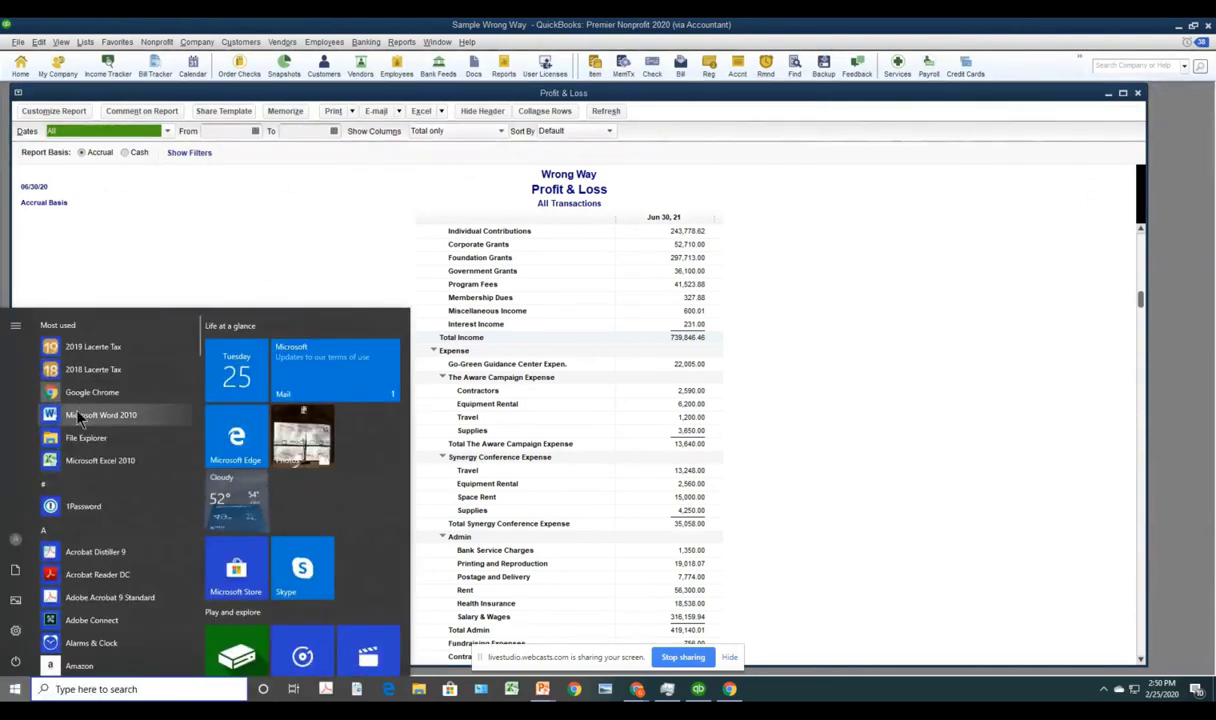
{"action": "left_click", "coordinate": [78, 416]}
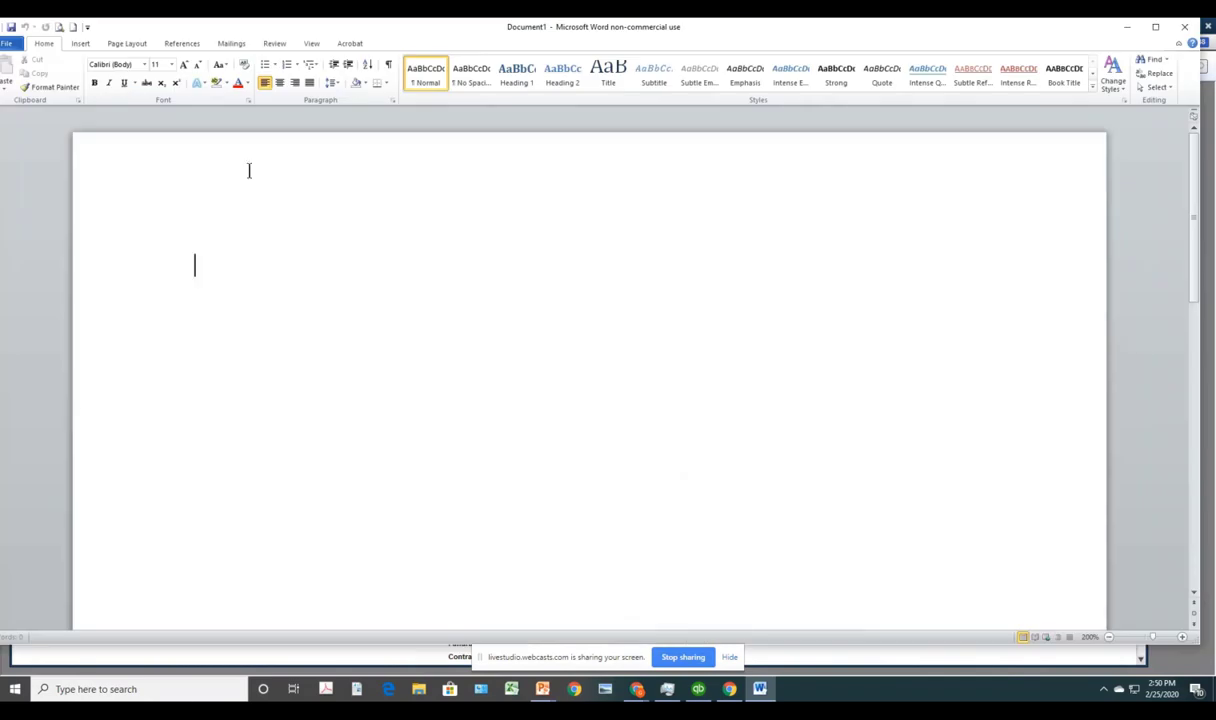
{"action": "left_click", "coordinate": [171, 64]}
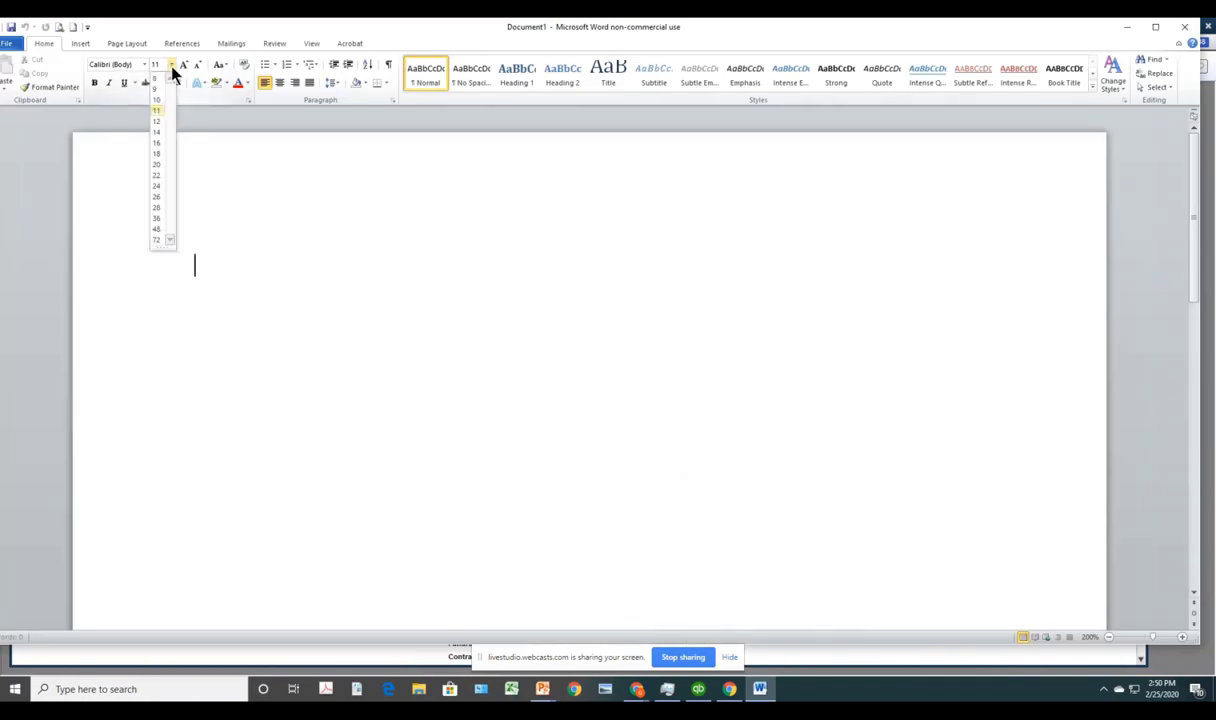
{"action": "left_click", "coordinate": [158, 165]}
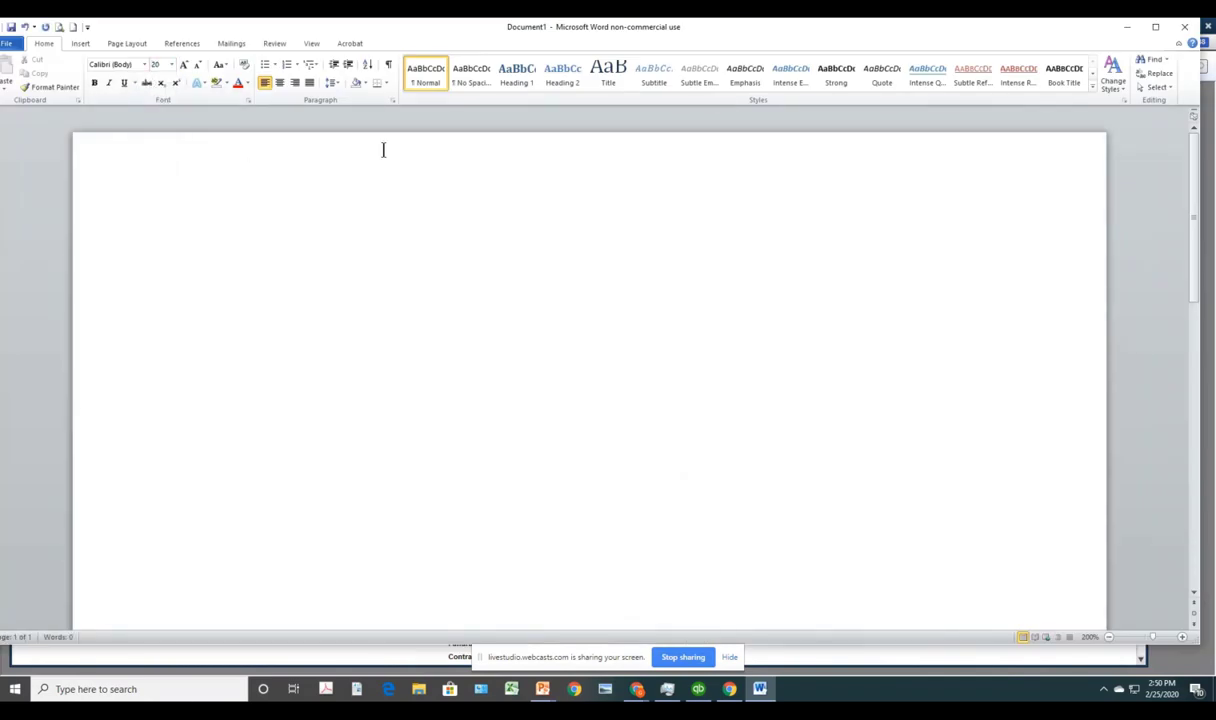
{"action": "left_click", "coordinate": [281, 84]}
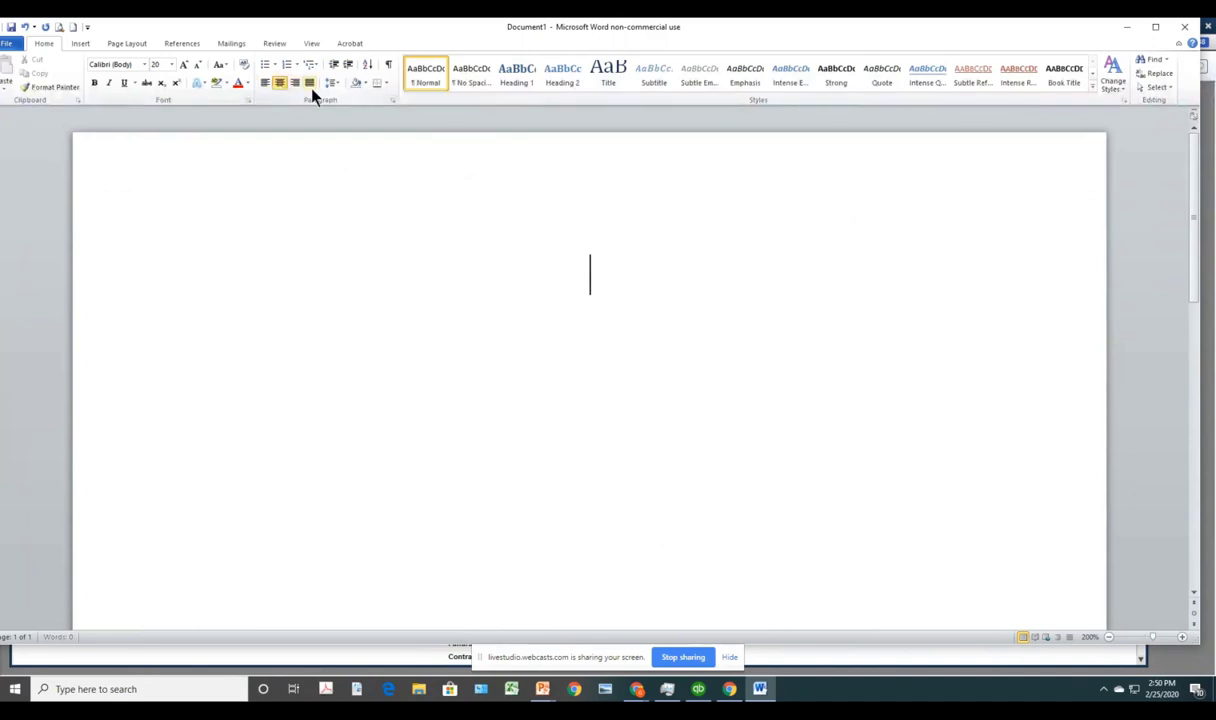
{"action": "type", "text": "EX"}
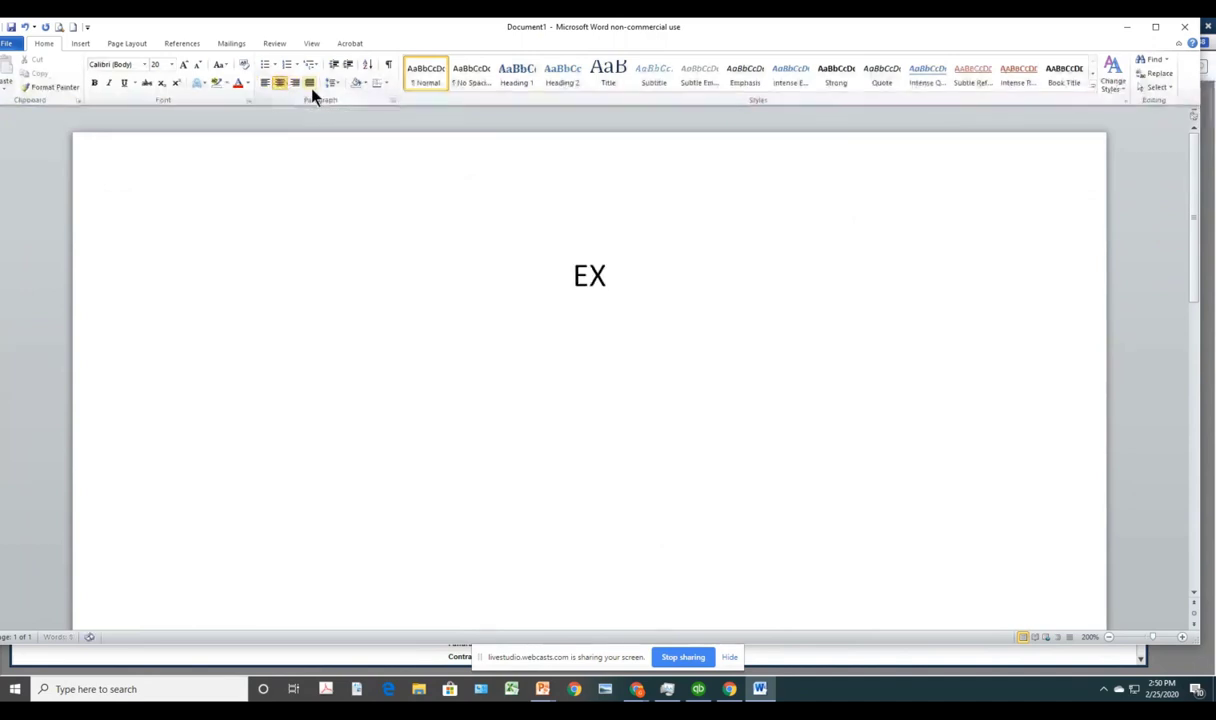
{"action": "type", "text": "PENSES"}
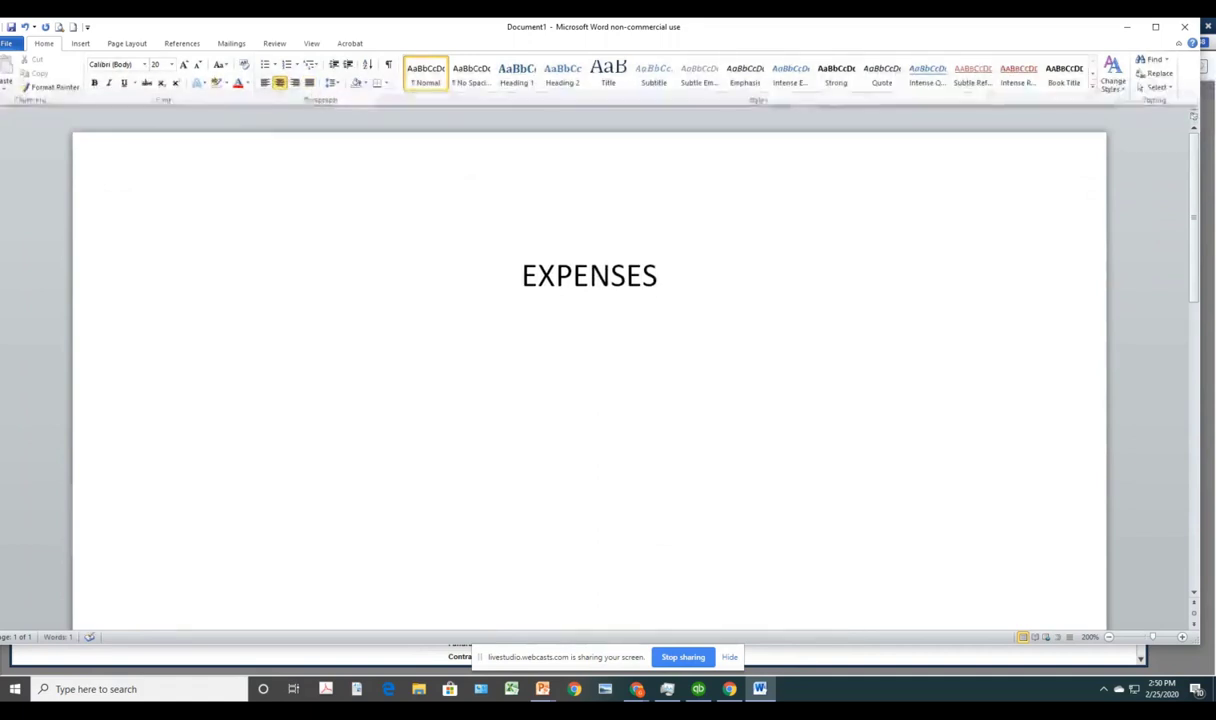
- Underline the EXPENSES heading and start a new line below it without underlining
{"action": "left_click_drag", "start_coordinate": [657, 278], "coordinate": [521, 278]}
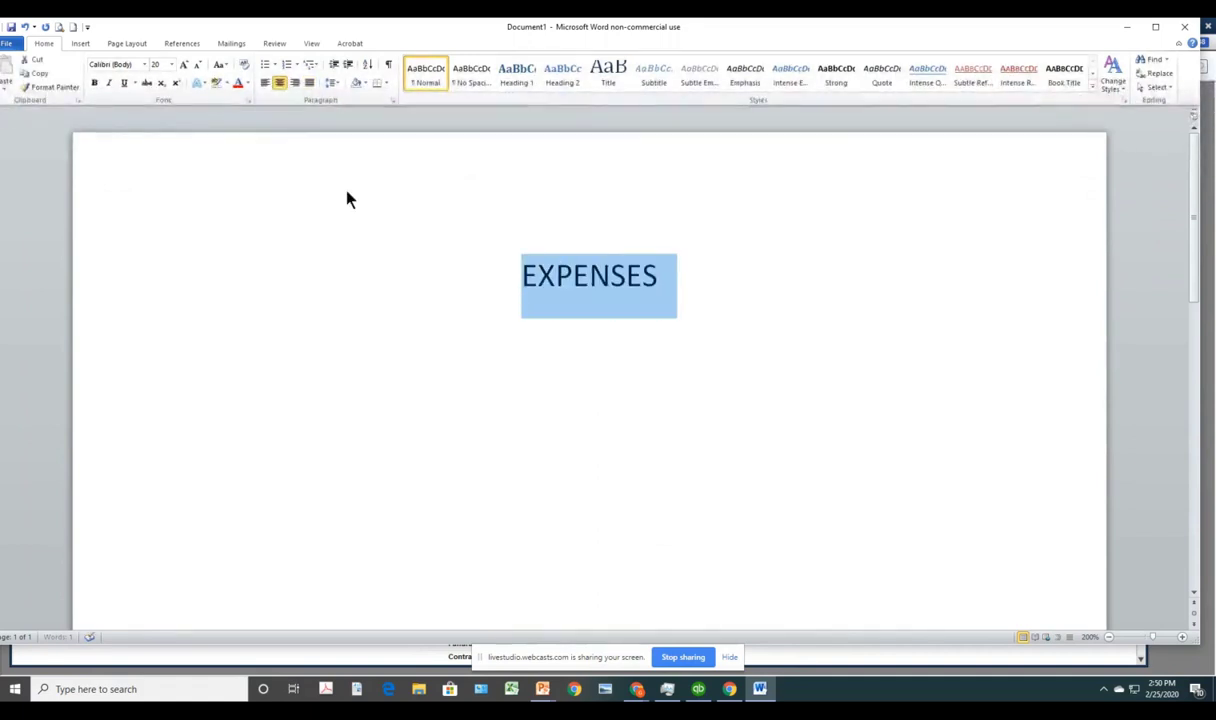
{"action": "left_click", "coordinate": [124, 84]}
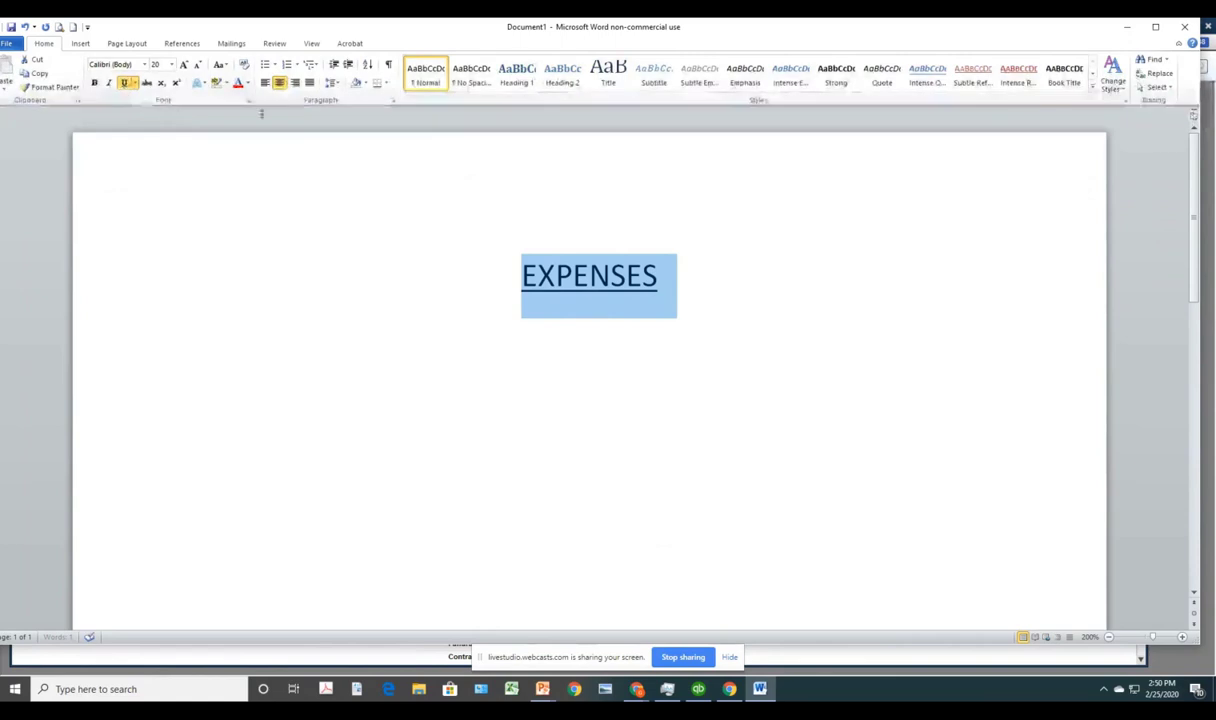
{"action": "left_click", "coordinate": [708, 282]}
{"action": "key", "text": "Return"}
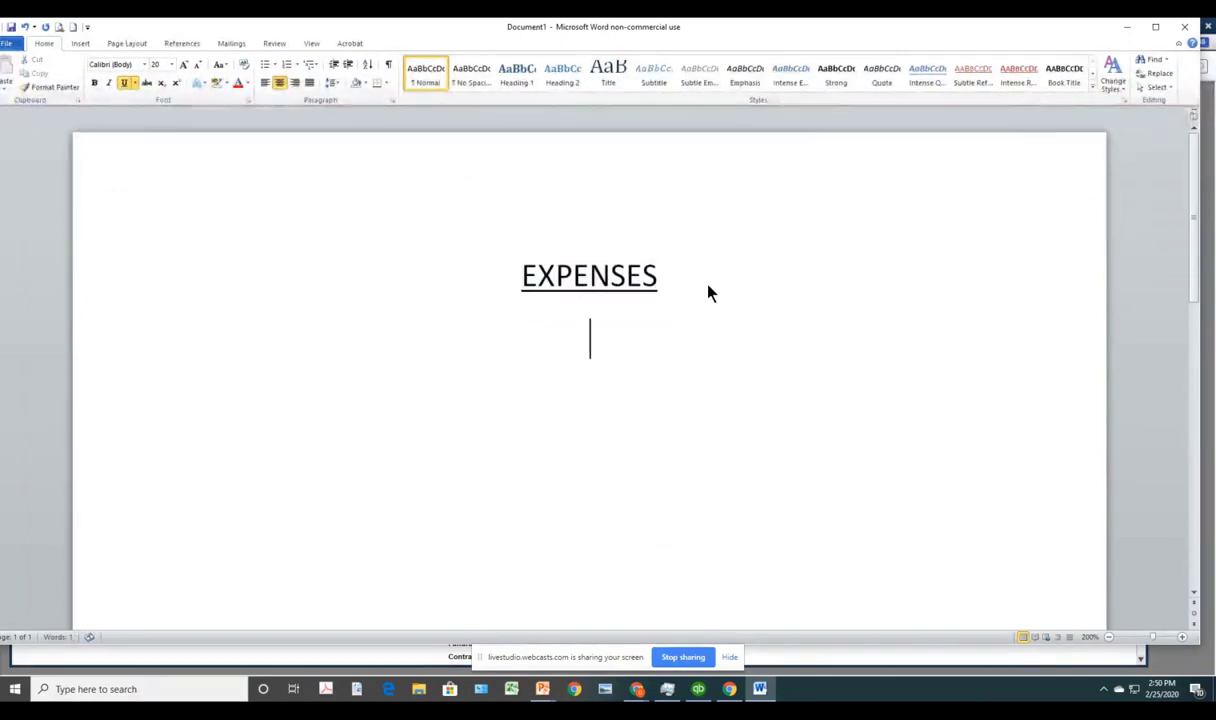
{"action": "left_click", "coordinate": [124, 84]}
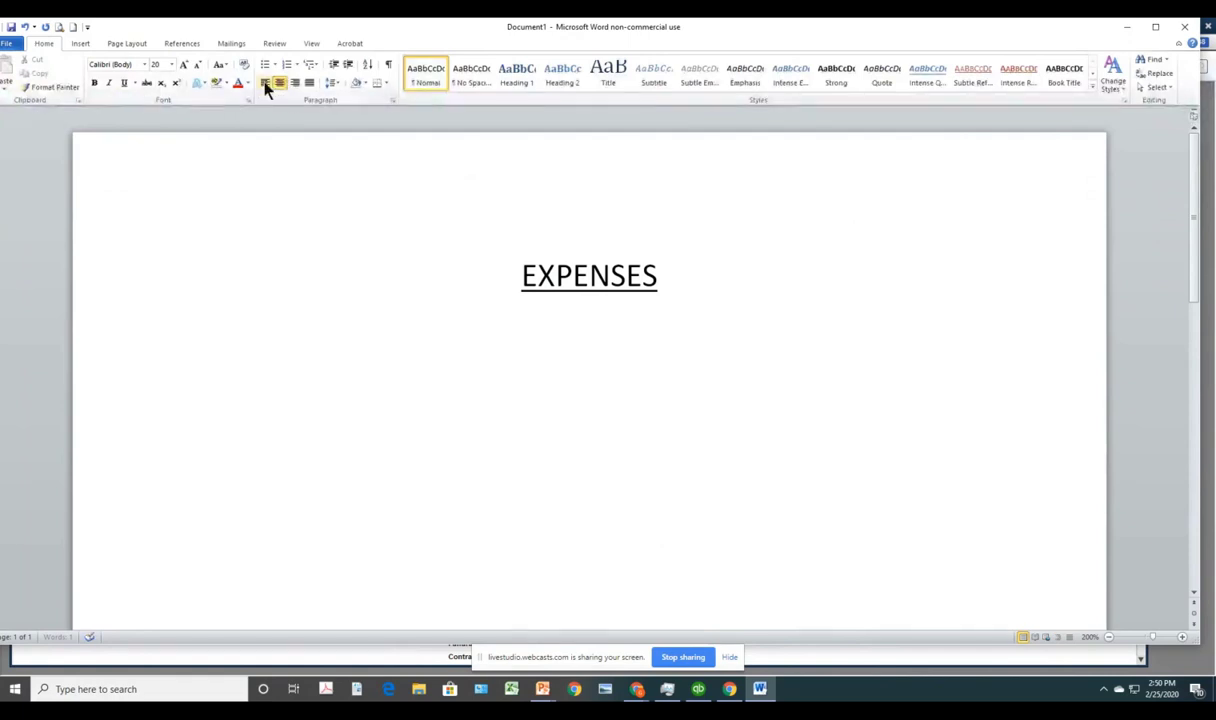
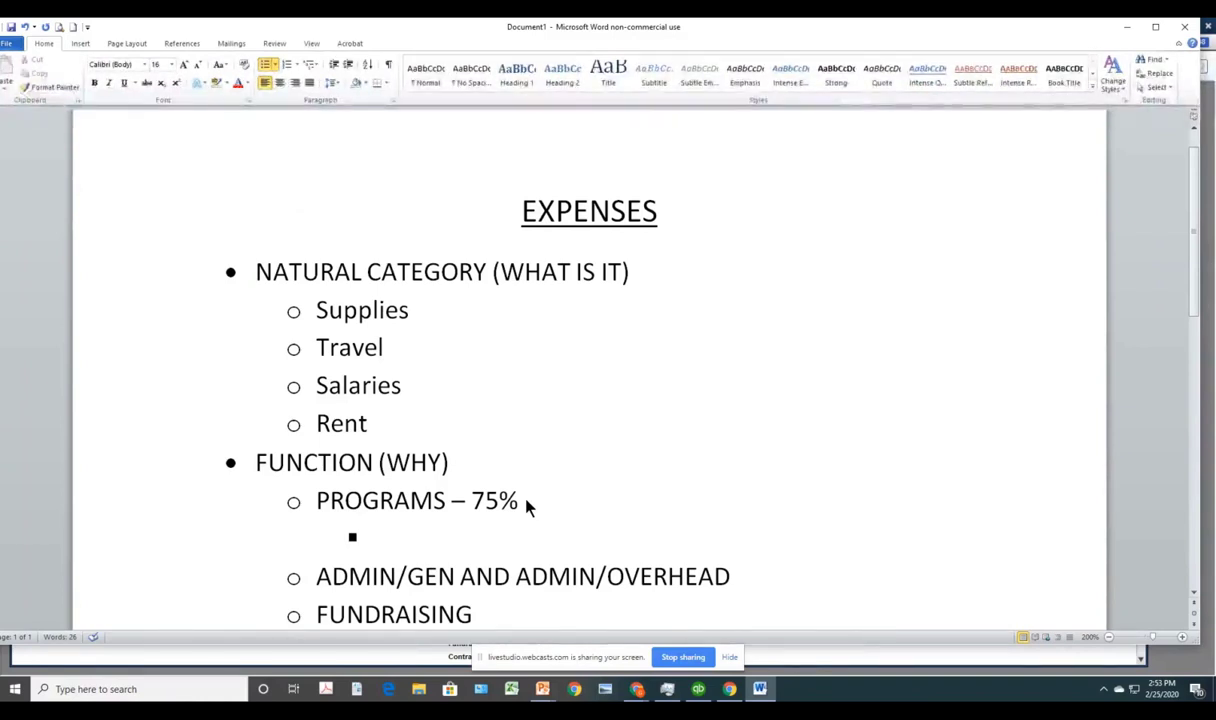
- Add PROGRAM 1 and PROGRAM 2 as sub-bullets under PROGRAMS – 75% in the FUNCTION (WHY) list
{"action": "type", "text": "PRO"}
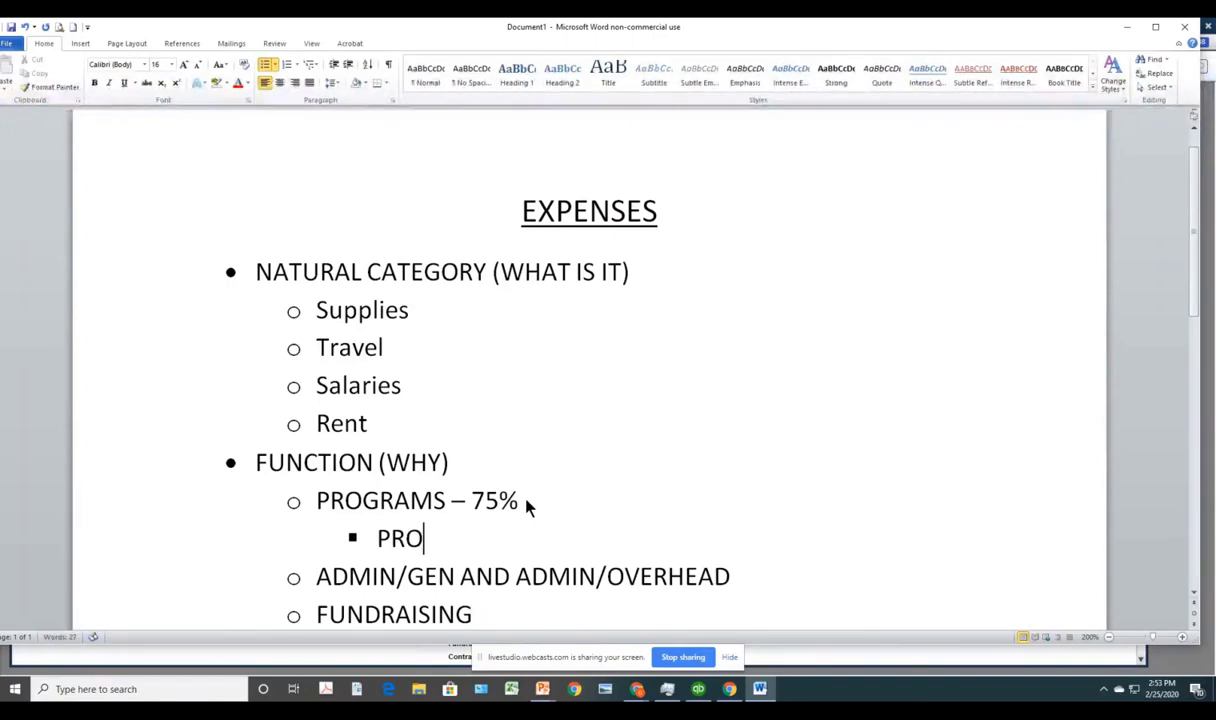
{"action": "type", "text": "GRAM 1"}
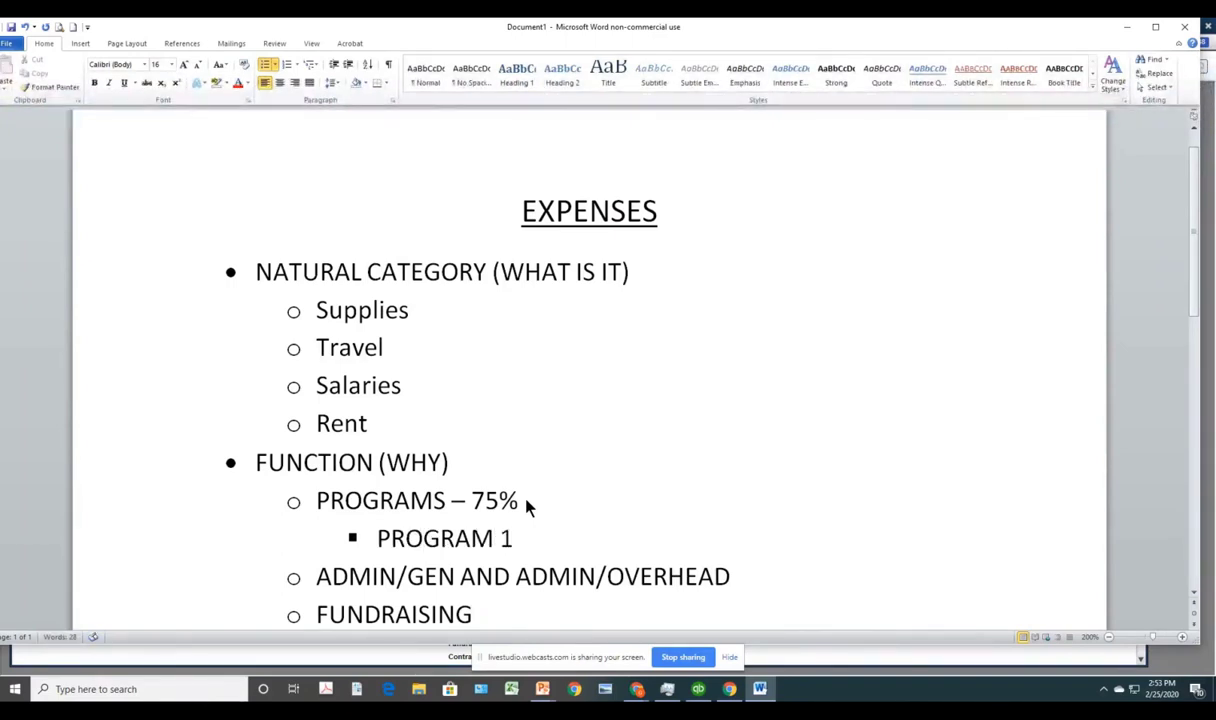
{"action": "key", "text": "Return"}
{"action": "type", "text": "PRO"}
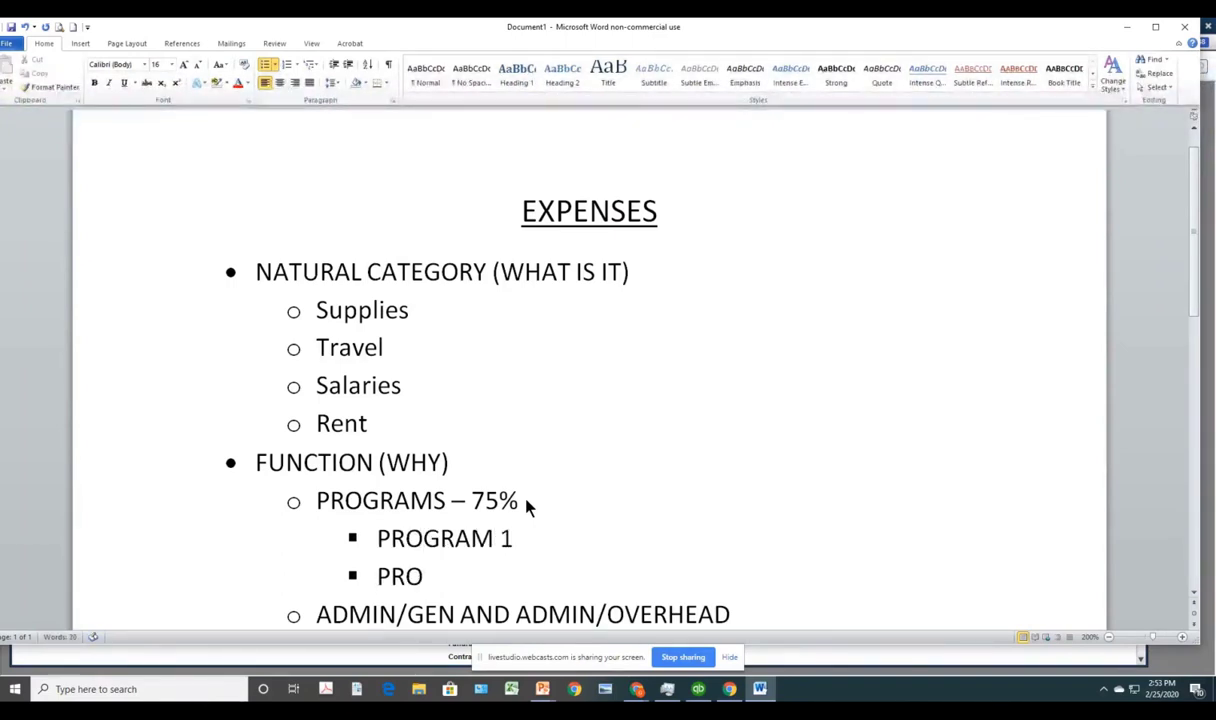
{"action": "type", "text": "GRAM 2"}
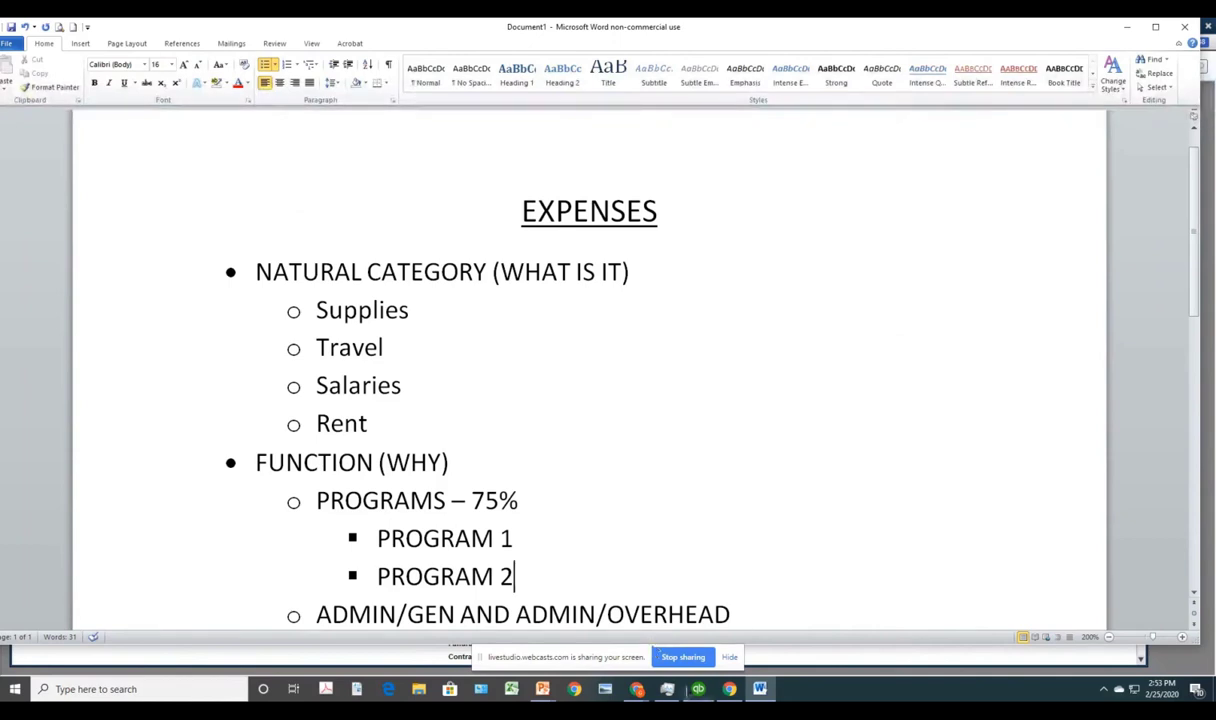
- Switch back to QuickBooks and collapse and re-expand The Aware Campaign Expense and Synergy Conference Expense groups to compare their subaccounts
{"action": "mouse_move", "coordinate": [697, 694]}
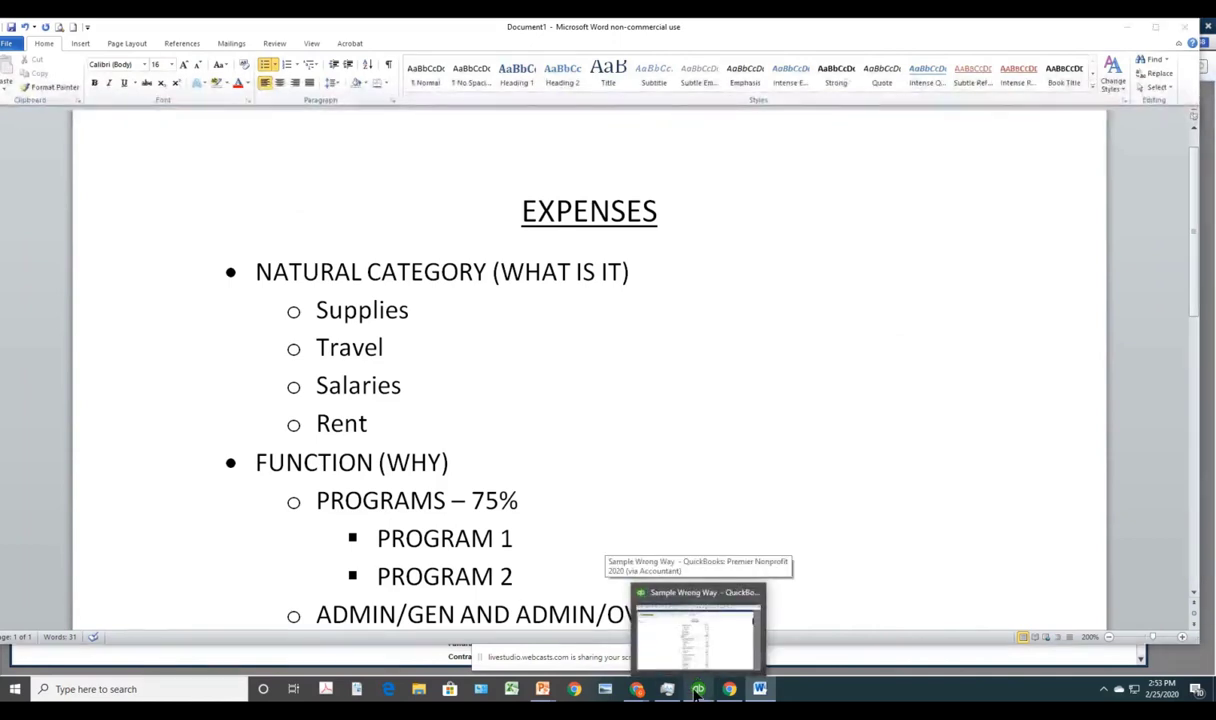
{"action": "left_click", "coordinate": [697, 630]}
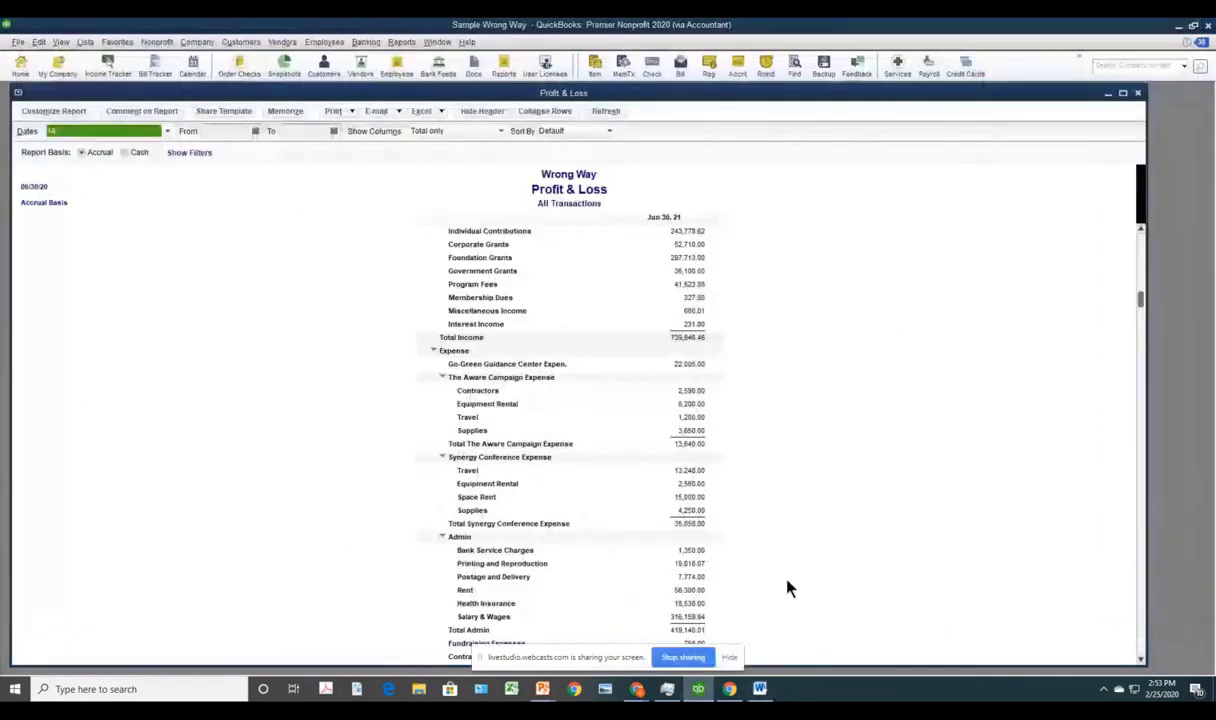
{"action": "left_click", "coordinate": [441, 378]}
{"action": "left_click", "coordinate": [442, 390]}
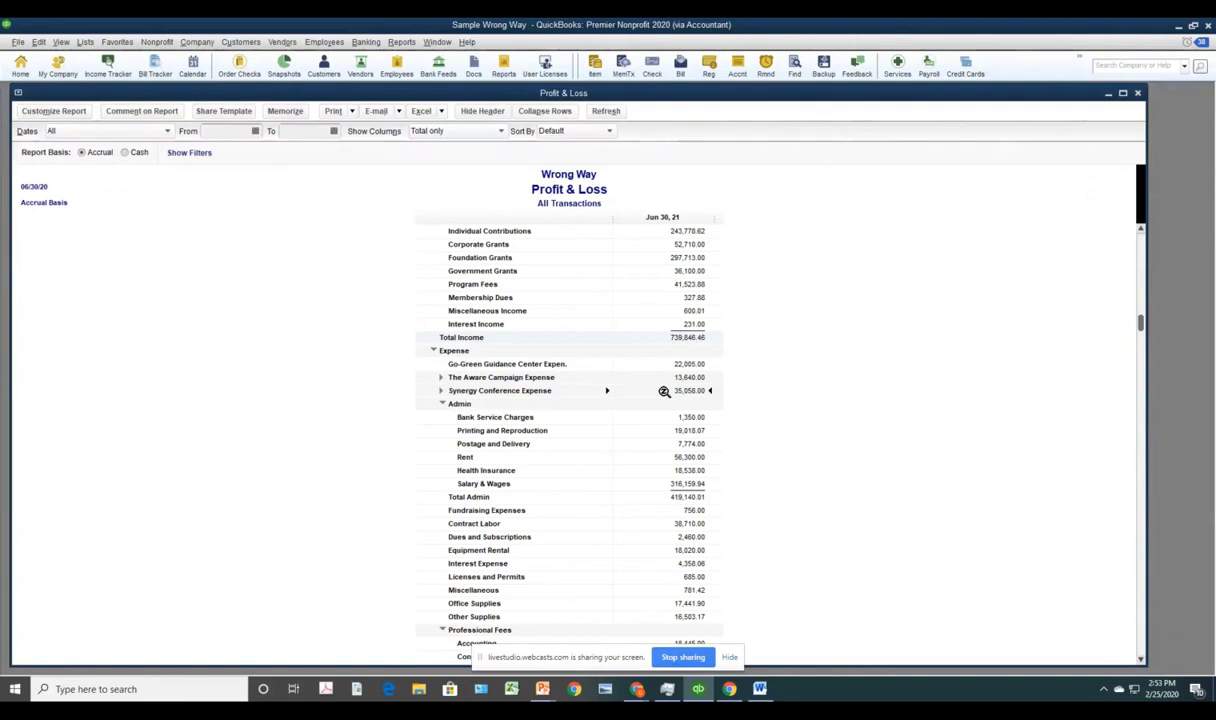
{"action": "left_click", "coordinate": [441, 378]}
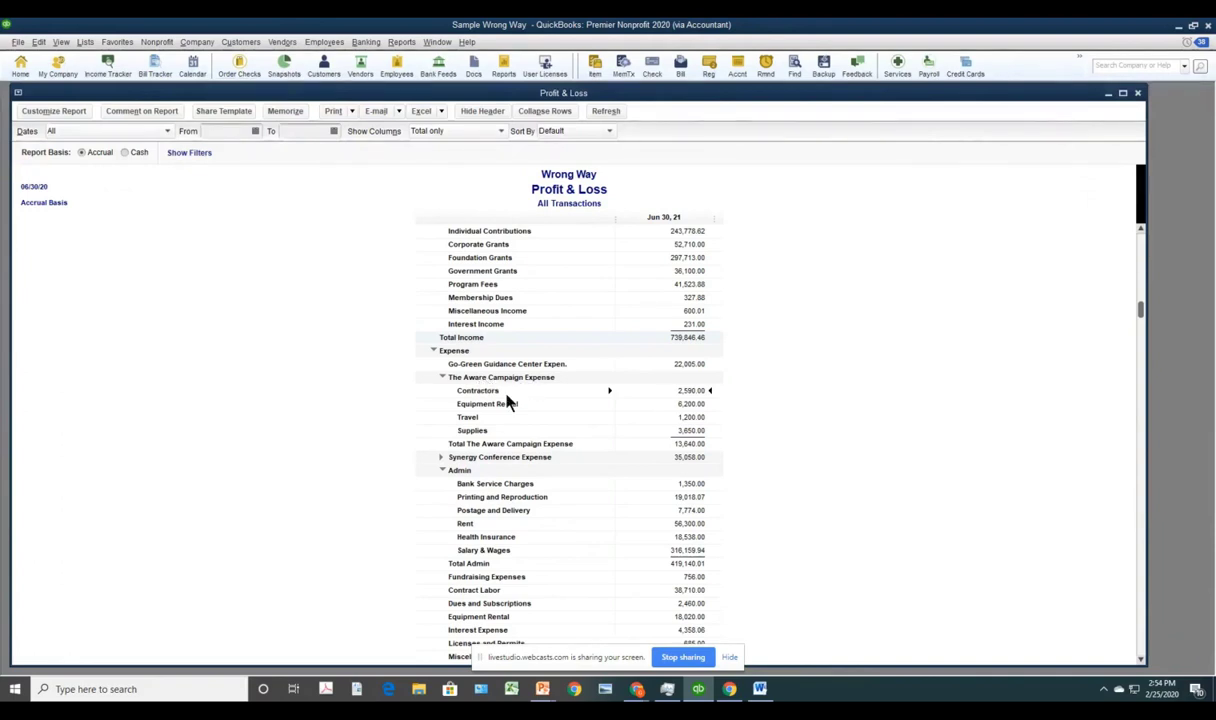
{"action": "left_click", "coordinate": [441, 457]}
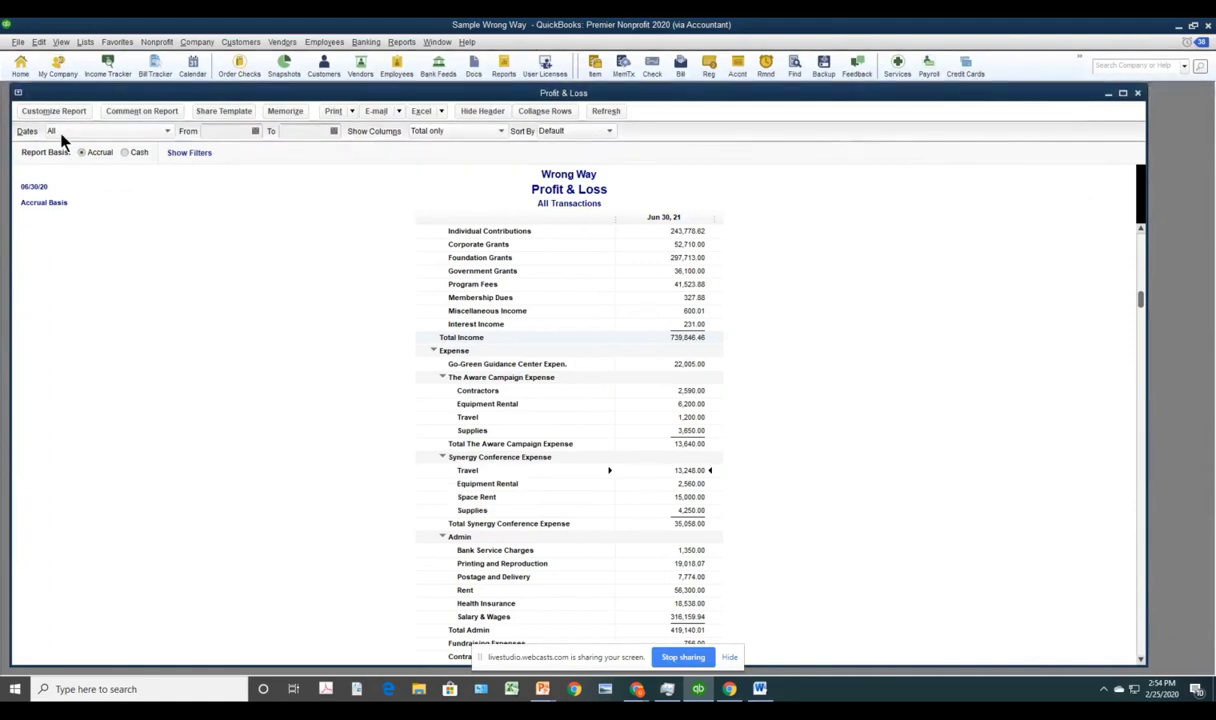
- Open the company file 2020 Non-Profit (Use for Chapter 3,11-12).QBW from the Class folder and accept the sample file notice
{"action": "left_click", "coordinate": [18, 42]}
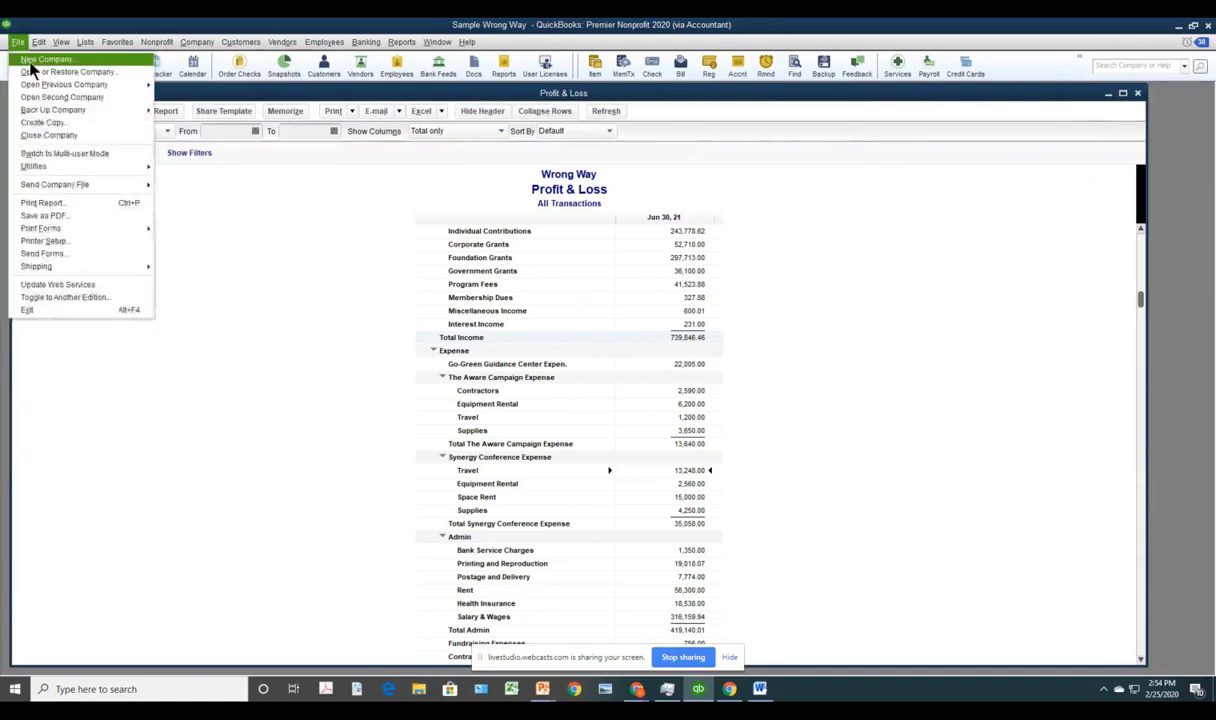
{"action": "mouse_move", "coordinate": [64, 84]}
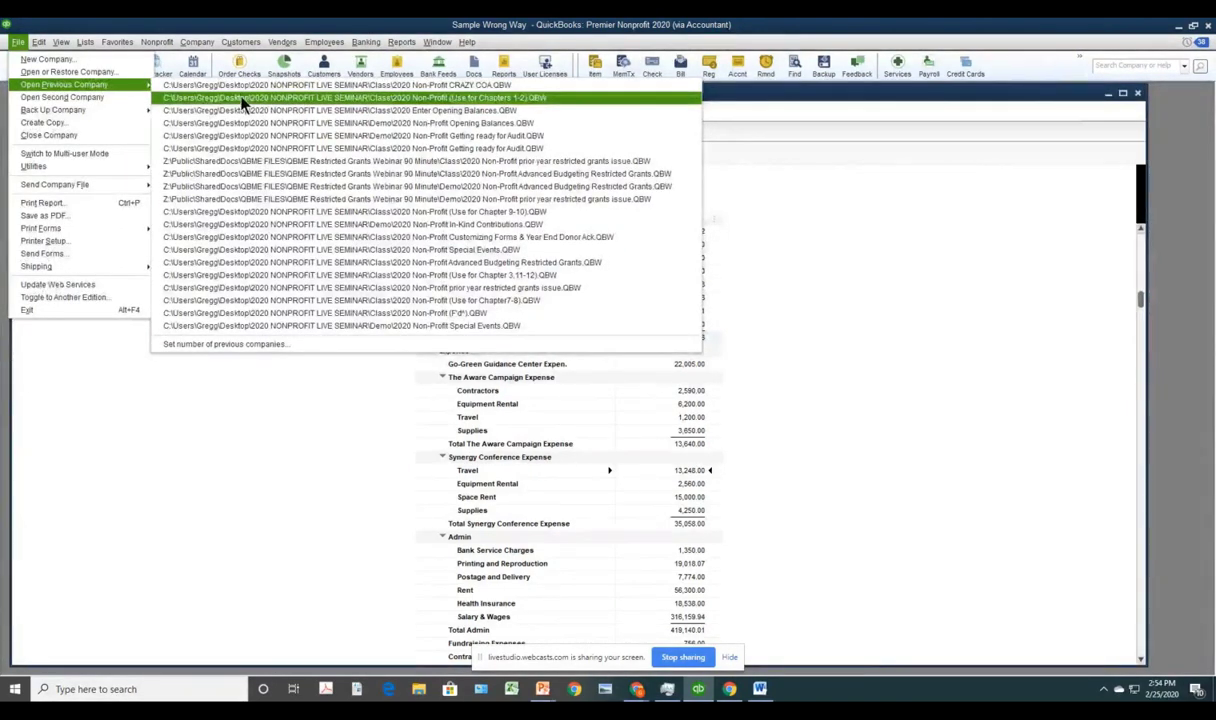
{"action": "left_click", "coordinate": [108, 72]}
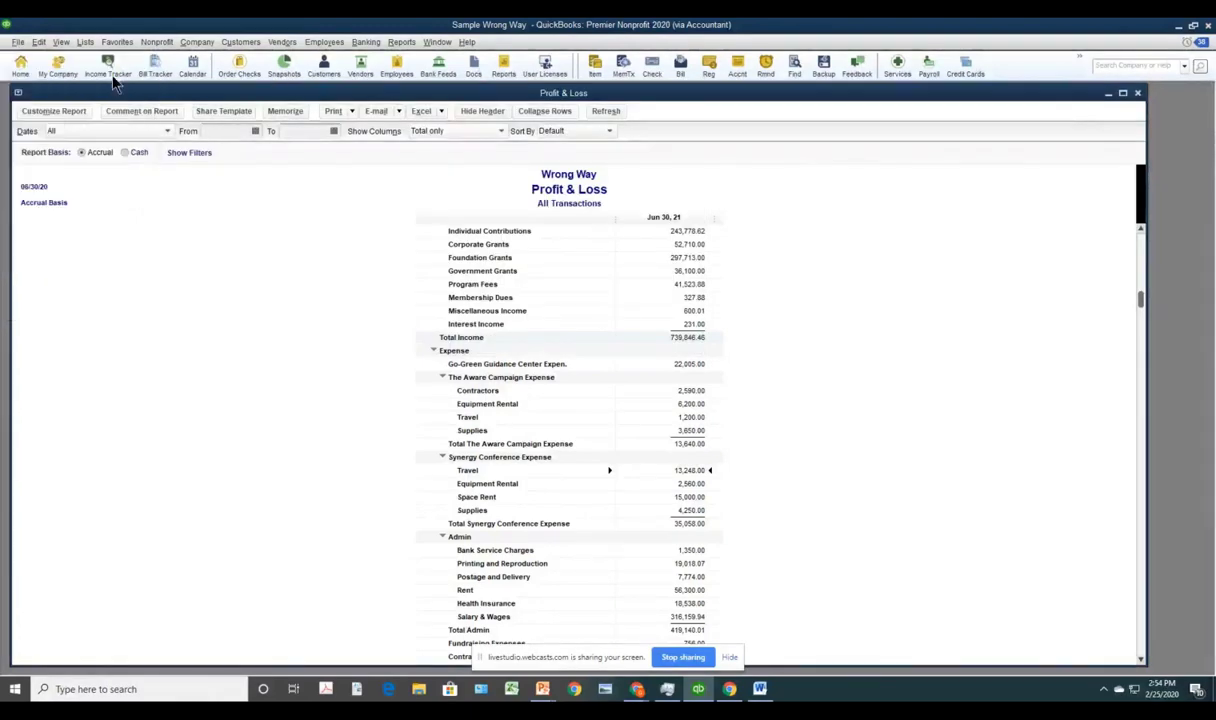
{"action": "left_click", "coordinate": [184, 393]}
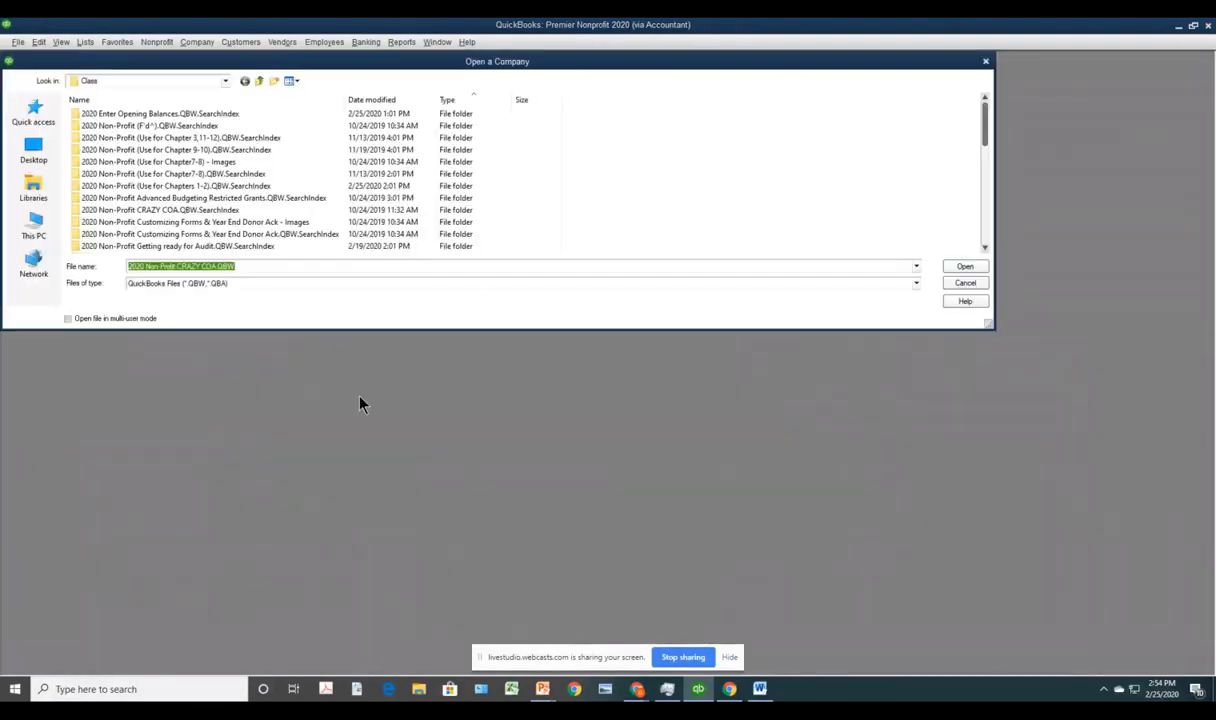
{"action": "left_click_drag", "start_coordinate": [982, 130], "coordinate": [980, 212]}
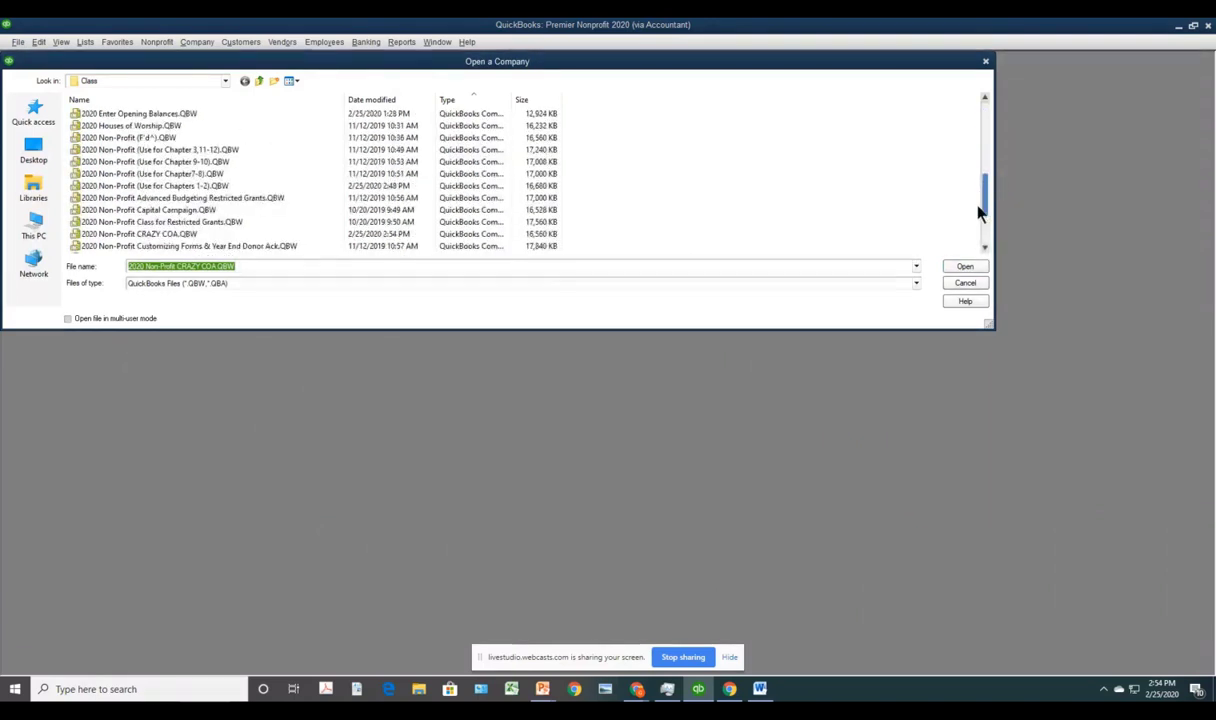
{"action": "left_click", "coordinate": [230, 156]}
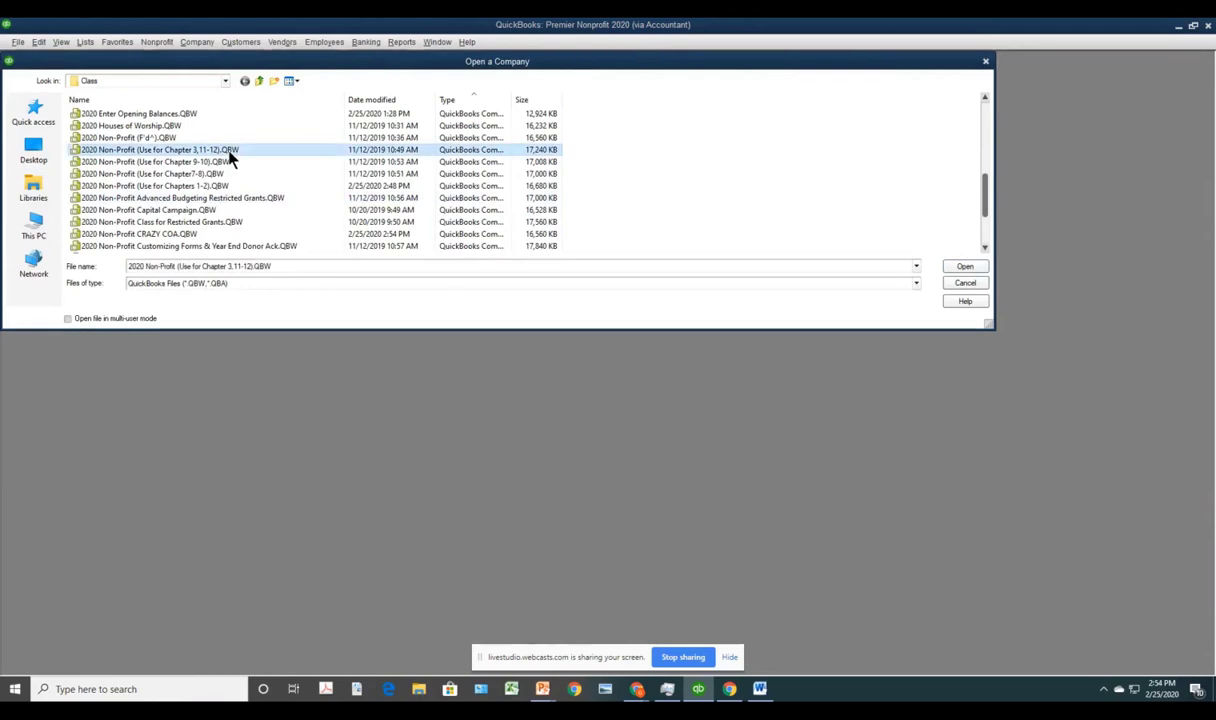
{"action": "right_click", "coordinate": [231, 155]}
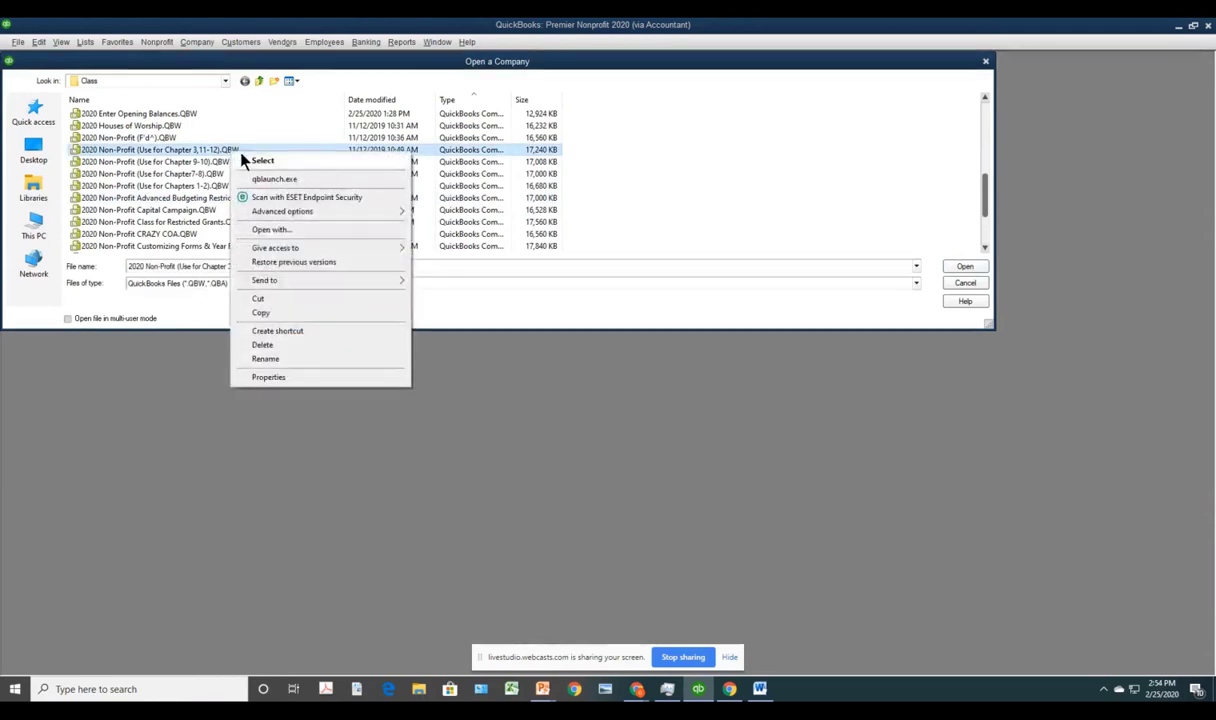
{"action": "left_click", "coordinate": [250, 160]}
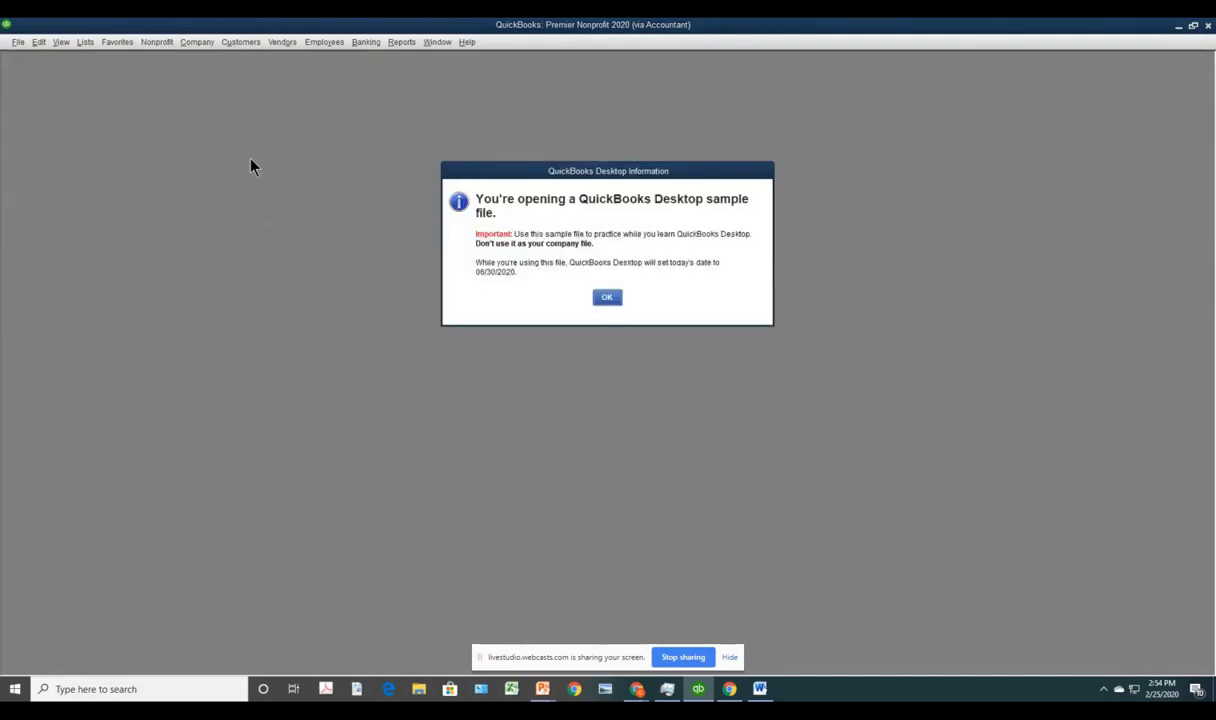
{"action": "left_click", "coordinate": [607, 297]}
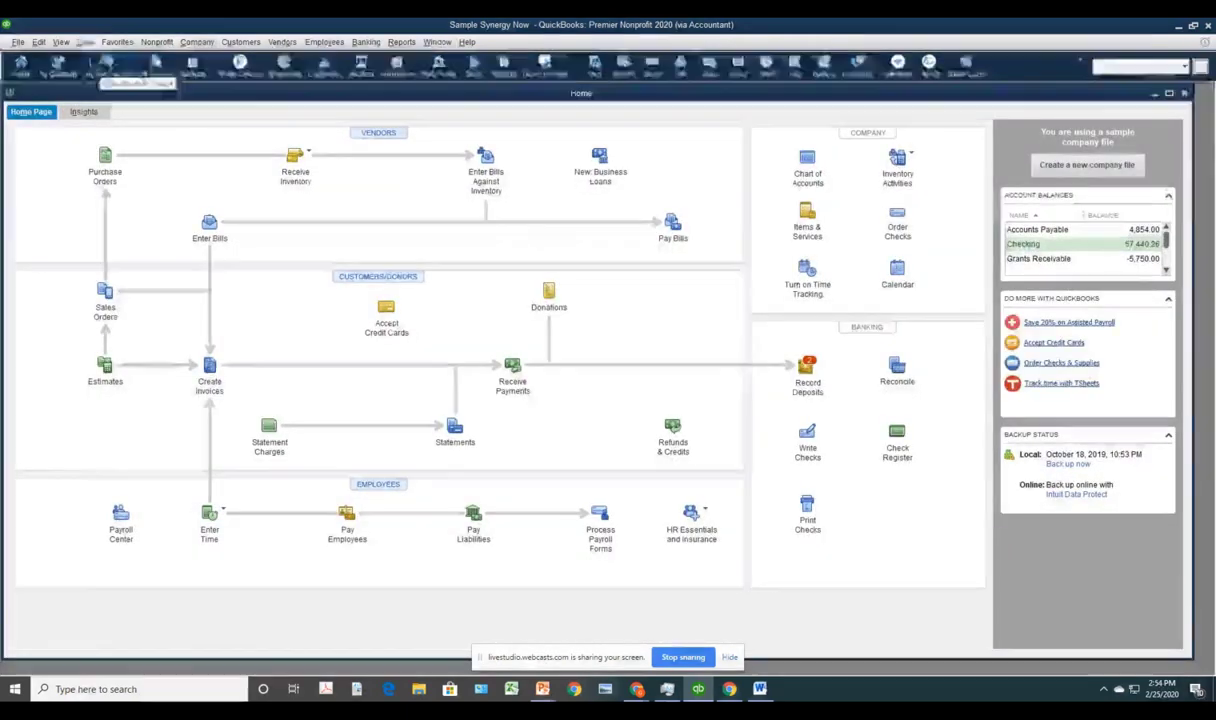
- Check the Use class tracking for transactions option in the company-wide Accounting preferences, keep it enabled, and accept the preferences
{"action": "left_click", "coordinate": [39, 44]}
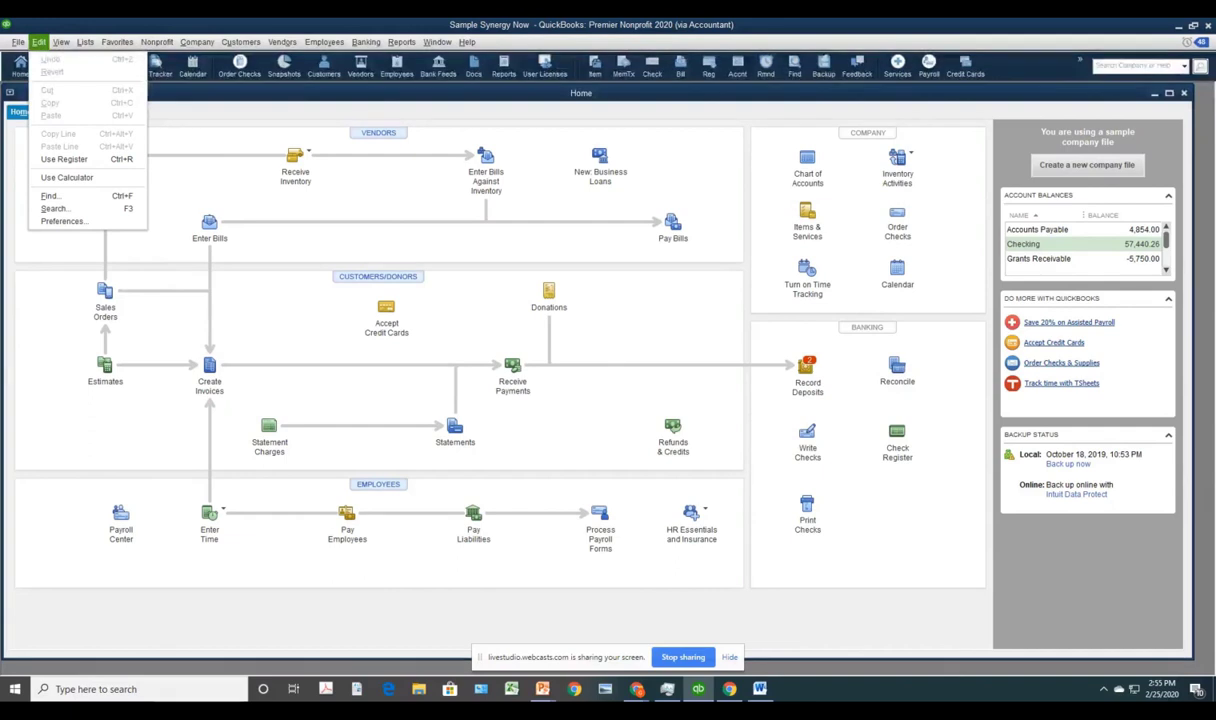
{"action": "left_click", "coordinate": [60, 221]}
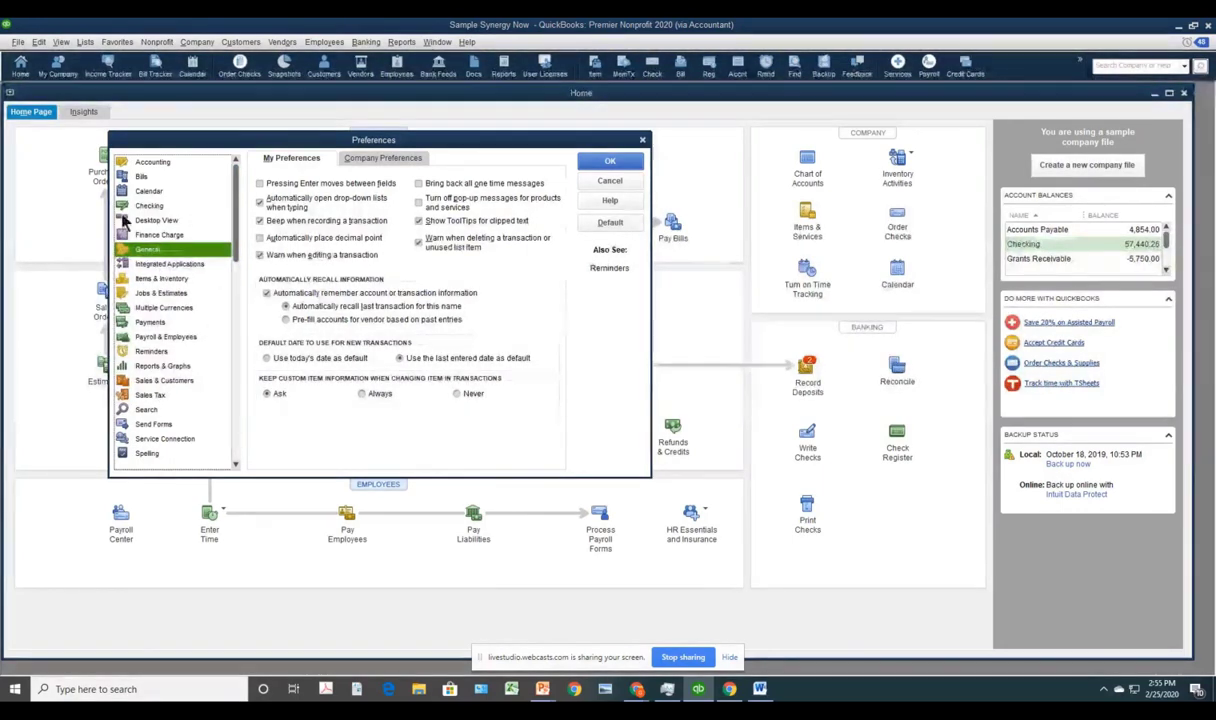
{"action": "left_click", "coordinate": [153, 162]}
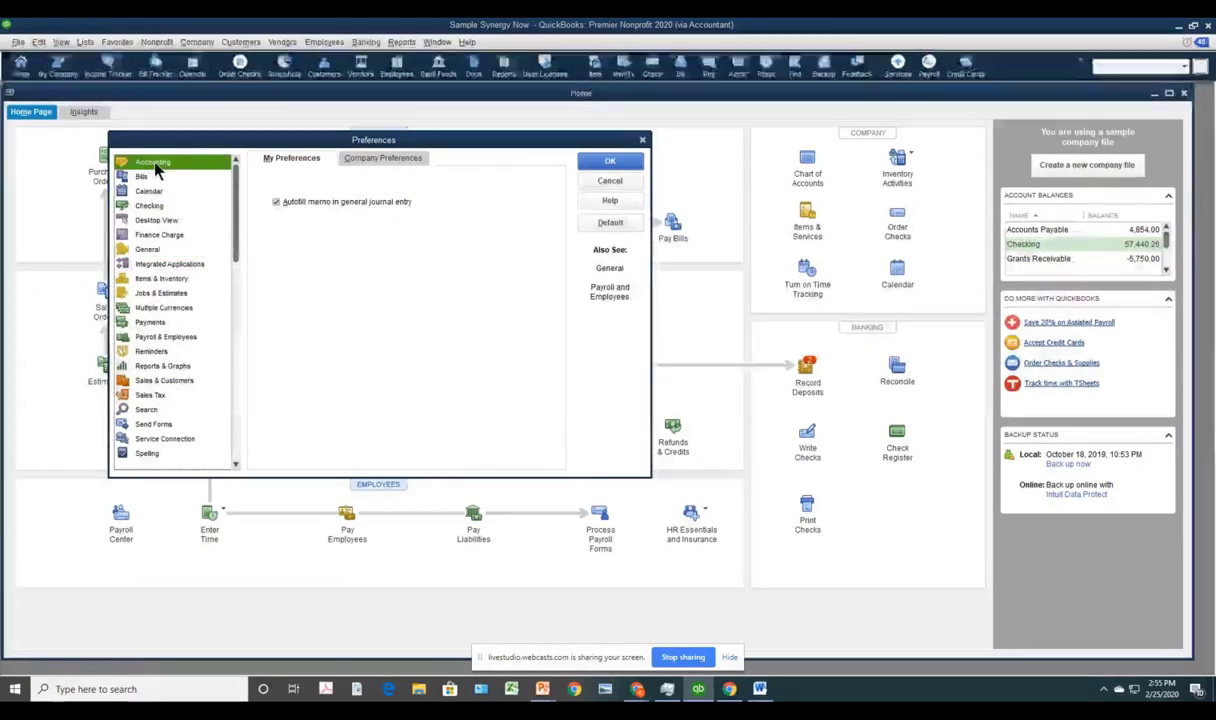
{"action": "left_click", "coordinate": [370, 157]}
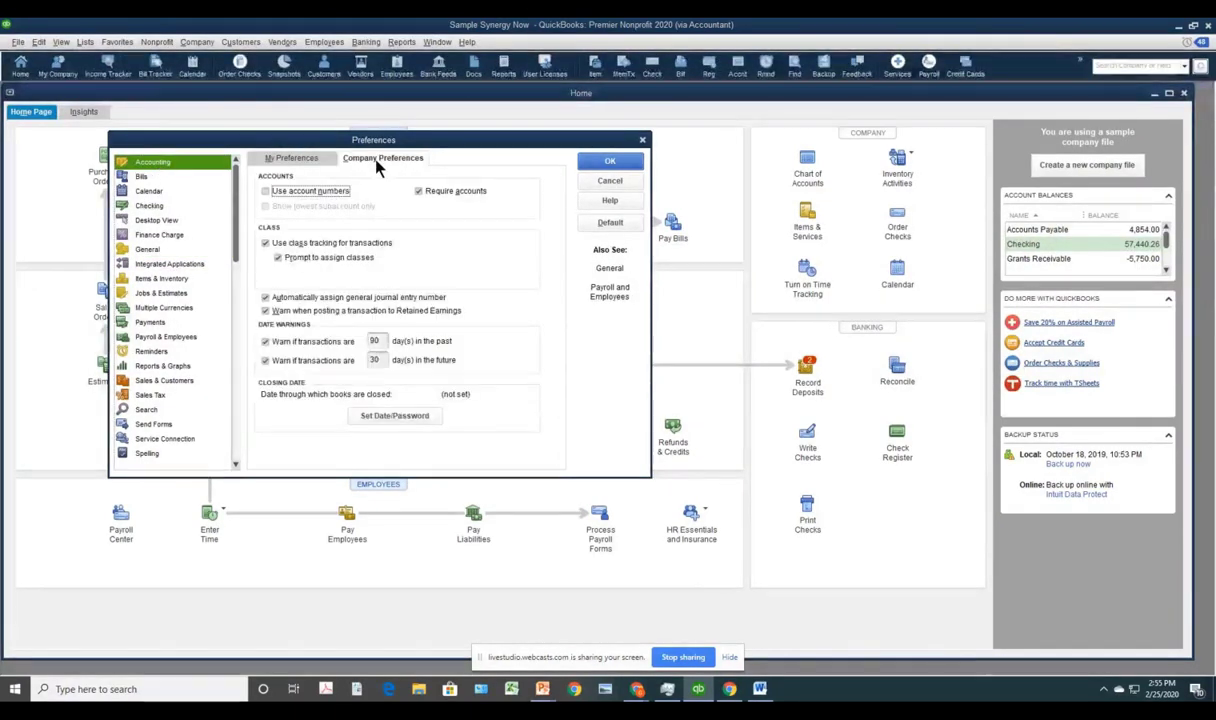
{"action": "left_click", "coordinate": [266, 244]}
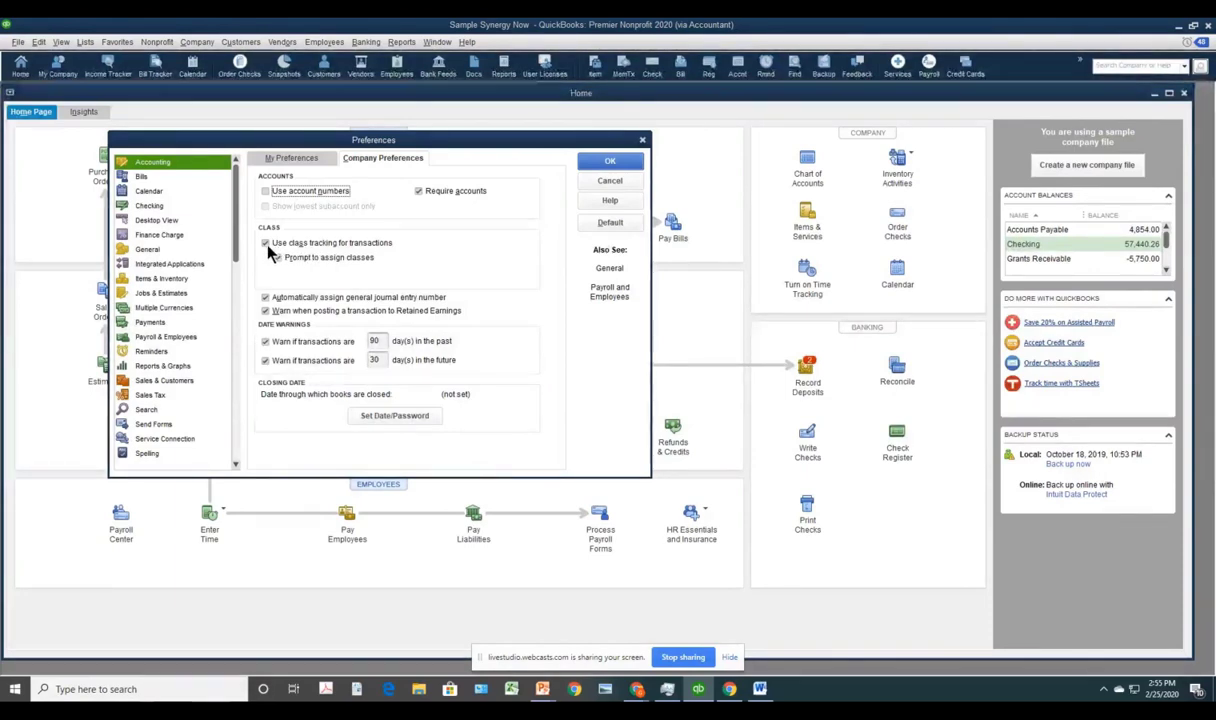
{"action": "left_click", "coordinate": [265, 243]}
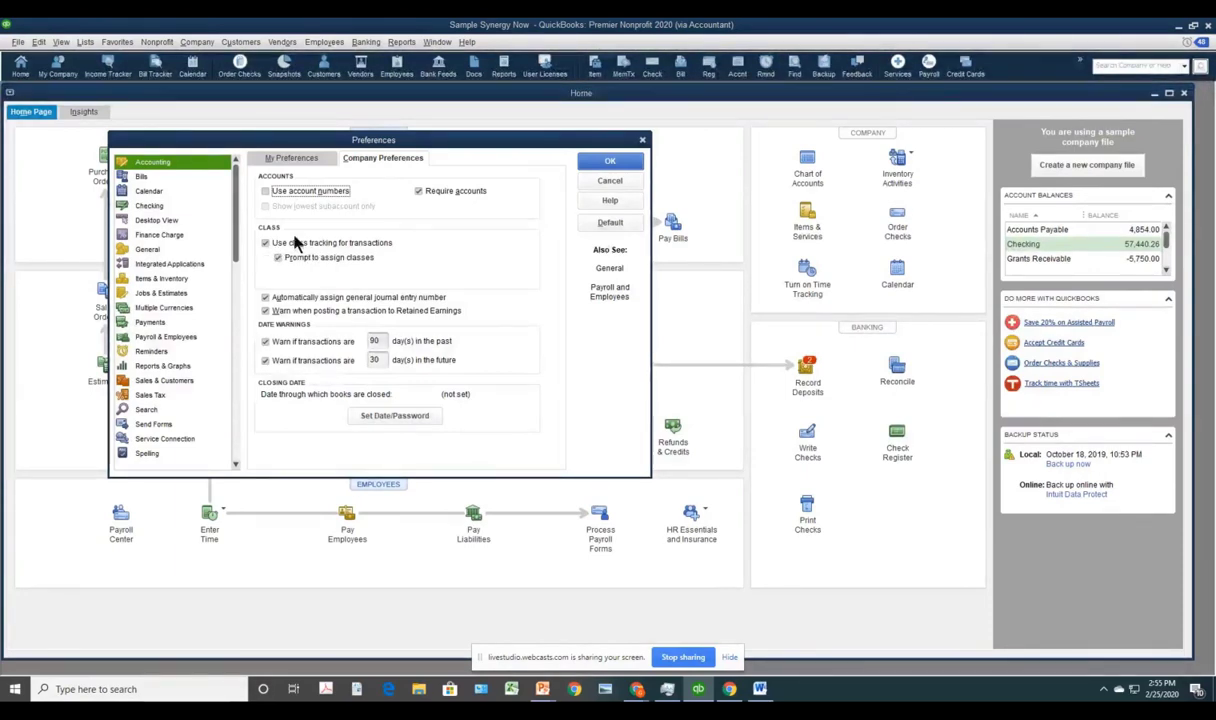
{"action": "left_click", "coordinate": [610, 161]}
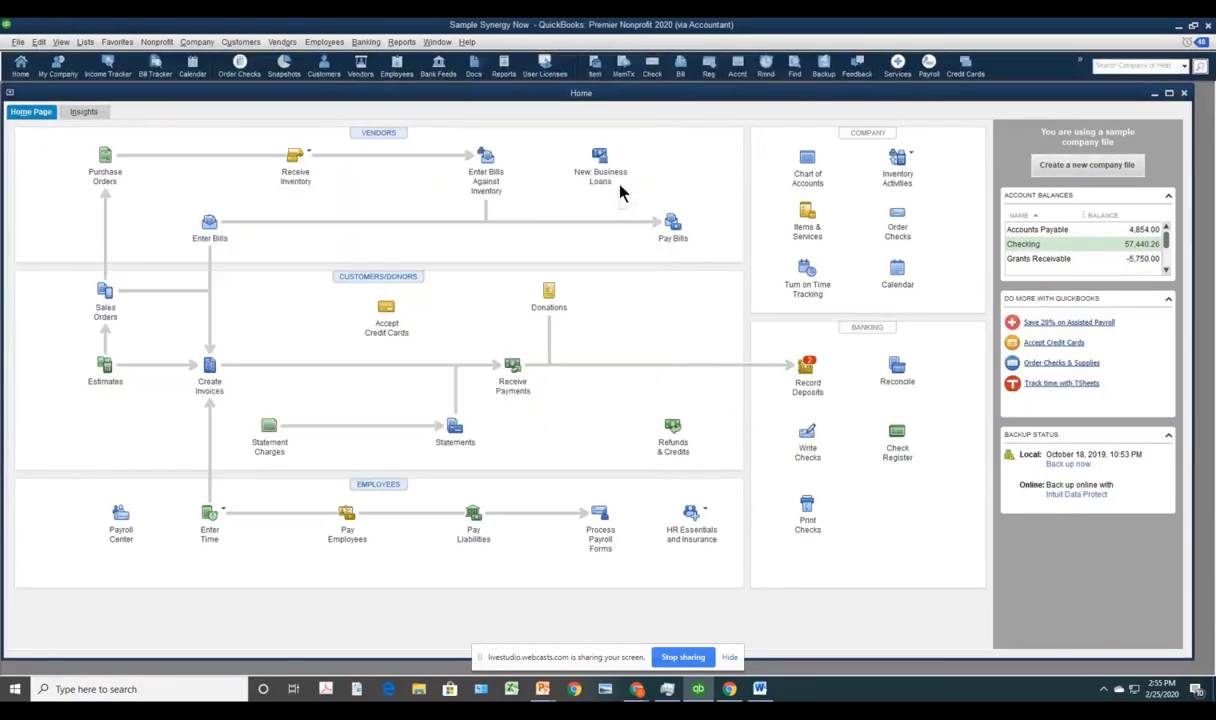
- Open the Class List, enlarge its window, and reposition it over the home page
{"action": "left_click", "coordinate": [87, 43]}
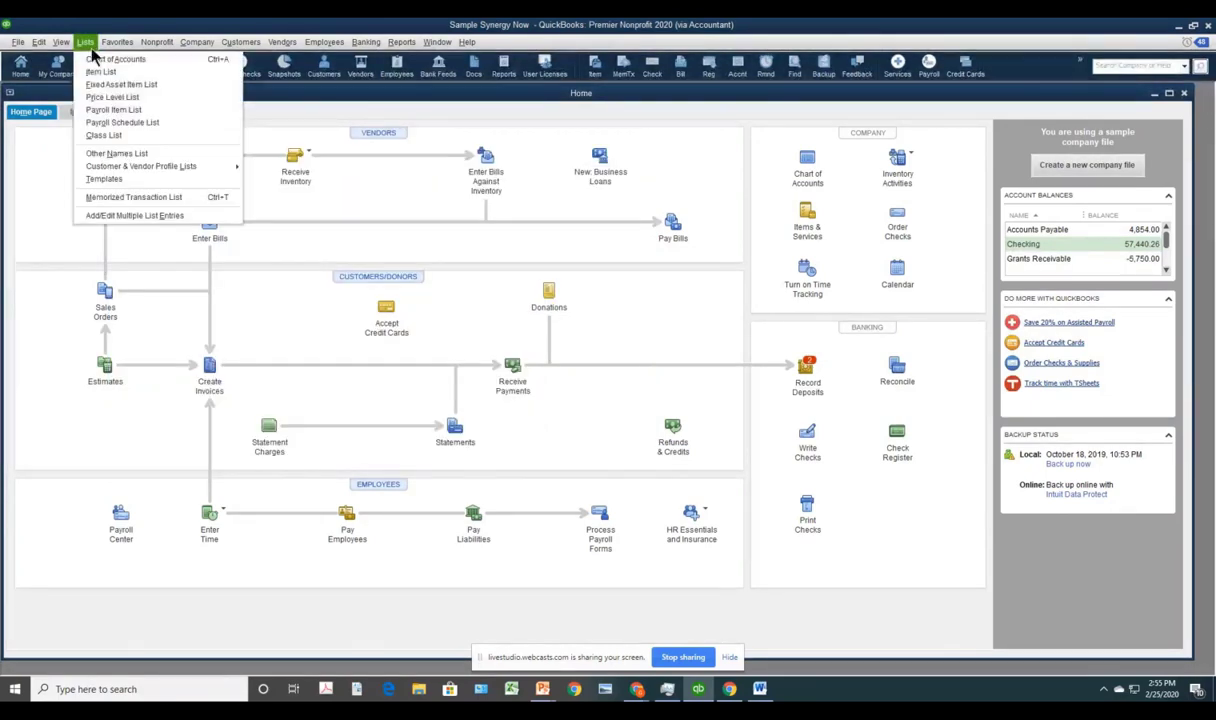
{"action": "left_click", "coordinate": [105, 136]}
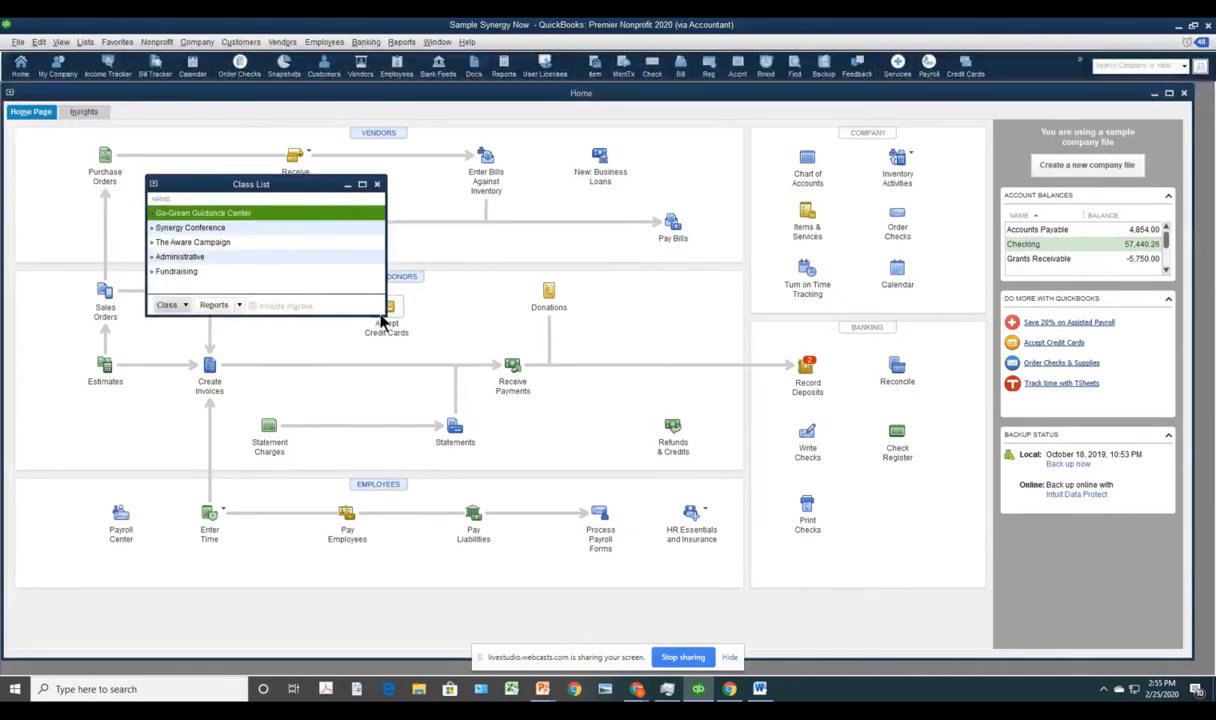
{"action": "left_click_drag", "start_coordinate": [380, 316], "coordinate": [563, 459]}
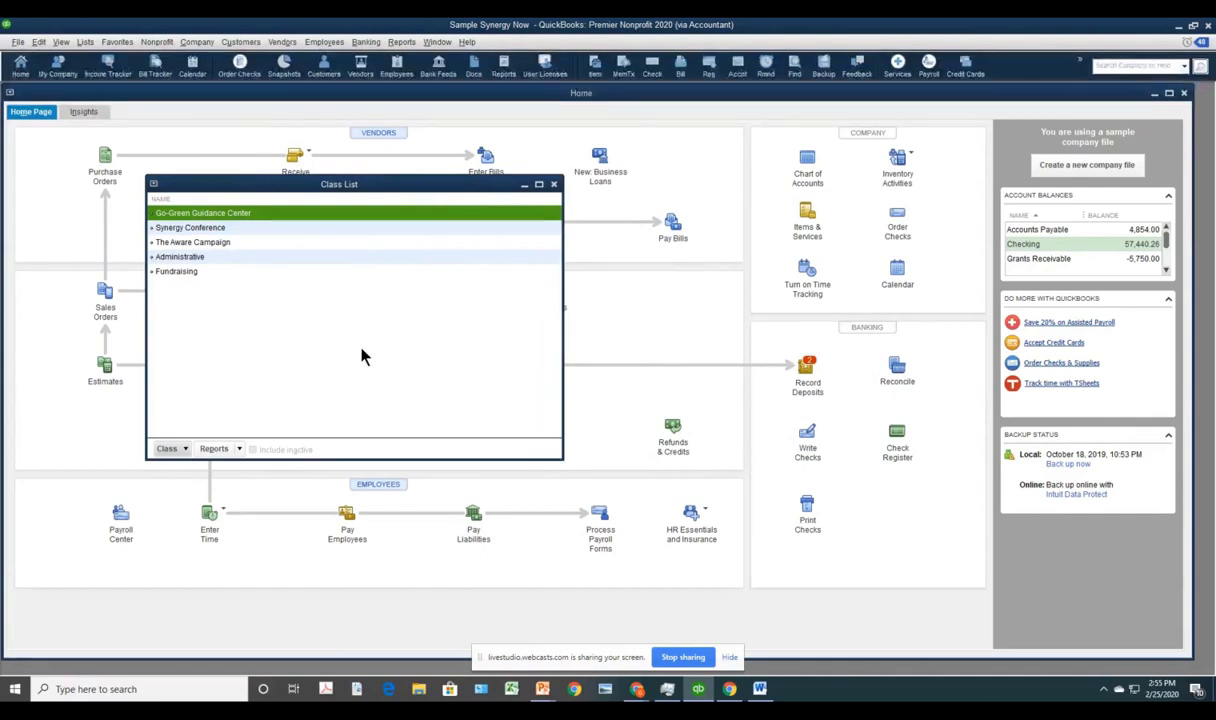
{"action": "left_click_drag", "start_coordinate": [274, 185], "coordinate": [471, 198]}
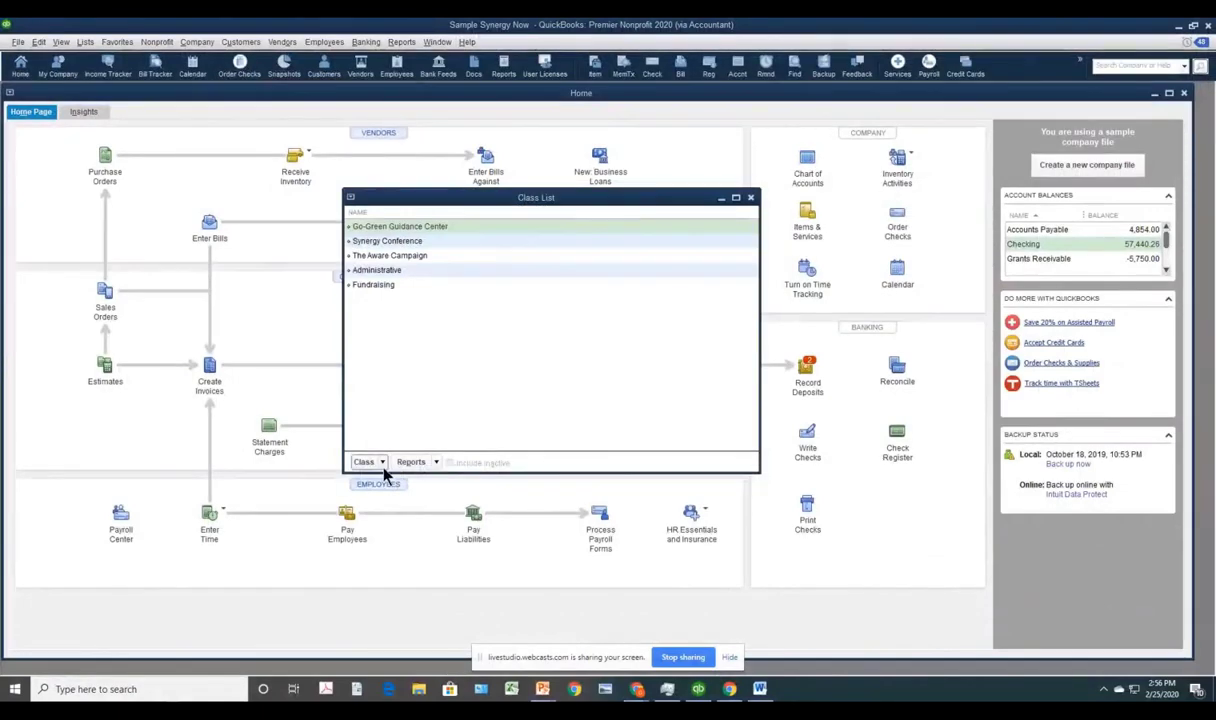
- Create a new class named nEW PROGRAM in the Class List
{"action": "left_click", "coordinate": [366, 462]}
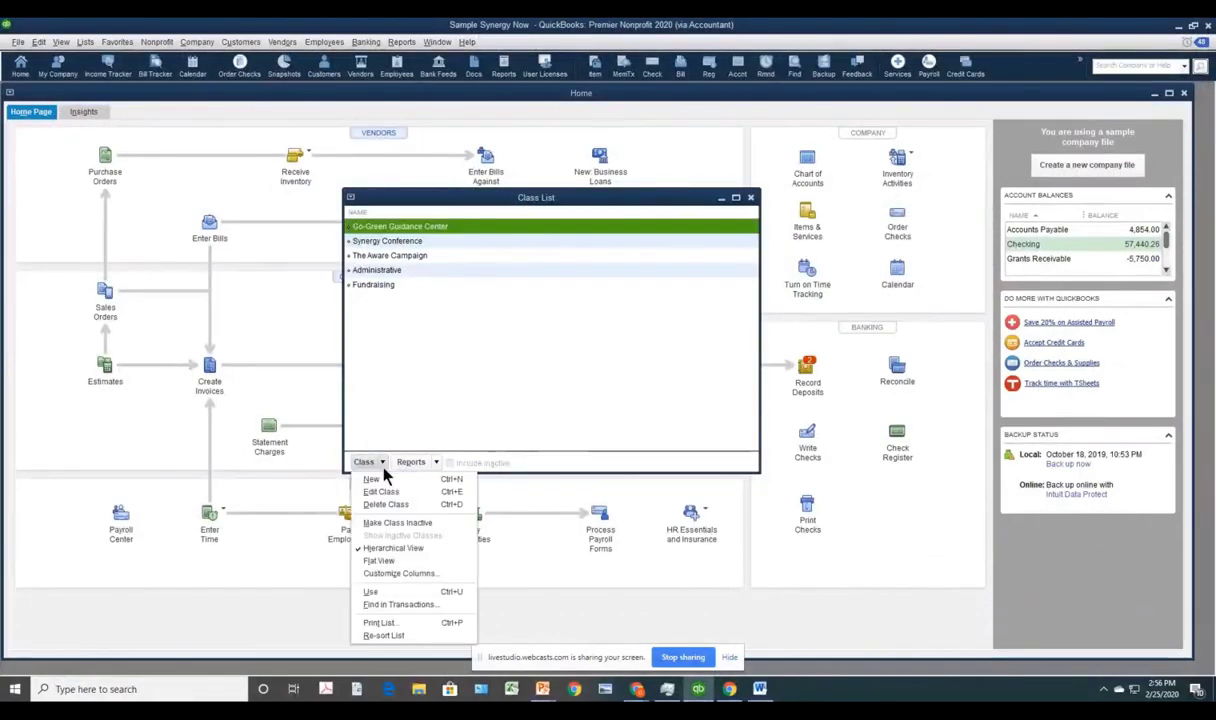
{"action": "left_click", "coordinate": [372, 479]}
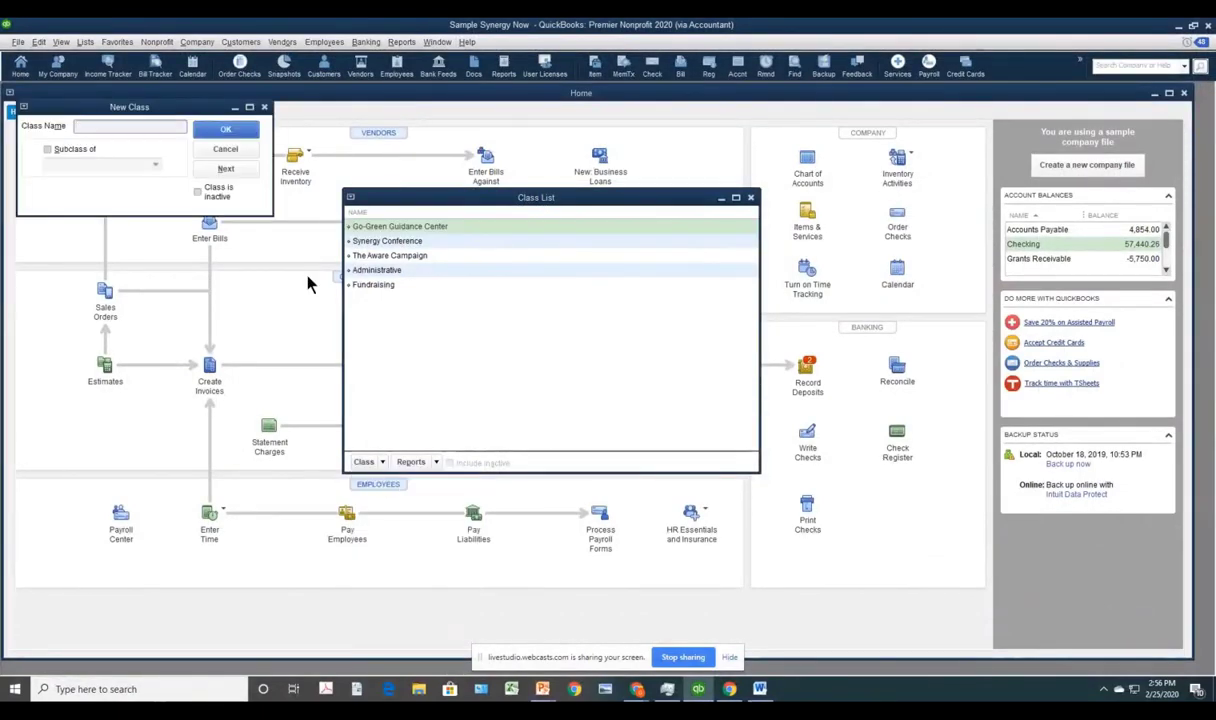
{"action": "type", "text": "n"}
{"action": "type", "text": "EW gRO"}
{"action": "double_click", "coordinate": [115, 127]}
{"action": "type", "text": "PROGRAM"}
{"action": "left_click", "coordinate": [207, 133]}
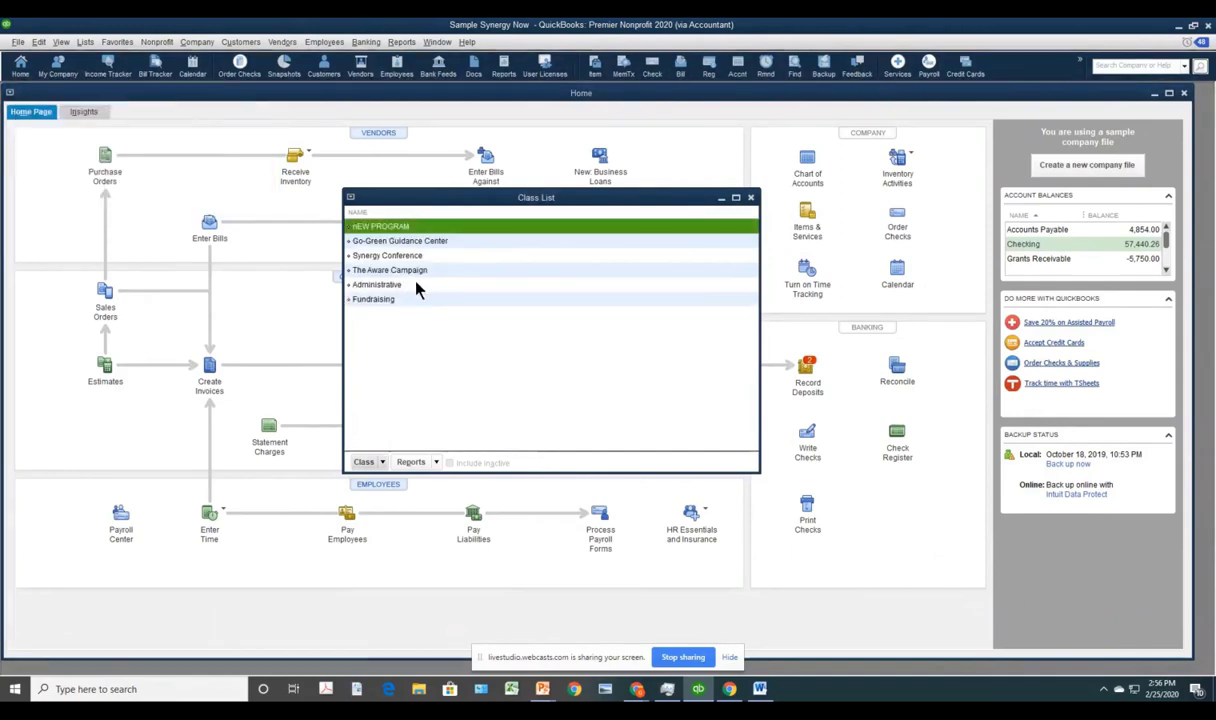
- Move nEW PROGRAM below Go-Green Guidance Center, indent it as a subclass of that class, and close the Class List
{"action": "left_click_drag", "start_coordinate": [349, 226], "coordinate": [349, 248]}
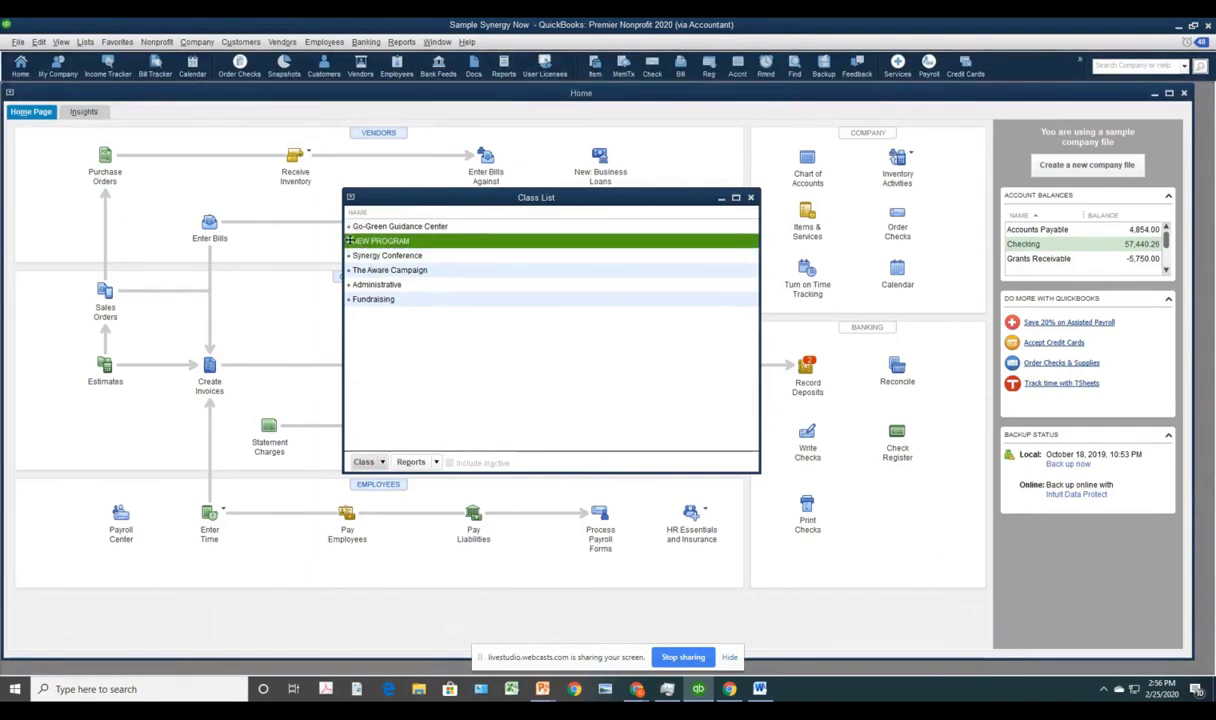
{"action": "left_click_drag", "start_coordinate": [348, 241], "coordinate": [362, 241]}
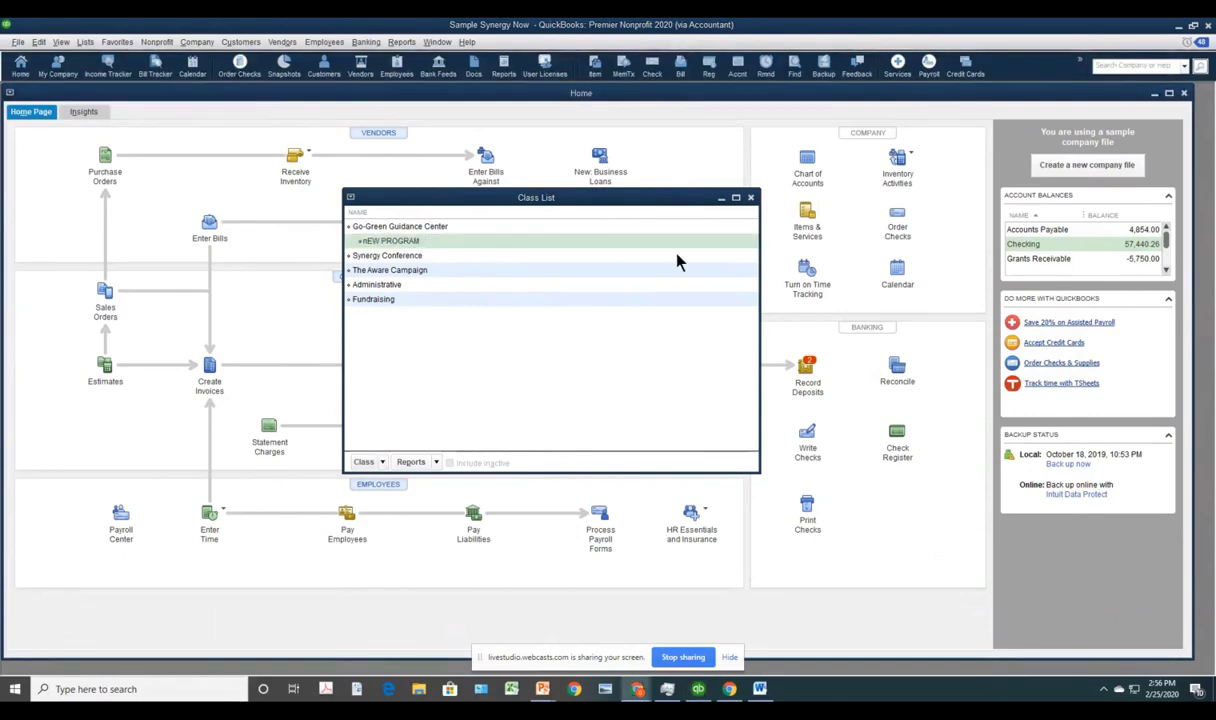
{"action": "left_click", "coordinate": [750, 198]}
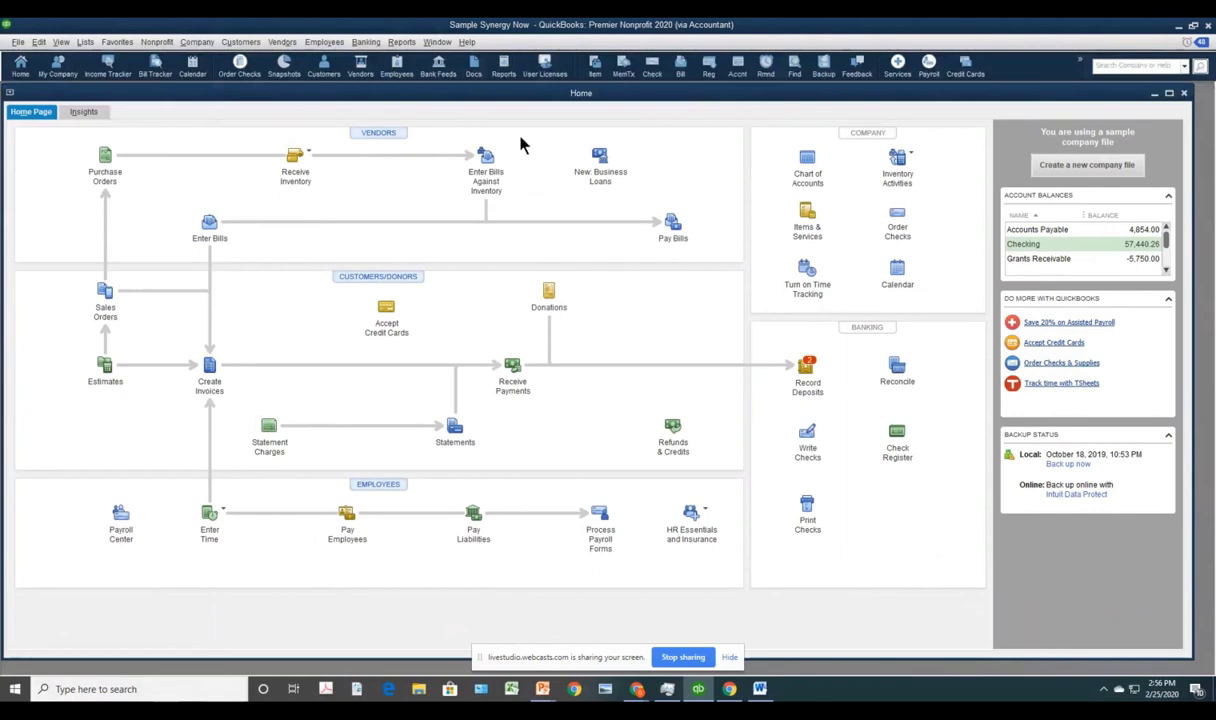
- Start a new check and assign its first expense line to the Rent account and the Go-Green Guidance Center class
{"action": "left_click", "coordinate": [807, 436]}
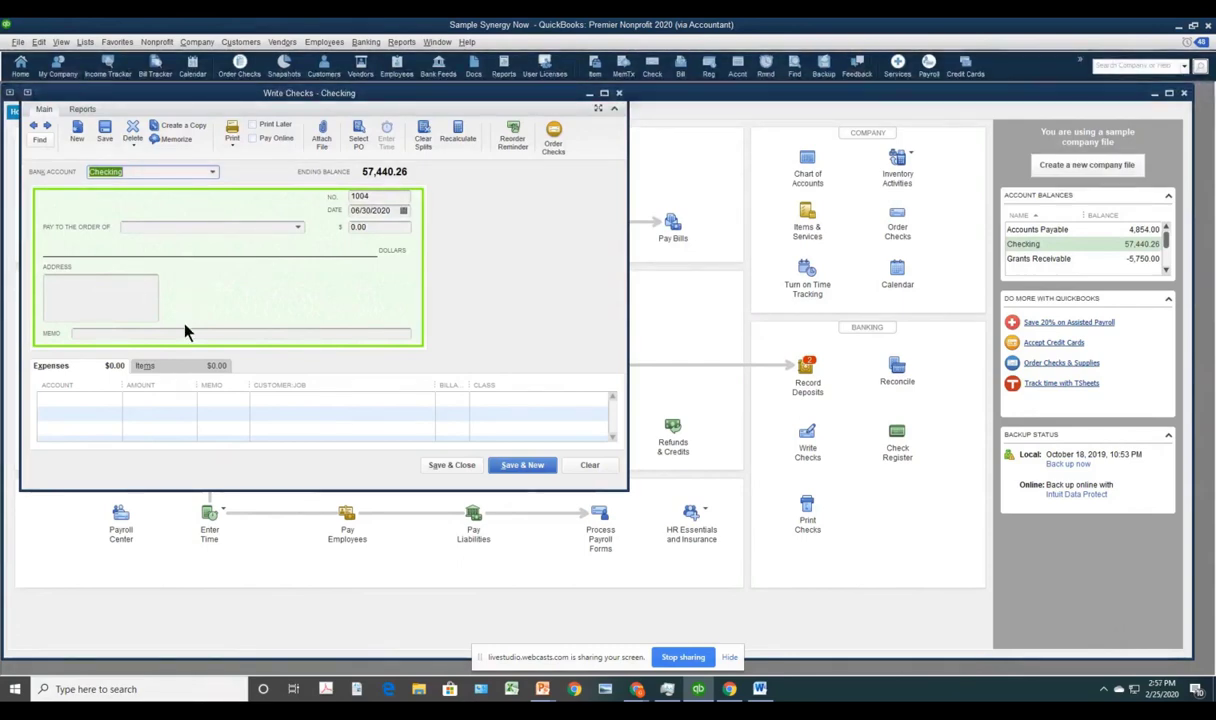
{"action": "left_click", "coordinate": [112, 400]}
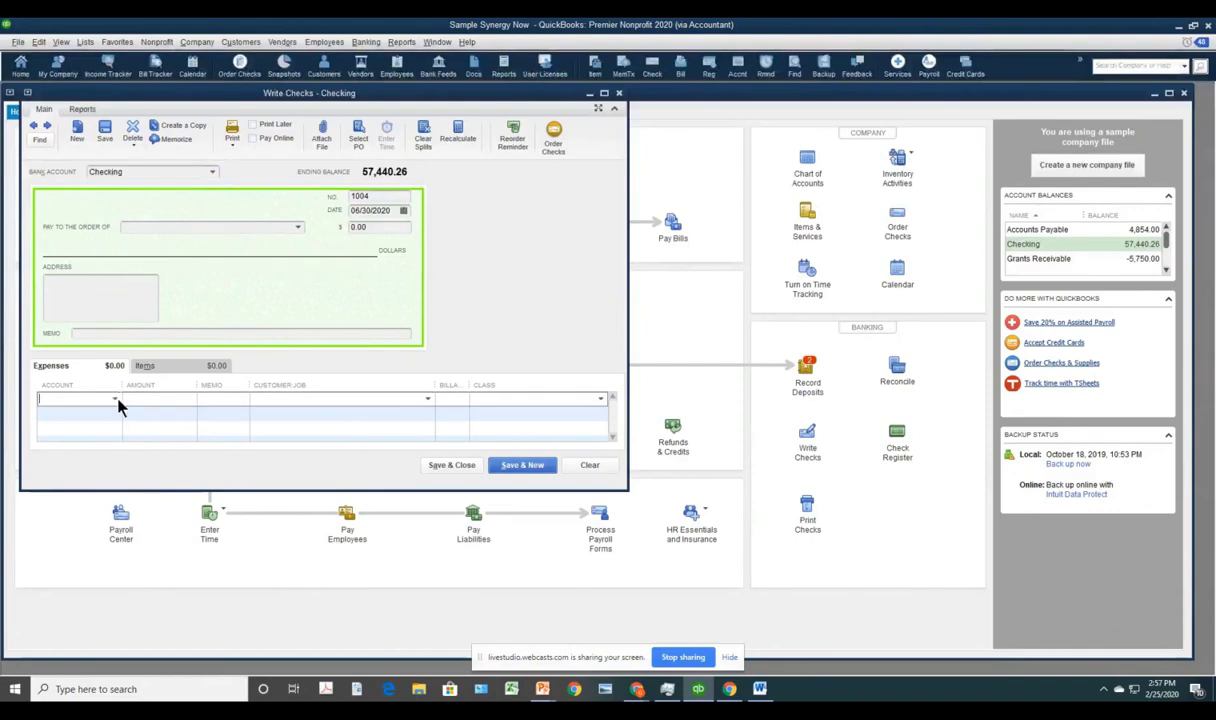
{"action": "left_click", "coordinate": [114, 399]}
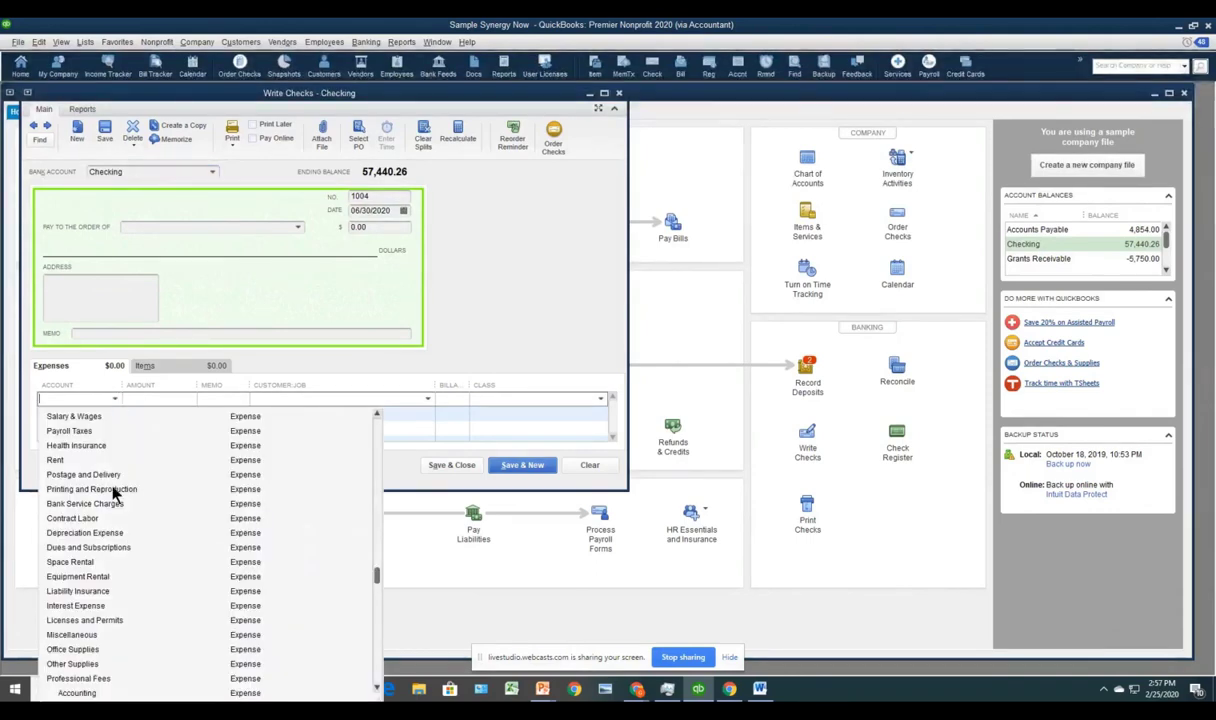
{"action": "left_click", "coordinate": [66, 460]}
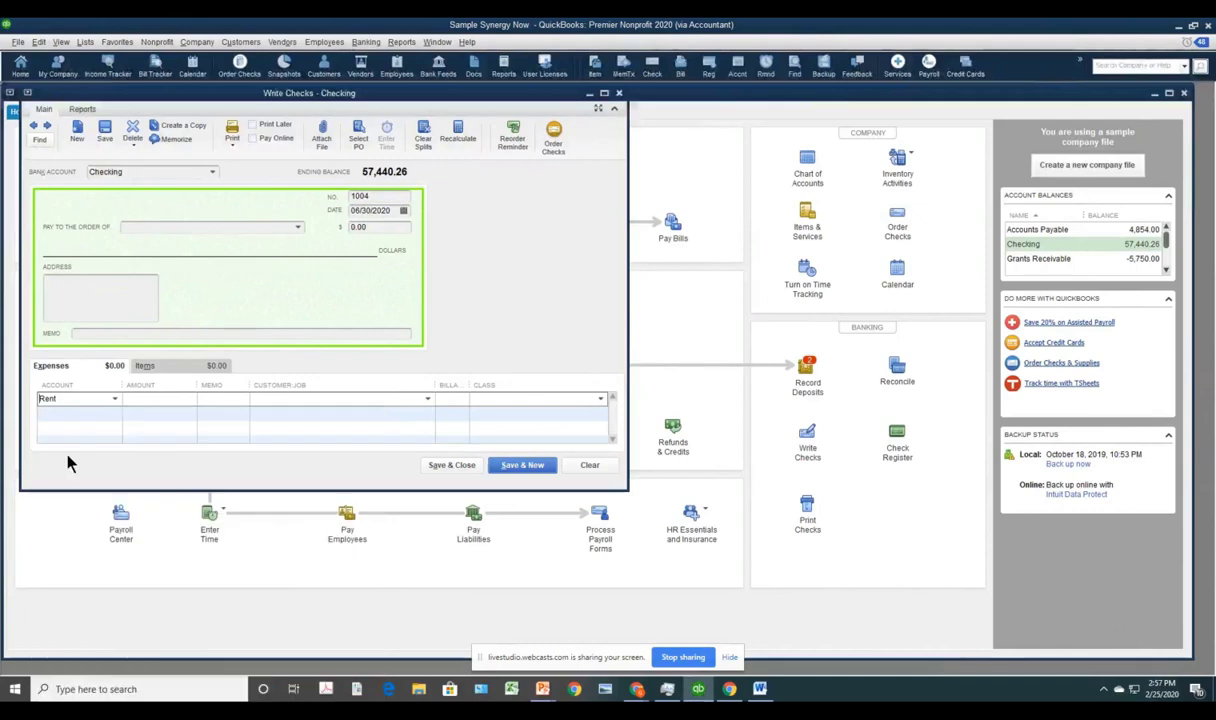
{"action": "left_click", "coordinate": [600, 399]}
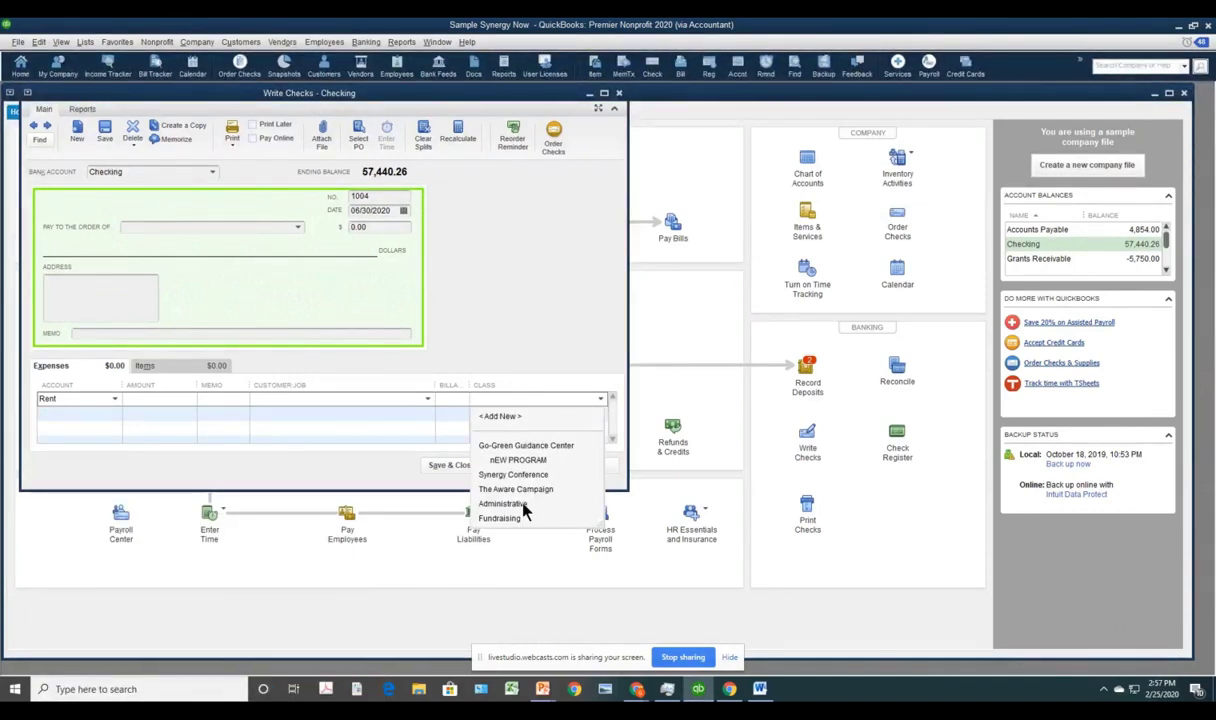
{"action": "left_click", "coordinate": [522, 445]}
- Add a second expense line to the check with the Rent account and the Synergy Conference class
{"action": "left_click", "coordinate": [115, 415]}
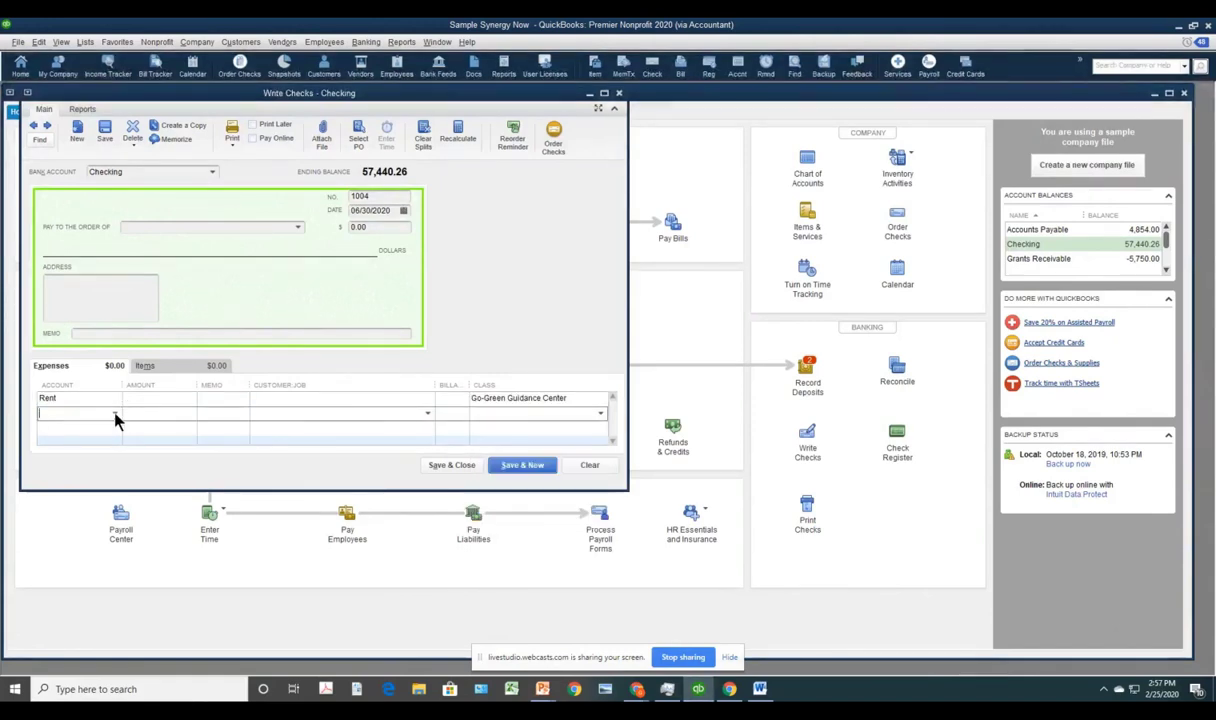
{"action": "left_click", "coordinate": [115, 414]}
{"action": "left_click", "coordinate": [70, 158]}
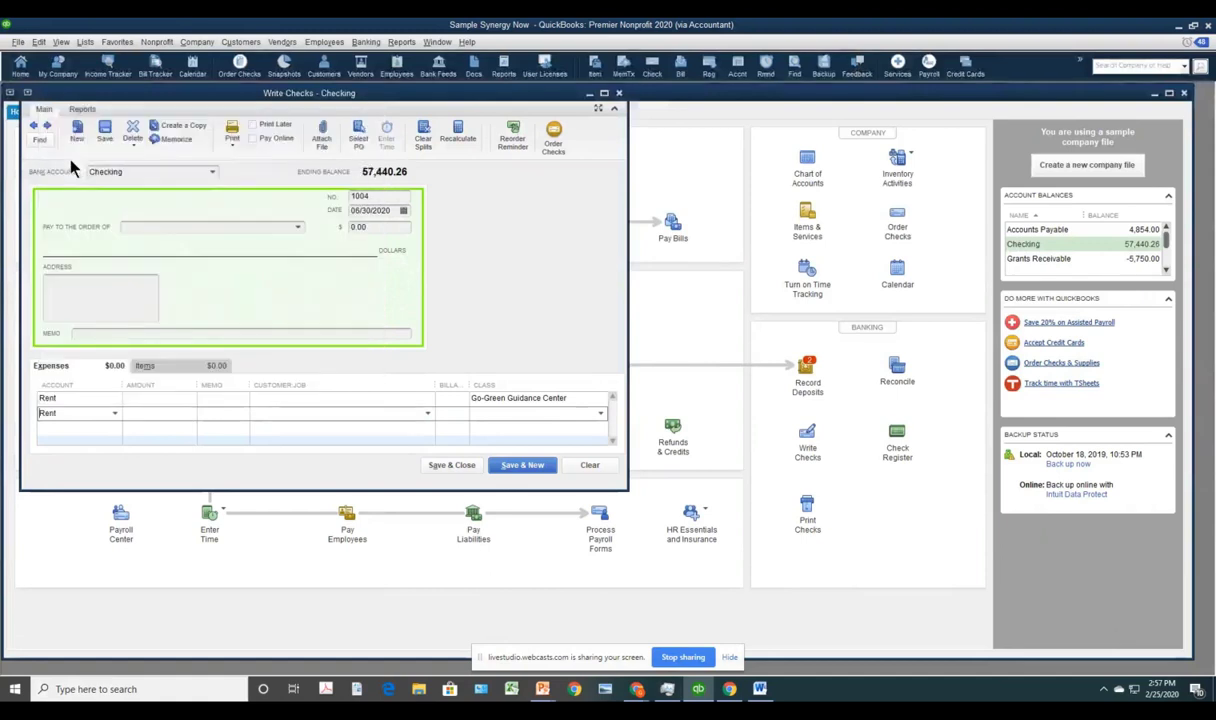
{"action": "left_click", "coordinate": [601, 414]}
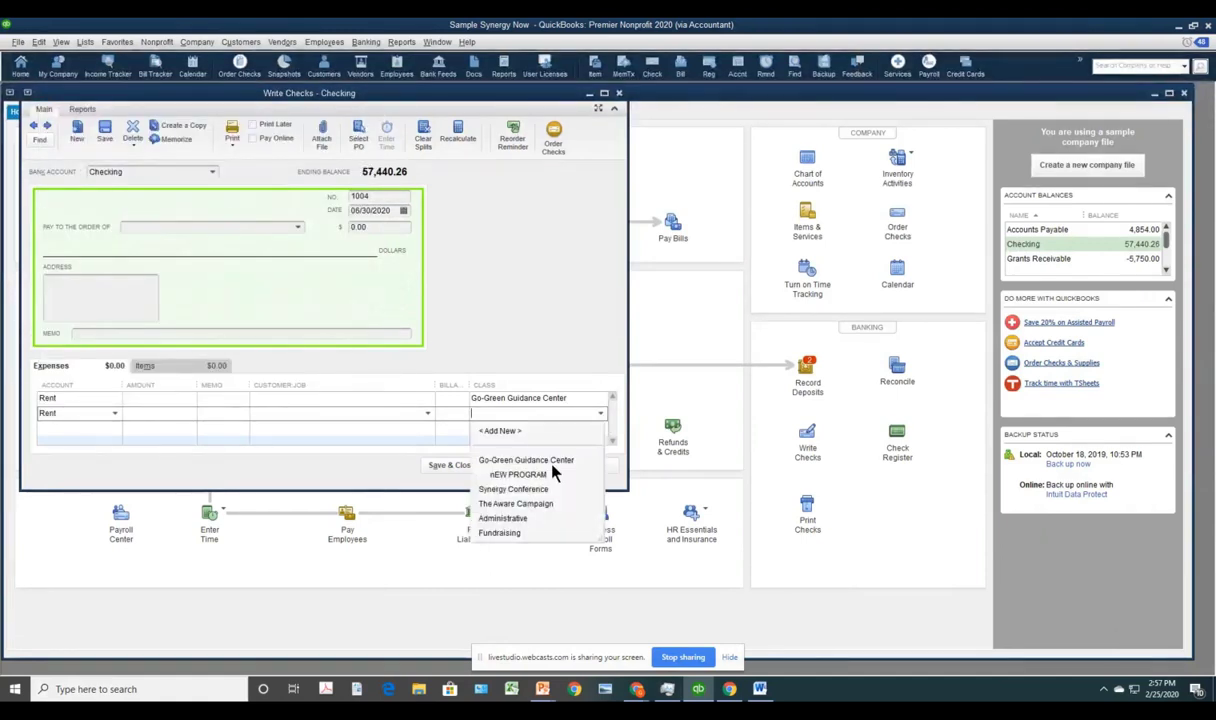
{"action": "left_click", "coordinate": [537, 491]}
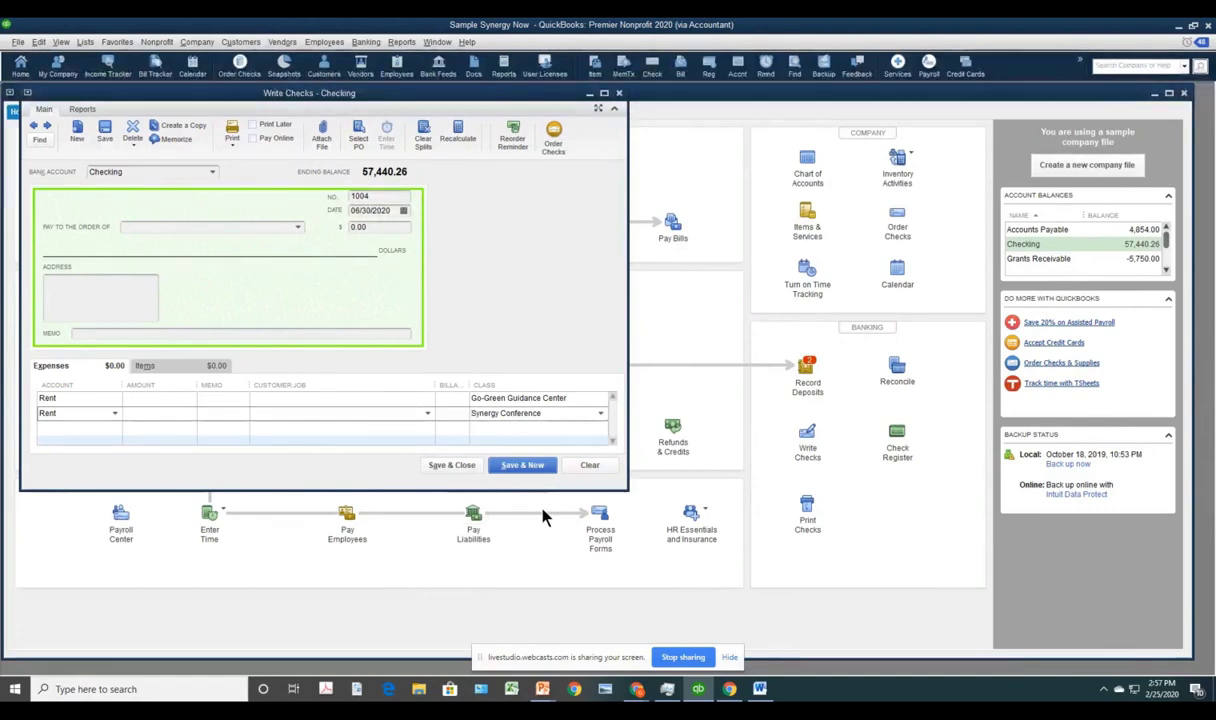
- Clear the check's entries and close the check without saving it
{"action": "left_click", "coordinate": [590, 466]}
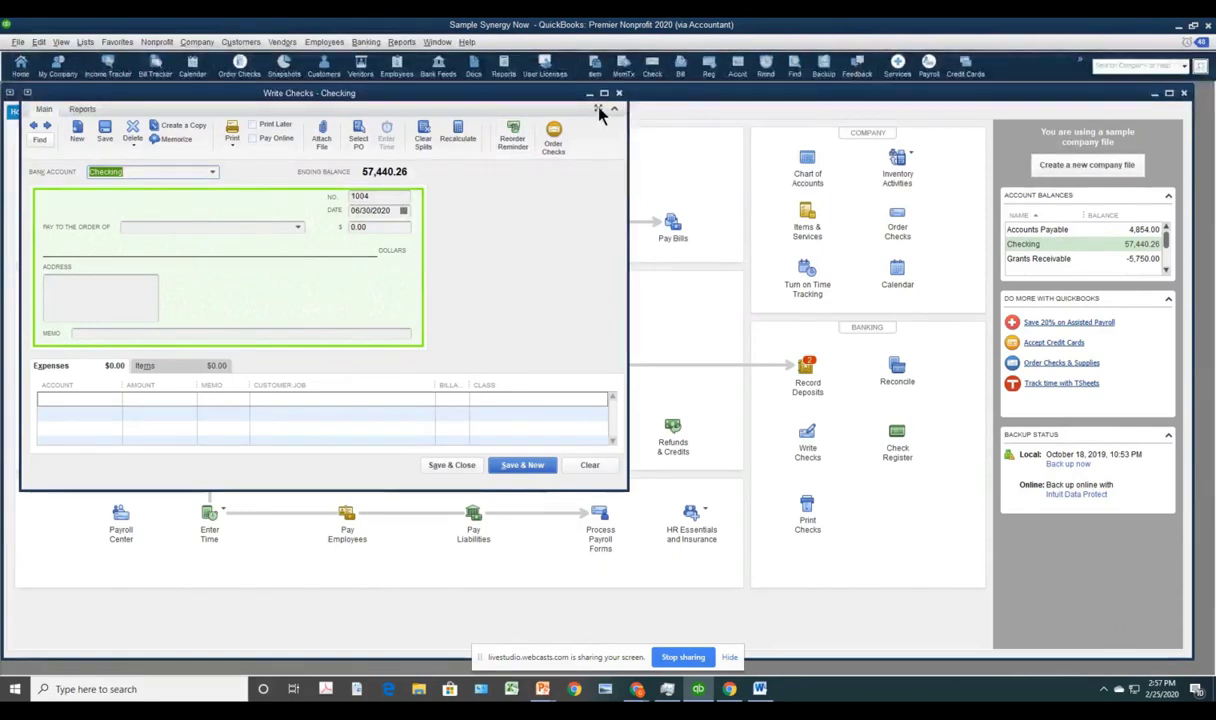
{"action": "left_click", "coordinate": [597, 398]}
{"action": "left_click", "coordinate": [600, 399]}
{"action": "left_click", "coordinate": [600, 399]}
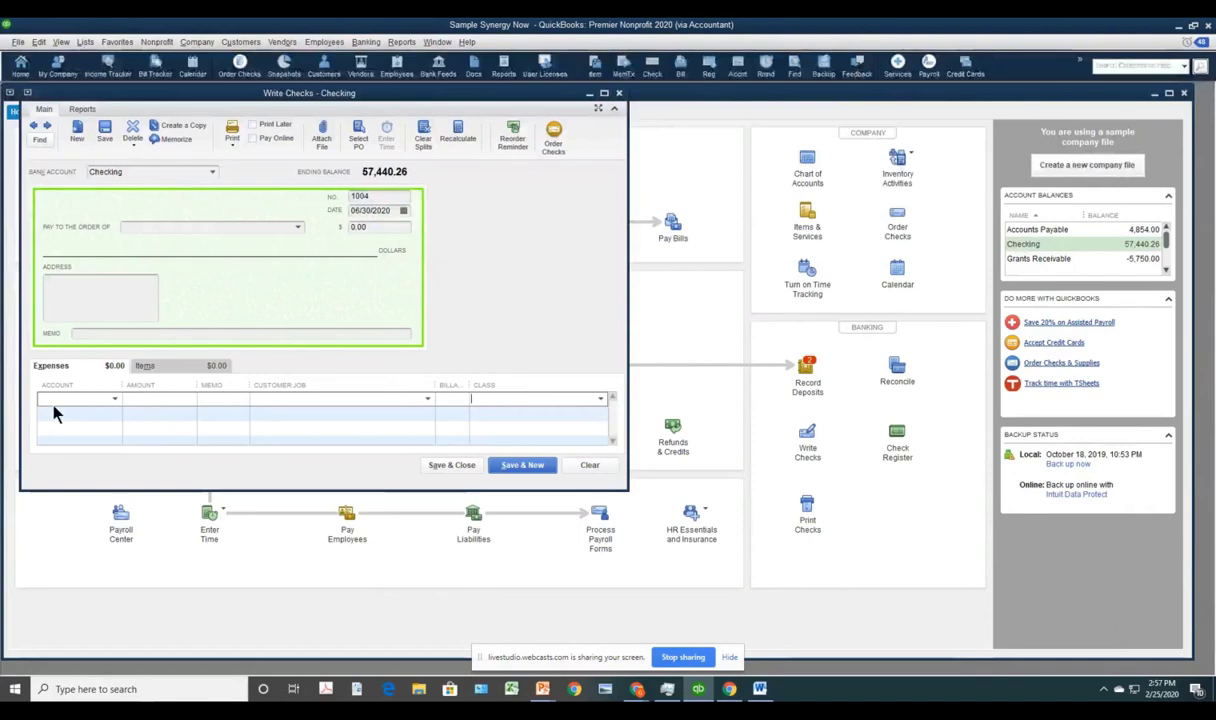
{"action": "left_click", "coordinate": [114, 400]}
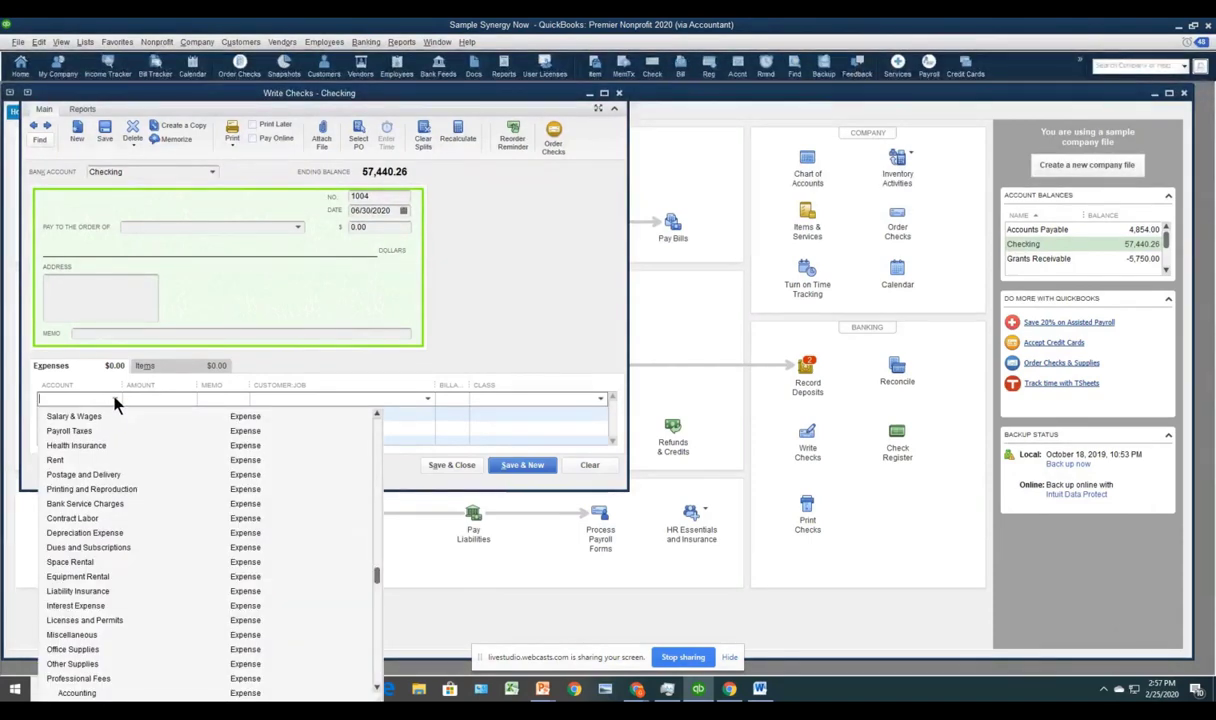
{"action": "left_click", "coordinate": [114, 400]}
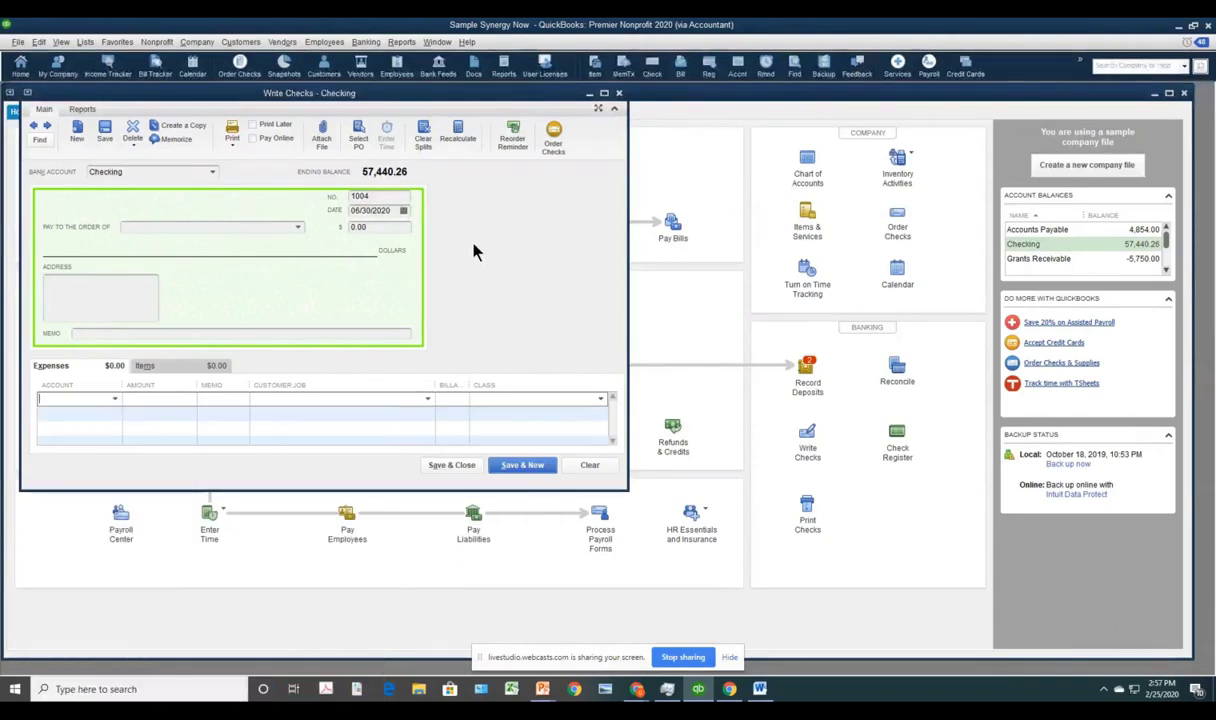
{"action": "left_click", "coordinate": [618, 93]}
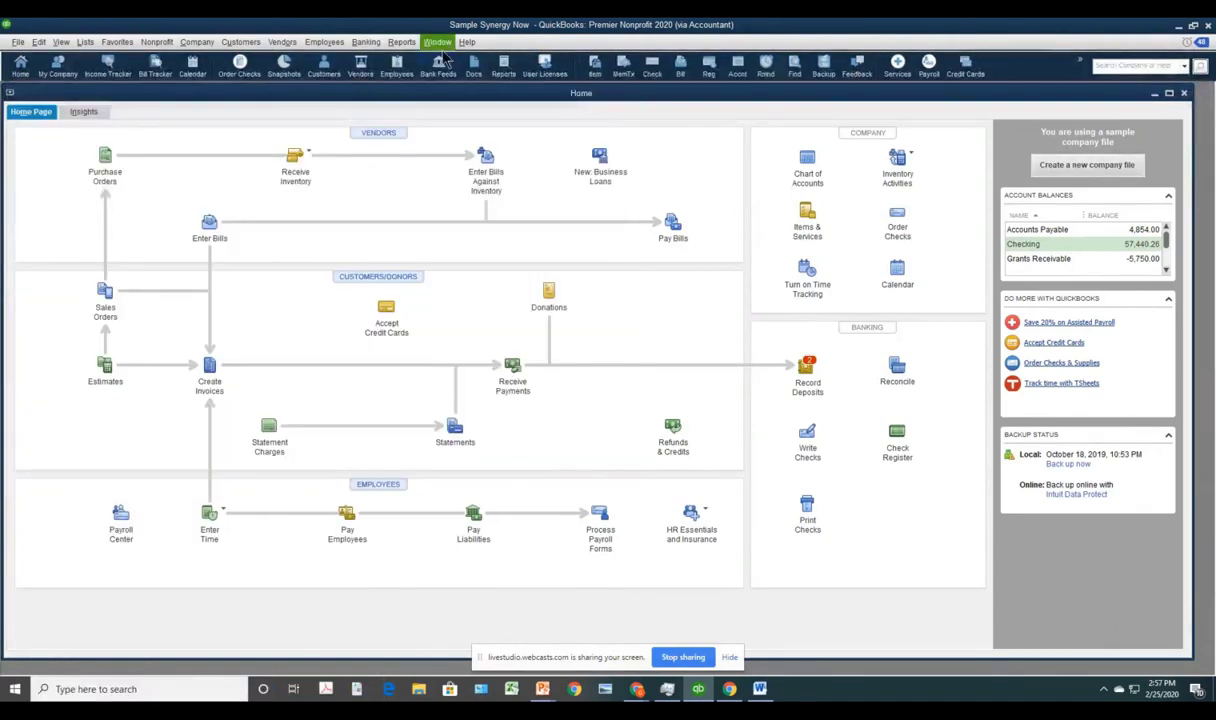
- Run the Profit & Loss by Class report and review its expense rows across the classes down to net income
{"action": "left_click", "coordinate": [401, 42]}
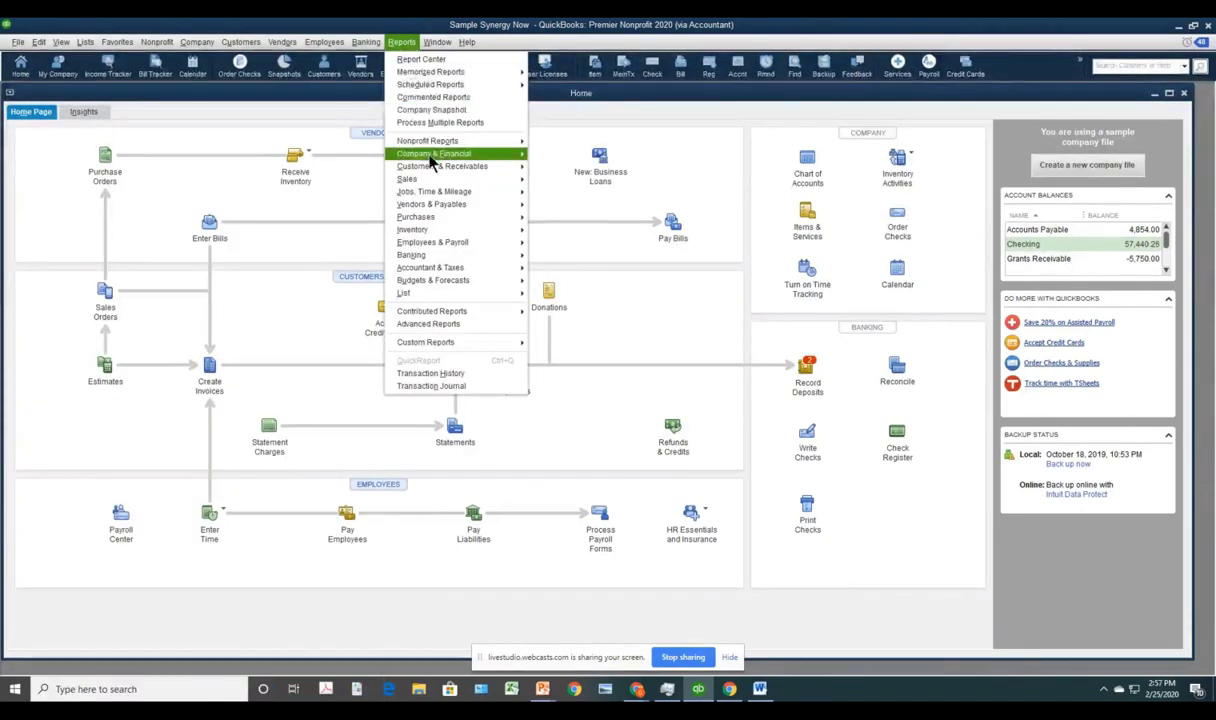
{"action": "mouse_move", "coordinate": [448, 155]}
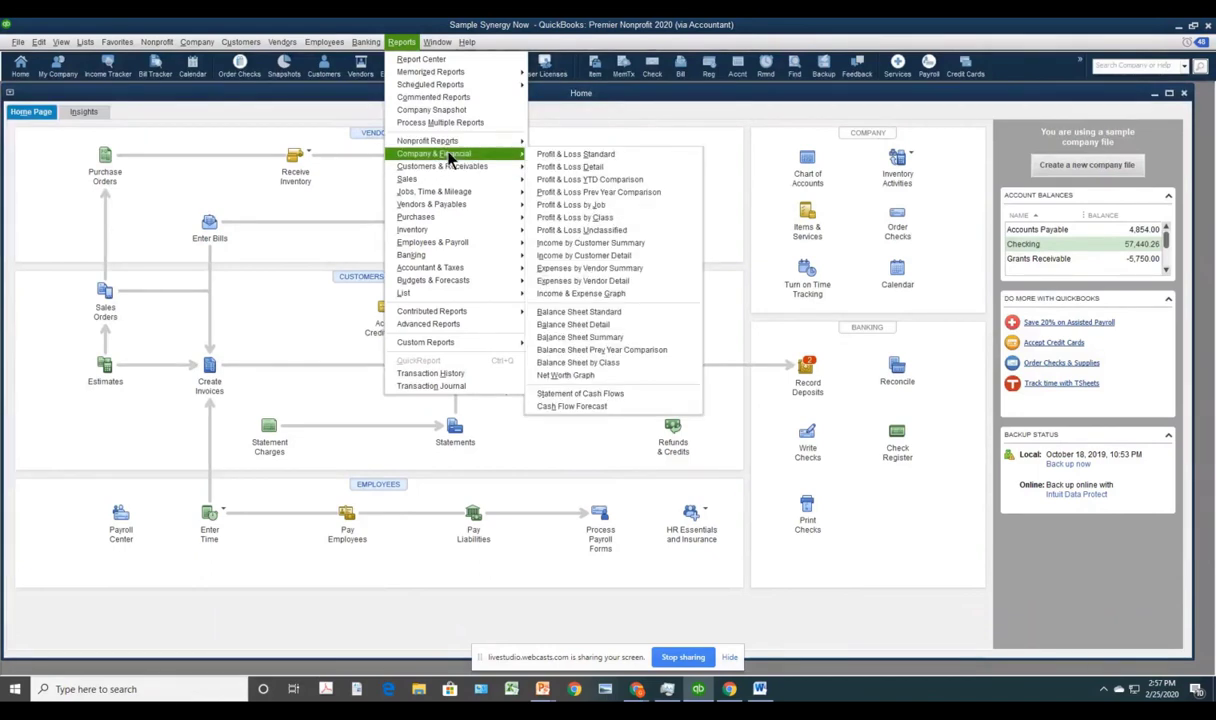
{"action": "left_click", "coordinate": [610, 222]}
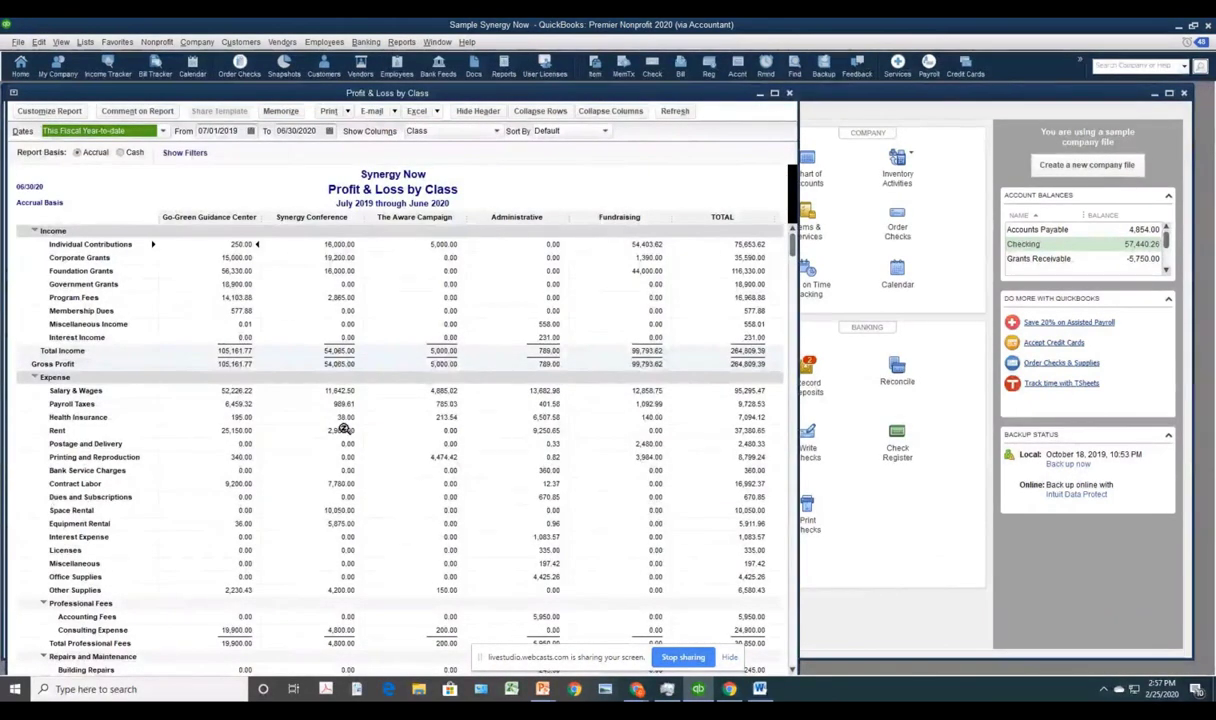
{"action": "scroll", "coordinate": [343, 428], "scroll_direction": "down", "scroll_amount": 1}
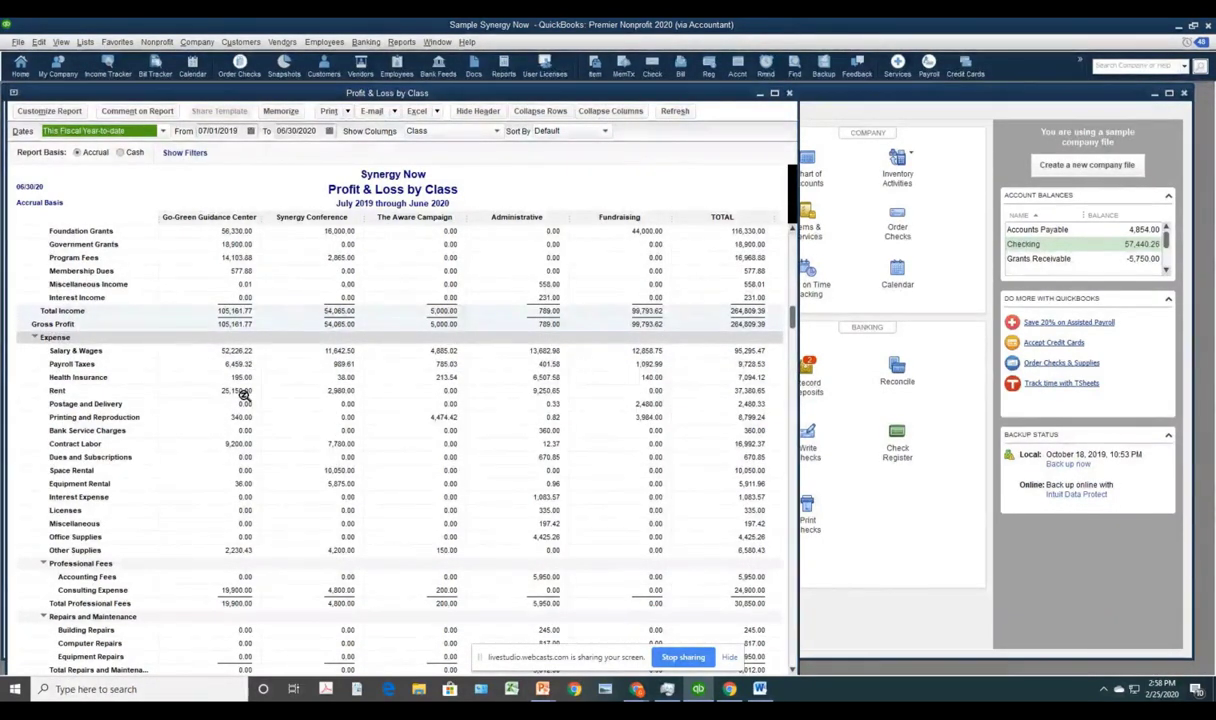
{"action": "scroll", "coordinate": [276, 390], "scroll_direction": "down", "scroll_amount": 2}
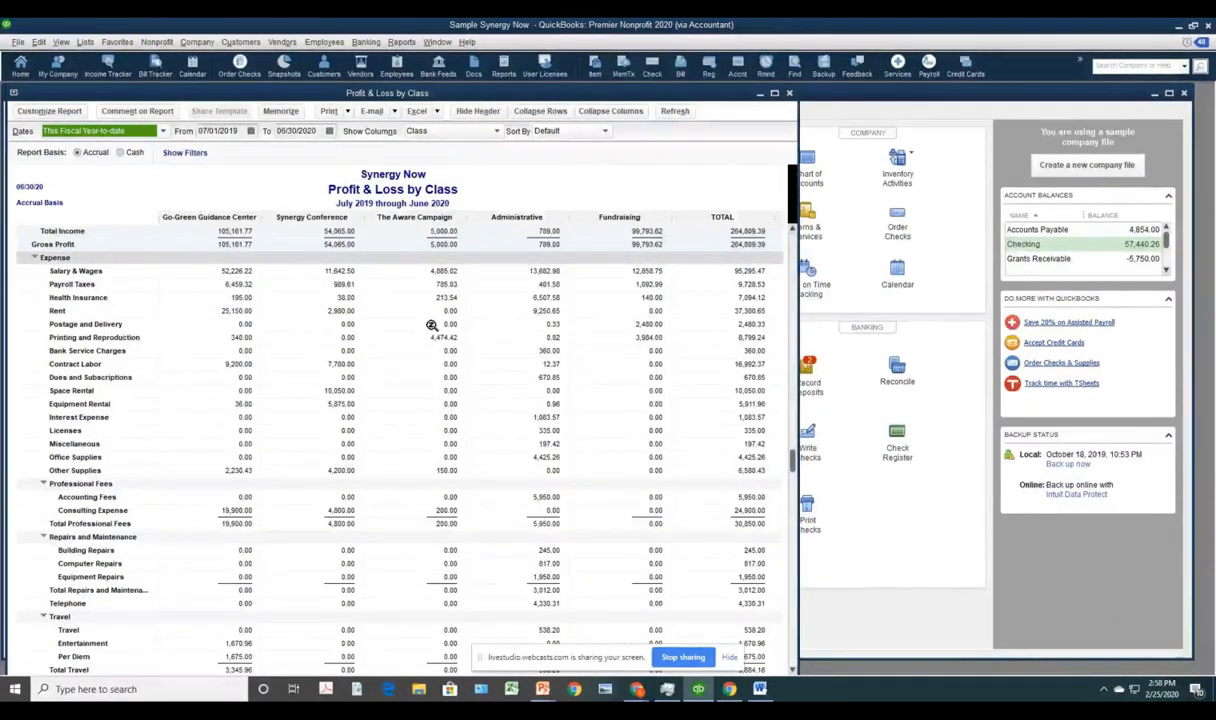
{"action": "scroll", "coordinate": [303, 344], "scroll_direction": "down", "scroll_amount": 2}
{"action": "scroll", "coordinate": [303, 344], "scroll_direction": "down", "scroll_amount": 1}
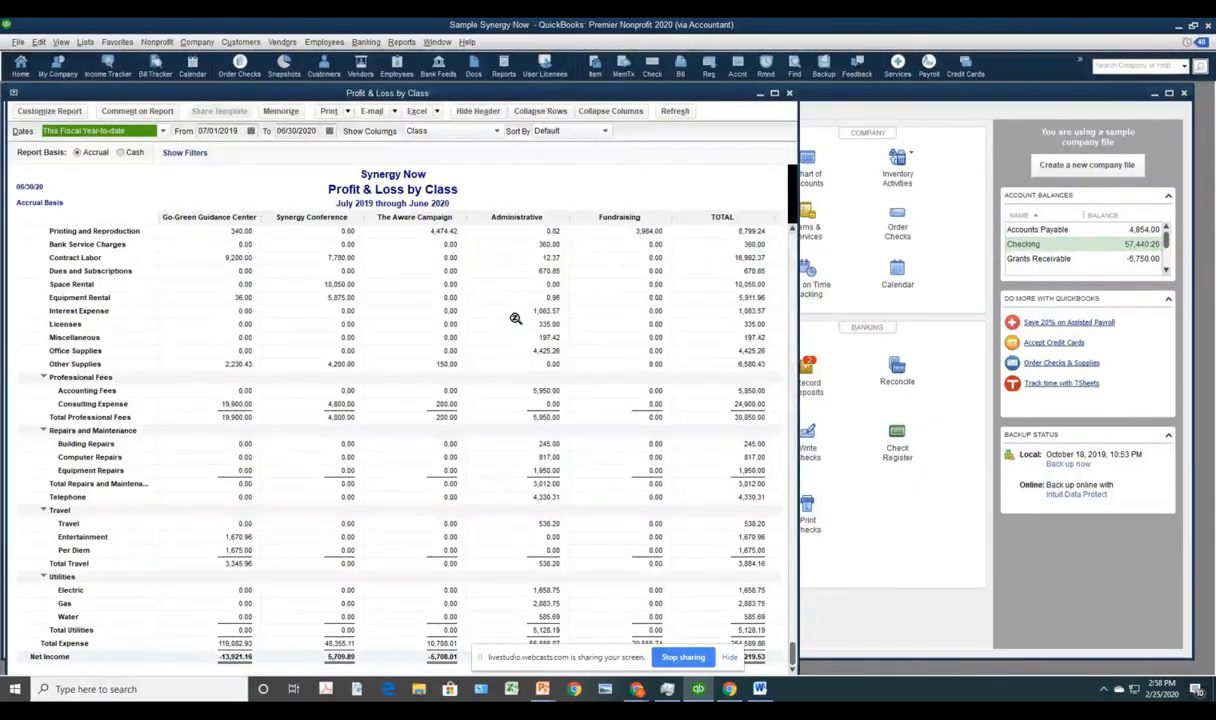
{"action": "scroll", "coordinate": [513, 319], "scroll_direction": "up", "scroll_amount": 4}
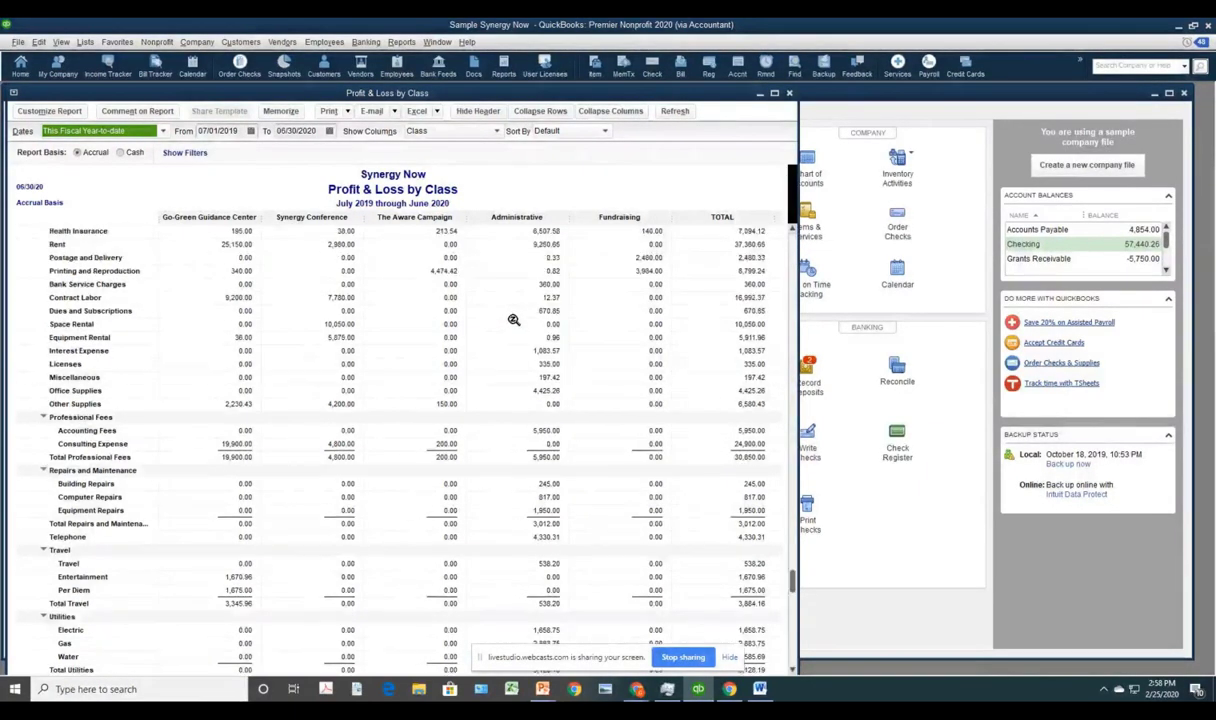
{"action": "scroll", "coordinate": [513, 319], "scroll_direction": "down", "scroll_amount": 2}
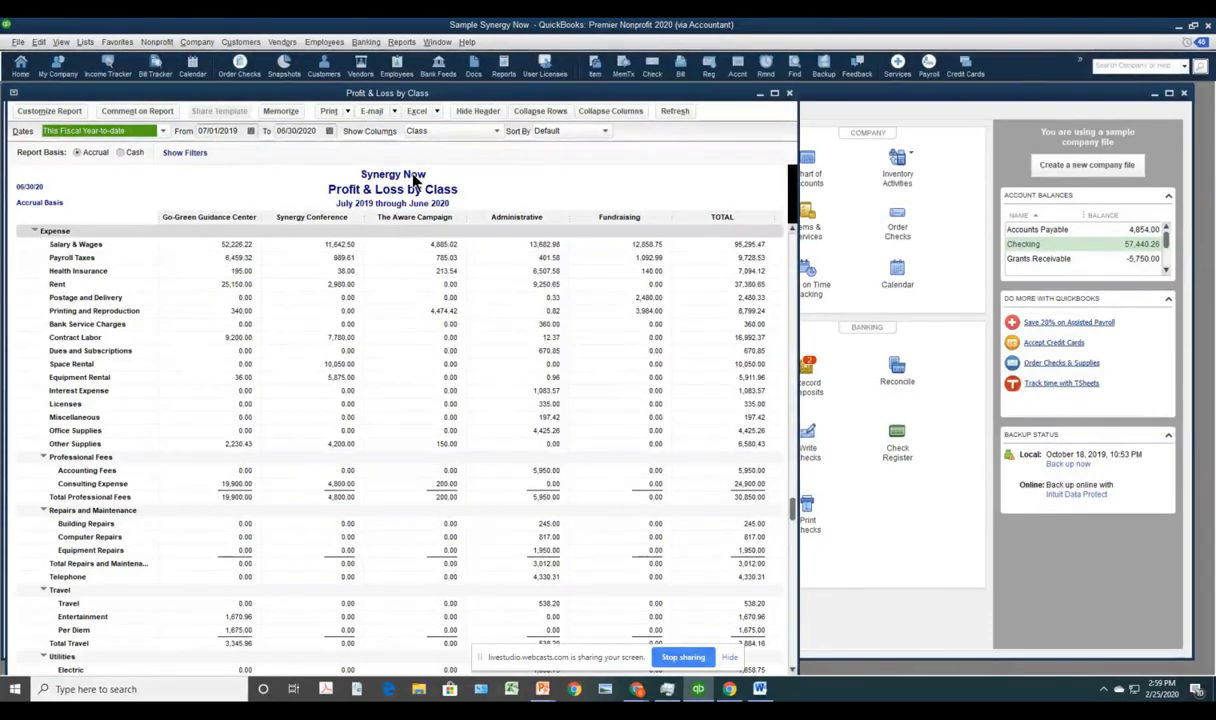
- Start a new Profit and Loss budget in Set Up Budgets and set its year to 2020-21
{"action": "left_click", "coordinate": [199, 43]}
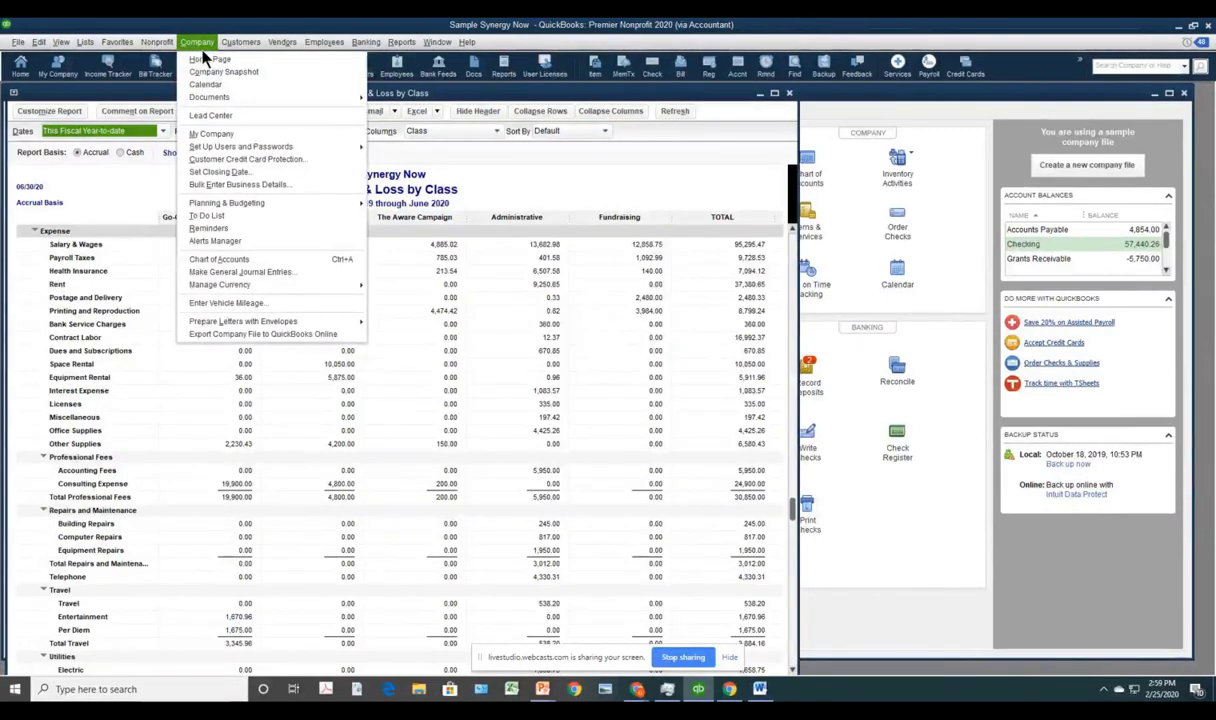
{"action": "mouse_move", "coordinate": [260, 204]}
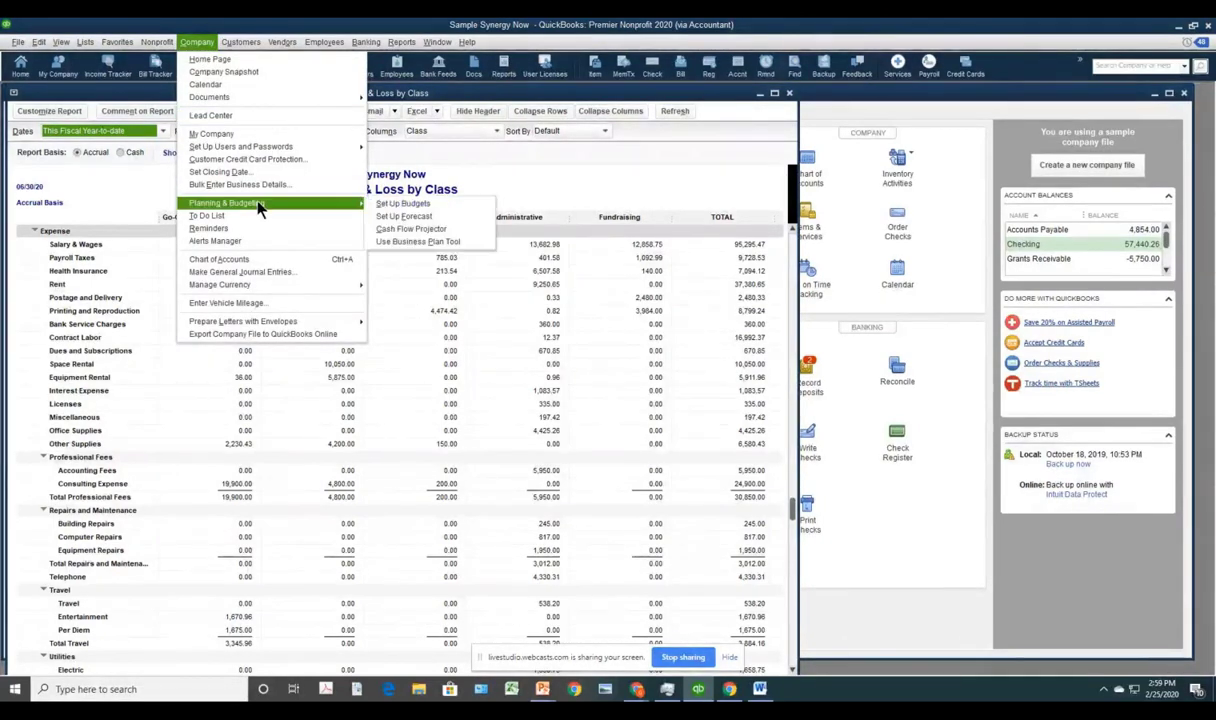
{"action": "left_click", "coordinate": [393, 206]}
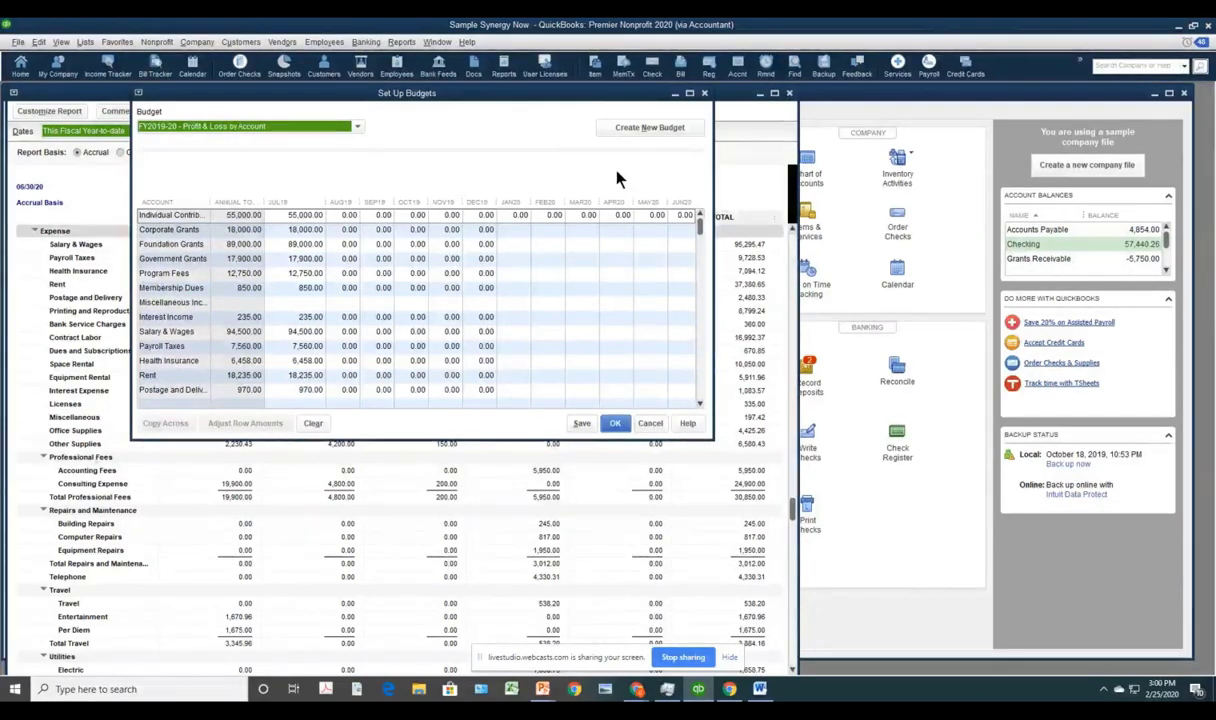
{"action": "left_click", "coordinate": [645, 130]}
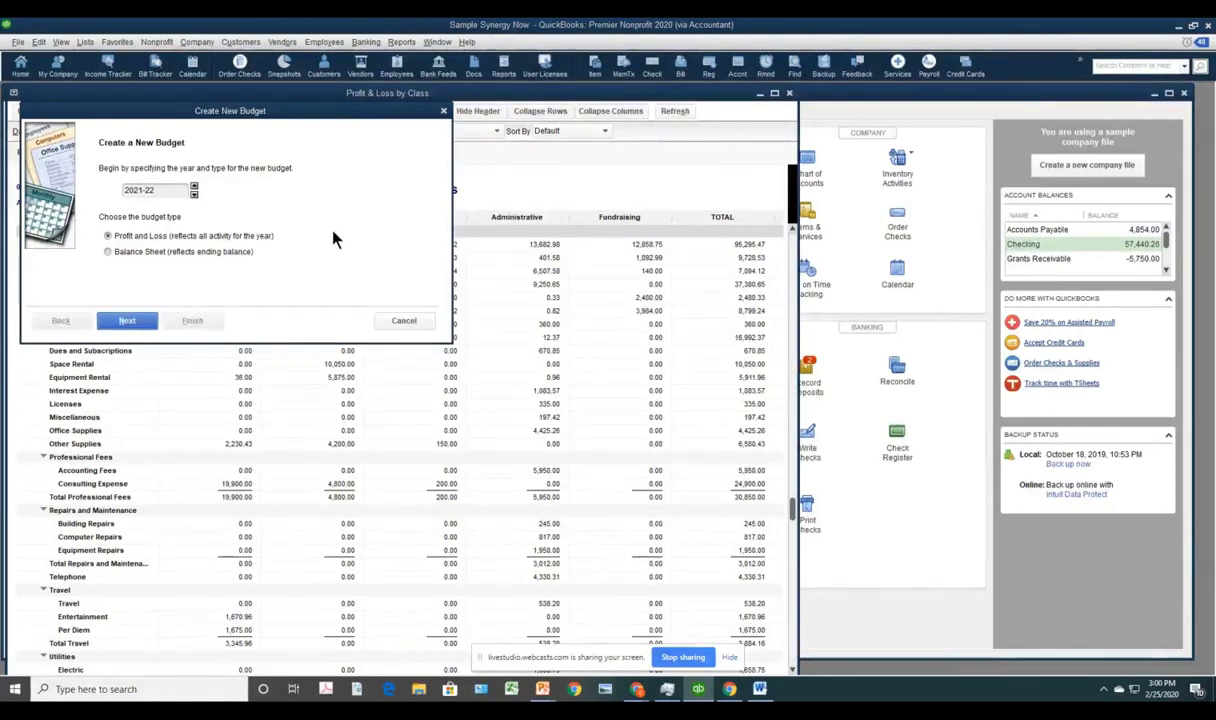
{"action": "left_click", "coordinate": [195, 195]}
{"action": "left_click", "coordinate": [194, 196]}
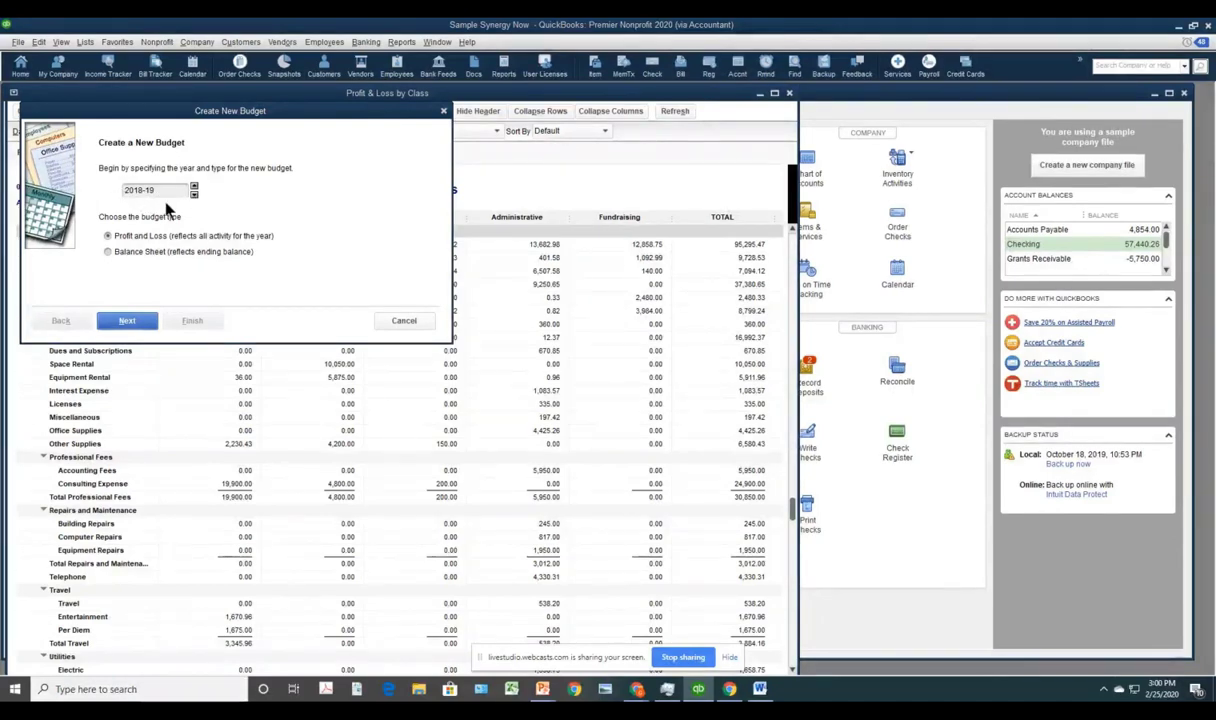
{"action": "left_click", "coordinate": [194, 187]}
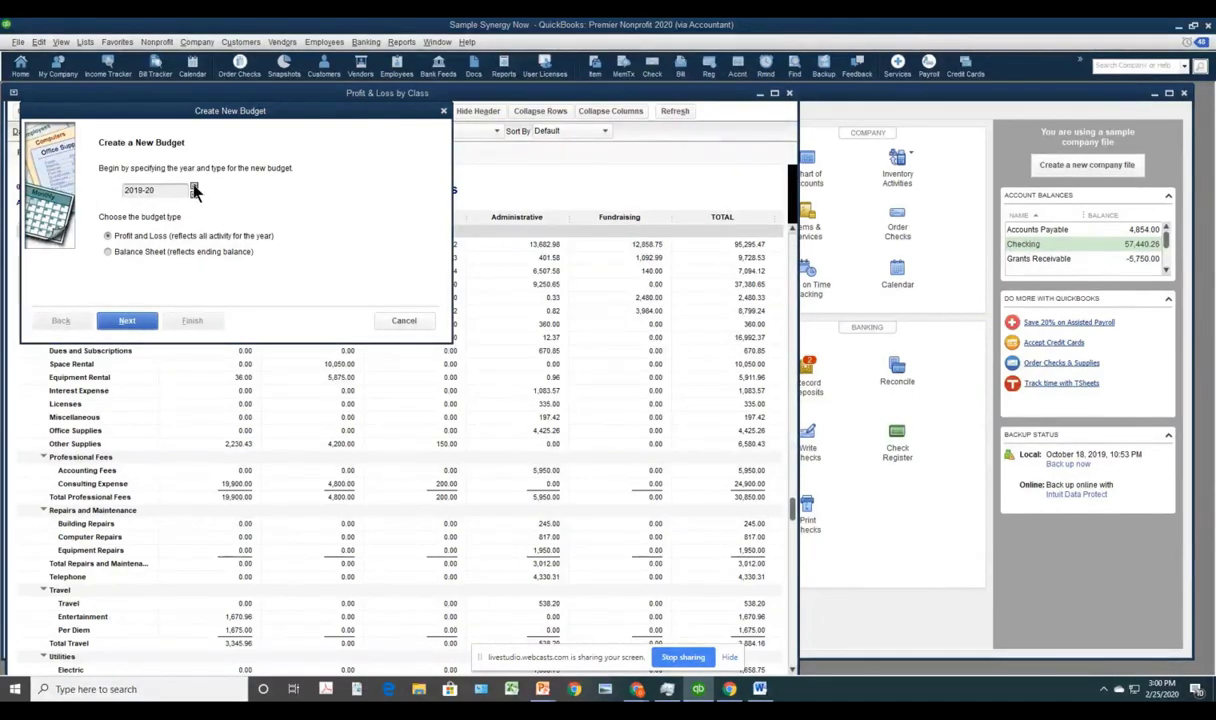
{"action": "left_click", "coordinate": [194, 187]}
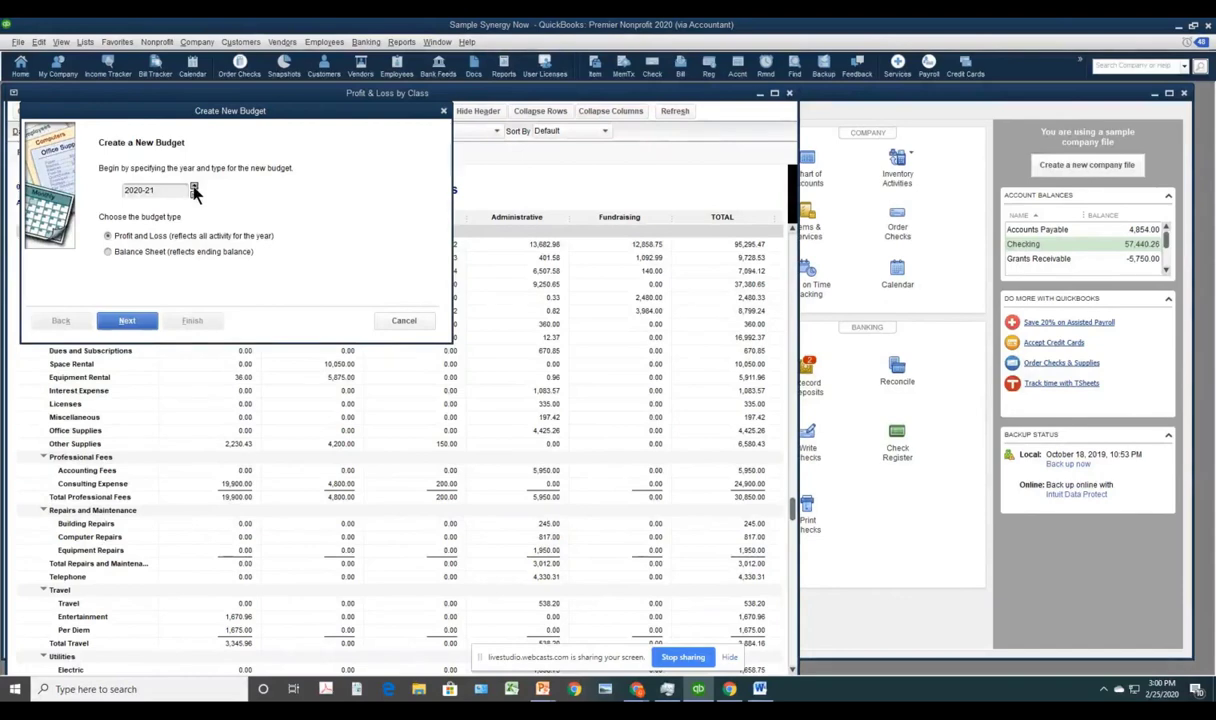
- Create the budget from scratch with no additional criteria
{"action": "left_click", "coordinate": [127, 321]}
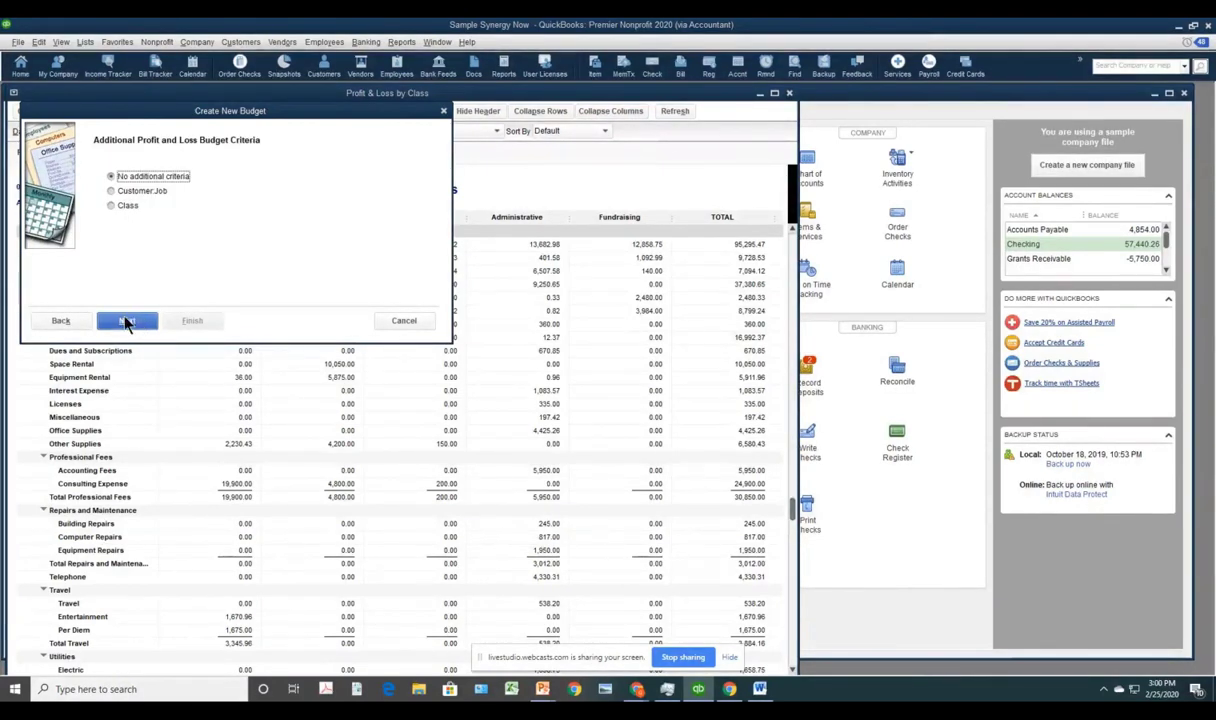
{"action": "left_click", "coordinate": [126, 319]}
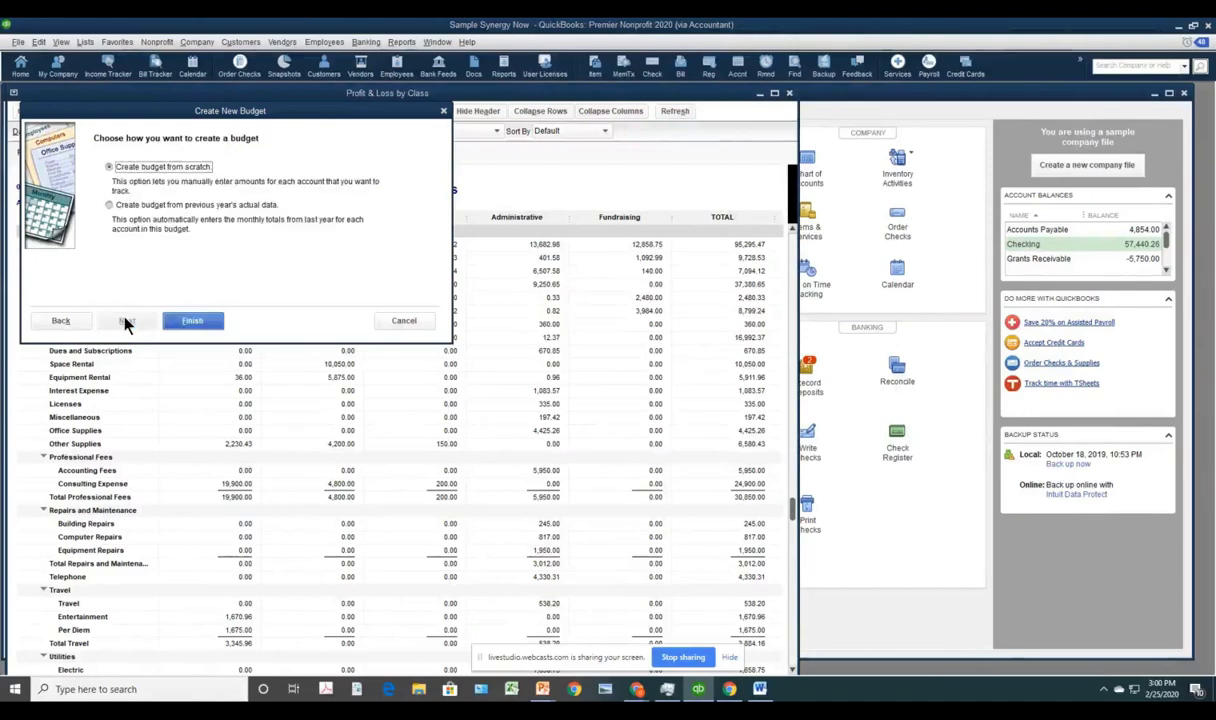
{"action": "left_click", "coordinate": [111, 206]}
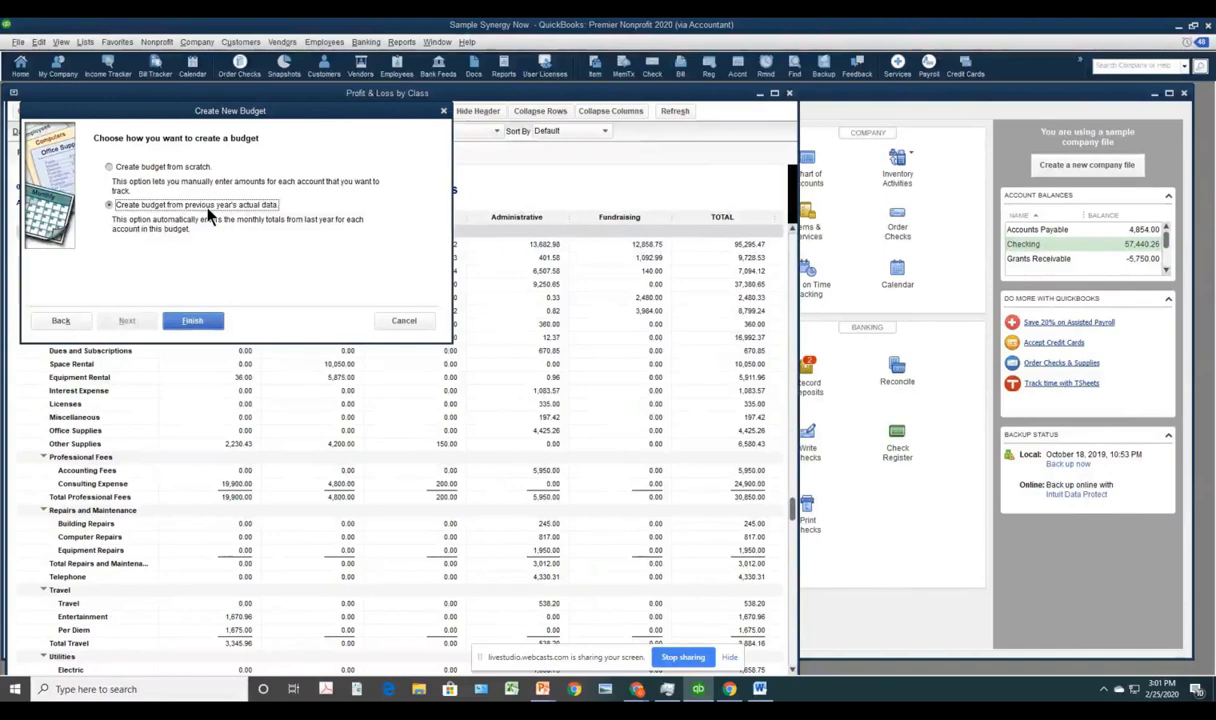
{"action": "left_click", "coordinate": [109, 167]}
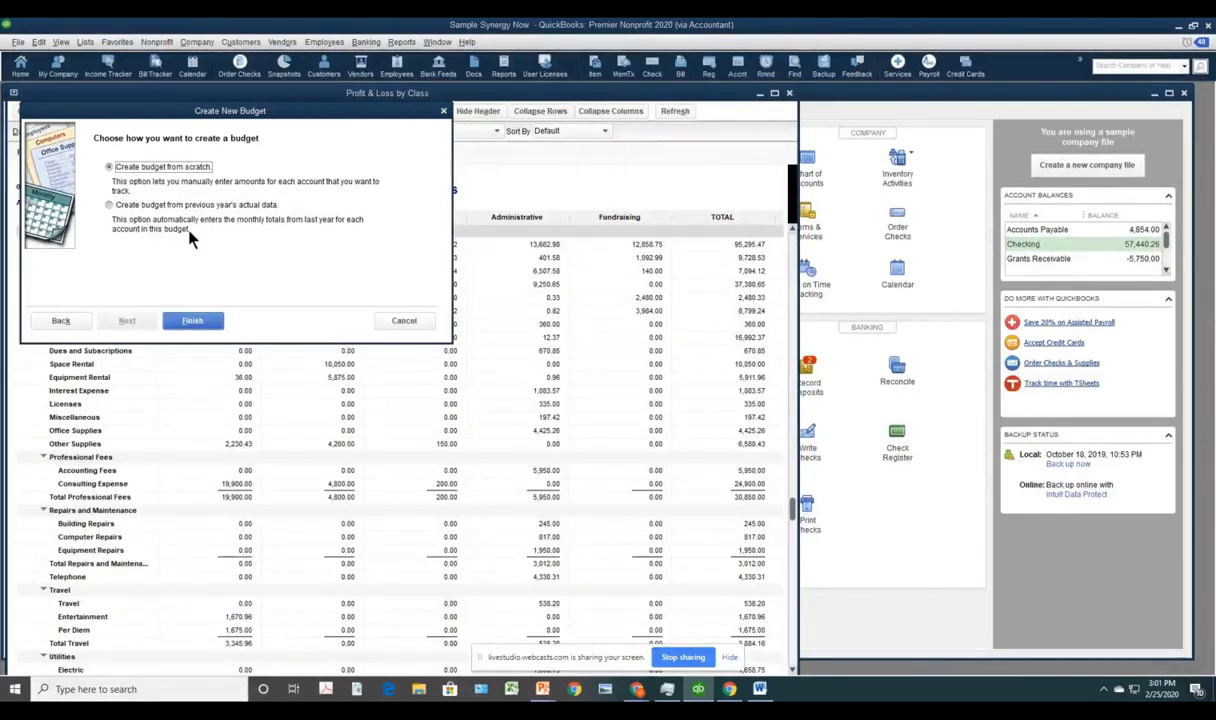
{"action": "left_click", "coordinate": [193, 320]}
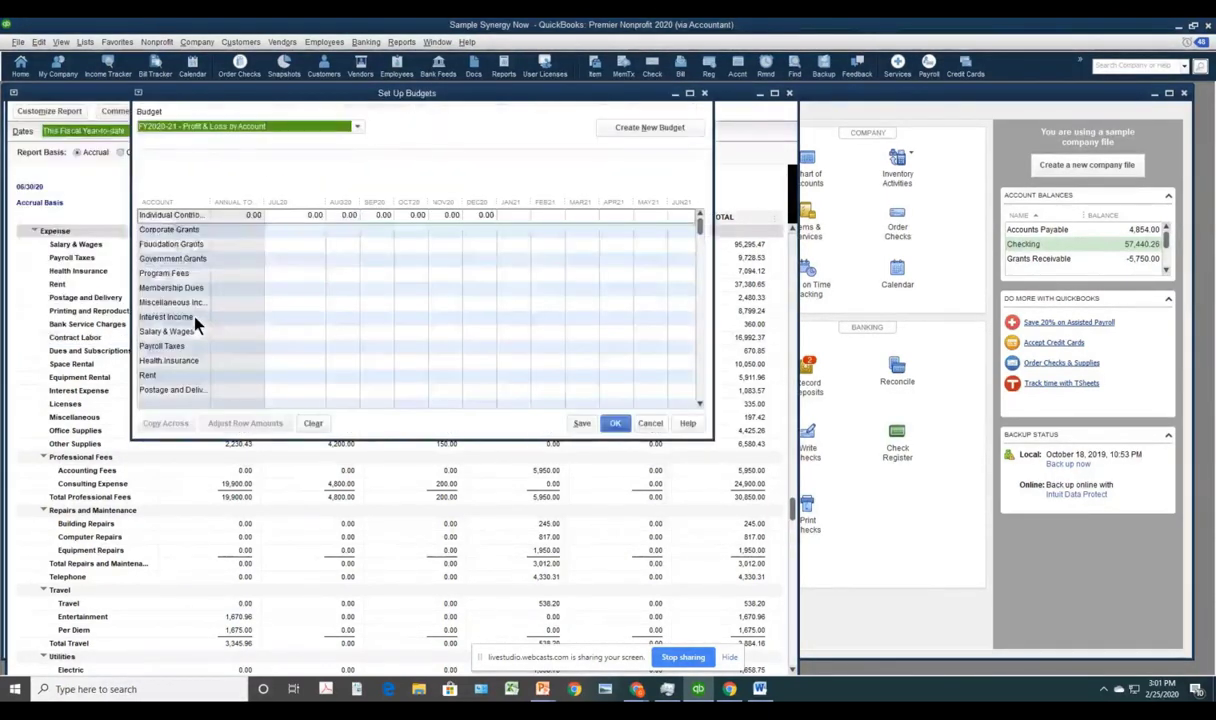
- Look through the accounts in the FY2020-21 budget grid and widen the Annual Total column
{"action": "scroll", "coordinate": [170, 235], "scroll_direction": "down", "scroll_amount": 6}
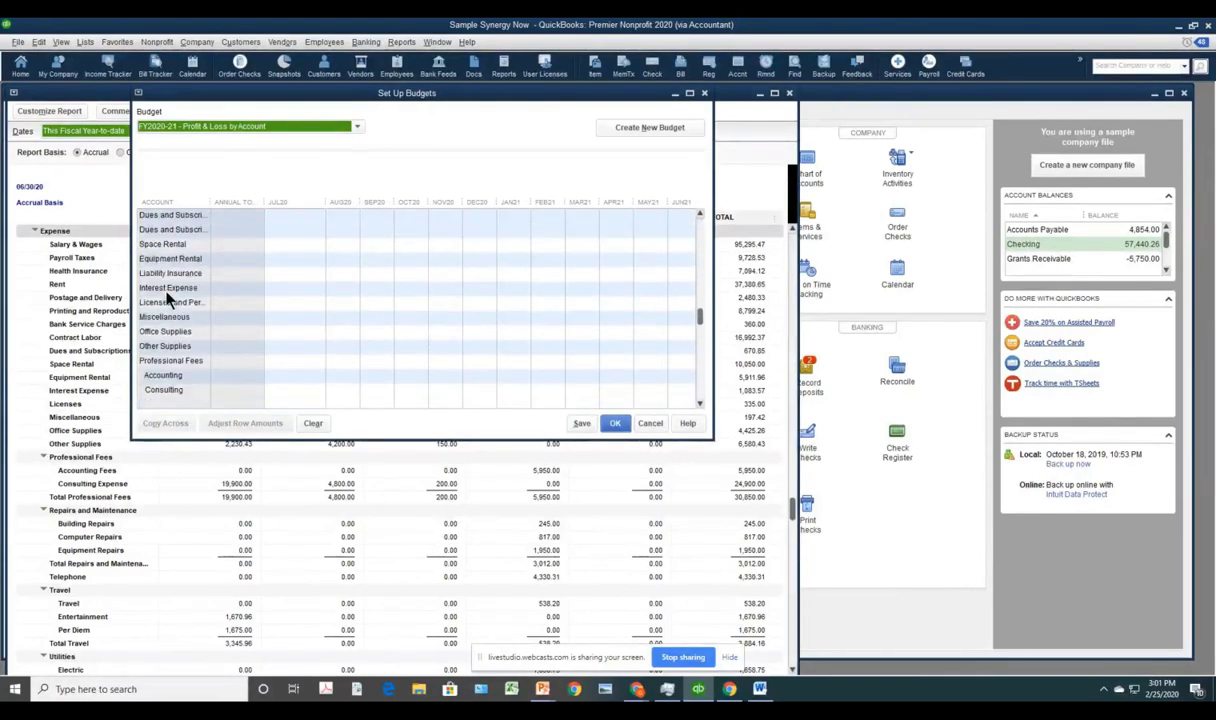
{"action": "scroll", "coordinate": [168, 290], "scroll_direction": "up", "scroll_amount": 6}
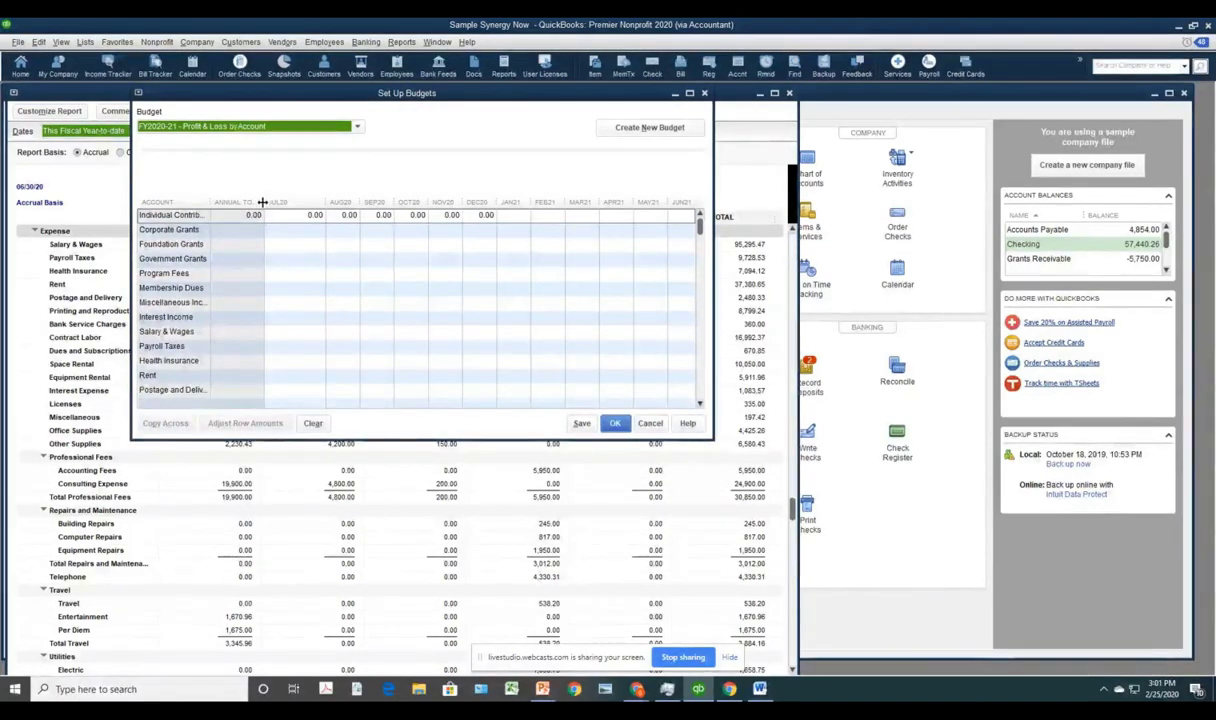
{"action": "left_click_drag", "start_coordinate": [262, 202], "coordinate": [280, 202]}
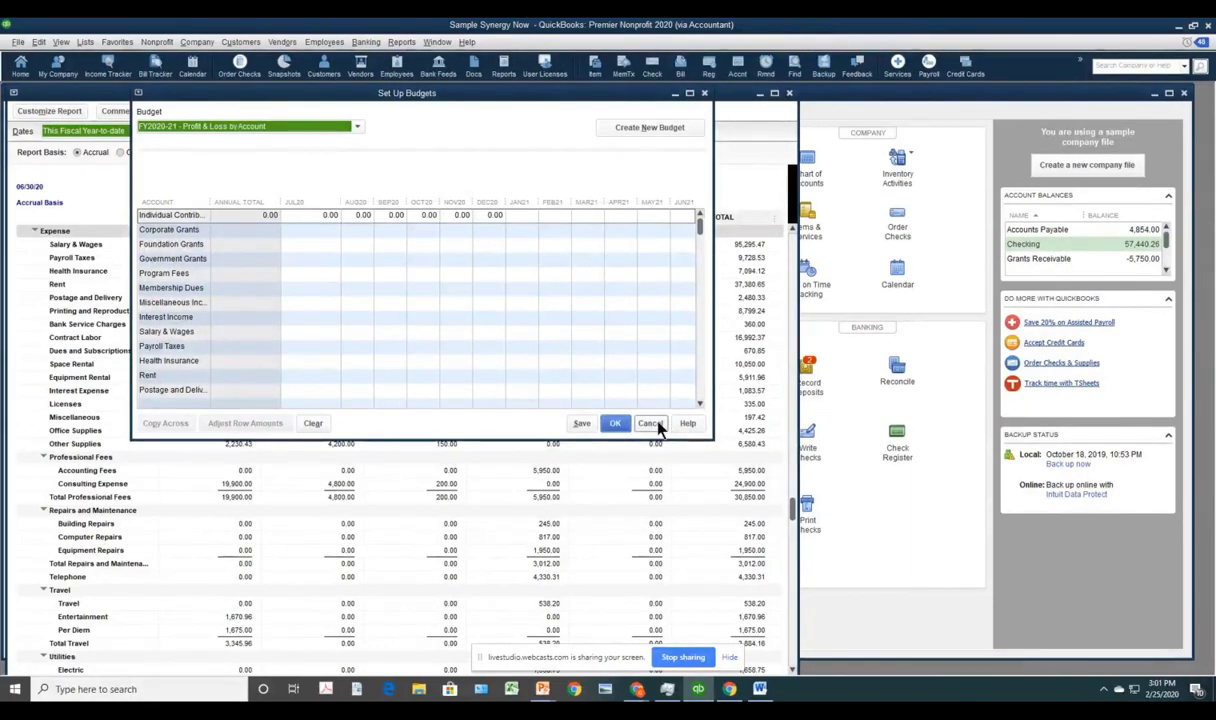
- Open the Chart of Accounts over the budget for a quick look and close it again
{"action": "left_click", "coordinate": [80, 41]}
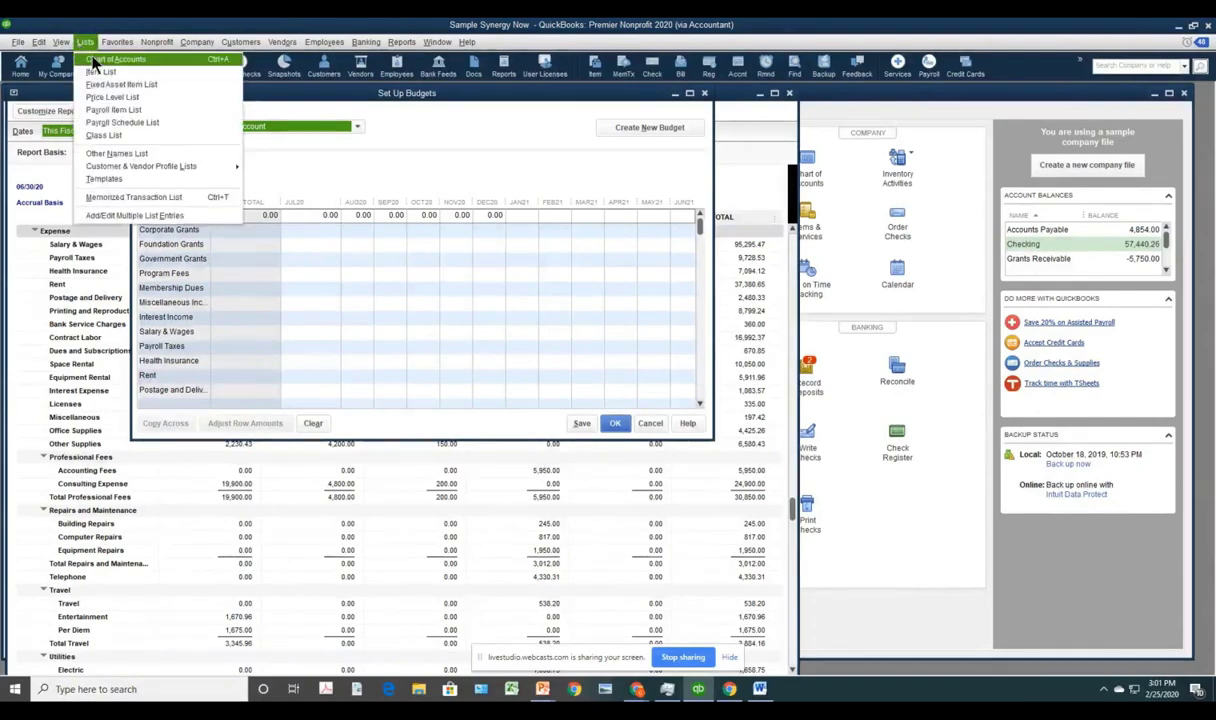
{"action": "left_click", "coordinate": [92, 58]}
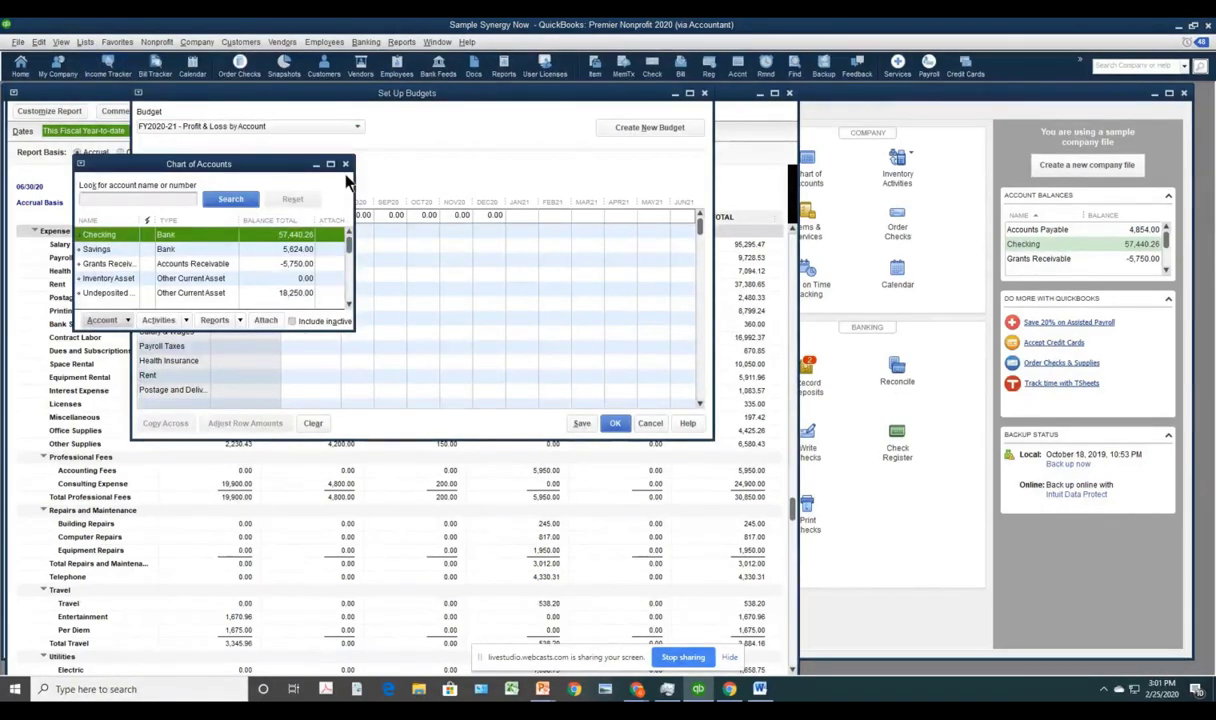
{"action": "left_click", "coordinate": [345, 163]}
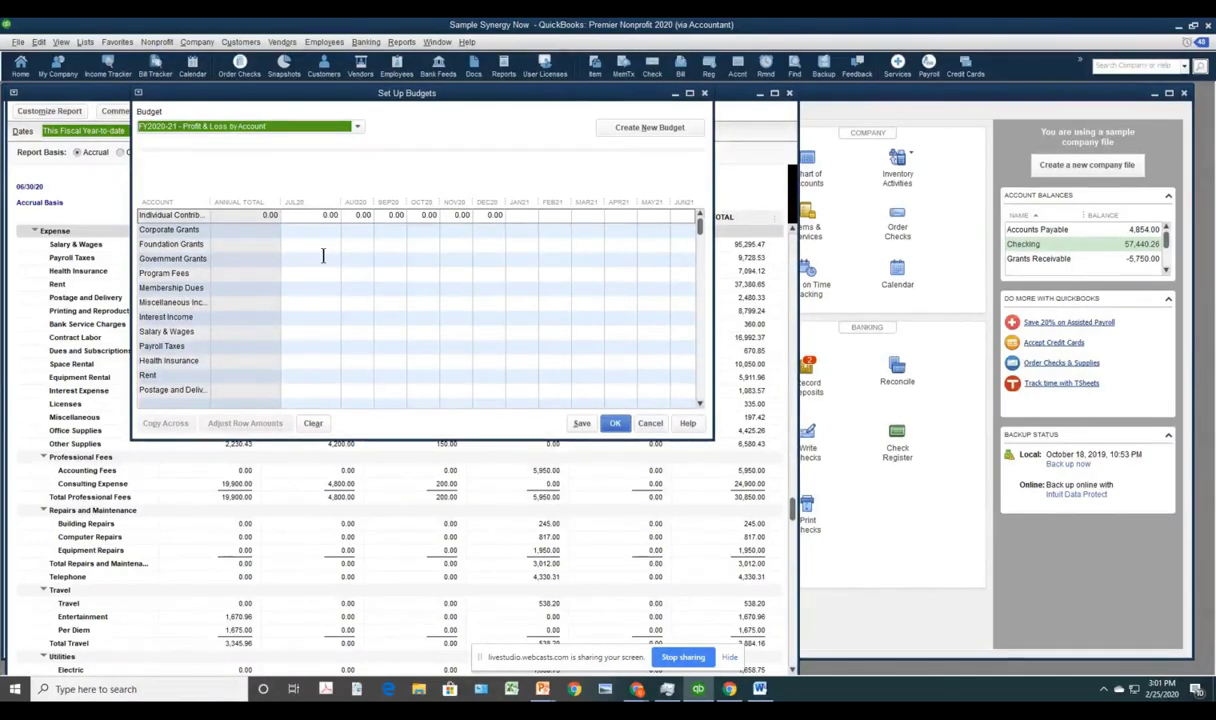
- Budget Individual Contributions at 4,000 for July 2020, 6,000 for August and 10,000 for September
{"action": "left_click", "coordinate": [330, 215]}
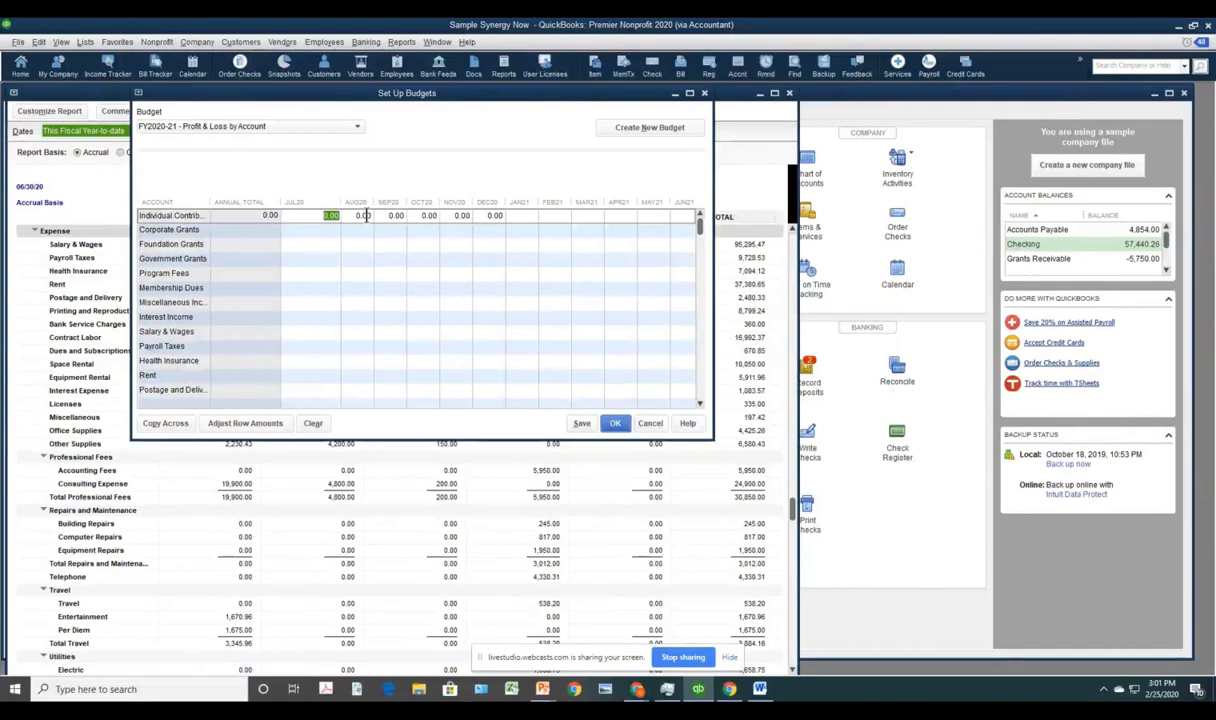
{"action": "type", "text": "4,000"}
{"action": "key", "text": "Tab"}
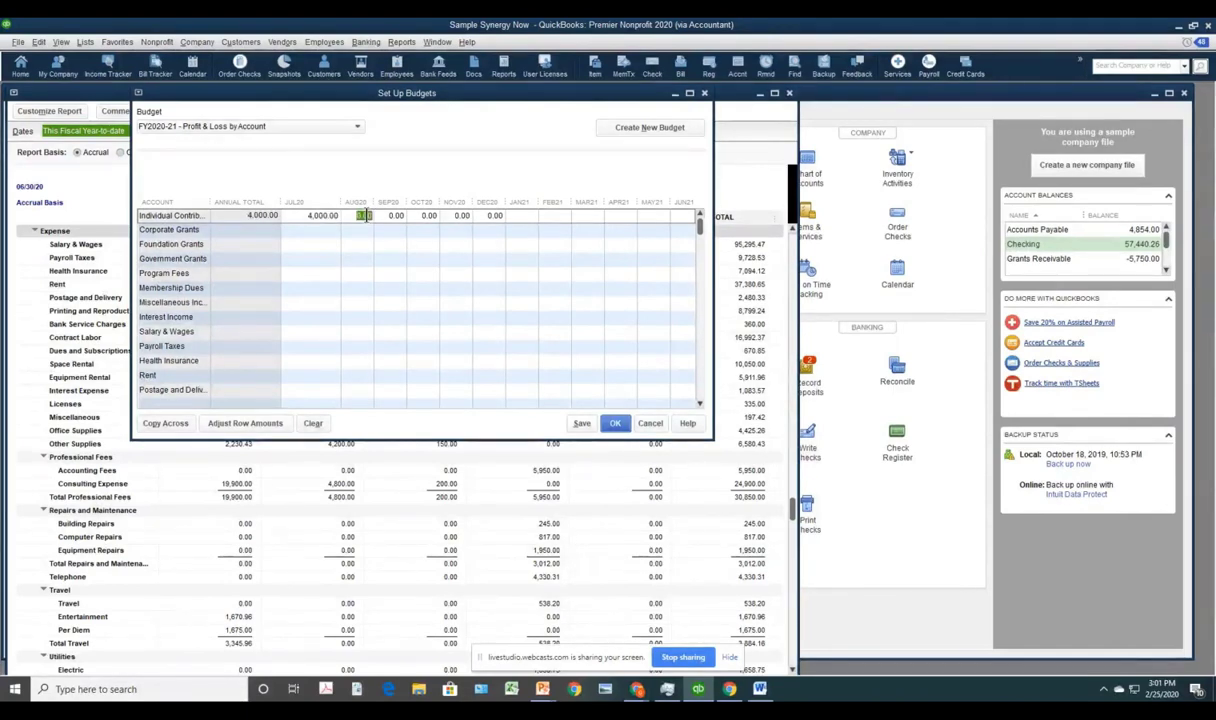
{"action": "type", "text": "6000"}
{"action": "key", "text": "Tab"}
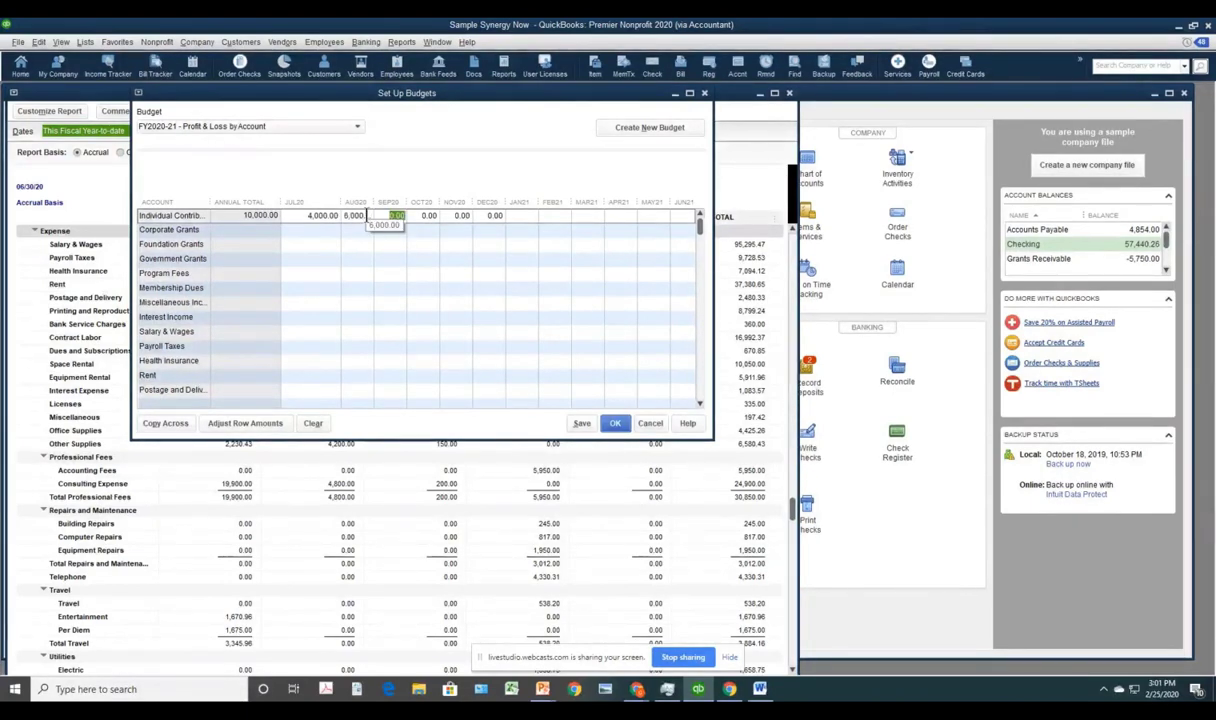
{"action": "type", "text": "10,000"}
{"action": "key", "text": "Tab"}
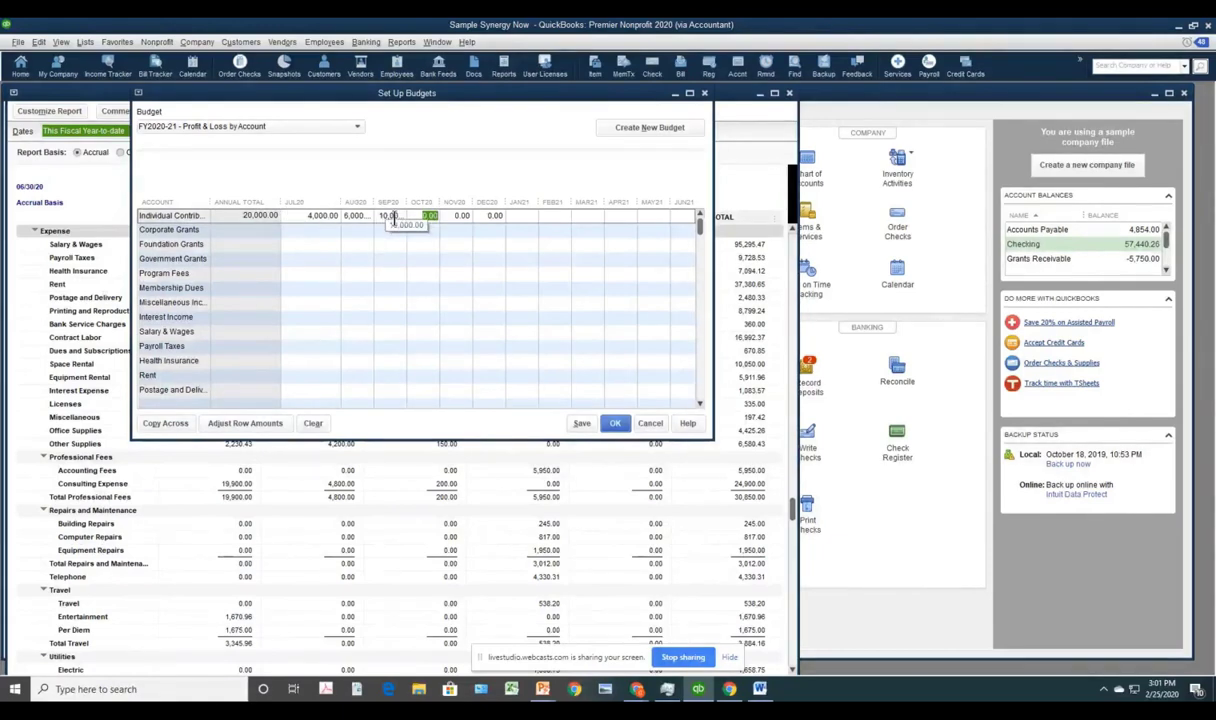
- Budget Rent at 2,400 for July 2020 and copy that amount across all the following months
{"action": "left_click", "coordinate": [326, 376]}
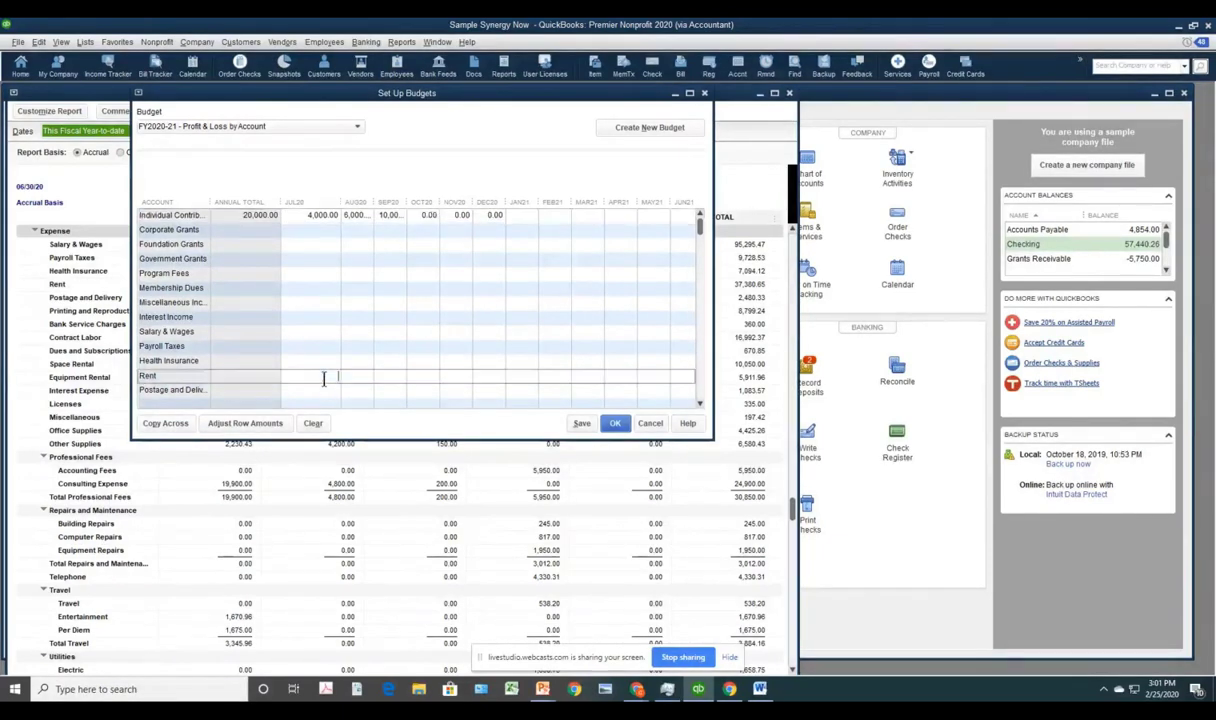
{"action": "type", "text": "240"}
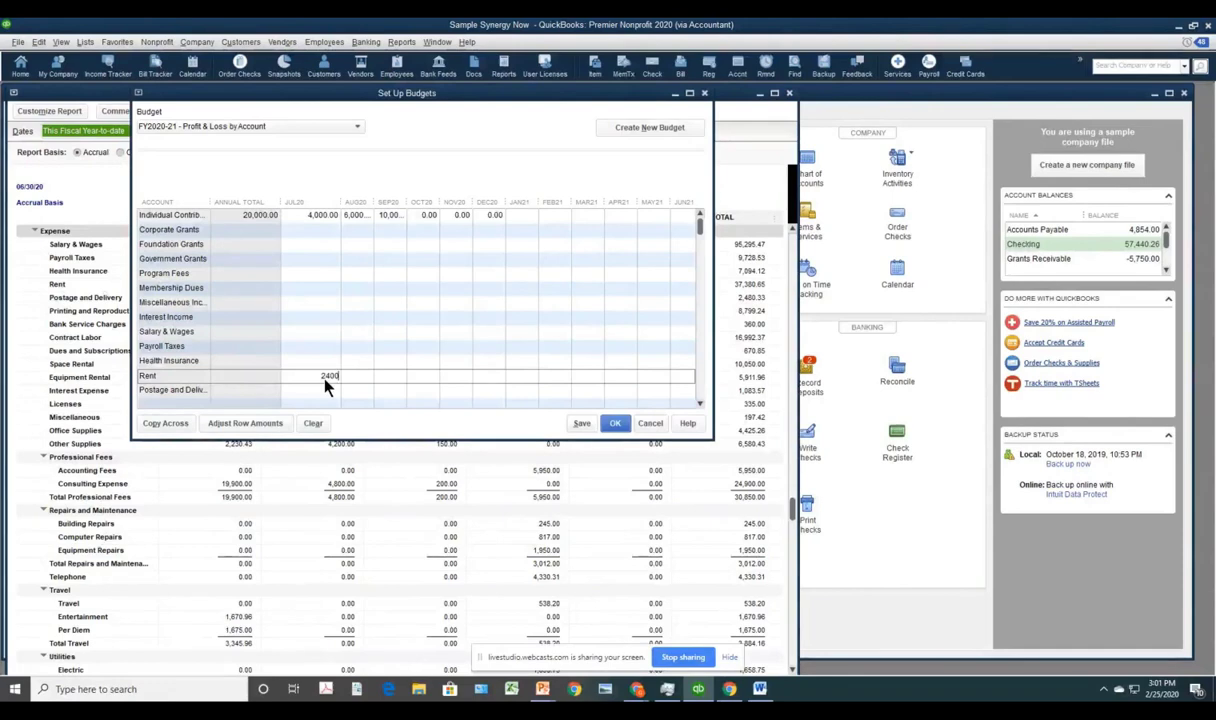
{"action": "type", "text": "0"}
{"action": "left_click", "coordinate": [170, 426]}
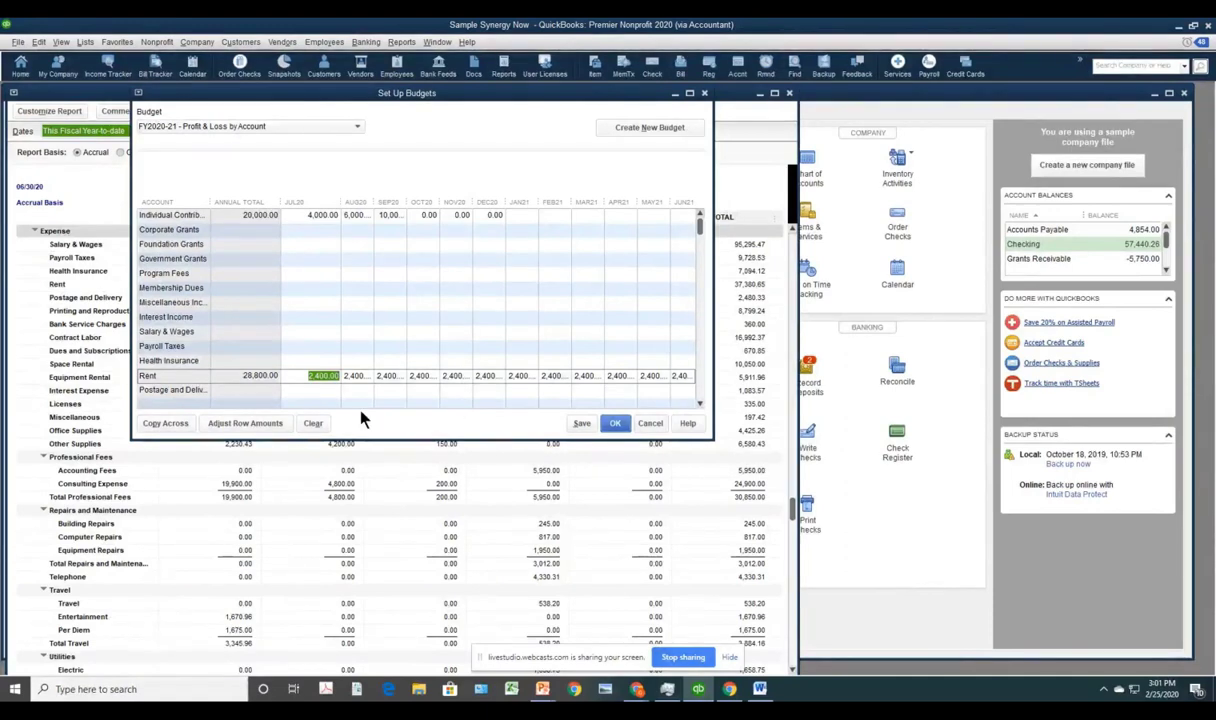
- Clear all entered amounts from the FY2020-21 budget page
{"action": "left_click", "coordinate": [312, 422]}
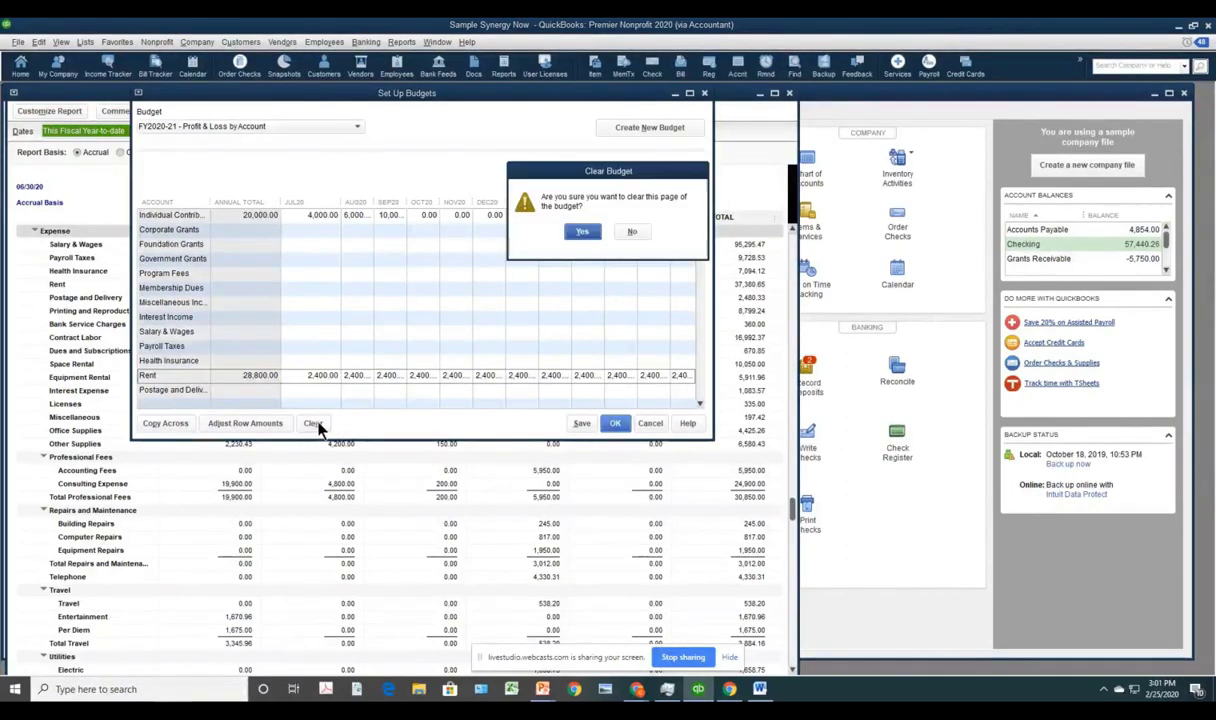
{"action": "left_click", "coordinate": [584, 232]}
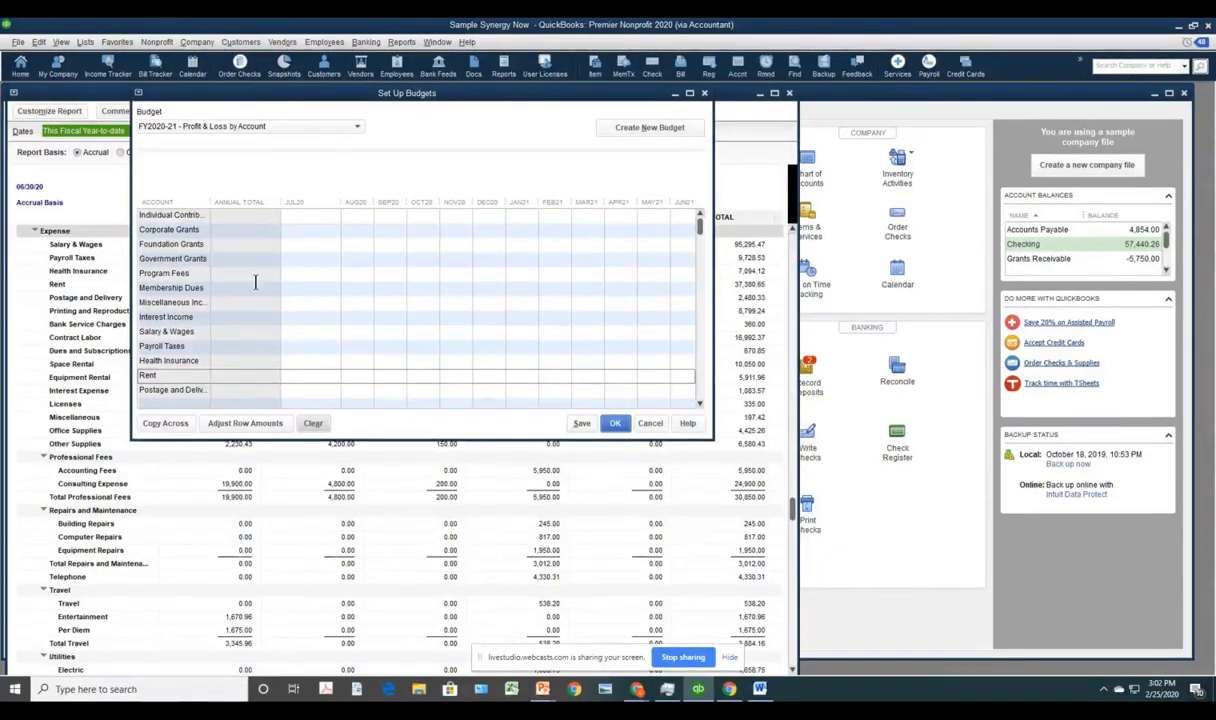
- Enter July 2020 amounts of 52,000 for Individual Contributions and 5,000 for Corporate Grants, and clear the budget page again
{"action": "left_click", "coordinate": [314, 216]}
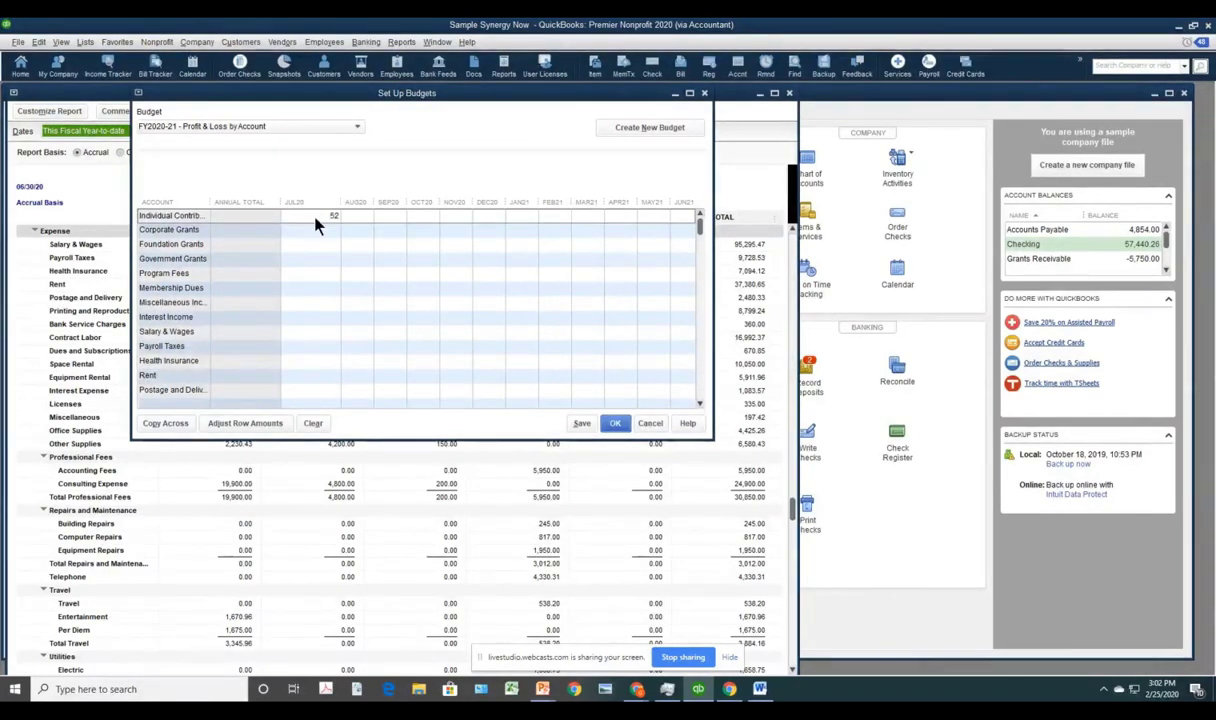
{"action": "type", "text": "000"}
{"action": "key", "text": "Down"}
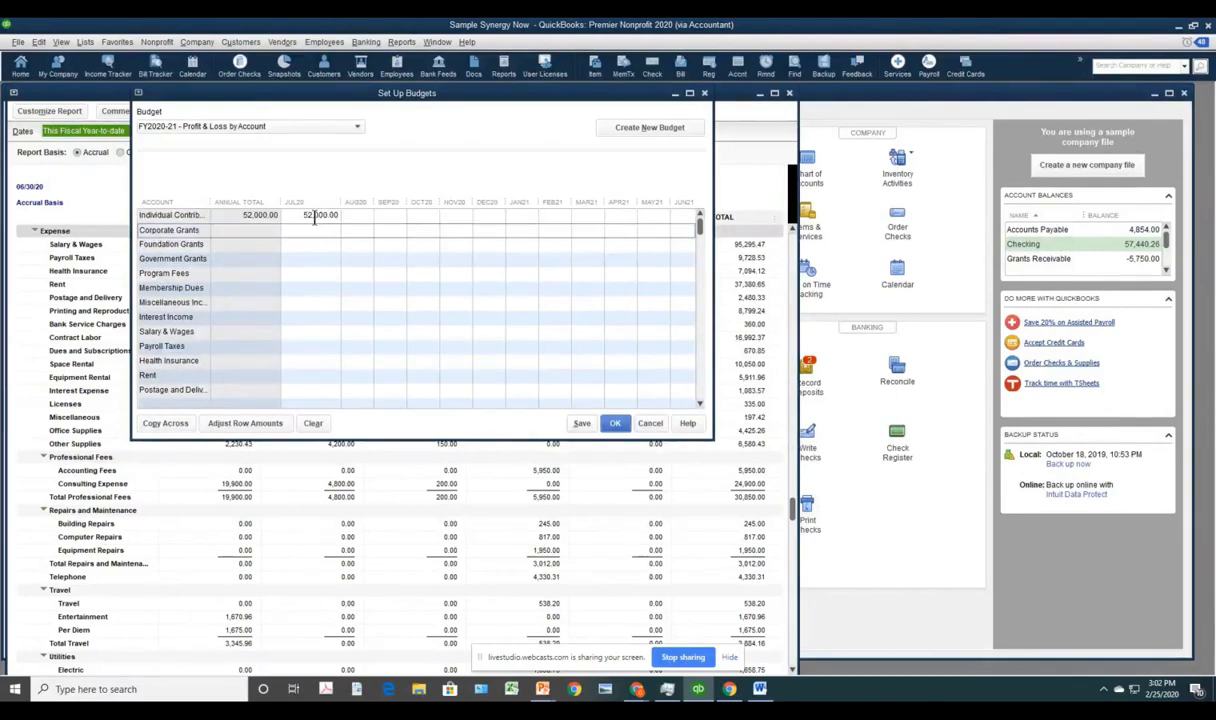
{"action": "type", "text": "5000"}
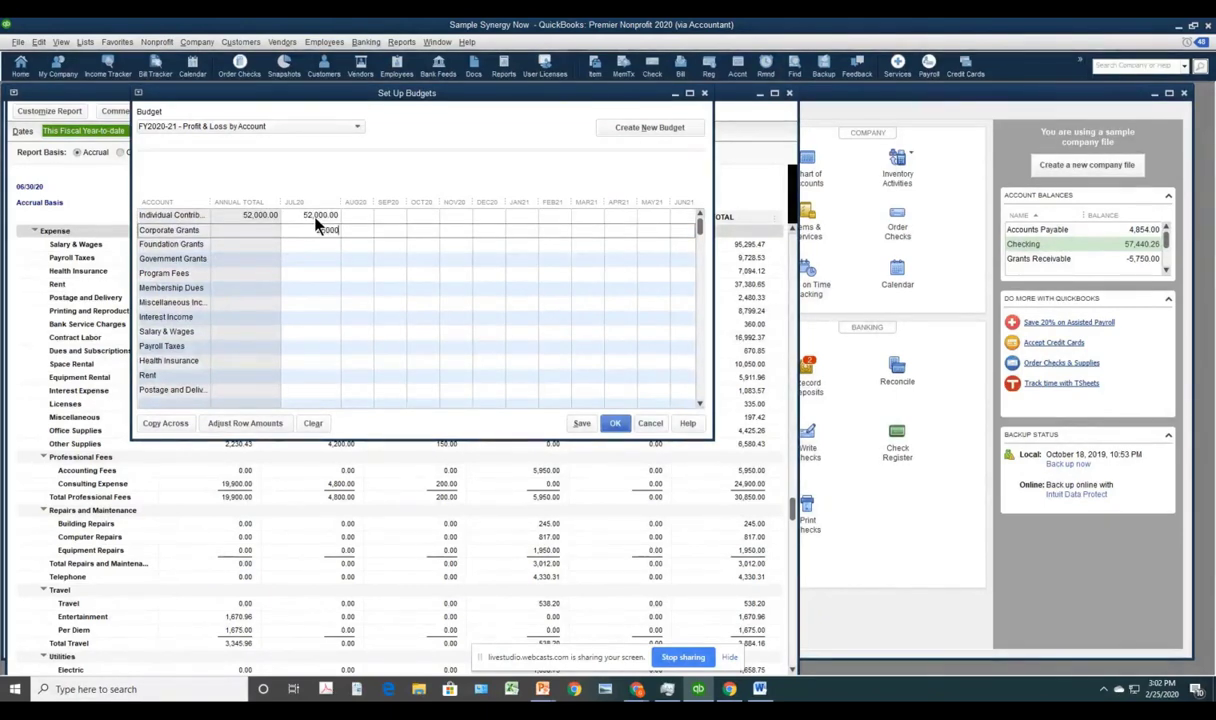
{"action": "left_click", "coordinate": [313, 423]}
{"action": "left_click", "coordinate": [582, 231]}
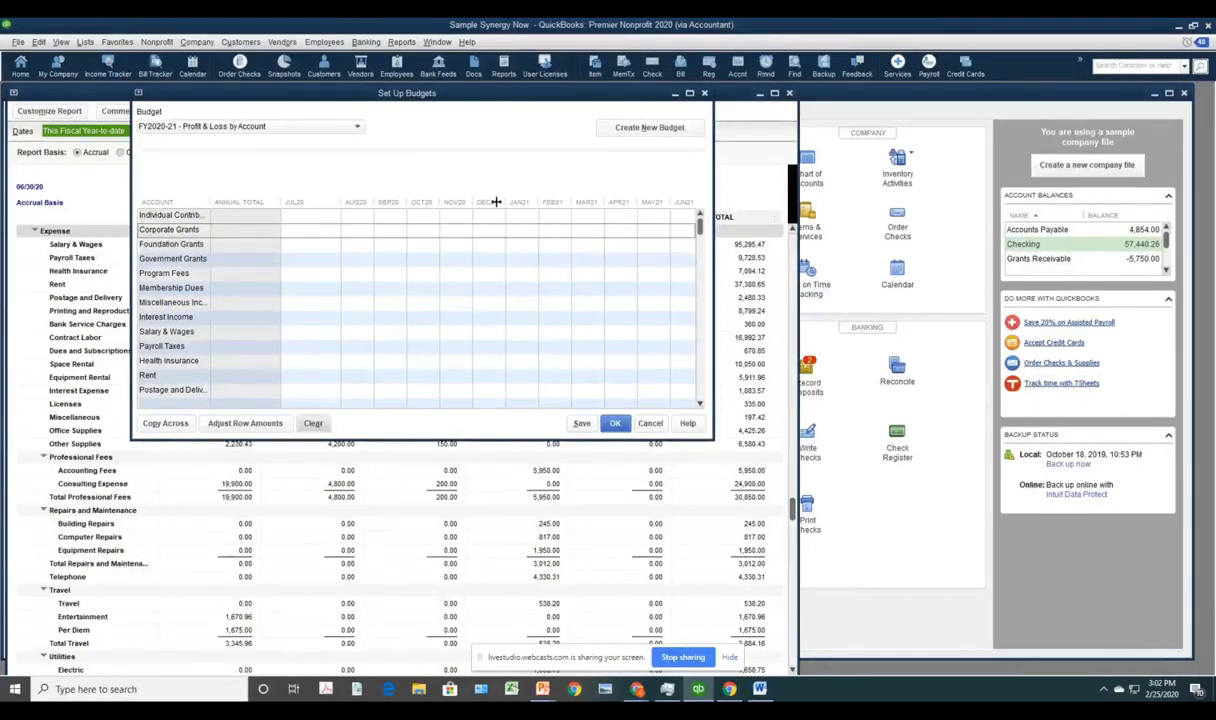
- Switch to the FY2019-20 Profit & Loss by Account budget, recording the FY2020-21 budget
{"action": "left_click", "coordinate": [357, 127]}
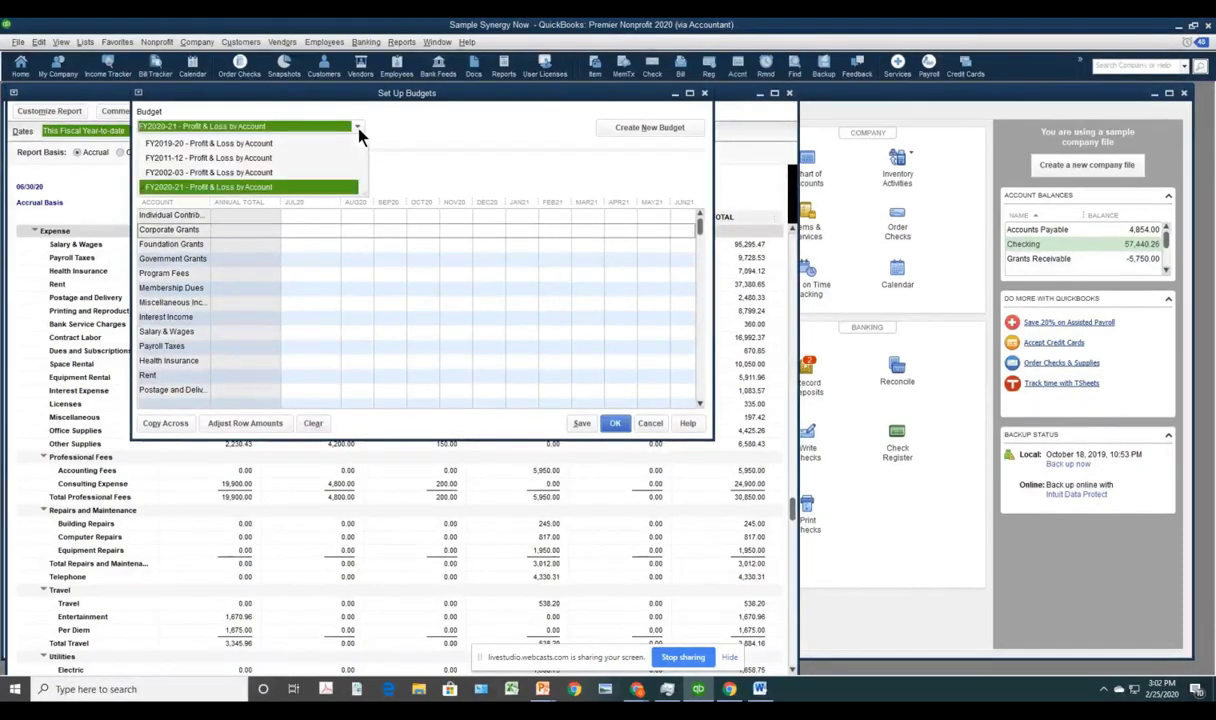
{"action": "left_click", "coordinate": [262, 143]}
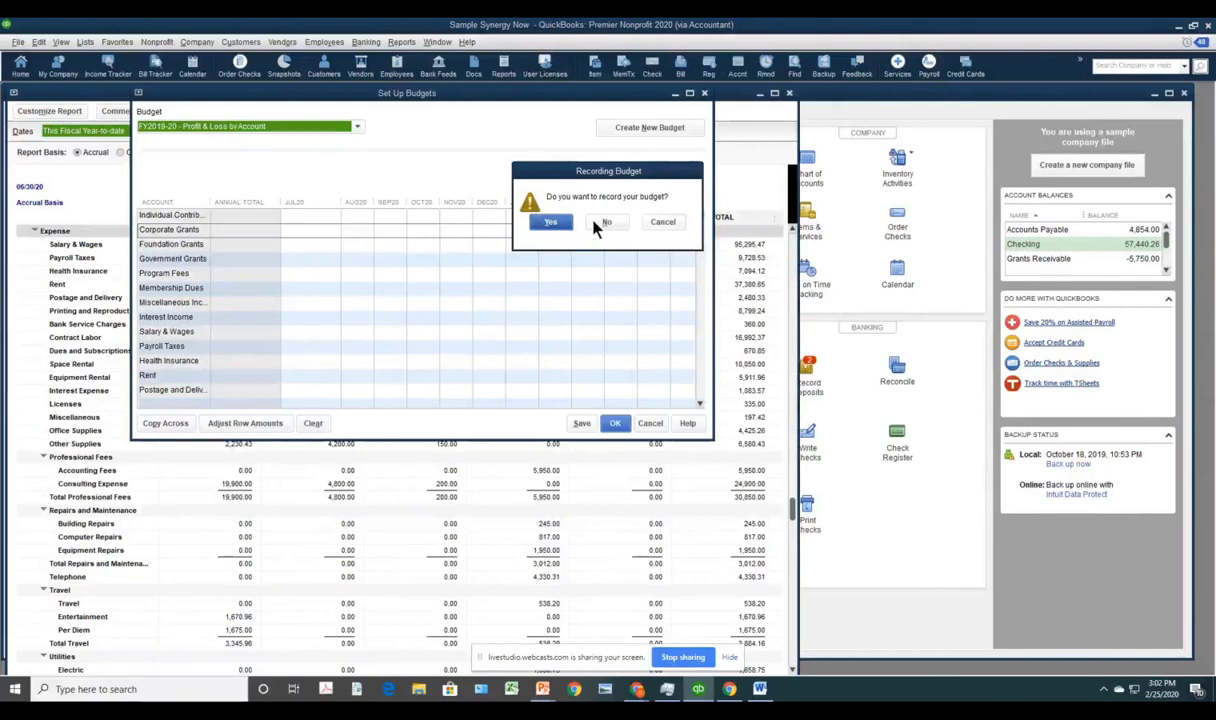
{"action": "left_click", "coordinate": [553, 221]}
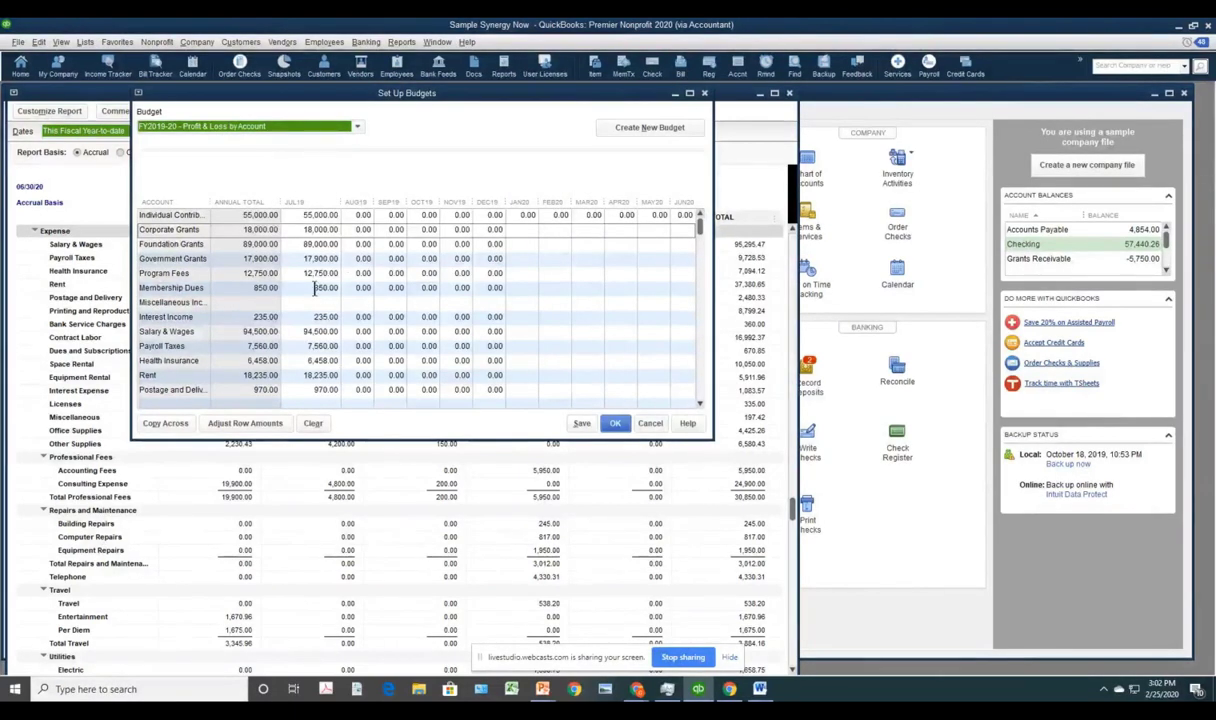
- Look through the account amounts in the FY2019-20 budget and close the budget setup
{"action": "scroll", "coordinate": [320, 316], "scroll_direction": "down", "scroll_amount": 2}
{"action": "scroll", "coordinate": [319, 316], "scroll_direction": "down", "scroll_amount": 8}
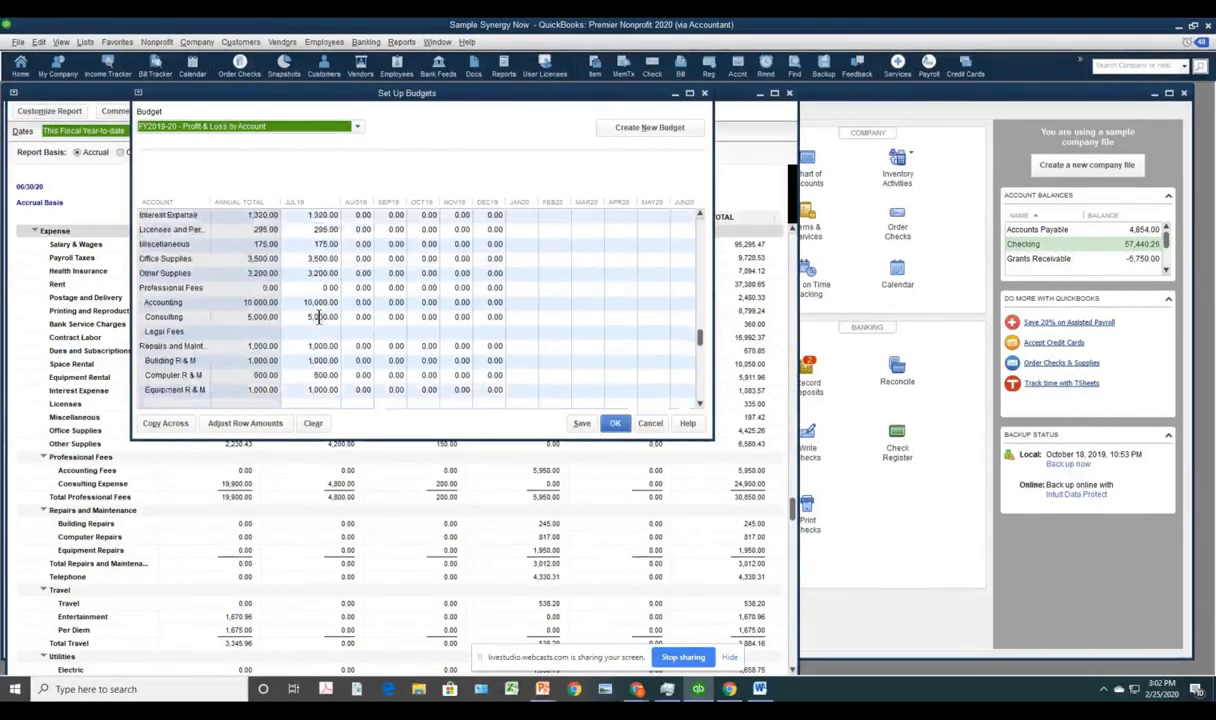
{"action": "scroll", "coordinate": [329, 316], "scroll_direction": "up", "scroll_amount": 9}
{"action": "scroll", "coordinate": [329, 316], "scroll_direction": "up", "scroll_amount": 1}
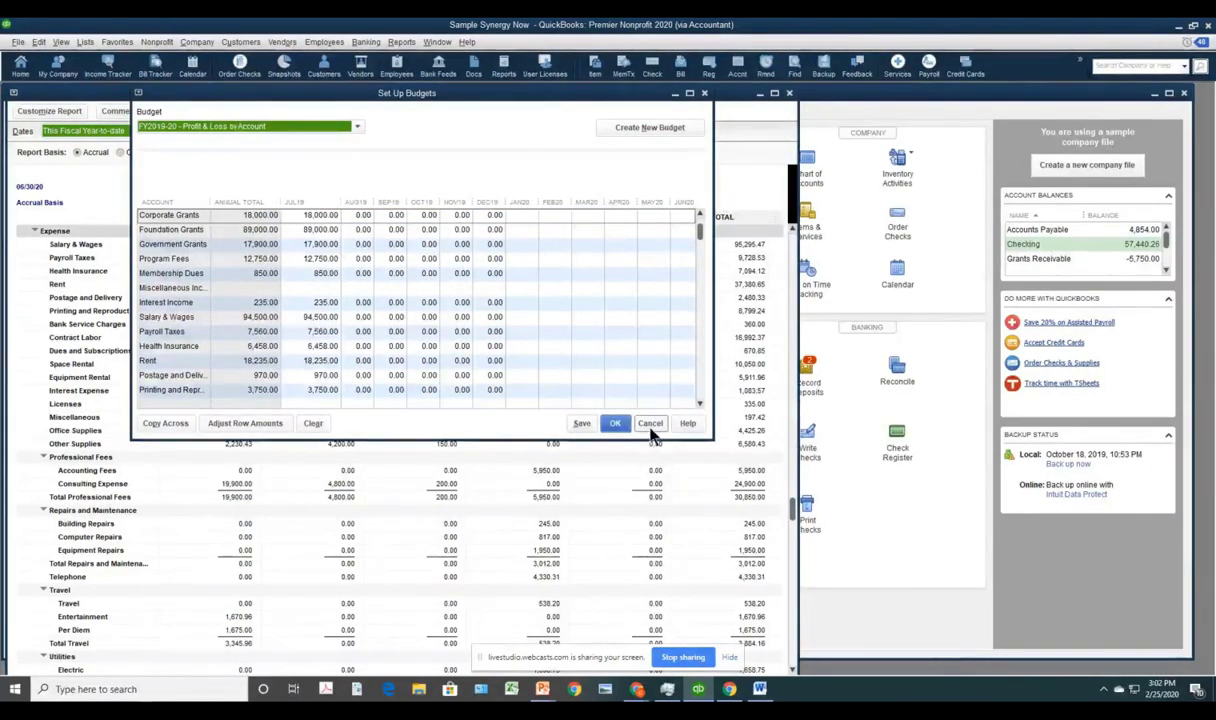
{"action": "left_click", "coordinate": [615, 422]}
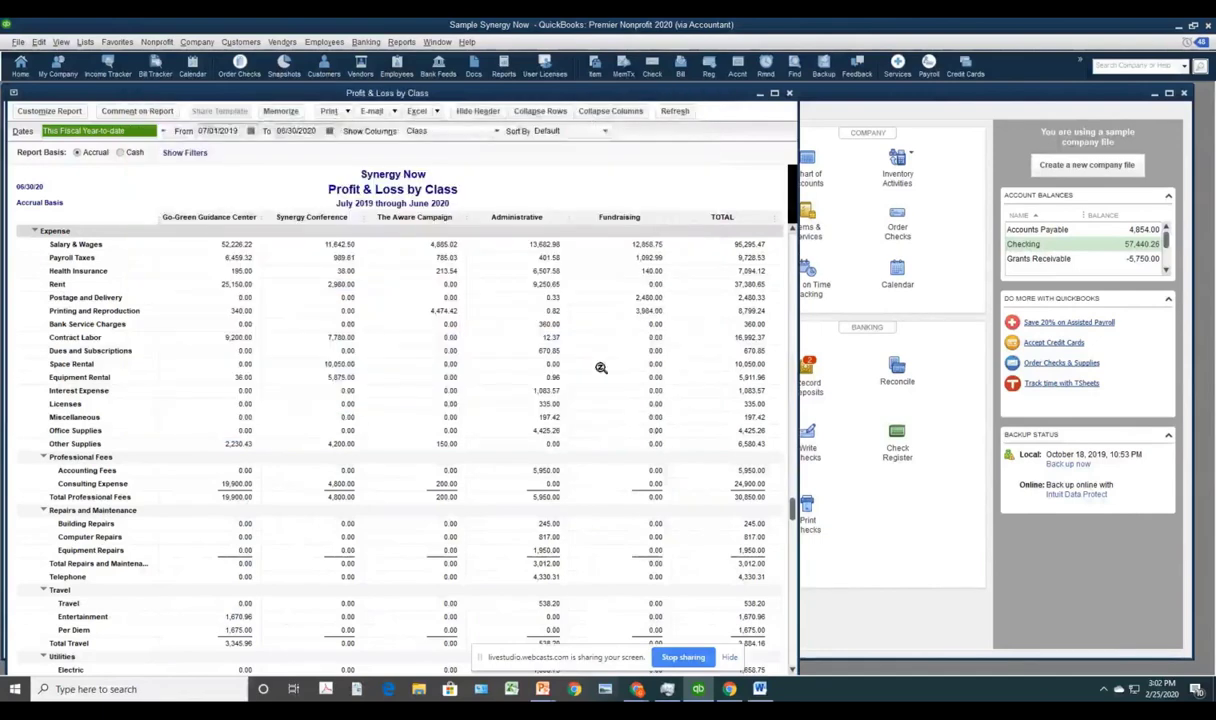
- Create a Budget vs. Actual report from the FY2019-20 Profit & Loss by Account budget and show total columns only
{"action": "left_click", "coordinate": [402, 42]}
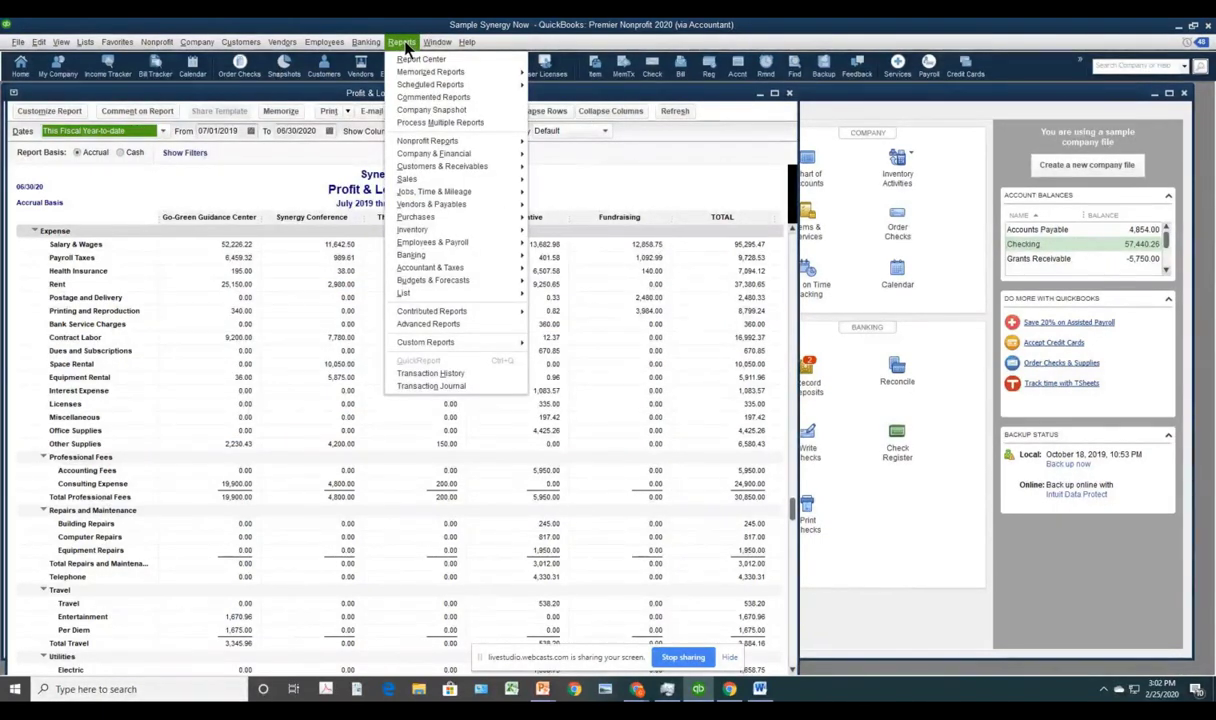
{"action": "mouse_move", "coordinate": [455, 280]}
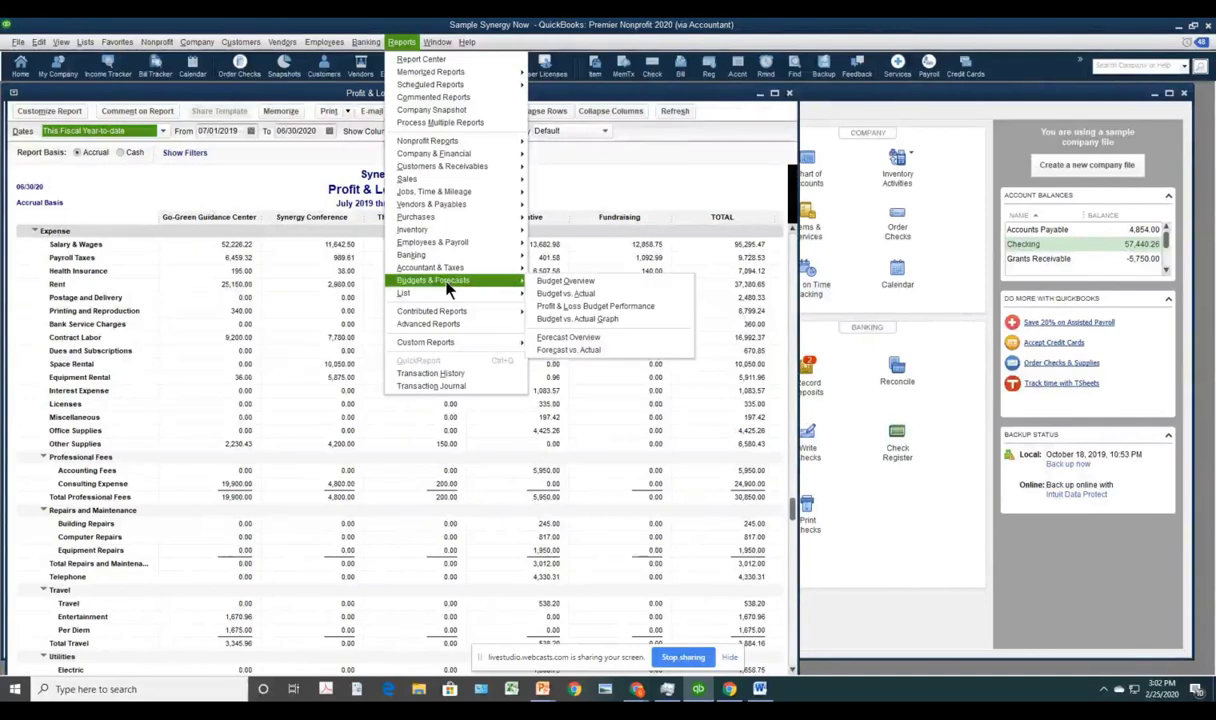
{"action": "left_click", "coordinate": [563, 296]}
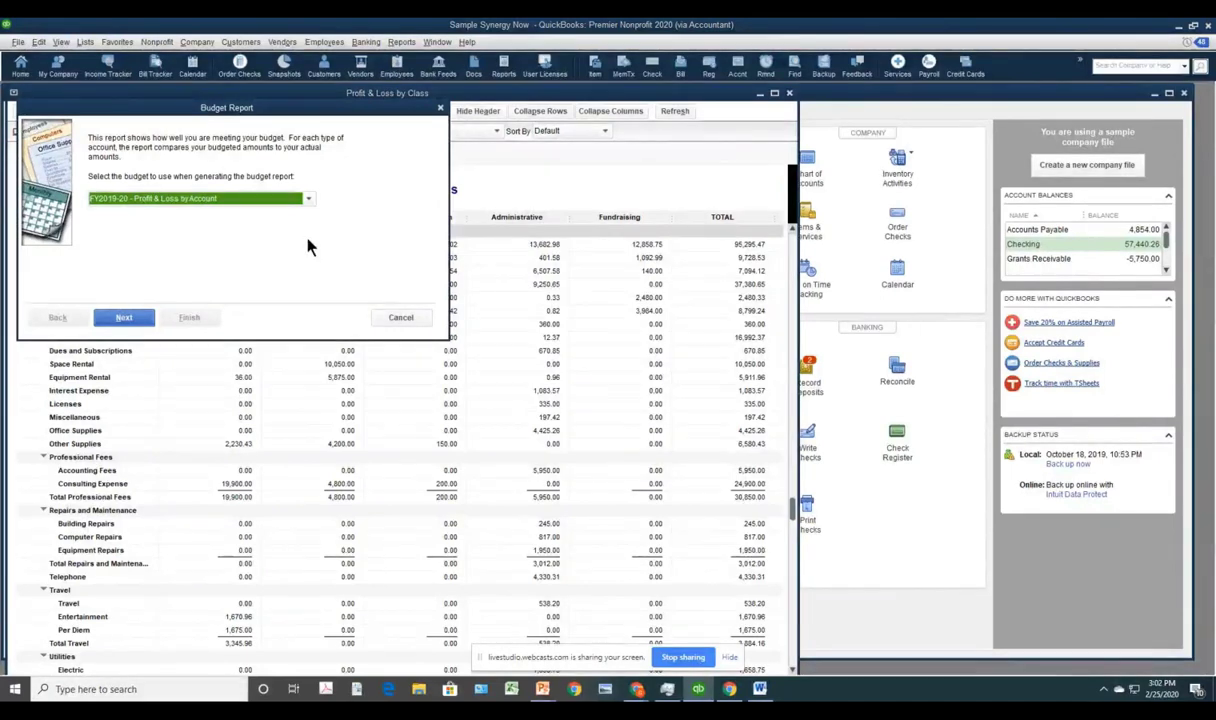
{"action": "left_click", "coordinate": [138, 318]}
{"action": "left_click", "coordinate": [138, 318]}
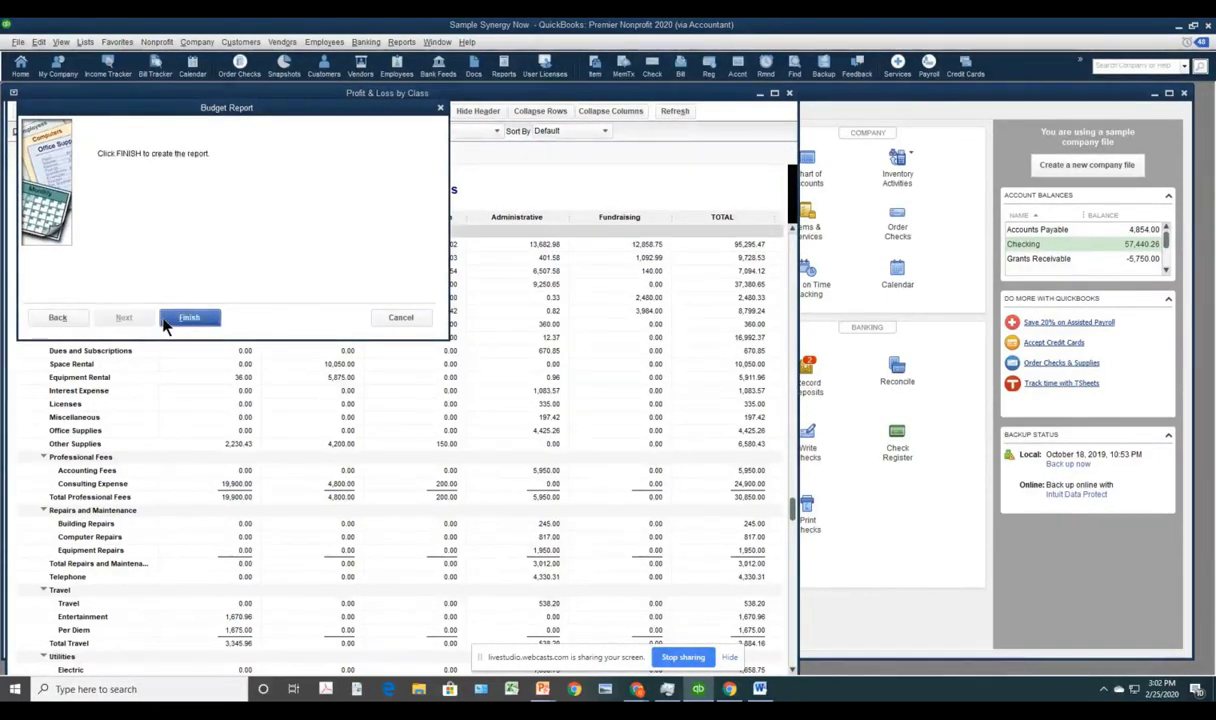
{"action": "left_click", "coordinate": [166, 318]}
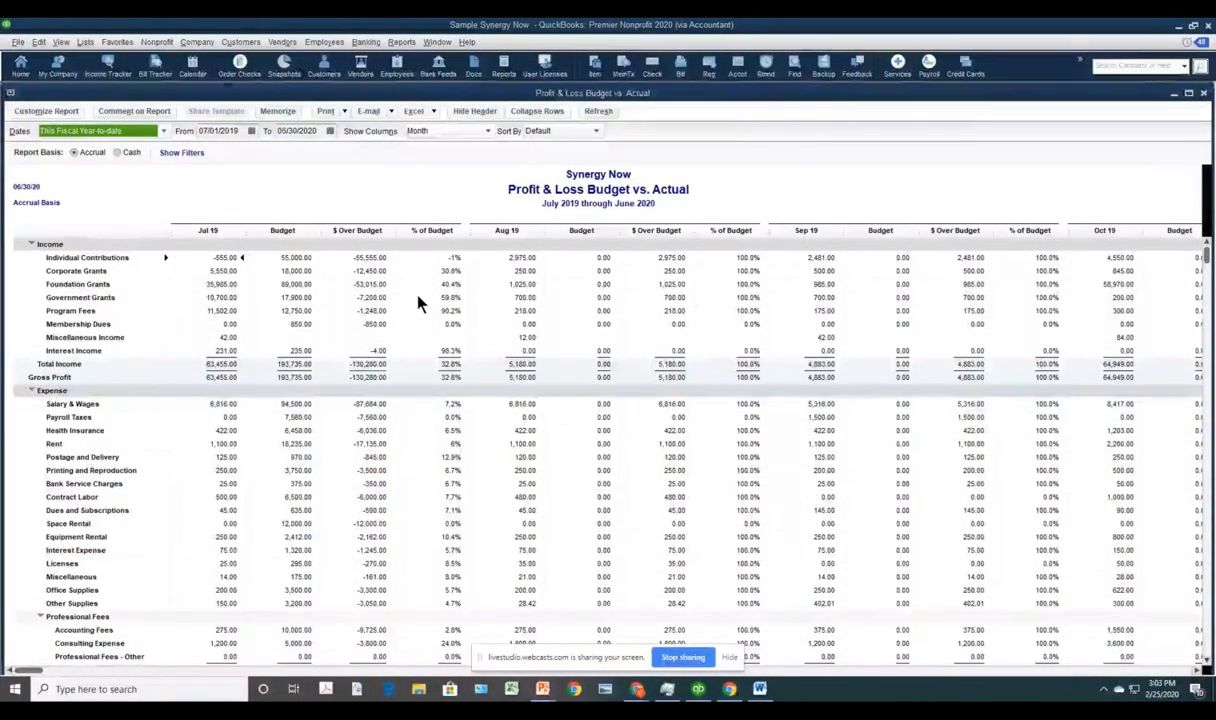
{"action": "left_click", "coordinate": [487, 132]}
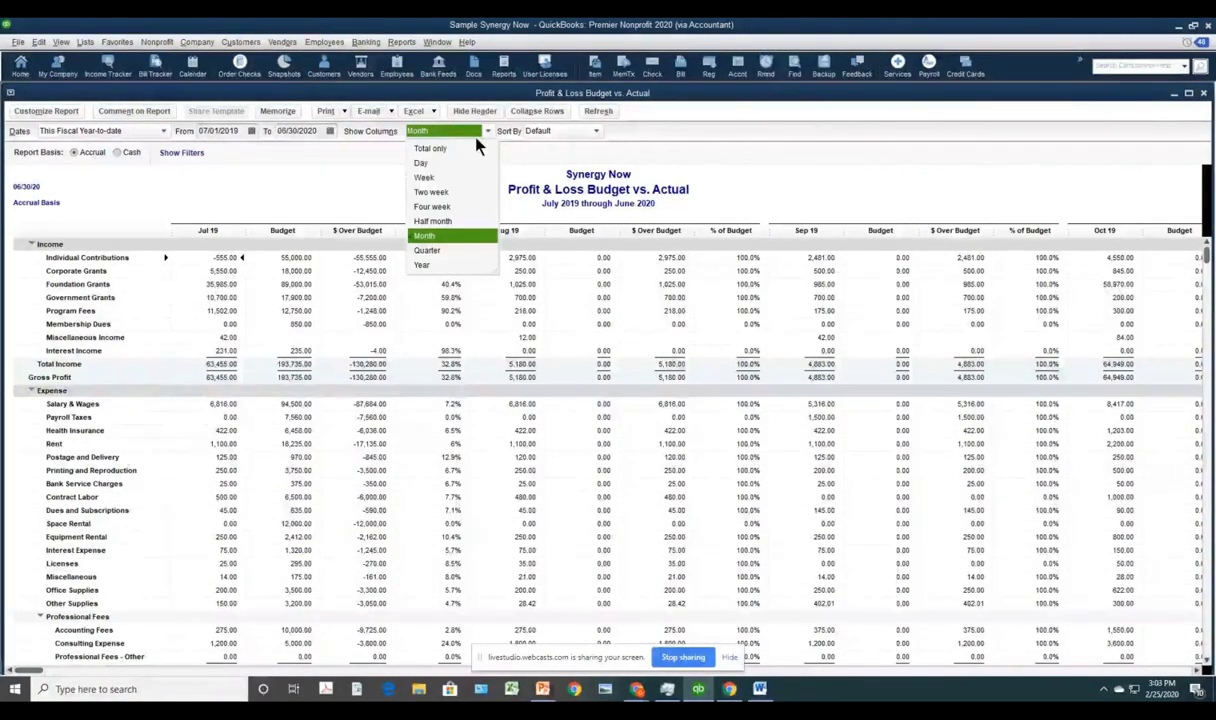
{"action": "left_click", "coordinate": [468, 149]}
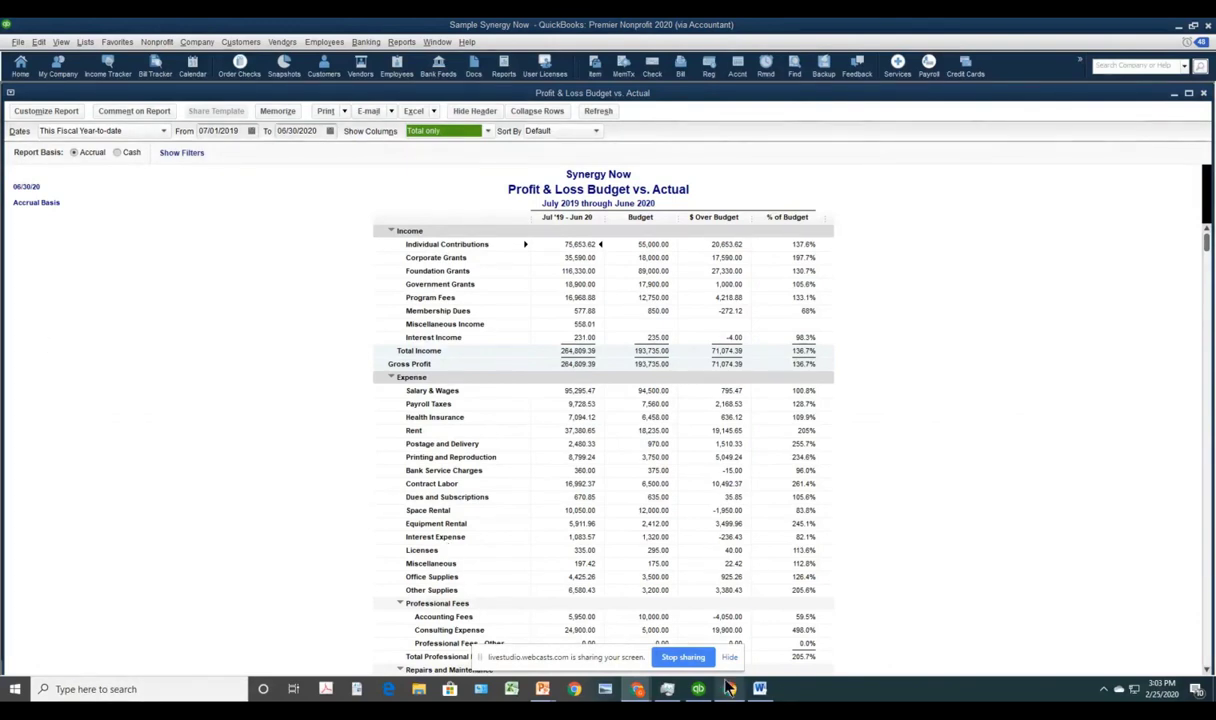
- Switch to the QuickBooks Made Easy website in Chrome and open its On-demand Courses page
{"action": "mouse_move", "coordinate": [637, 690]}
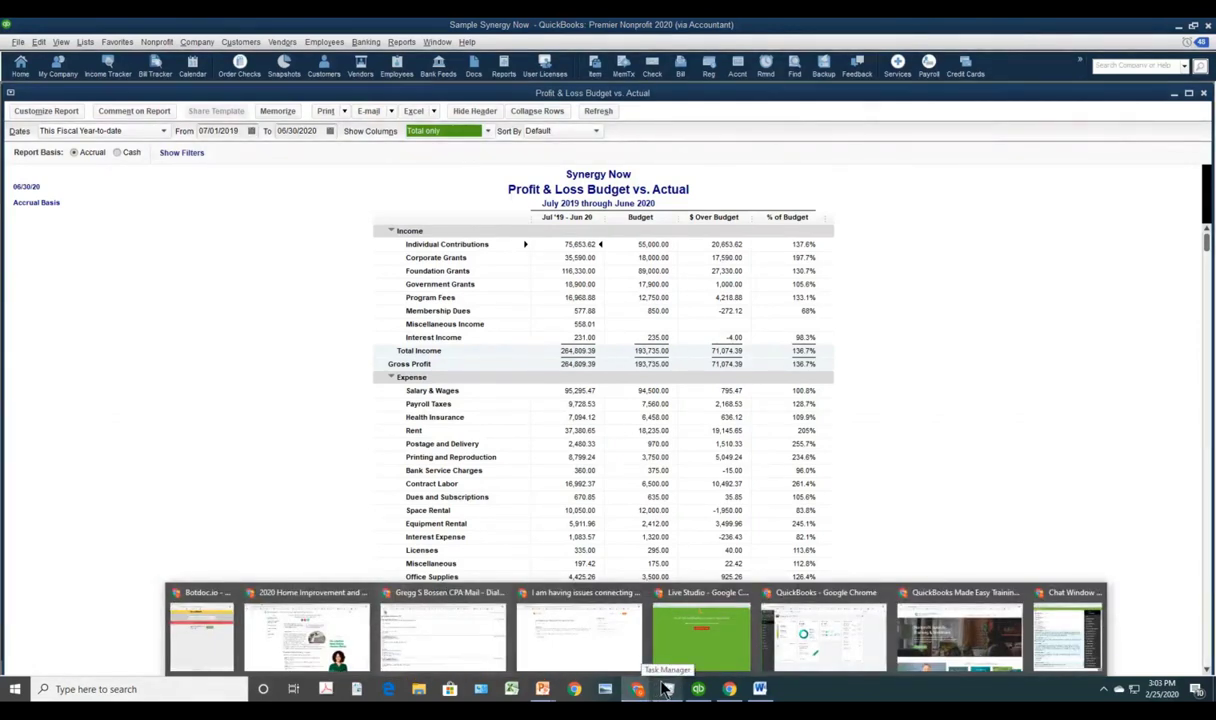
{"action": "left_click", "coordinate": [960, 638]}
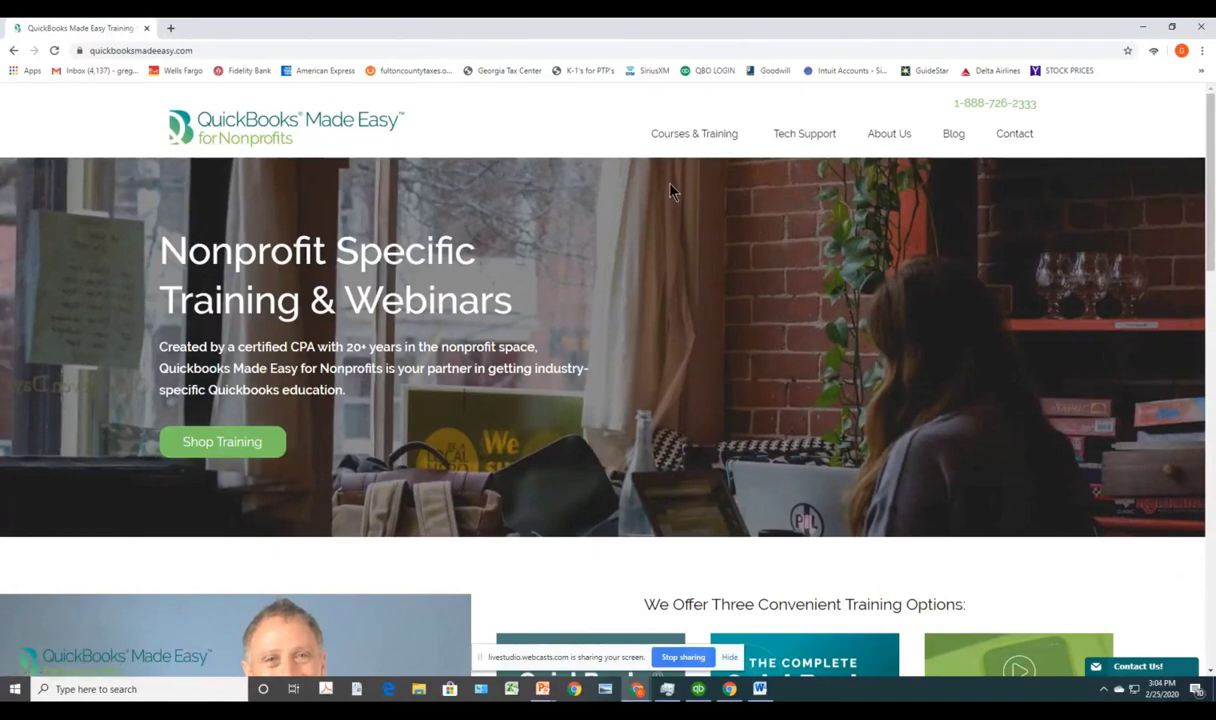
{"action": "mouse_move", "coordinate": [688, 141]}
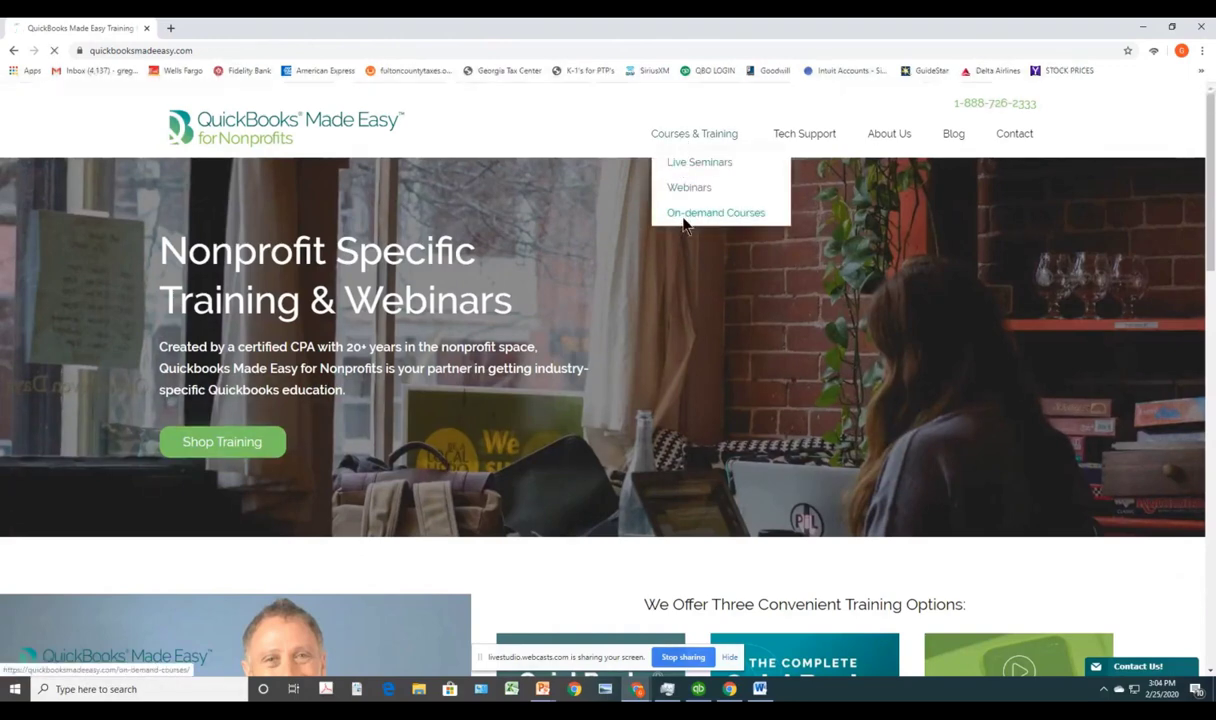
{"action": "left_click", "coordinate": [684, 216]}
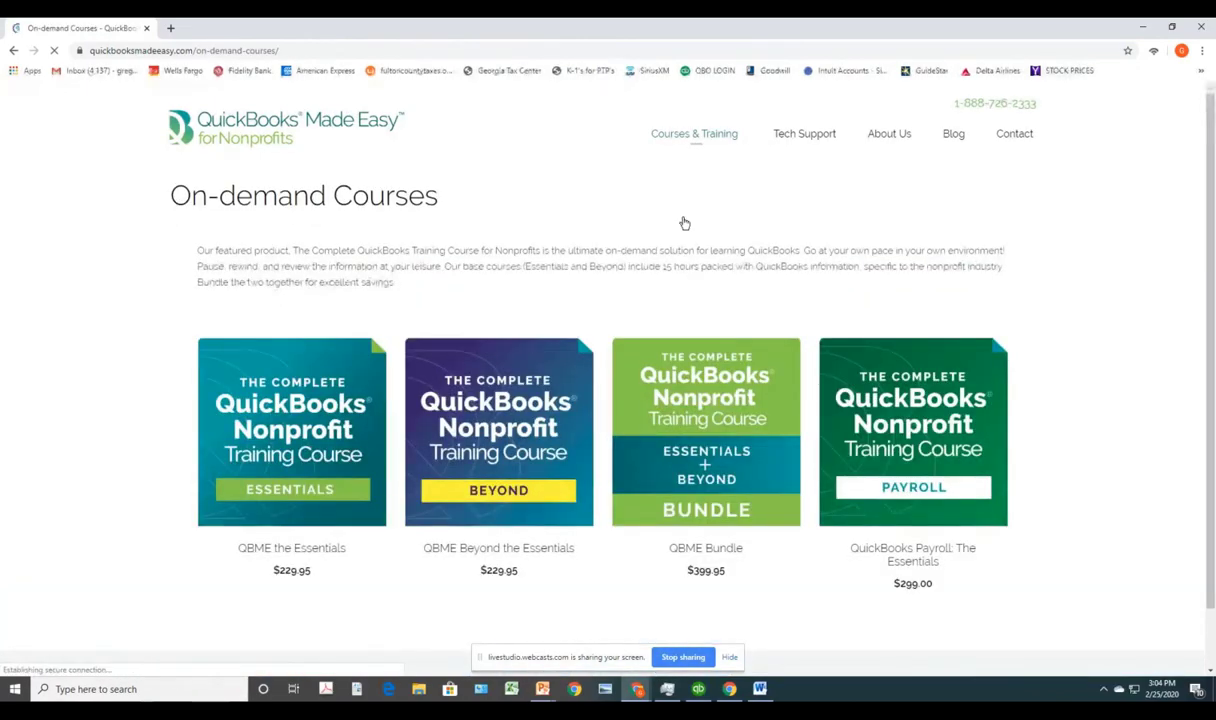
- Read through the QBME Bundle course description and open the Tech Support page
{"action": "scroll", "coordinate": [684, 223], "scroll_direction": "down", "scroll_amount": 2}
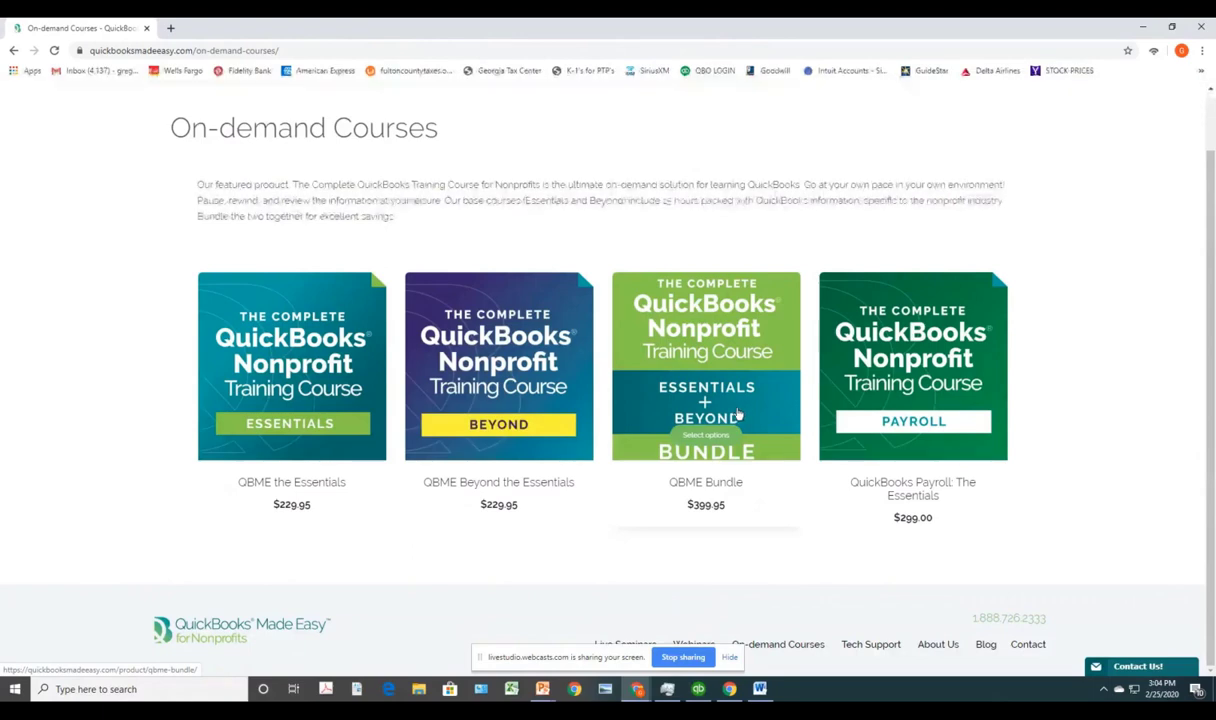
{"action": "left_click", "coordinate": [717, 375]}
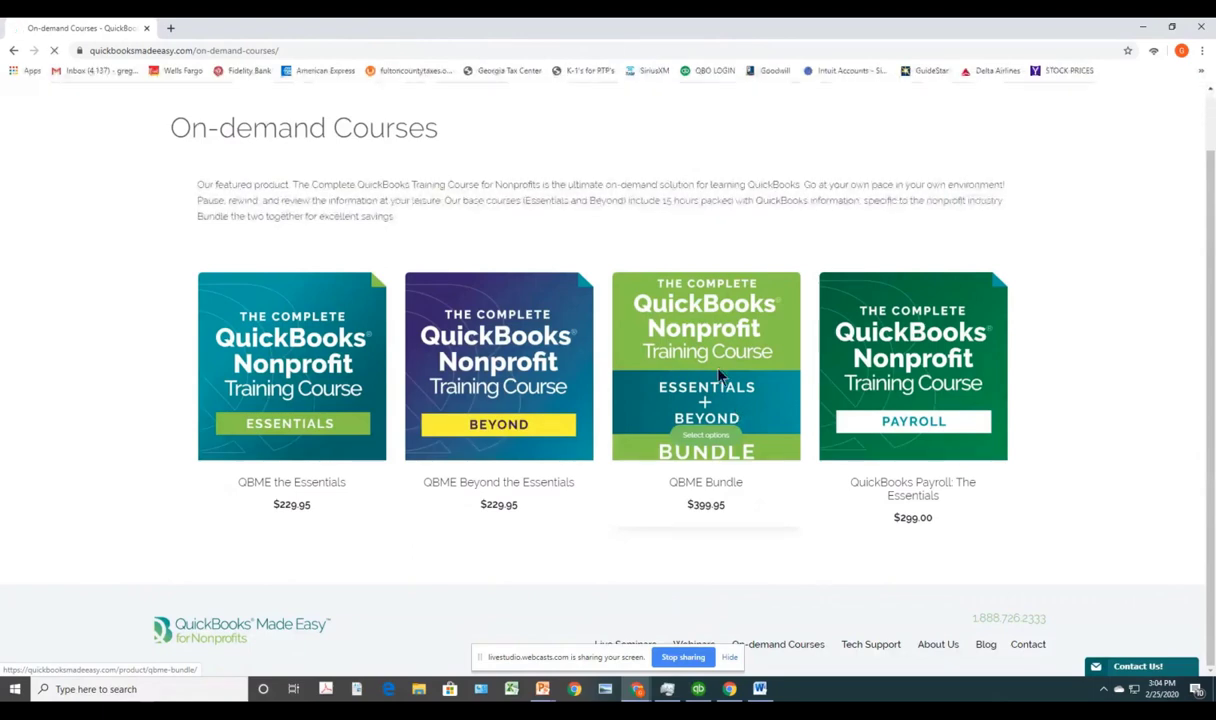
{"action": "scroll", "coordinate": [717, 380], "scroll_direction": "down", "scroll_amount": 10}
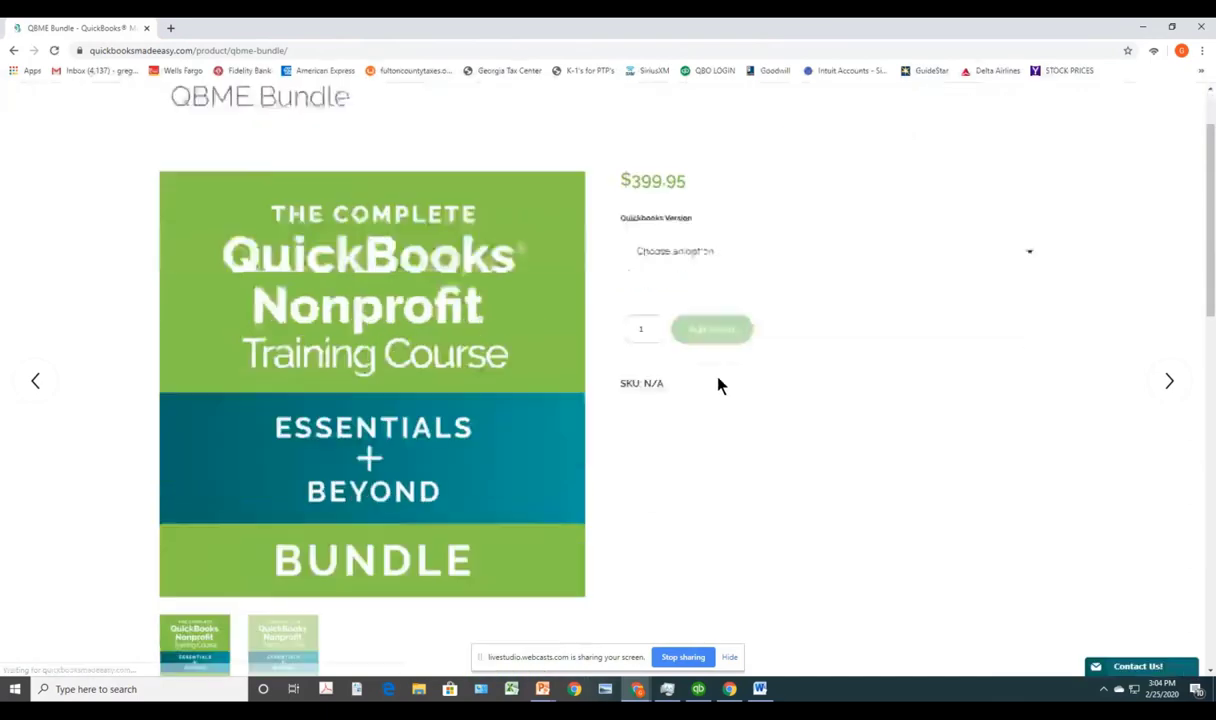
{"action": "scroll", "coordinate": [717, 385], "scroll_direction": "down", "scroll_amount": 1}
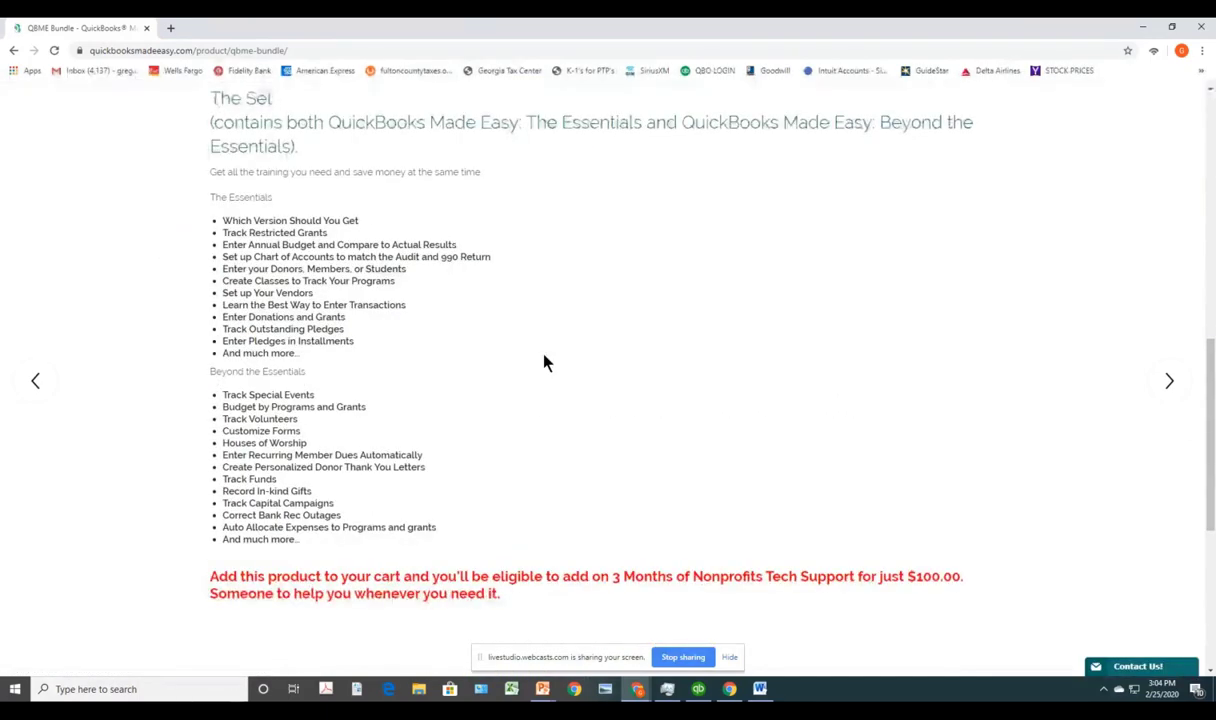
{"action": "scroll", "coordinate": [545, 360], "scroll_direction": "up", "scroll_amount": 10}
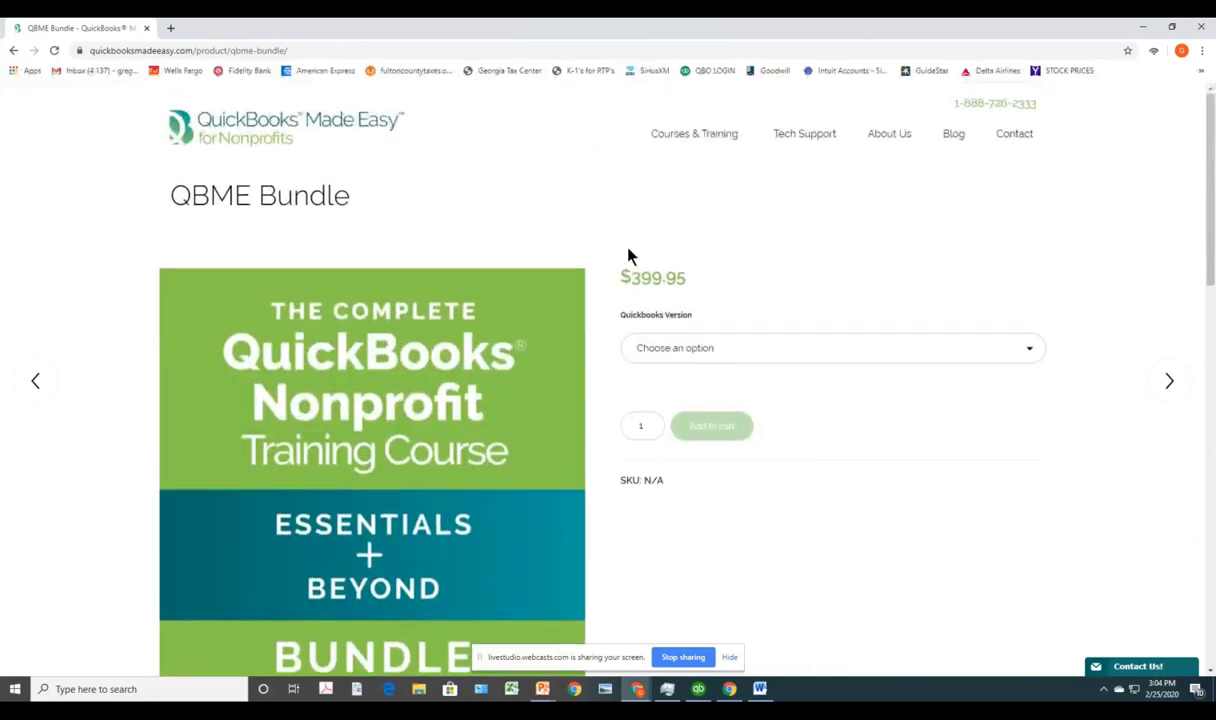
{"action": "left_click", "coordinate": [784, 140]}
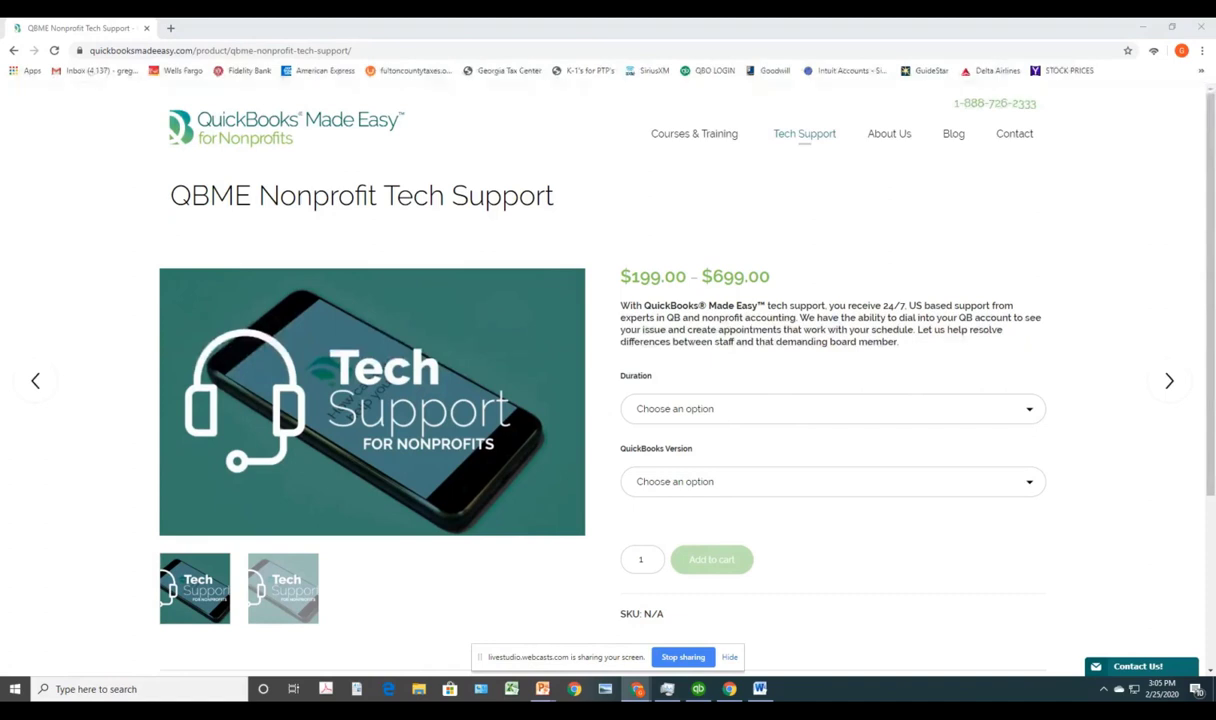
{"action": "key", "text": "alt+Tab"}
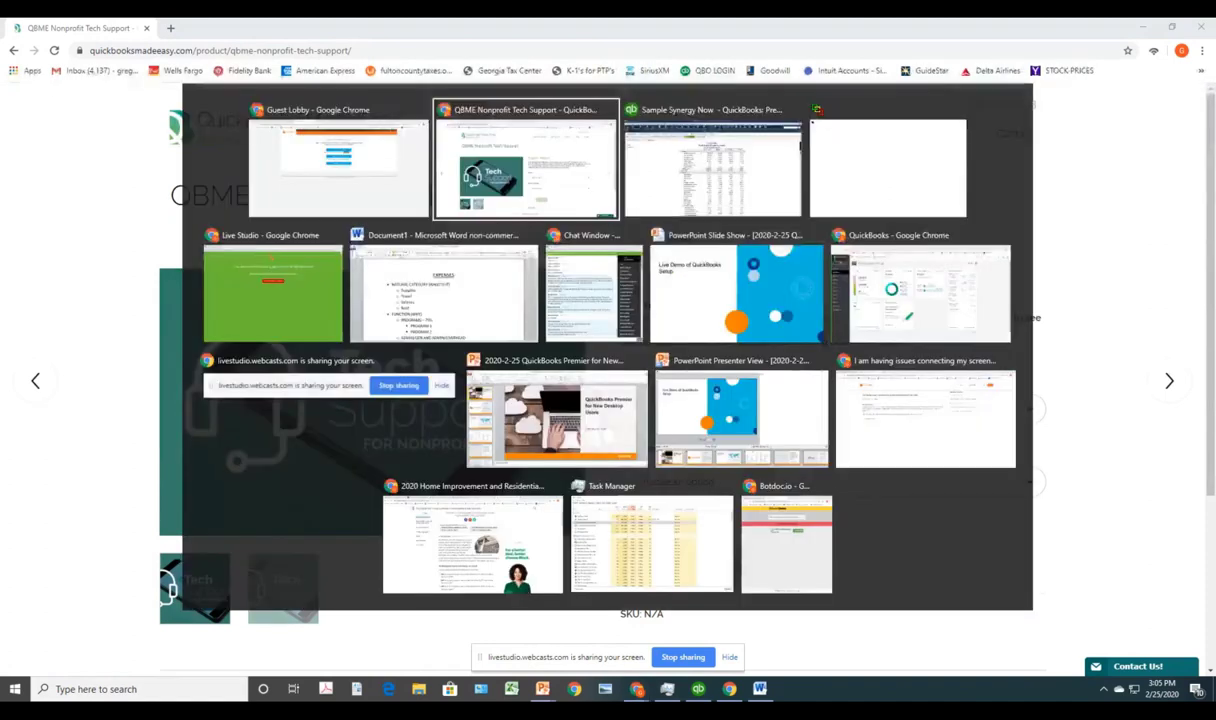
{"action": "key", "text": "Tab"}
{"action": "key", "text": "Tab"}
{"action": "key", "text": "Tab"}
{"action": "key", "text": "Tab"}
{"action": "key", "text": "Tab"}
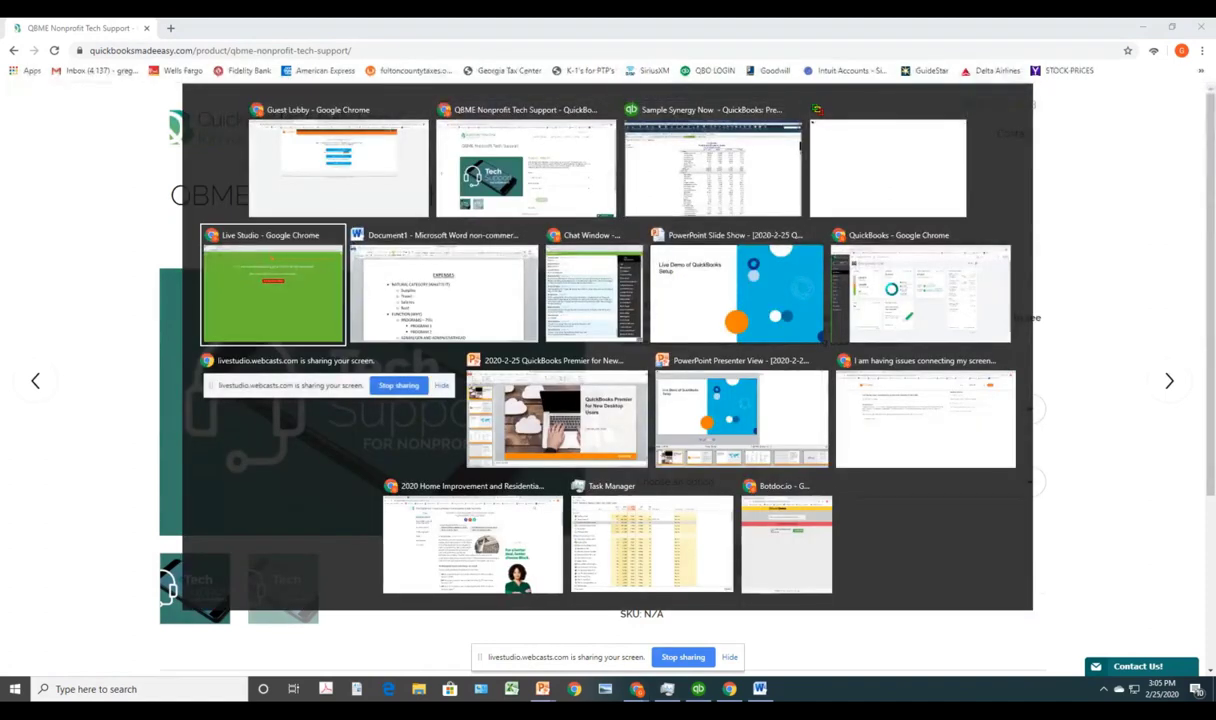
{"action": "key", "text": "Escape"}
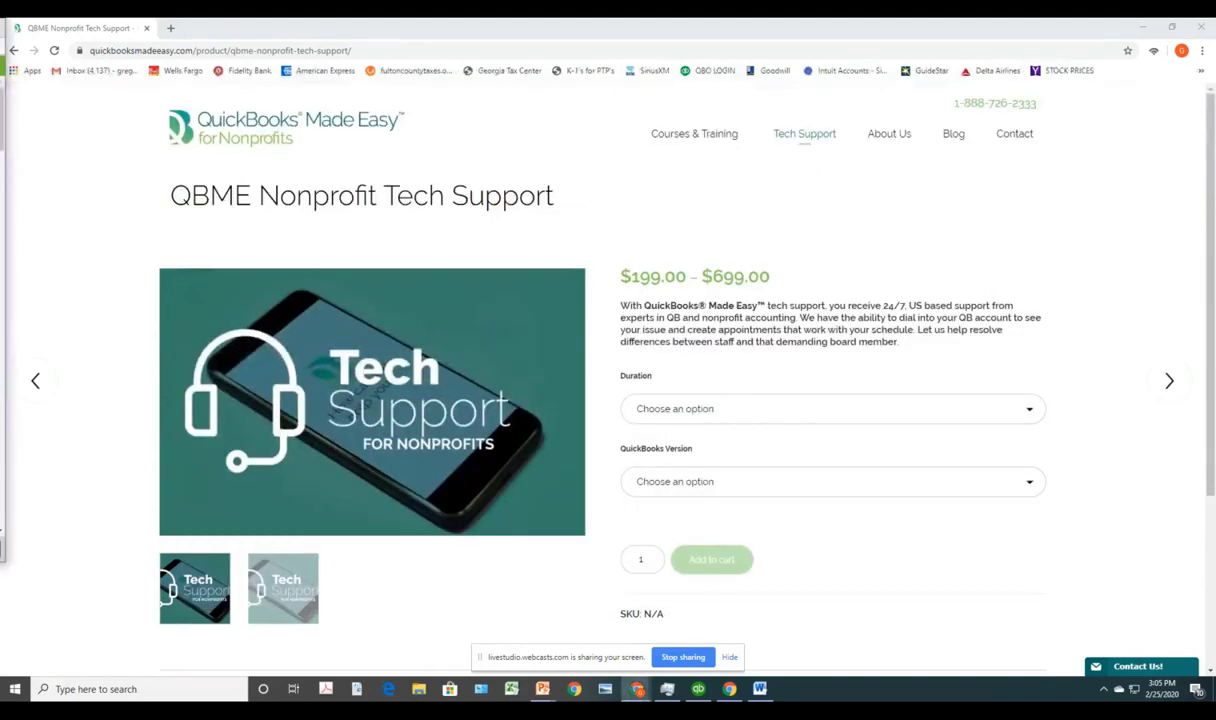
- Cycle through the open windows and stop sharing the screen
{"action": "key", "text": "alt+Tab"}
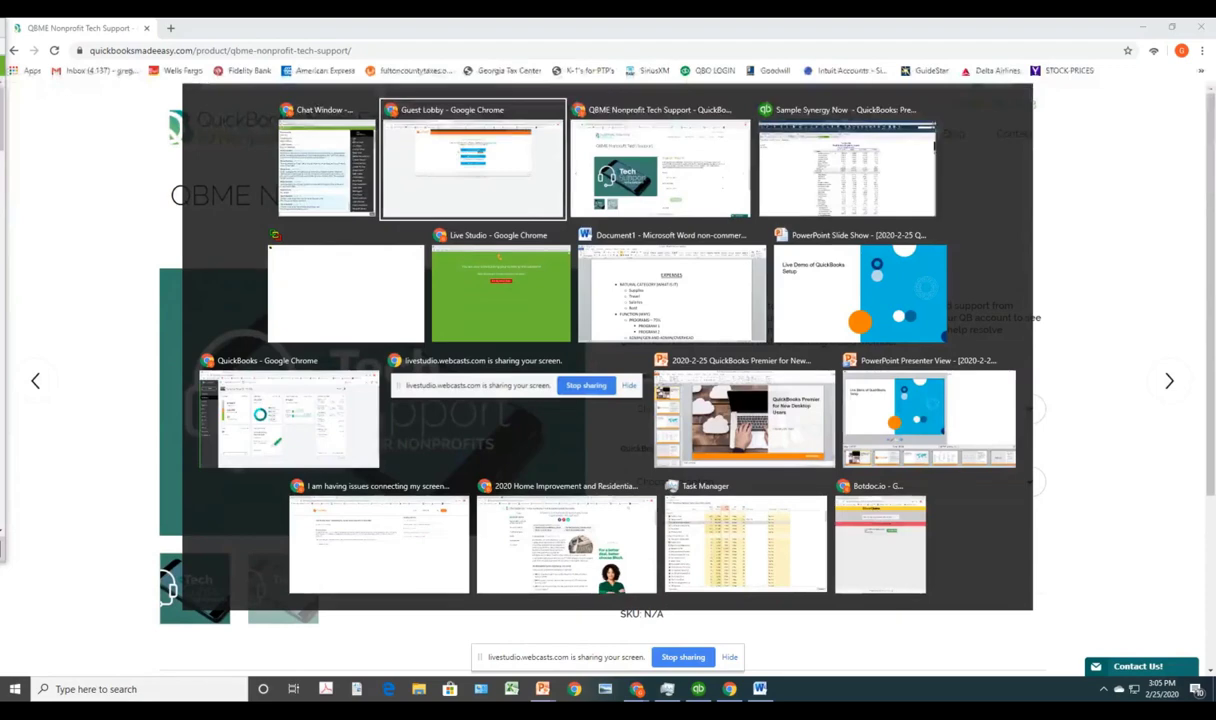
{"action": "key", "text": "Tab"}
{"action": "key", "text": "Tab"}
{"action": "key", "text": "Tab"}
{"action": "key", "text": "Tab"}
{"action": "key", "text": "Tab"}
{"action": "key", "text": "Tab"}
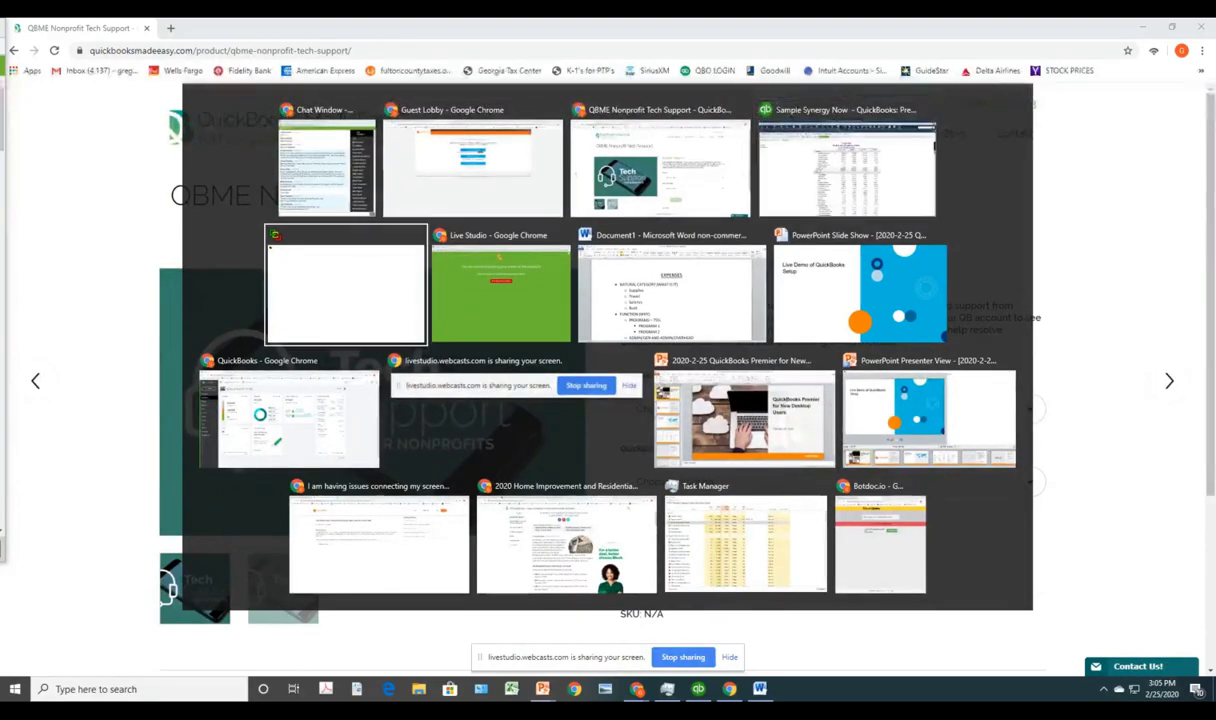
{"action": "key", "text": "Tab"}
{"action": "key", "text": "Tab"}
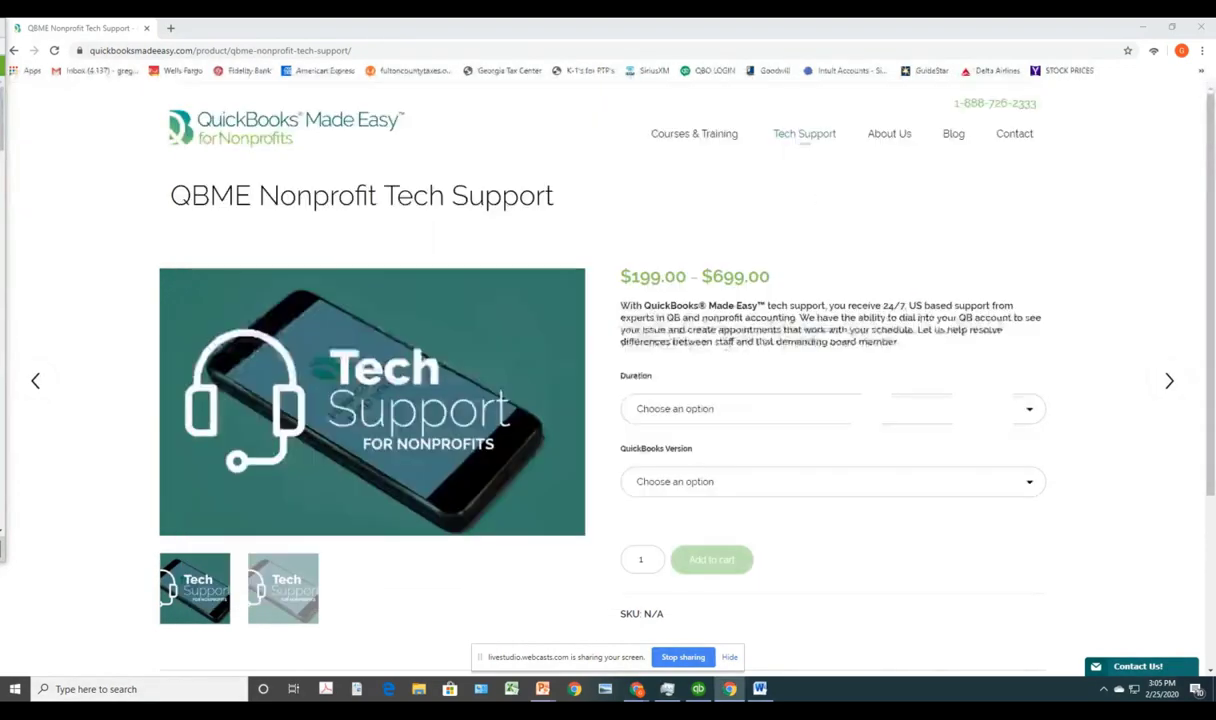
{"action": "left_click", "coordinate": [683, 657]}
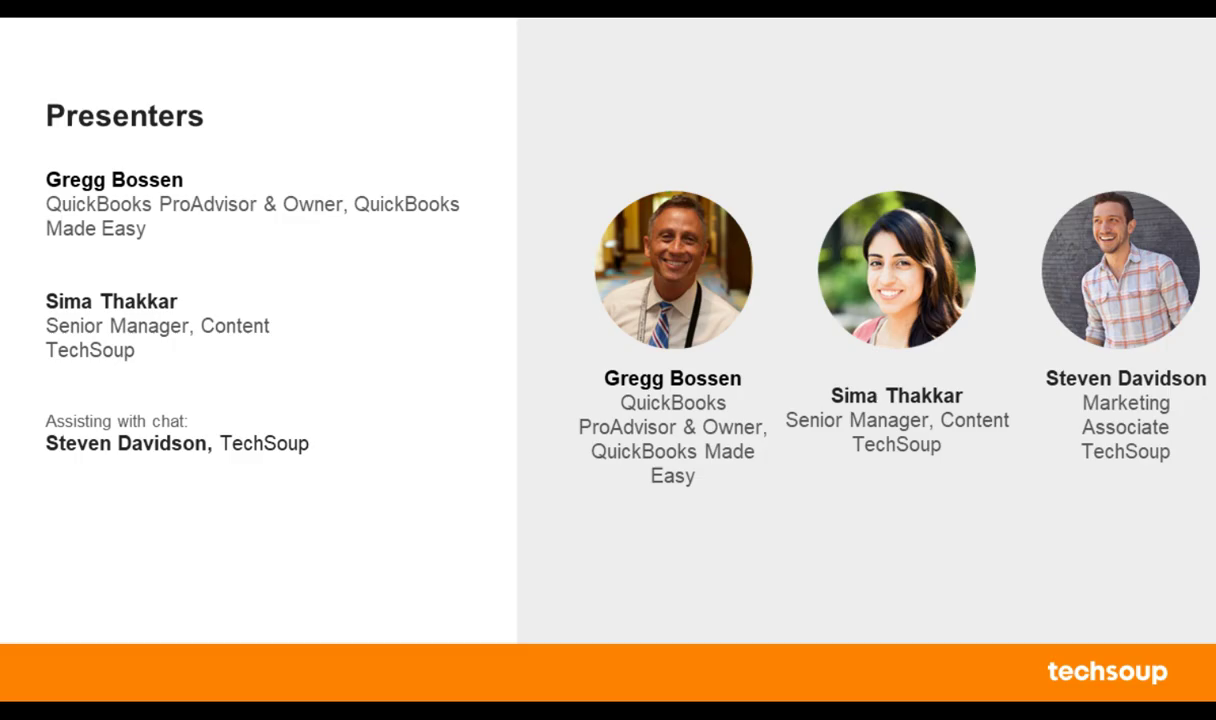
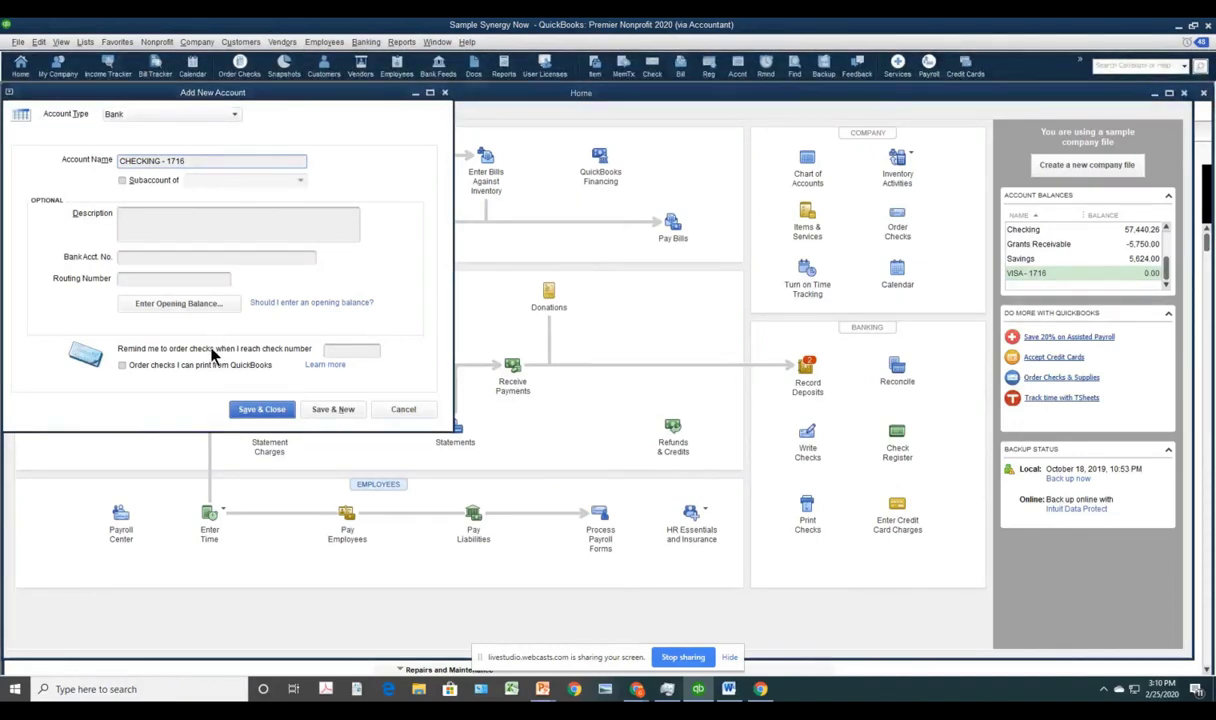
{"action": "left_click", "coordinate": [177, 305]}
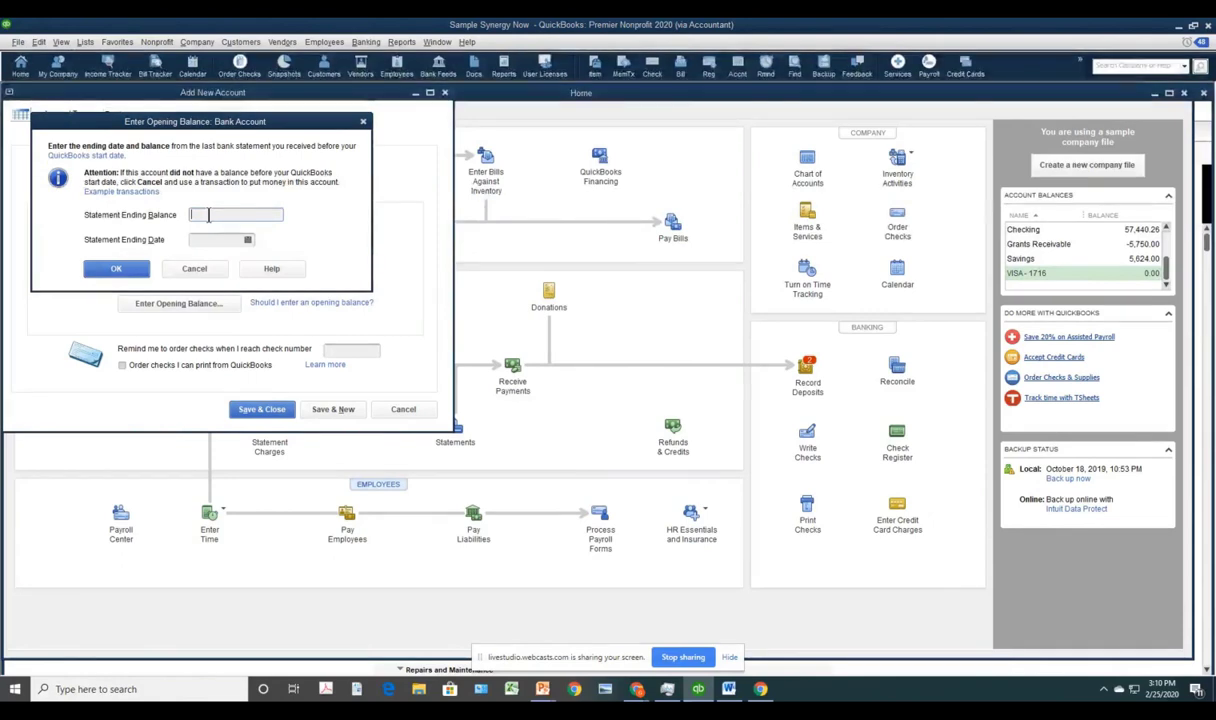
{"action": "type", "text": "20000"}
{"action": "left_click", "coordinate": [196, 271]}
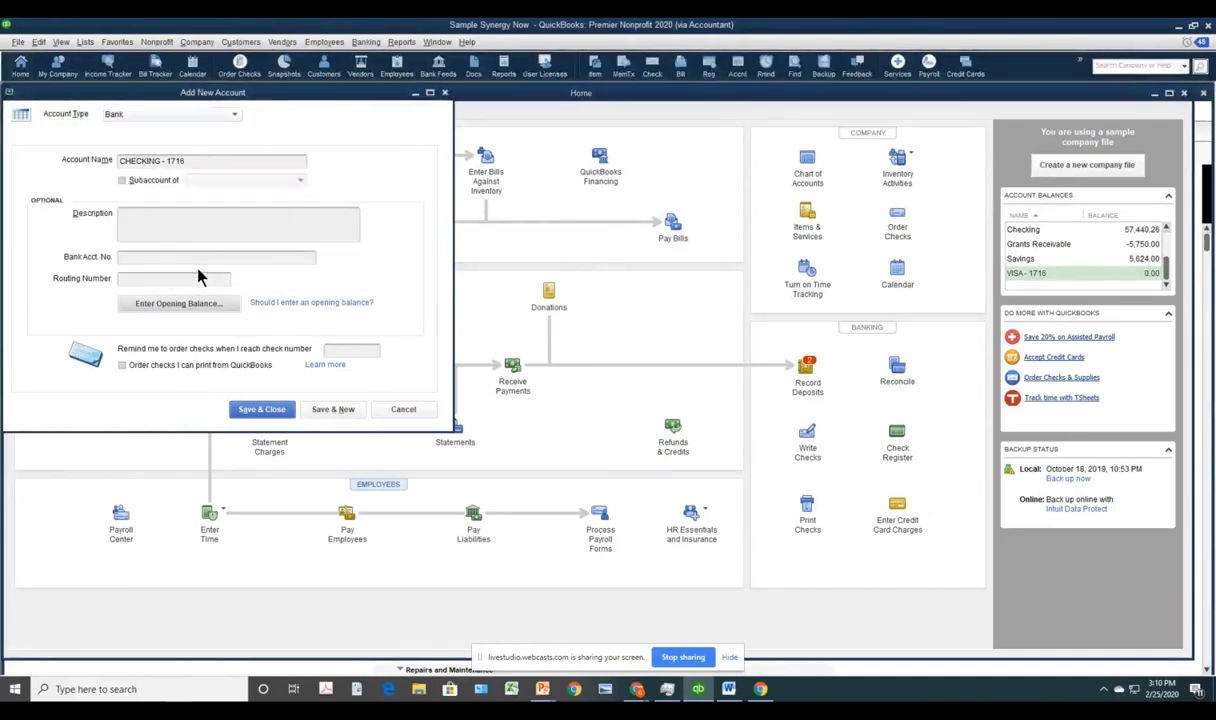
{"action": "left_click", "coordinate": [403, 409]}
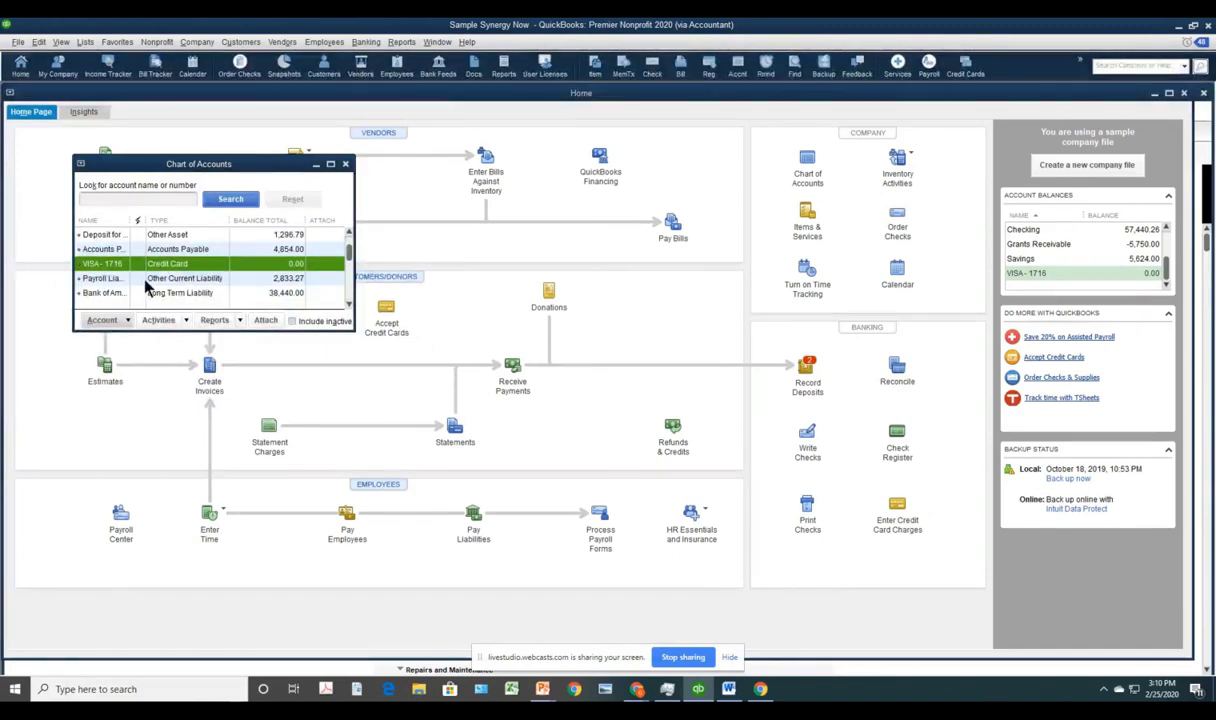
- Add a new credit card account named "vISA - 1615" to the chart of accounts without an opening balance
{"action": "left_click", "coordinate": [125, 321]}
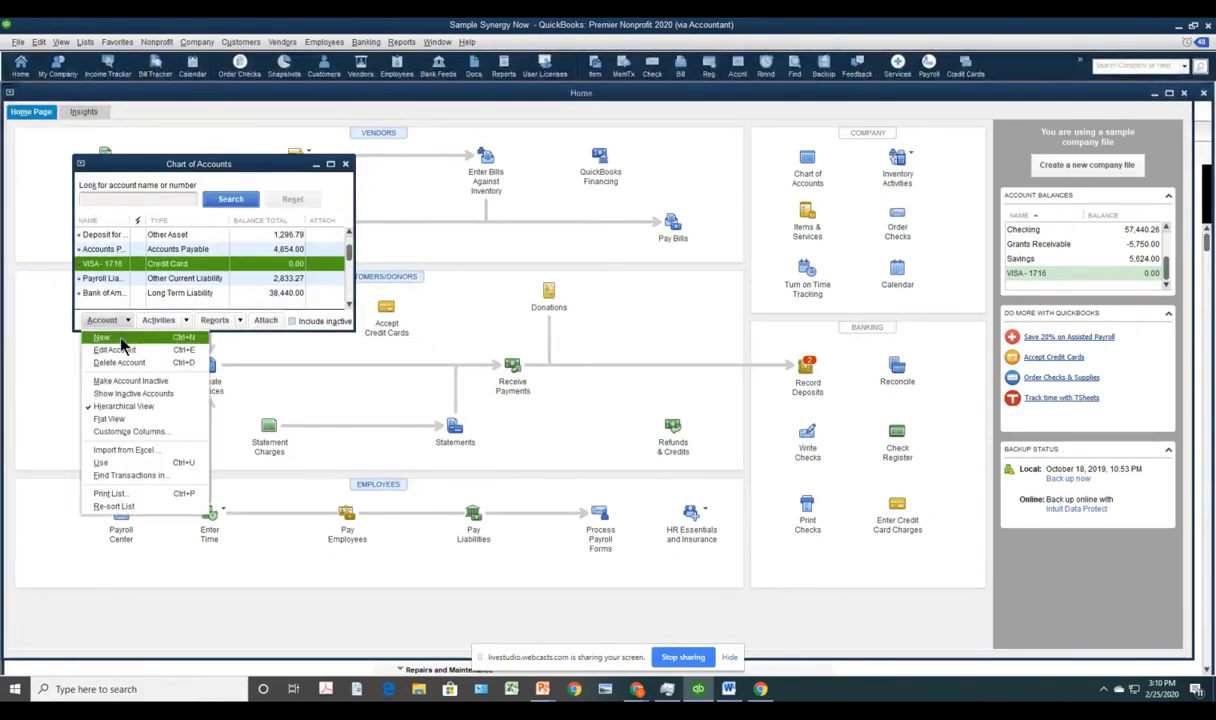
{"action": "left_click", "coordinate": [102, 337]}
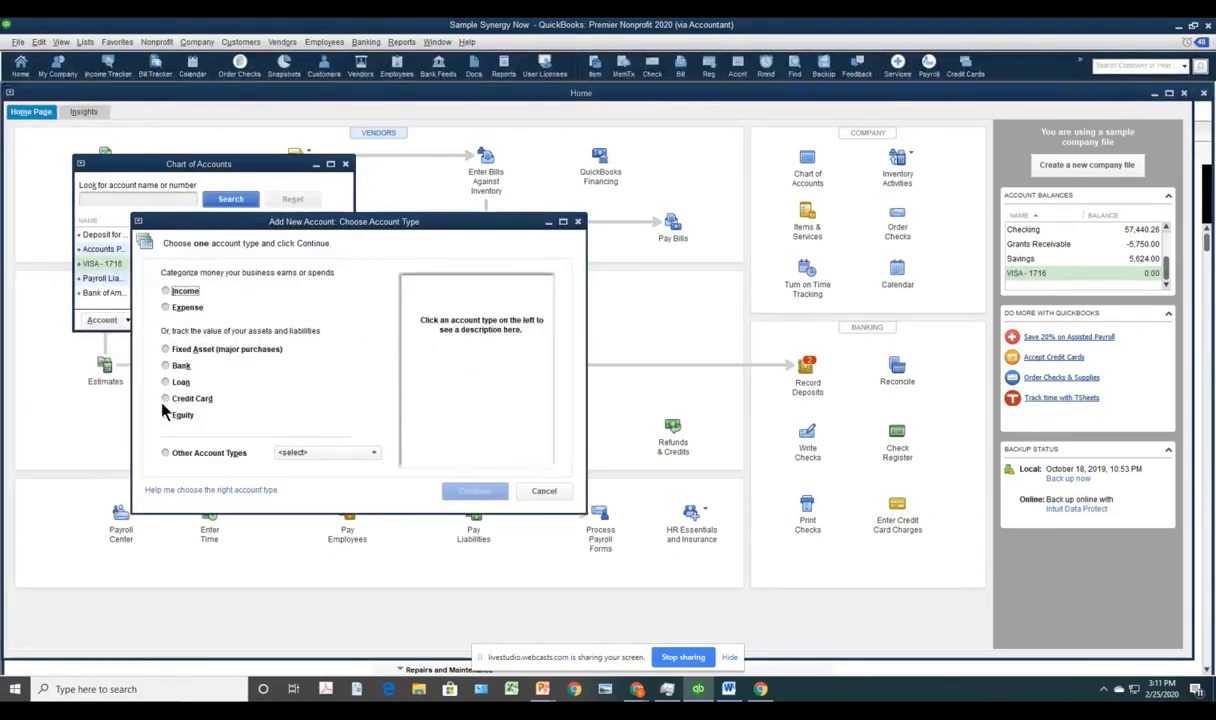
{"action": "left_click", "coordinate": [166, 398]}
{"action": "left_click", "coordinate": [470, 490]}
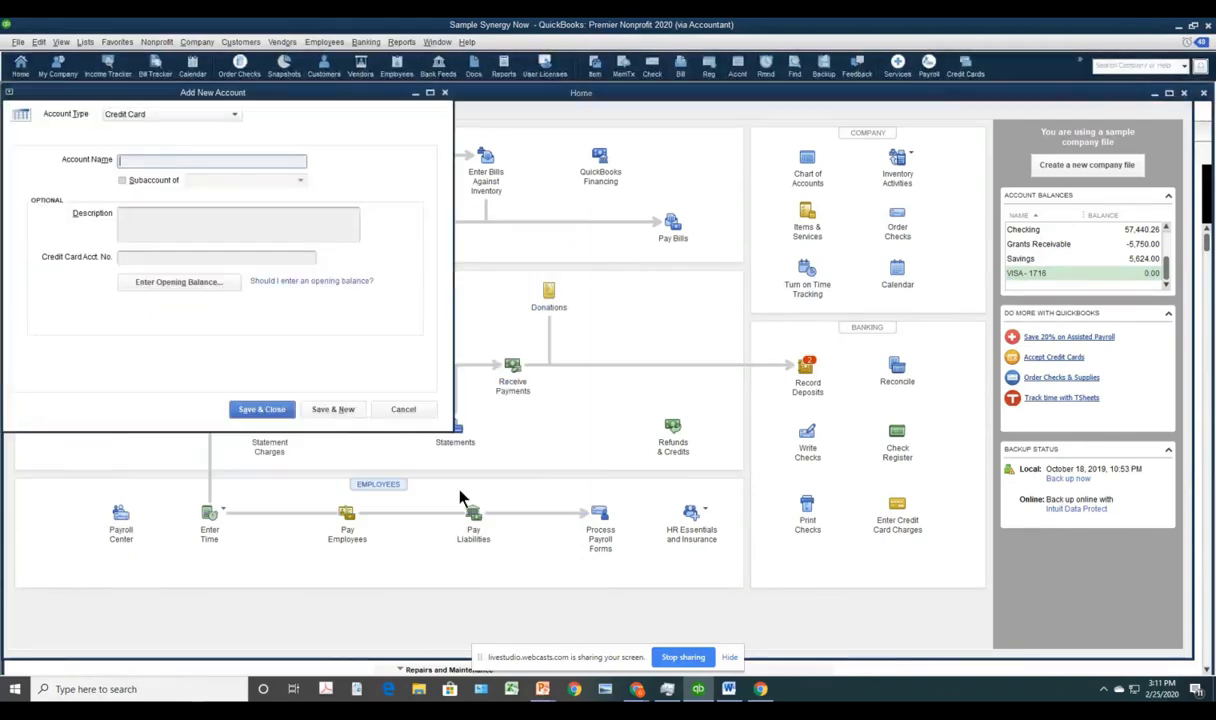
{"action": "type", "text": "VISA - 151"}
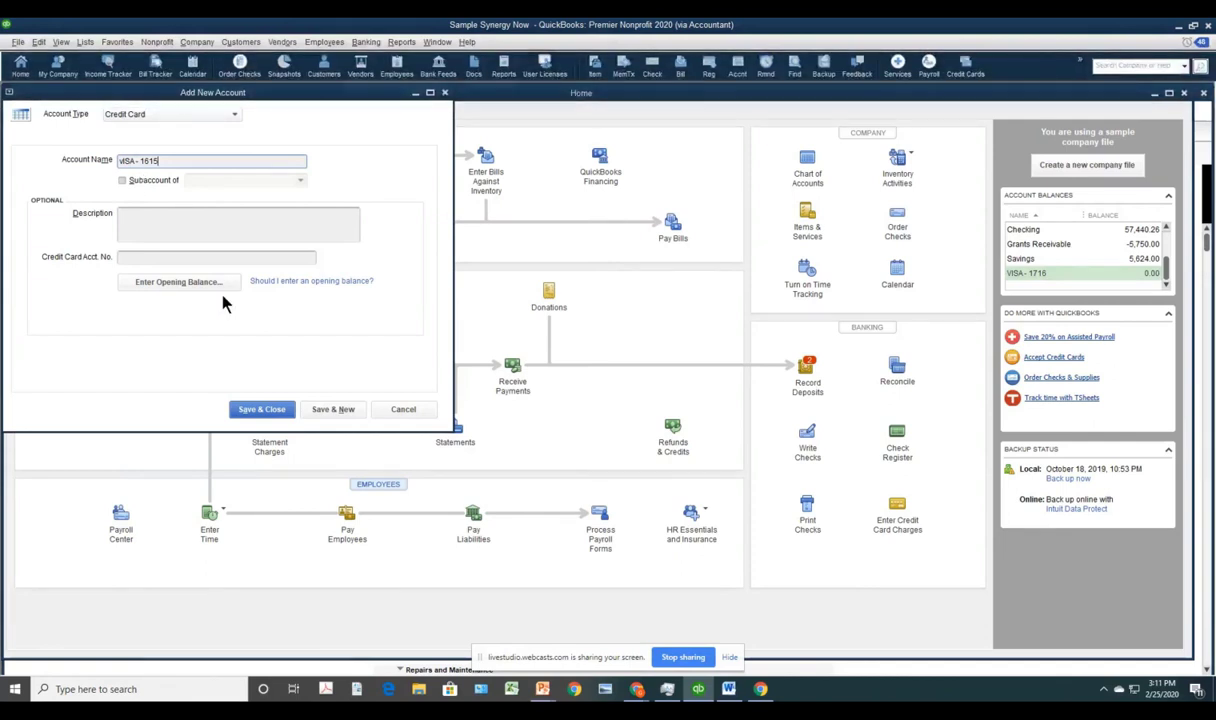
{"action": "left_click", "coordinate": [253, 410]}
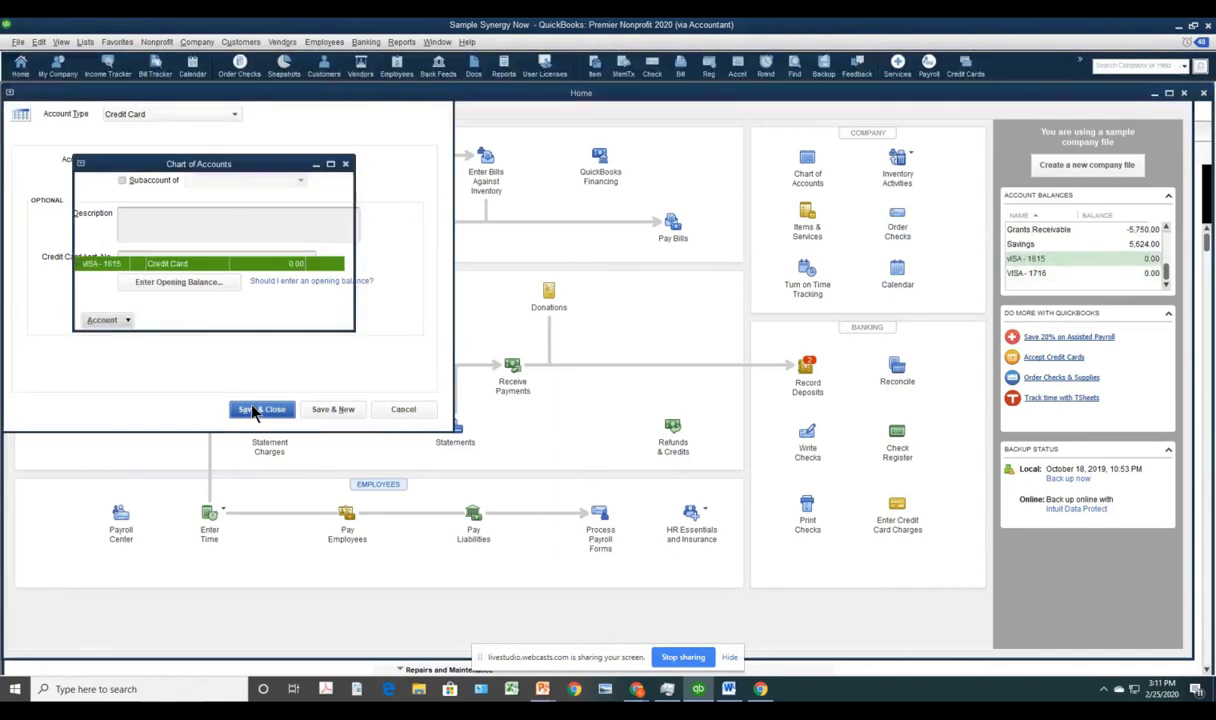
{"action": "left_click", "coordinate": [295, 300]}
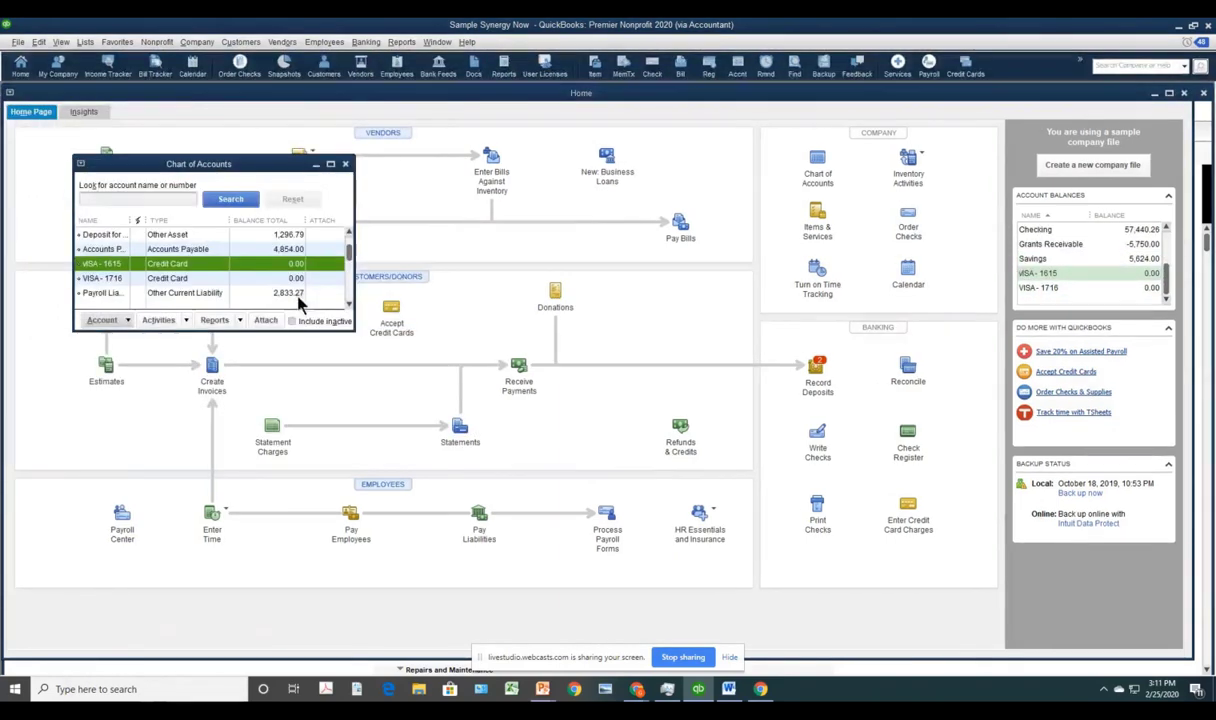
- Start a credit card charge from the vendor listed right after ACEP, dated 06/20/2020, for 1,000.00
{"action": "left_click", "coordinate": [908, 508]}
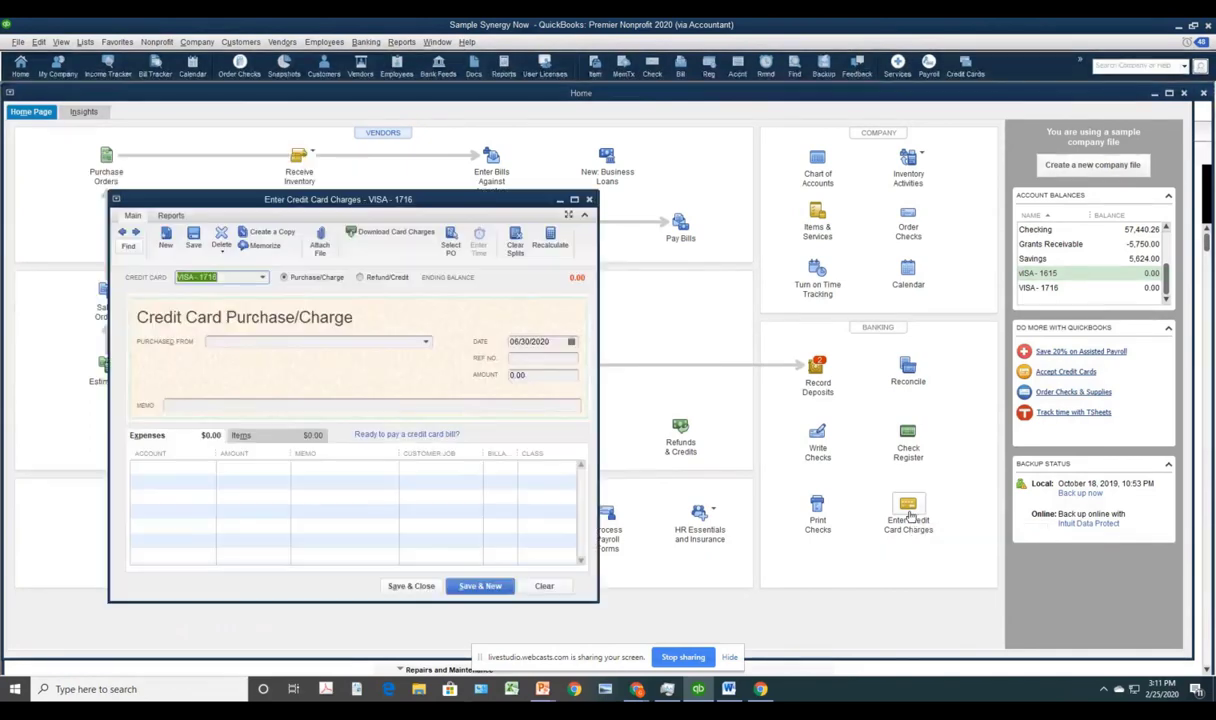
{"action": "left_click", "coordinate": [426, 342]}
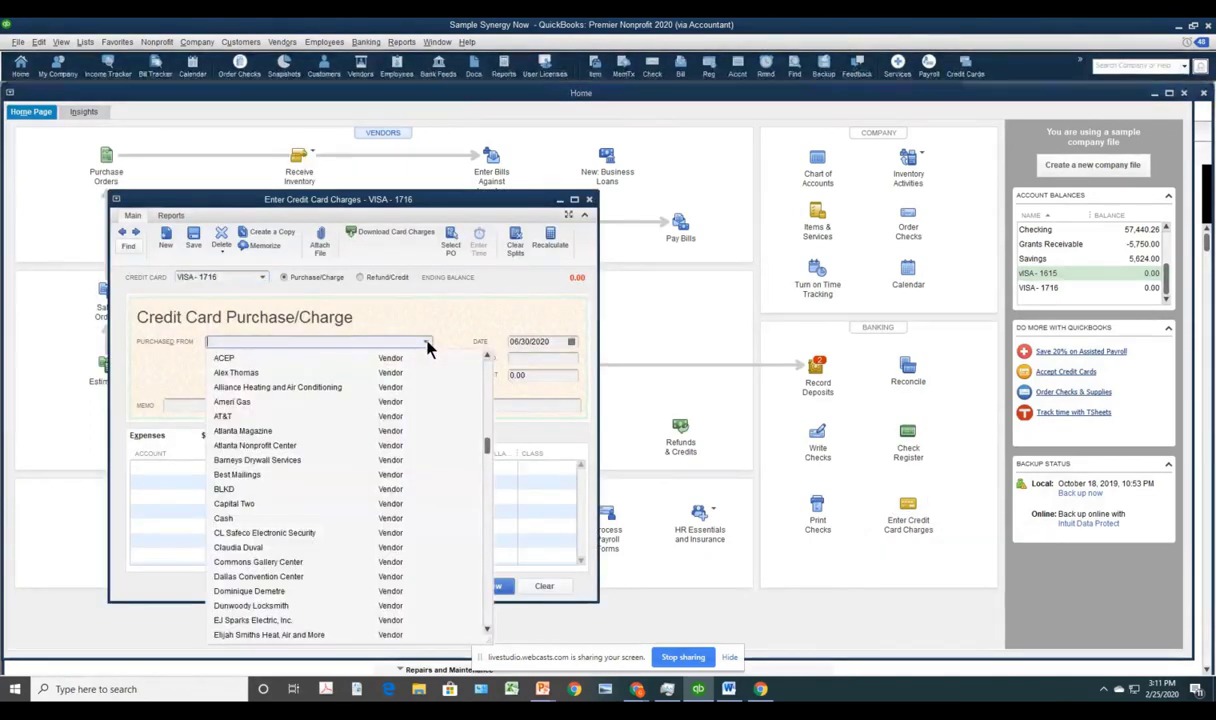
{"action": "left_click", "coordinate": [244, 374]}
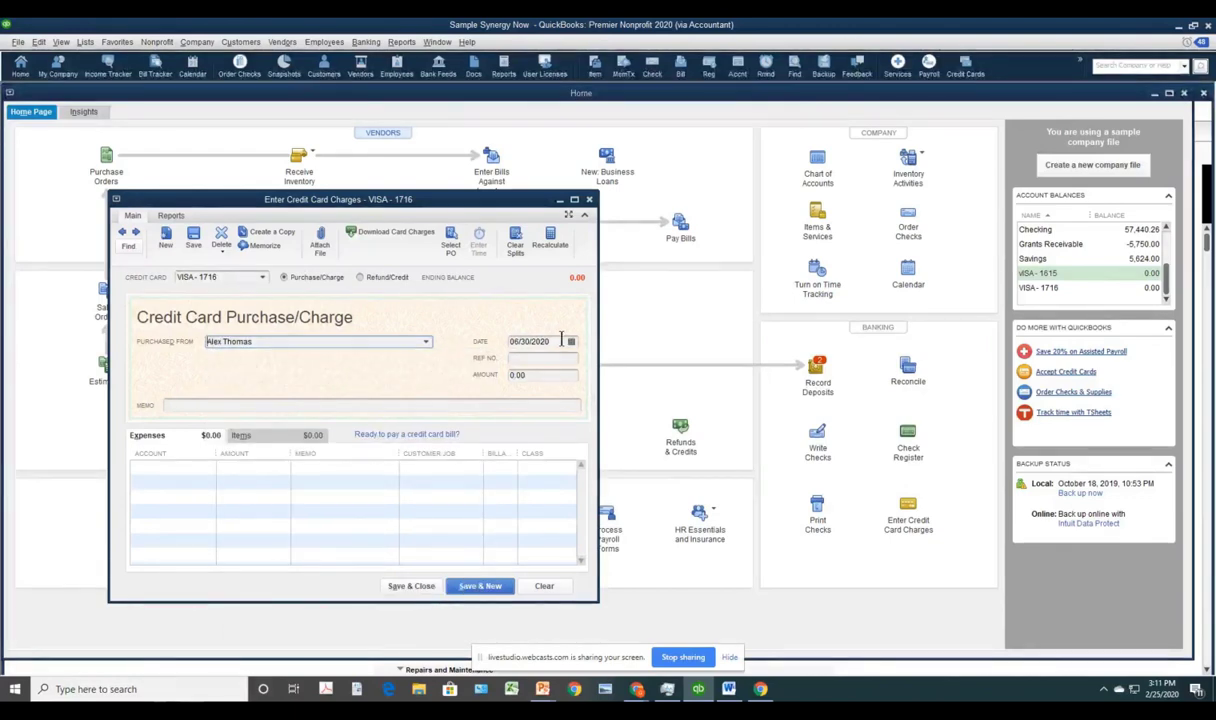
{"action": "key", "text": "Tab"}
{"action": "key", "text": "minus"}
{"action": "key", "text": "minus"}
{"action": "key", "text": "minus"}
{"action": "key", "text": "minus"}
{"action": "key", "text": "minus"}
{"action": "key", "text": "minus"}
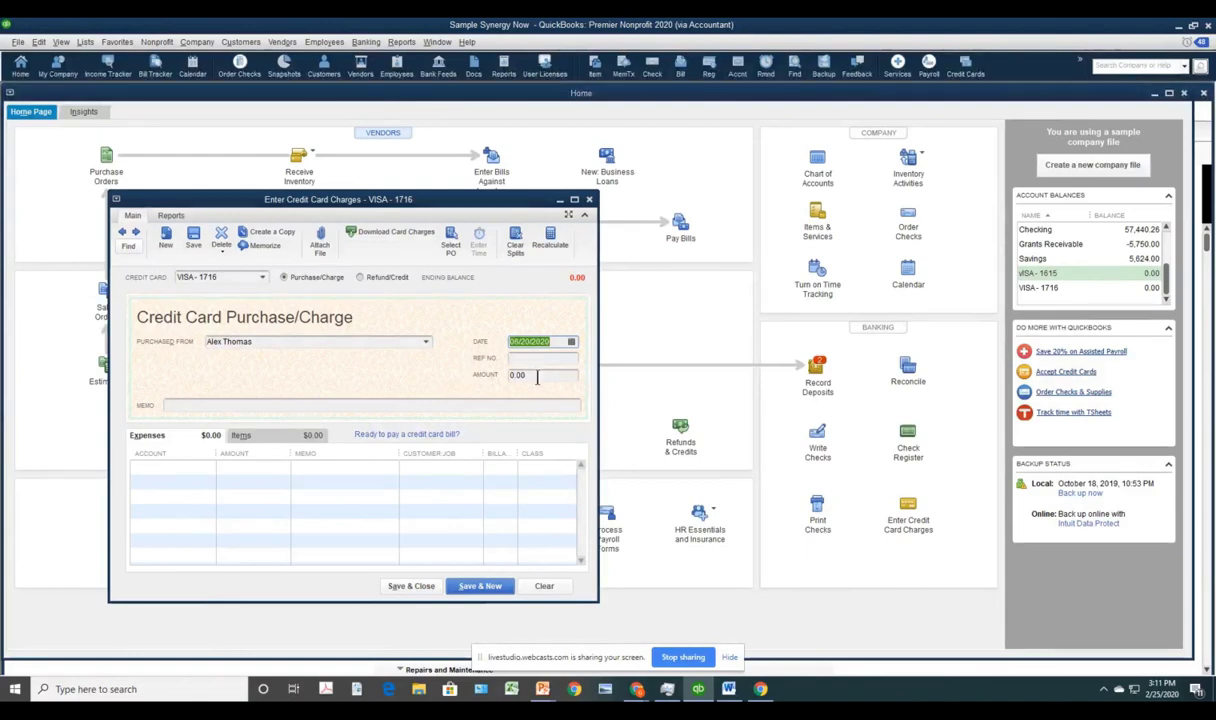
{"action": "key", "text": "Tab"}
{"action": "key", "text": "Tab"}
{"action": "type", "text": "1000"}
{"action": "key", "text": "Tab"}
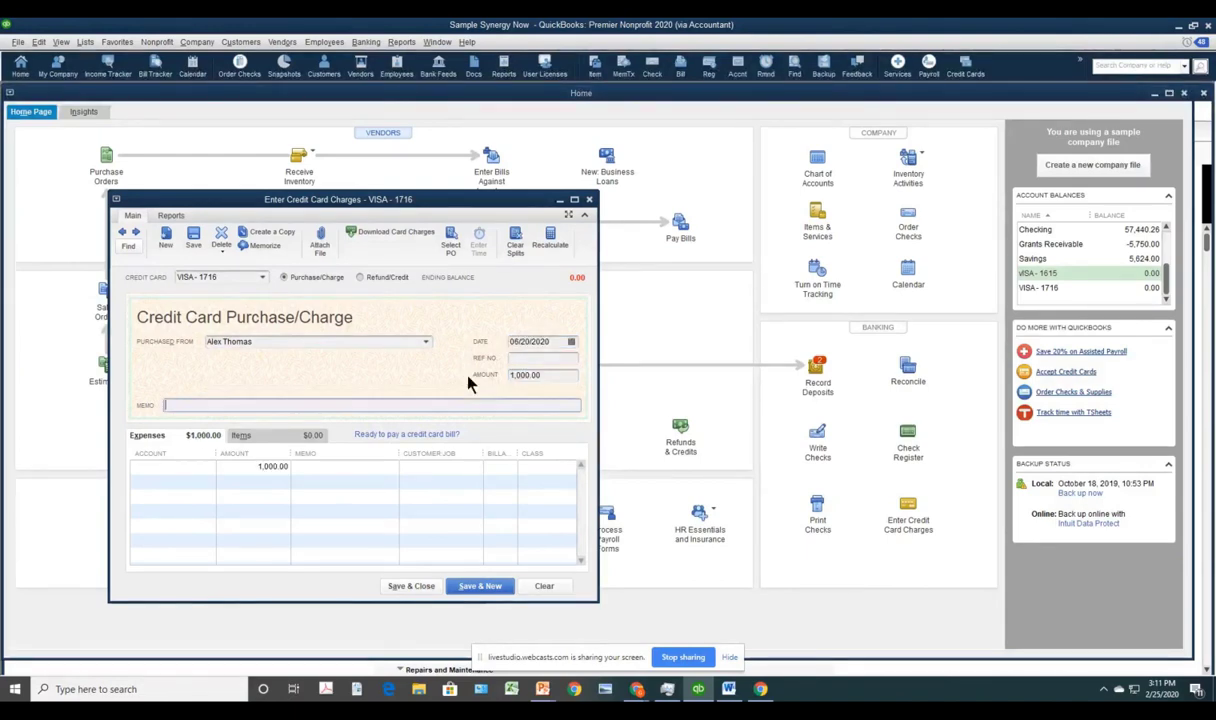
- Keep the charge on VISA - 1716, assign it to Office Supplies and the Go-Green Guidance Center class, and save it
{"action": "left_click", "coordinate": [262, 279]}
{"action": "left_click", "coordinate": [232, 338]}
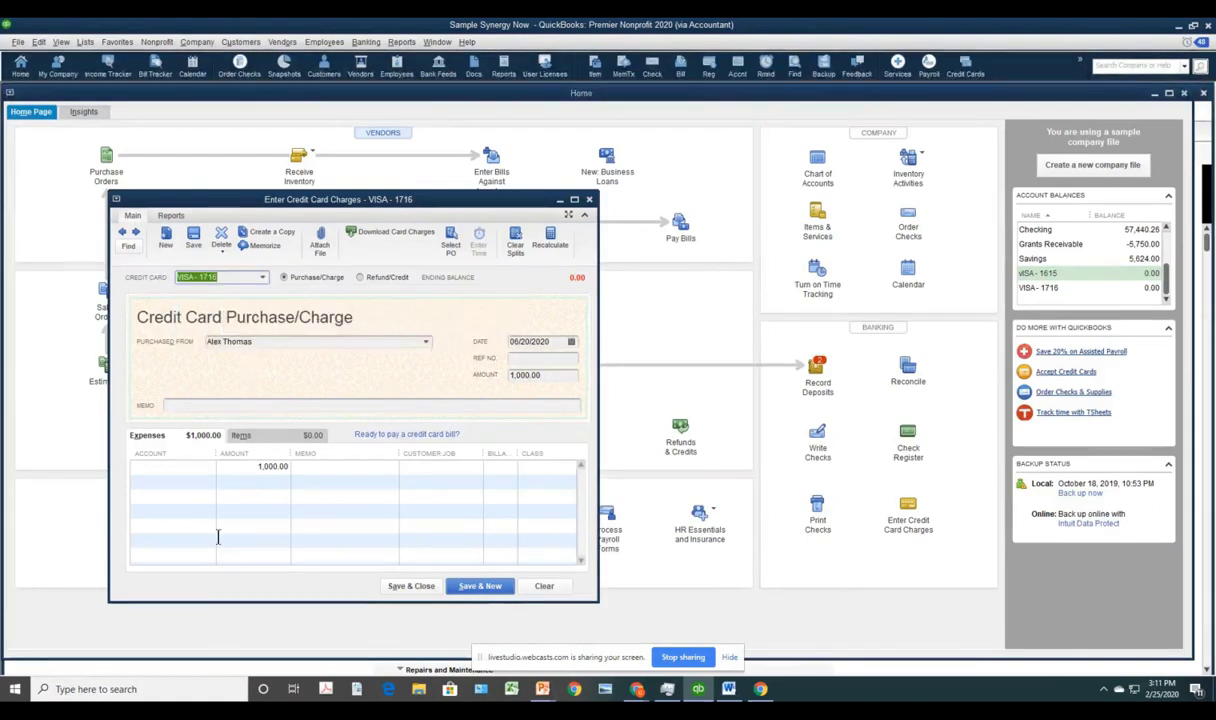
{"action": "left_click", "coordinate": [207, 474]}
{"action": "left_click", "coordinate": [208, 467]}
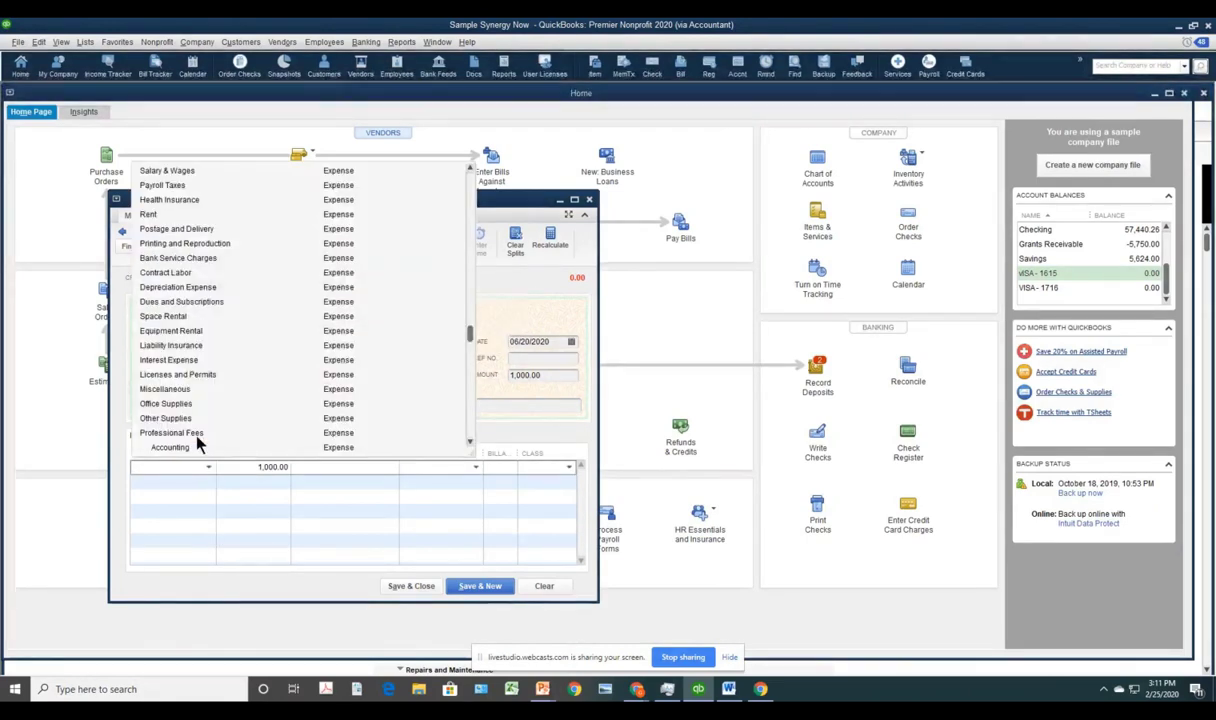
{"action": "left_click", "coordinate": [193, 405]}
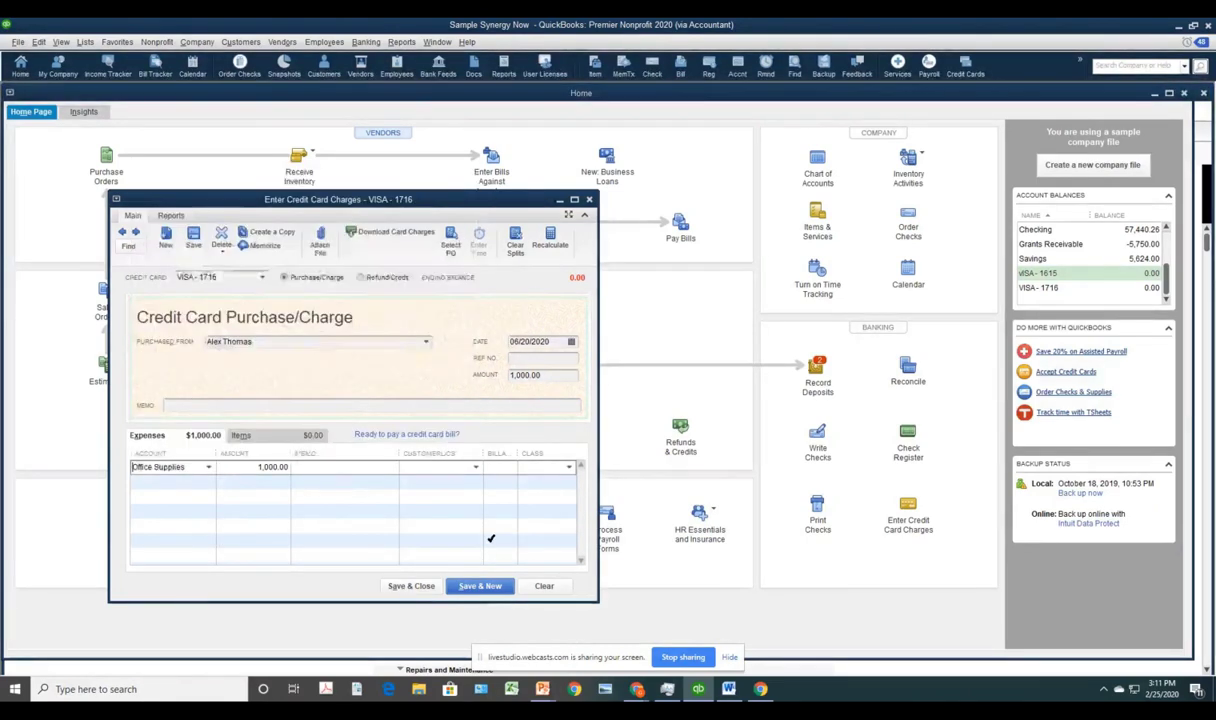
{"action": "left_click", "coordinate": [569, 467]}
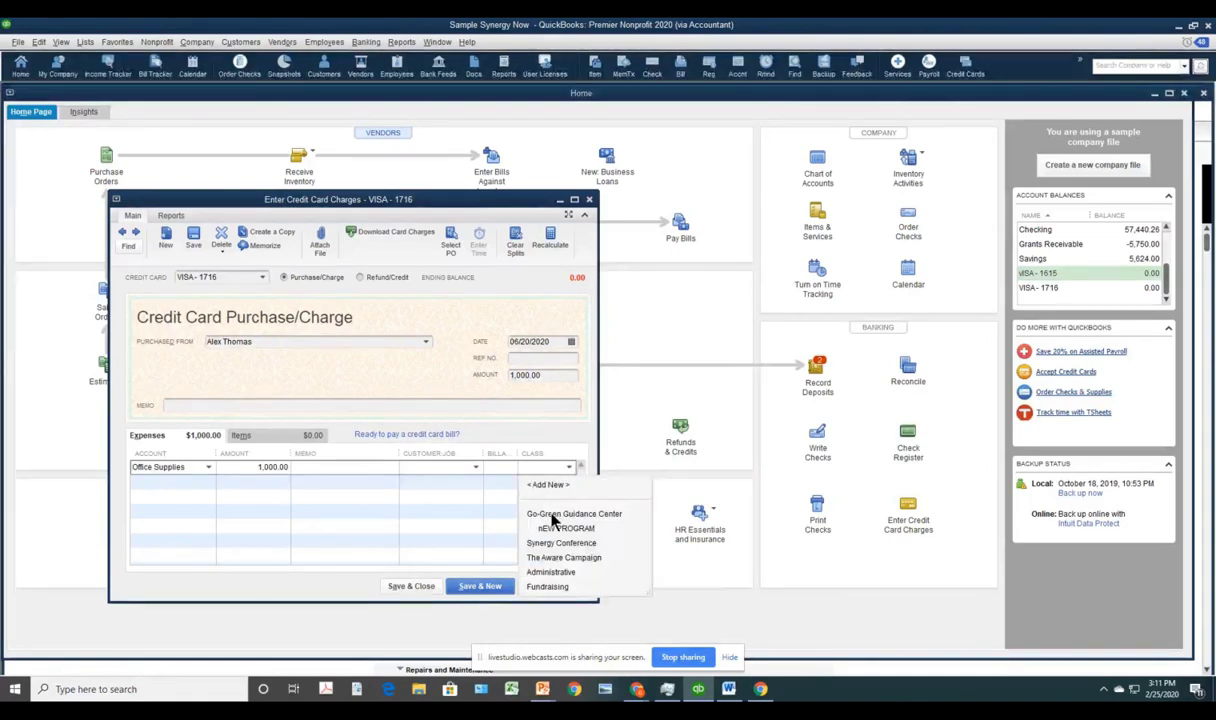
{"action": "left_click", "coordinate": [552, 516]}
{"action": "left_click", "coordinate": [424, 582]}
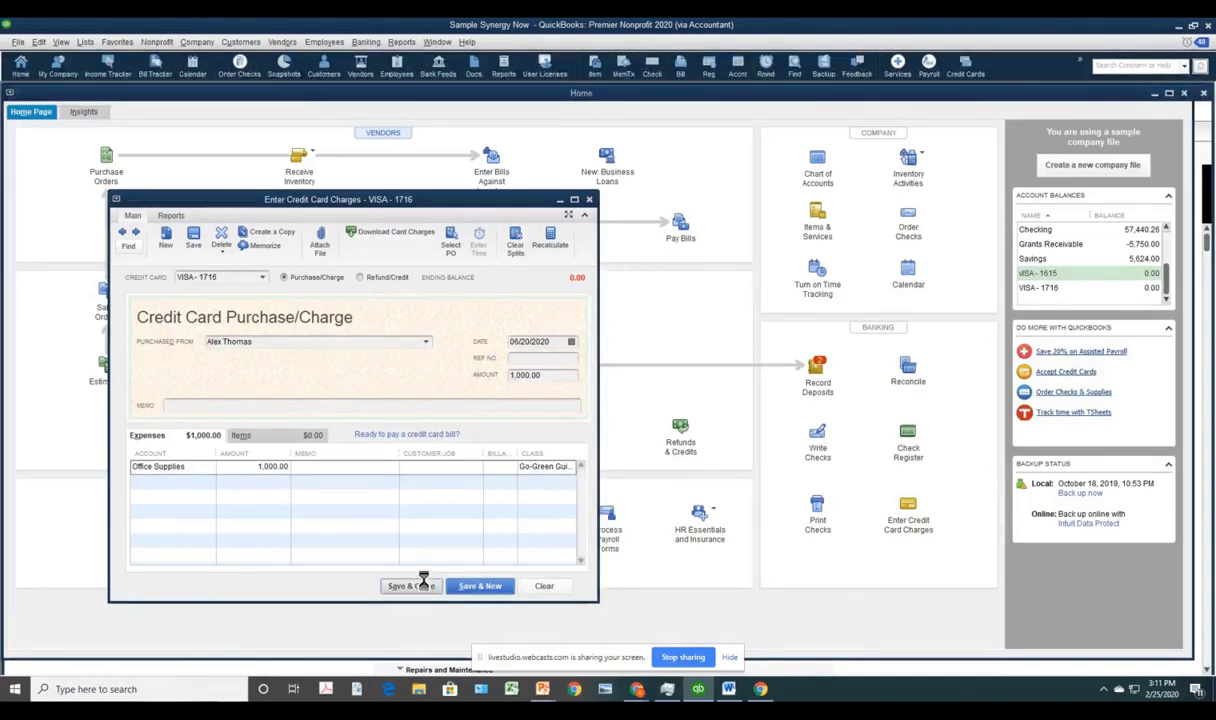
- Check the VISA - 1716 balance in the chart of accounts and close the list
{"action": "left_click", "coordinate": [85, 42]}
{"action": "left_click", "coordinate": [95, 58]}
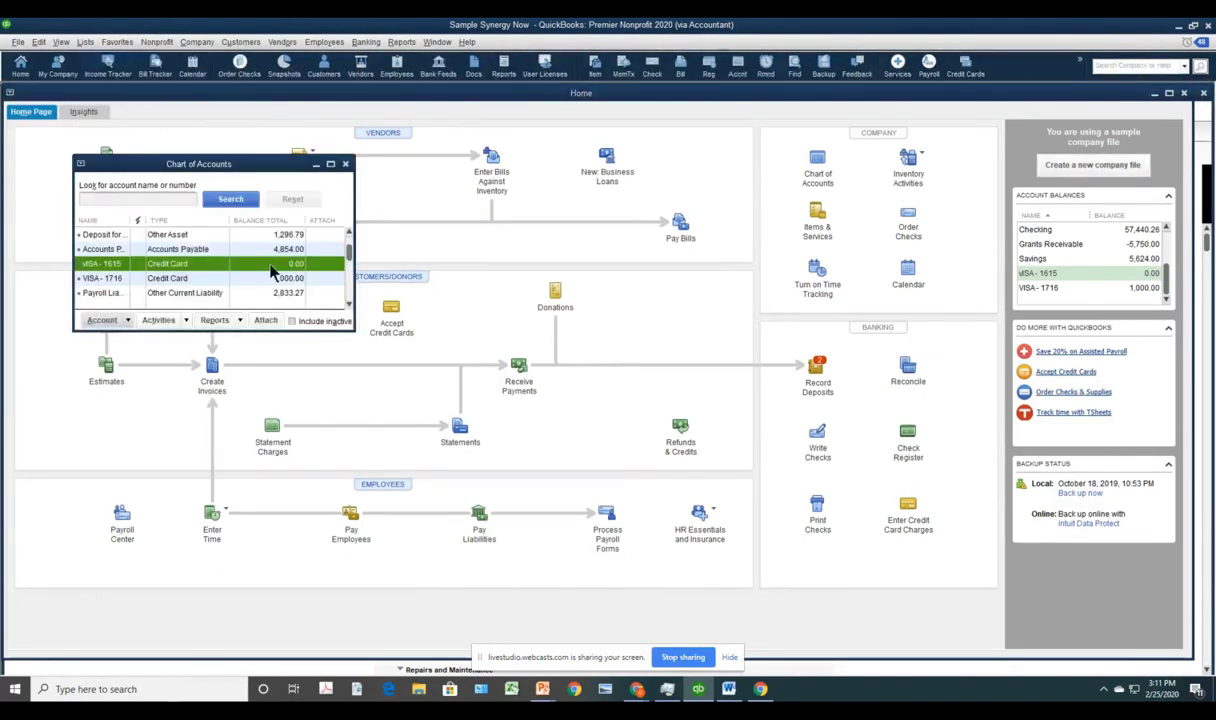
{"action": "left_click", "coordinate": [178, 277]}
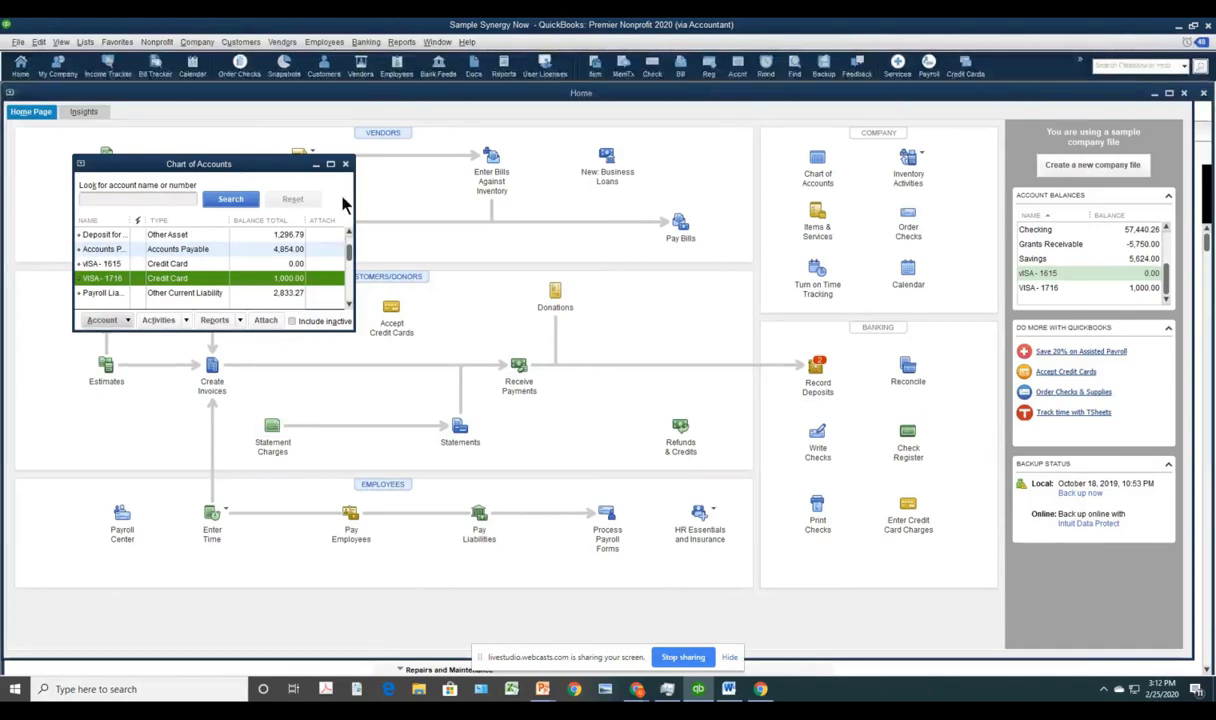
{"action": "left_click", "coordinate": [346, 165]}
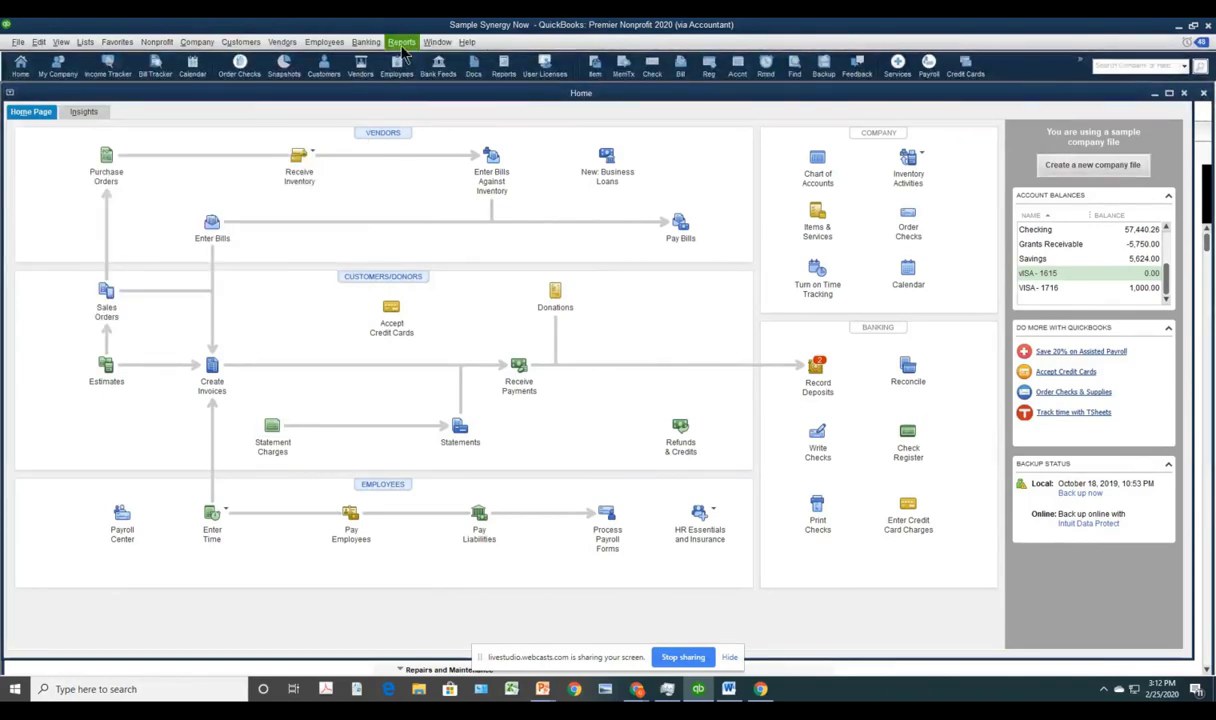
- Run the Profit & Loss by Class report and review its income, expenses and net income by class
{"action": "left_click", "coordinate": [401, 42]}
{"action": "mouse_move", "coordinate": [430, 158]}
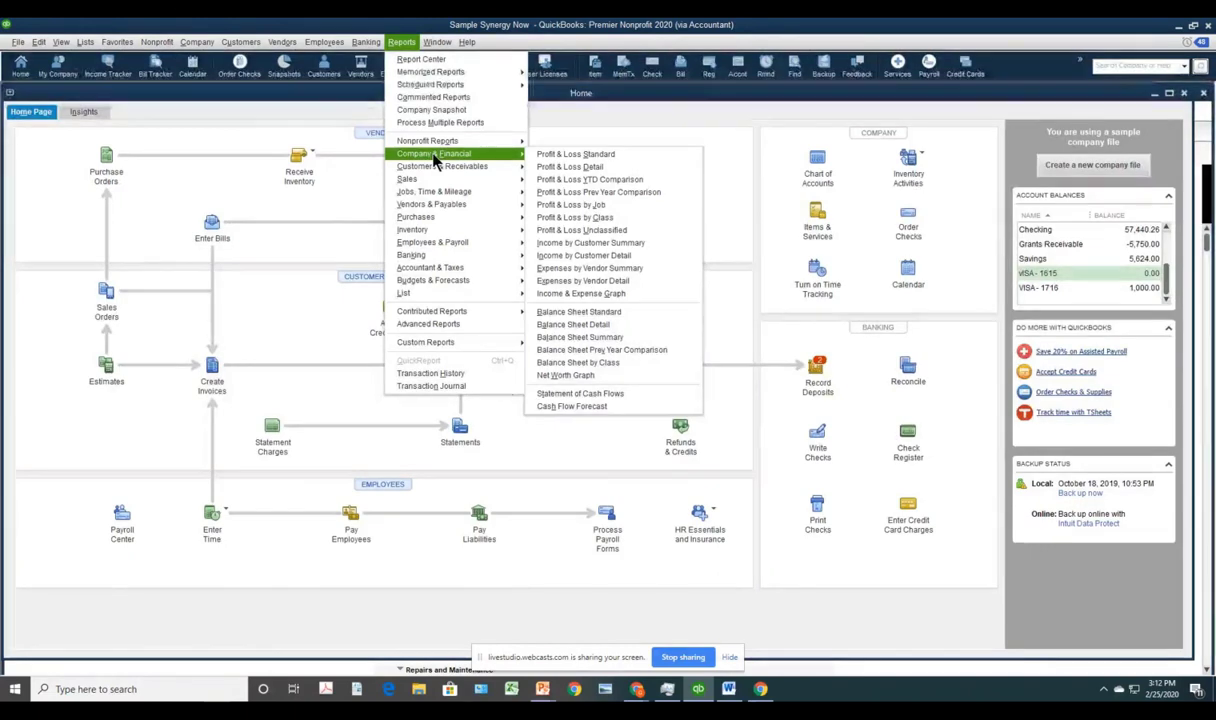
{"action": "left_click", "coordinate": [556, 217]}
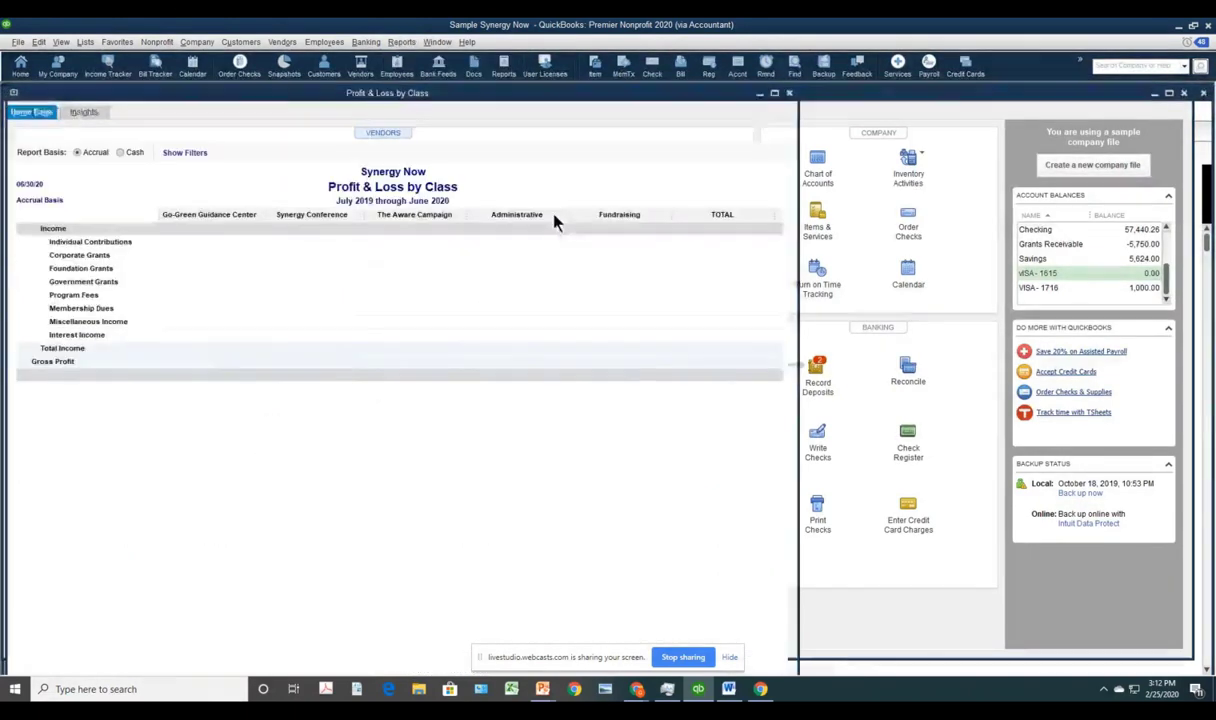
{"action": "scroll", "coordinate": [440, 452], "scroll_direction": "down", "scroll_amount": 3}
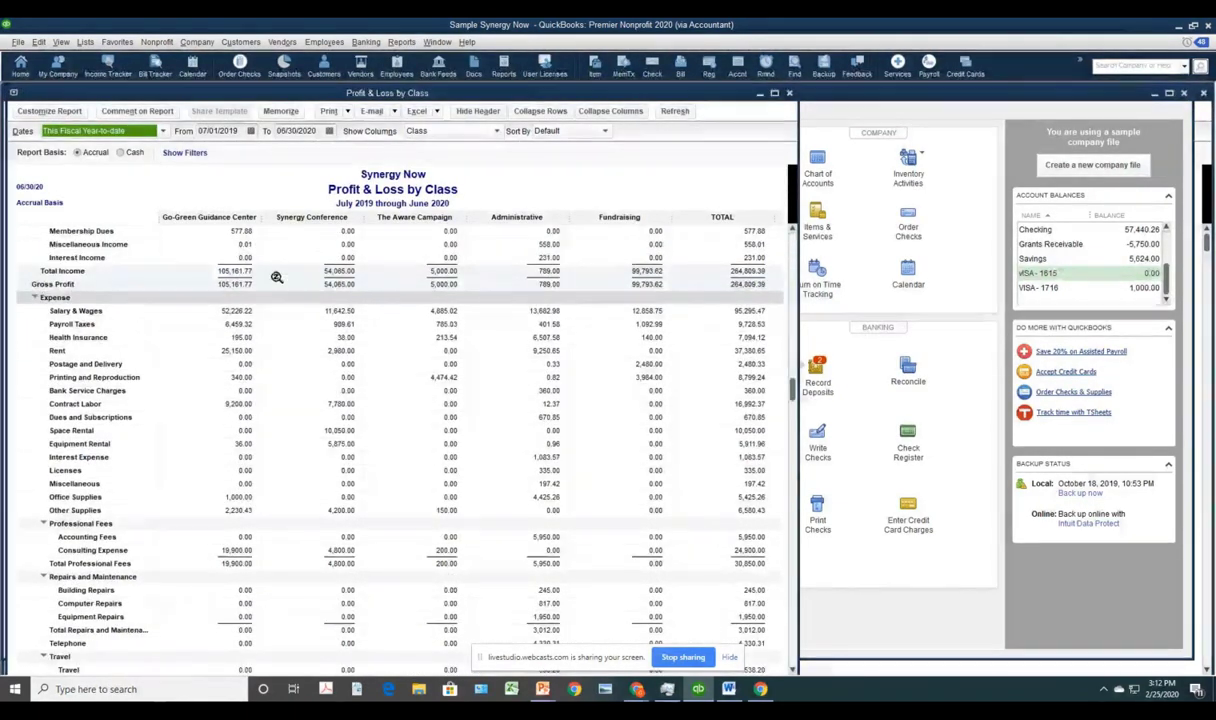
{"action": "scroll", "coordinate": [447, 456], "scroll_direction": "up", "scroll_amount": 2}
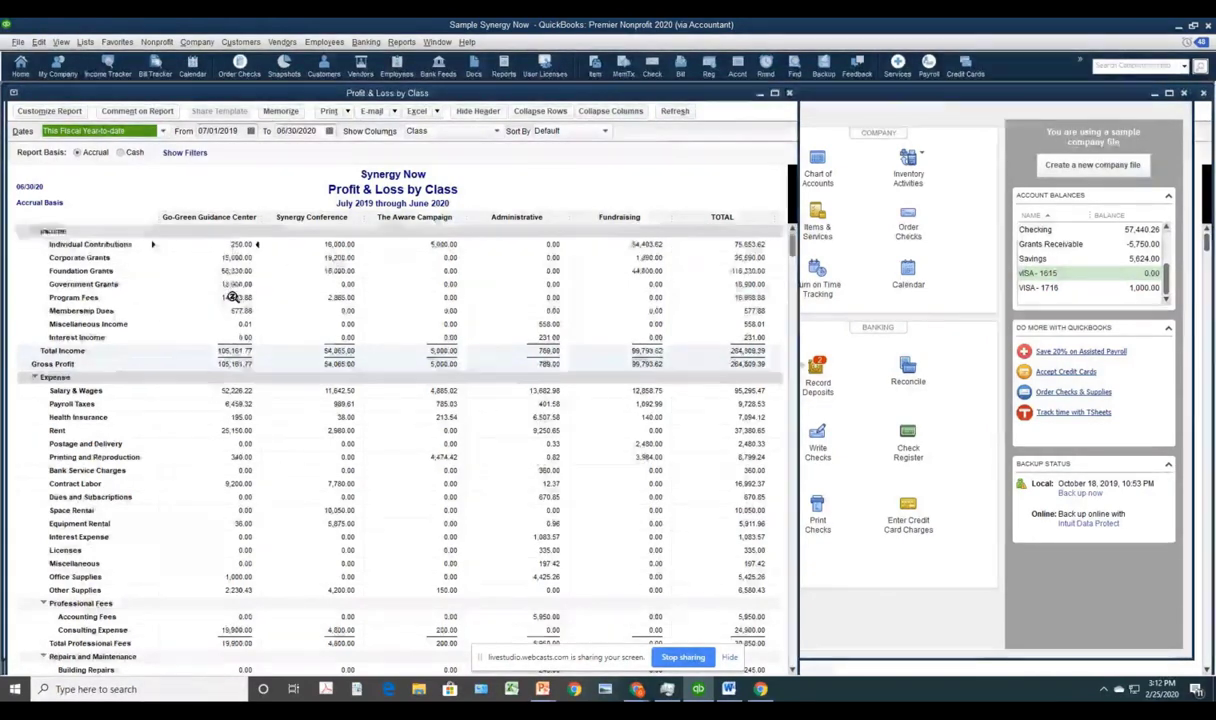
{"action": "scroll", "coordinate": [232, 297], "scroll_direction": "down", "scroll_amount": 6}
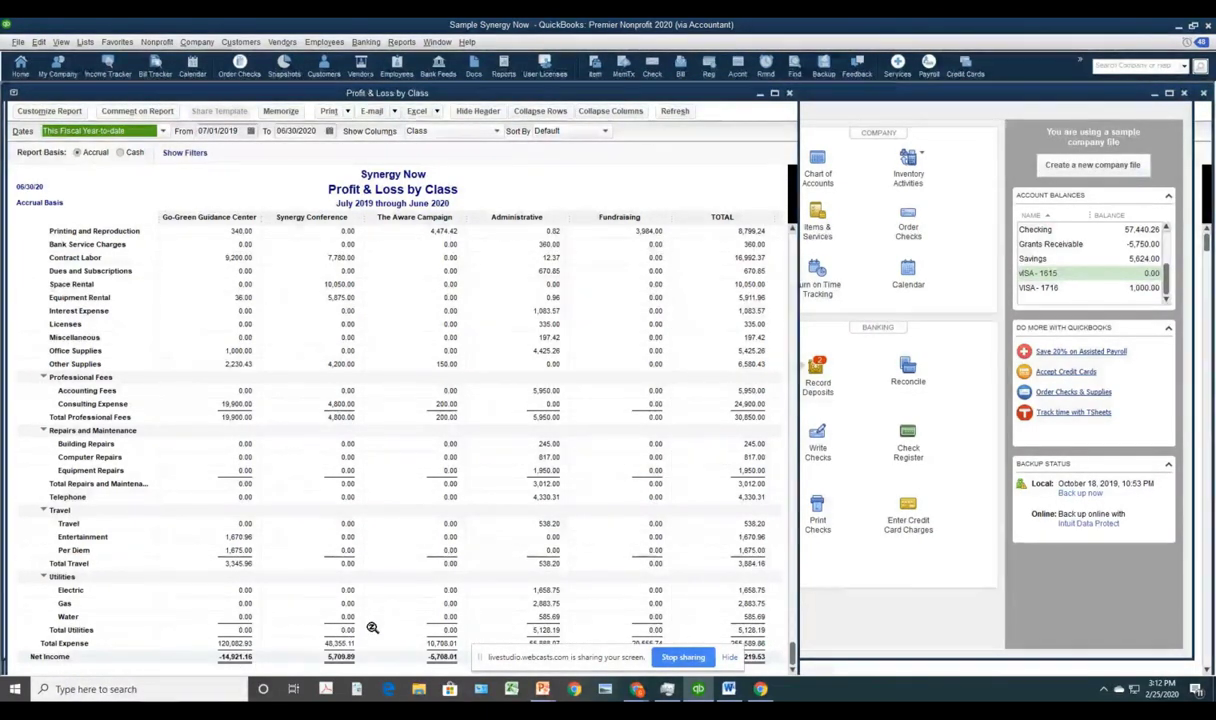
{"action": "scroll", "coordinate": [367, 626], "scroll_direction": "up", "scroll_amount": 6}
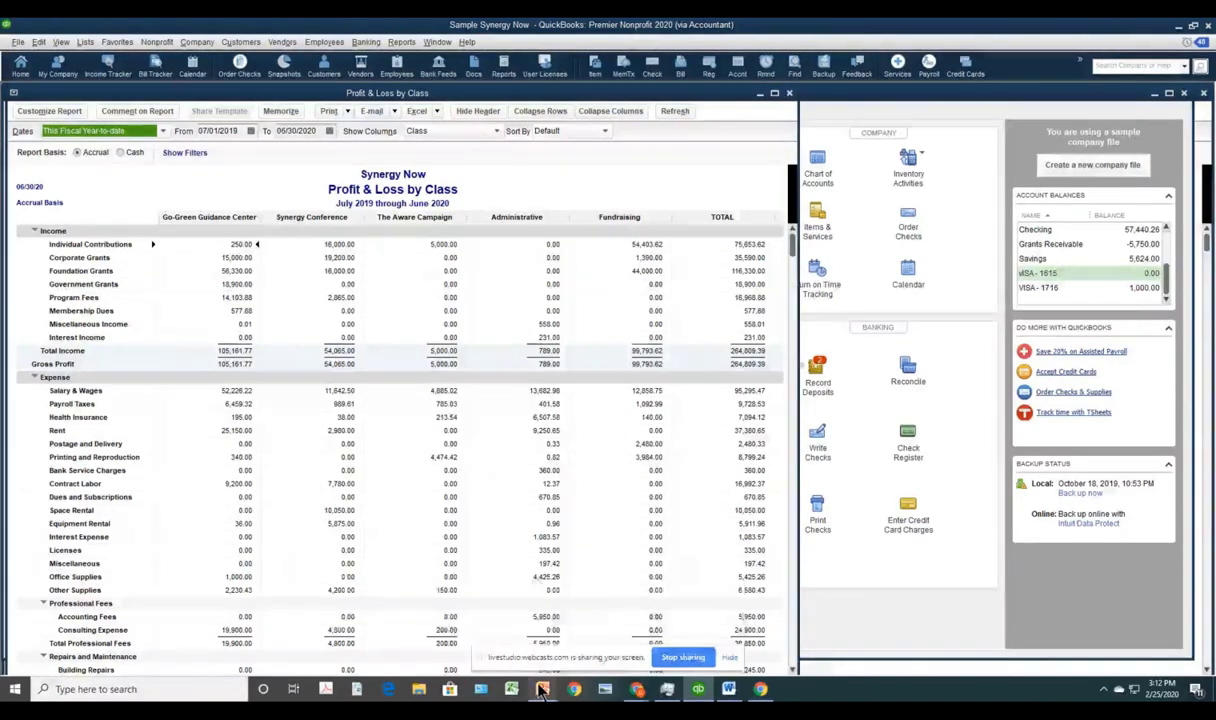
- Switch to the PowerPoint slide show and bring up the QuickBooks Made Easy for Nonprofits Discount Codes slide
{"action": "mouse_move", "coordinate": [541, 691]}
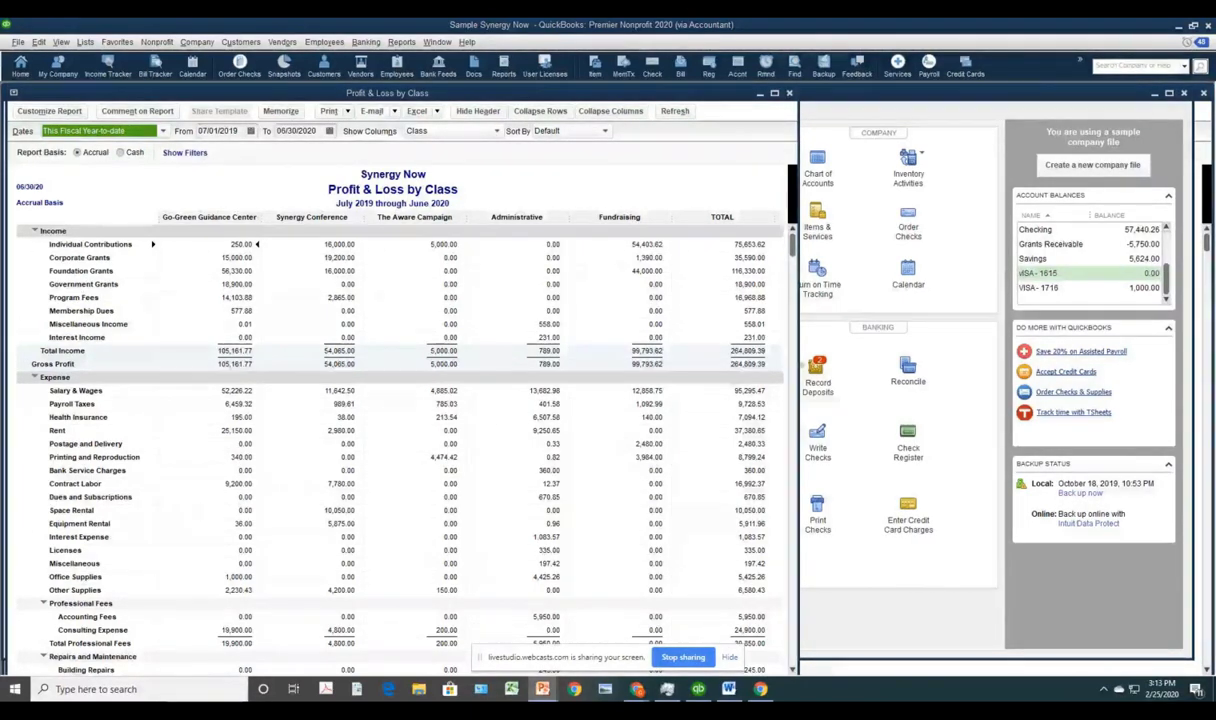
{"action": "key", "text": "alt+Tab"}
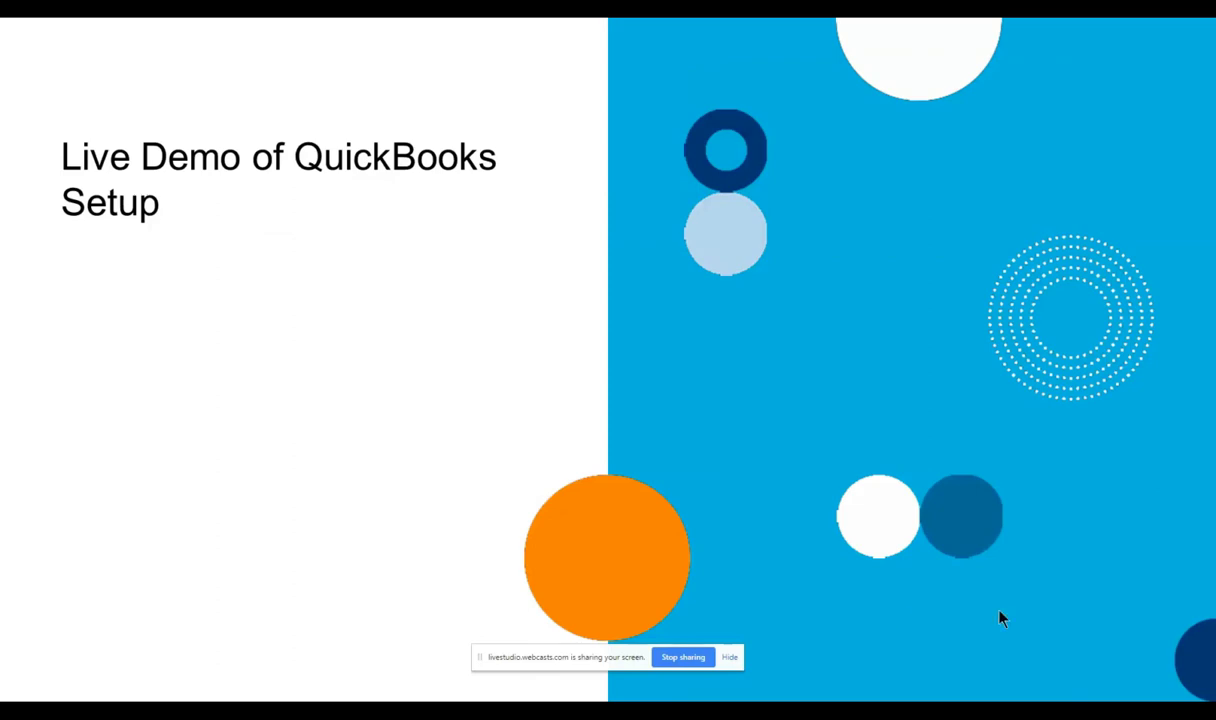
{"action": "key", "text": "Right"}
{"action": "key", "text": "Right"}
{"action": "key", "text": "Right"}
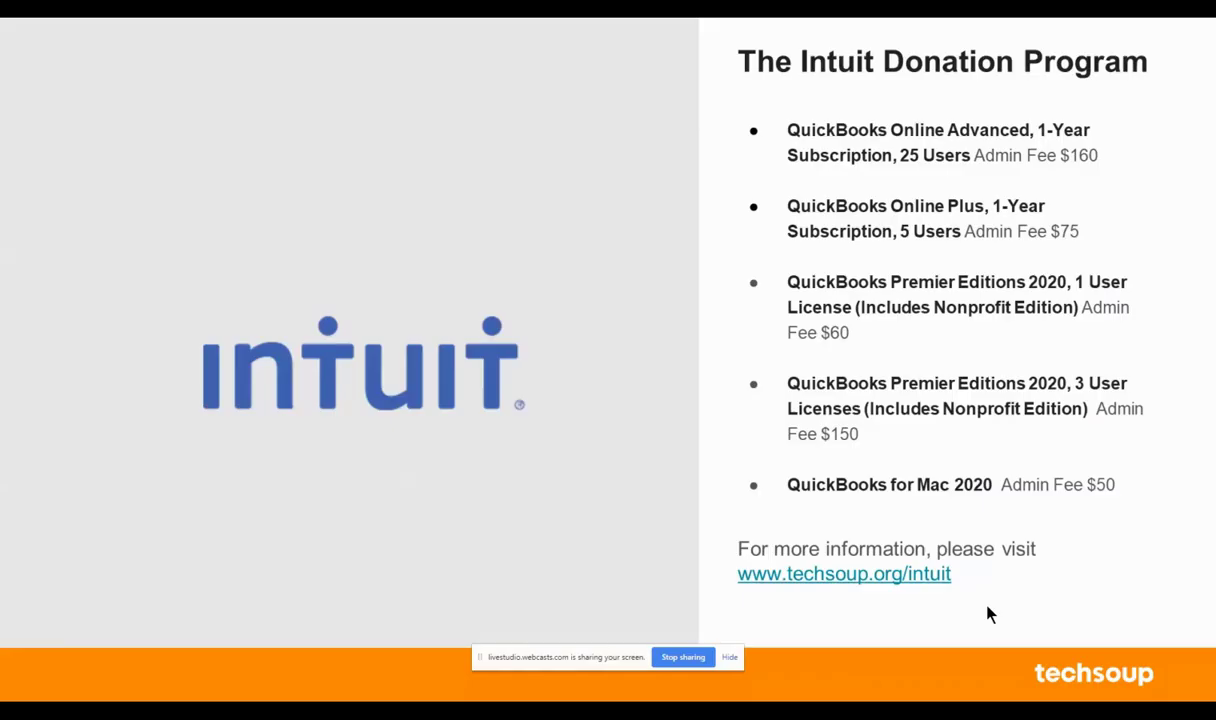
{"action": "key", "text": "Right"}
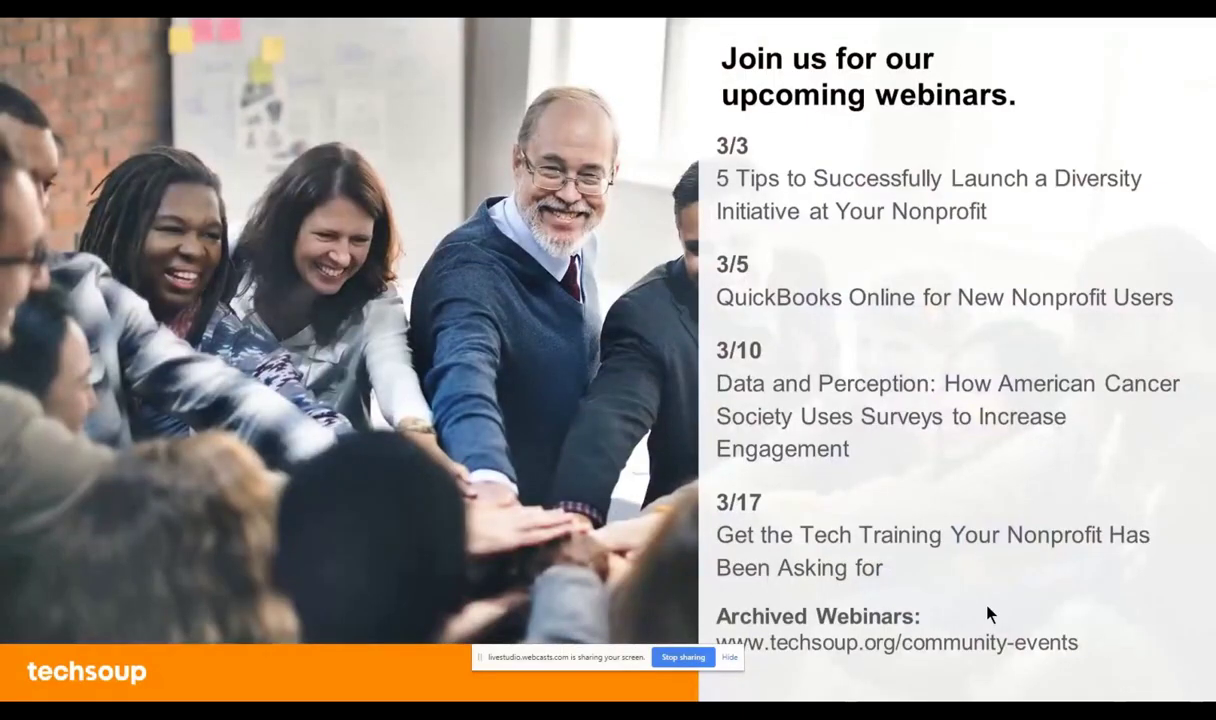
{"action": "key", "text": "Left"}
{"action": "key", "text": "Left"}
{"action": "key", "text": "Left"}
{"action": "key", "text": "Left"}
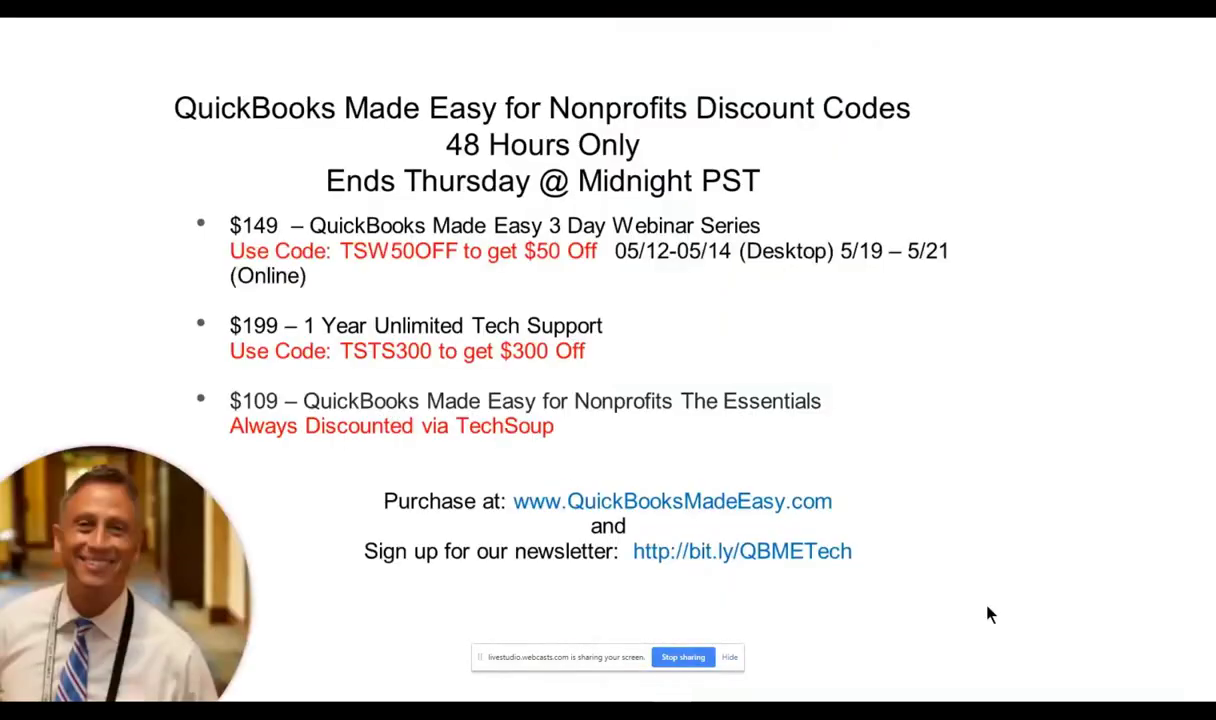